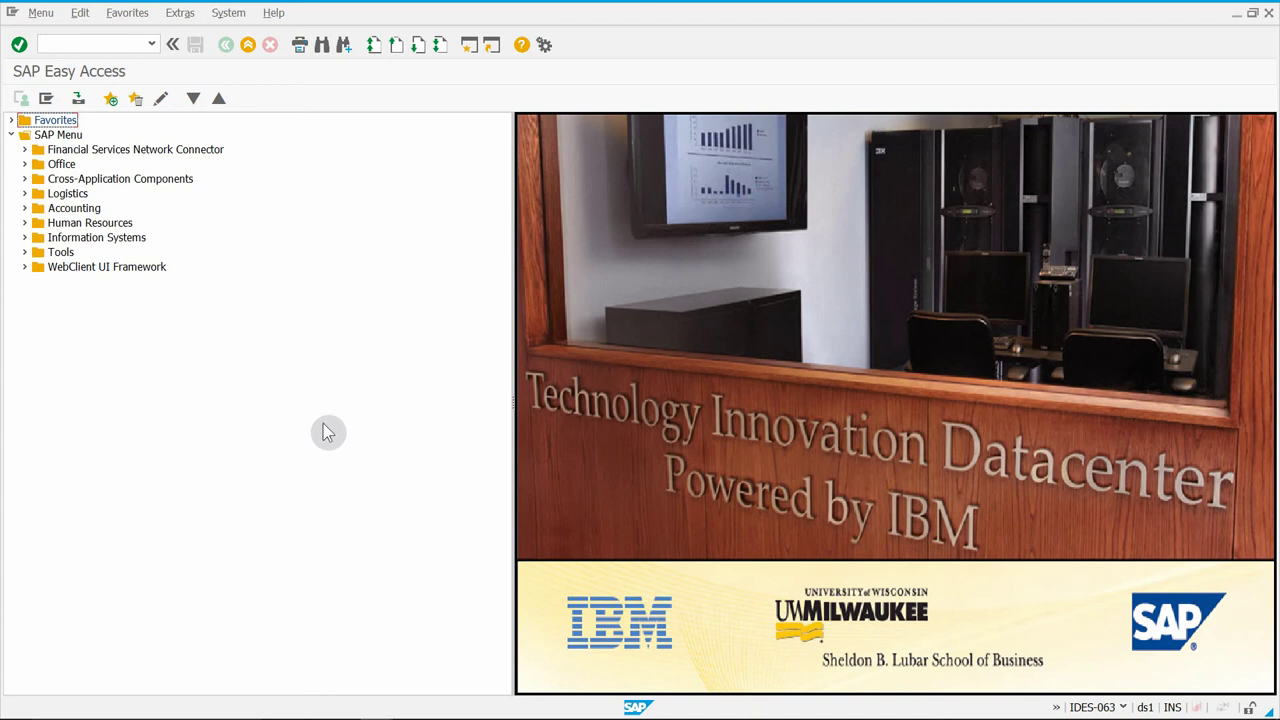
- Open Turbine Project Group 63 (T-20063) for changing in the Project Planning Board under Logistics, Project System, Project
click(25, 194)
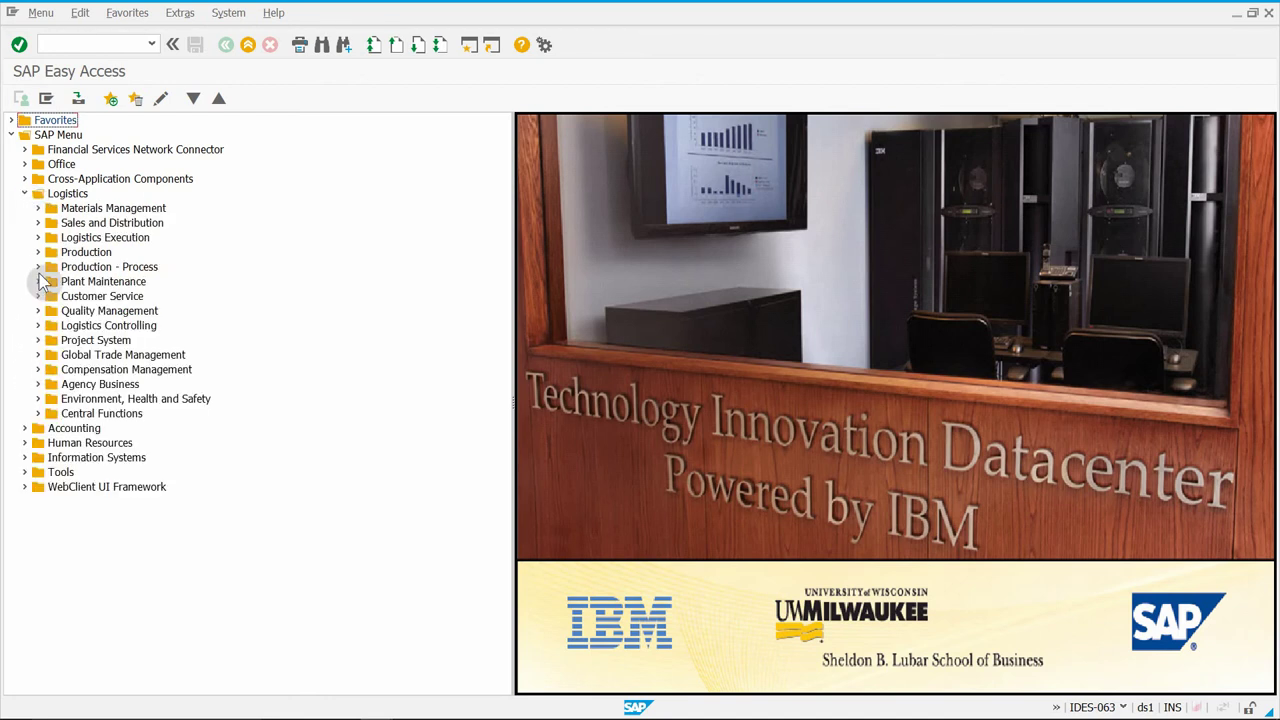
click(38, 341)
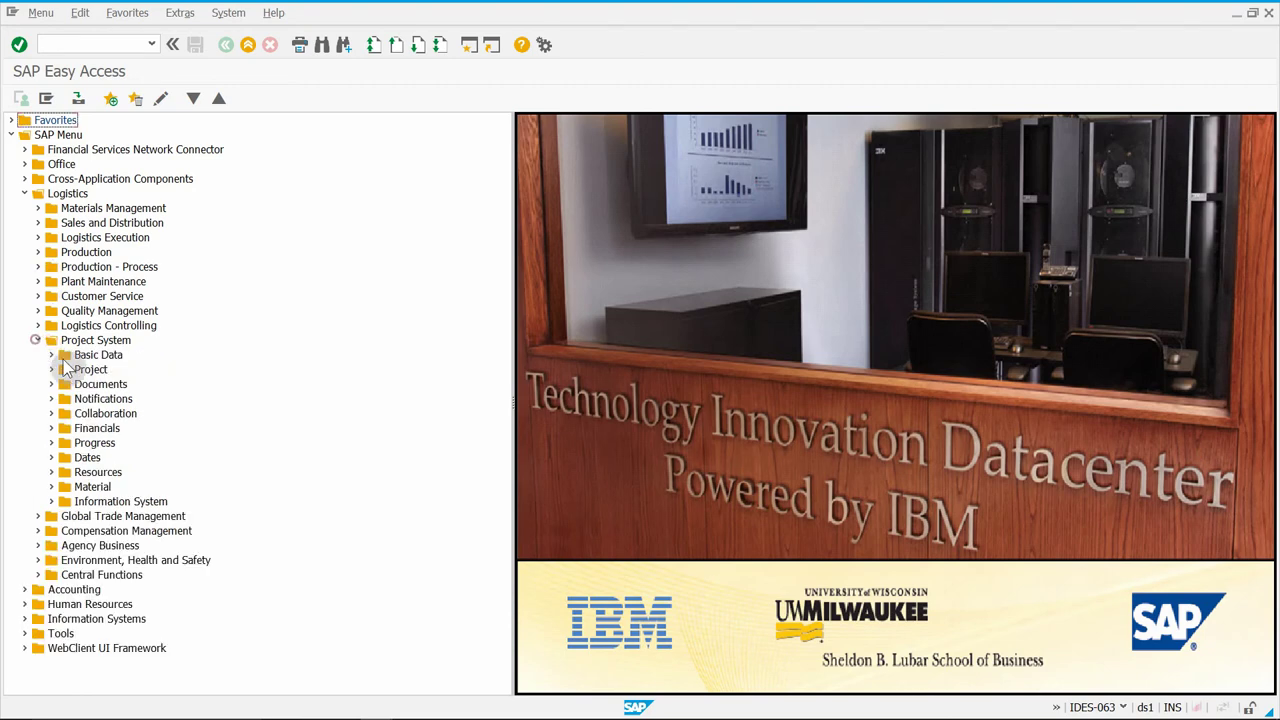
click(52, 369)
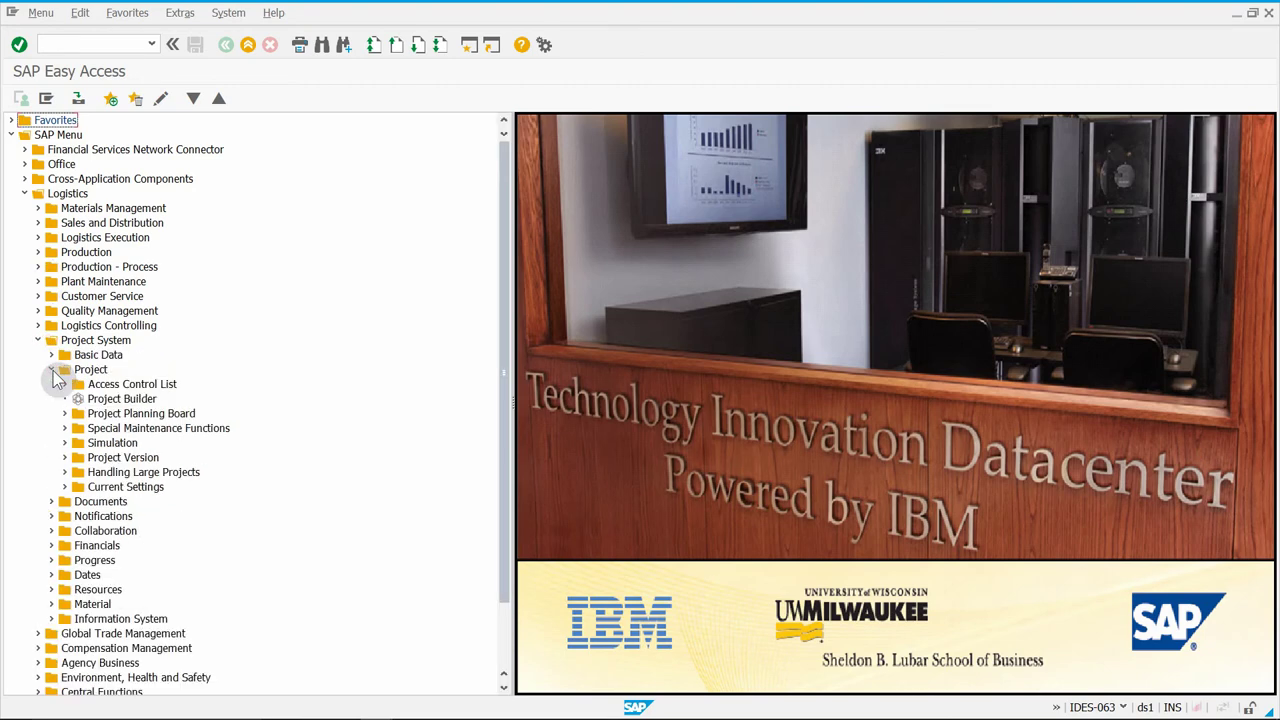
click(64, 414)
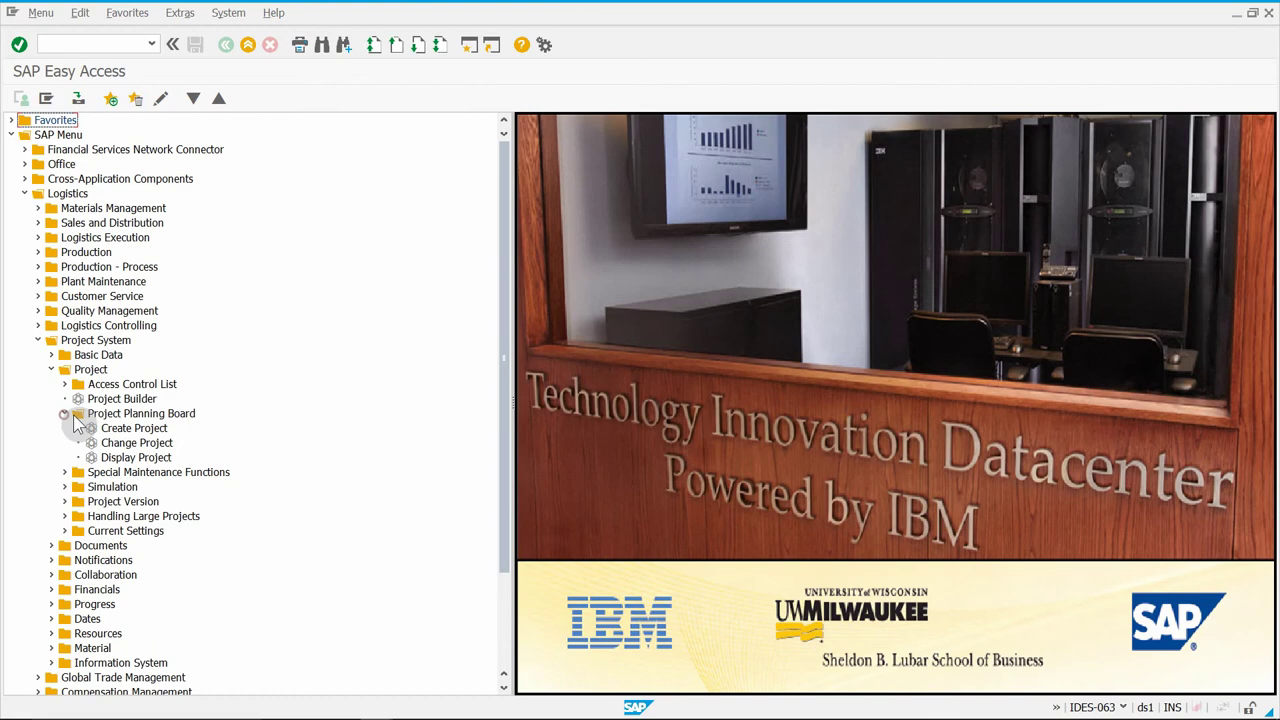
click(160, 445)
double_click(161, 449)
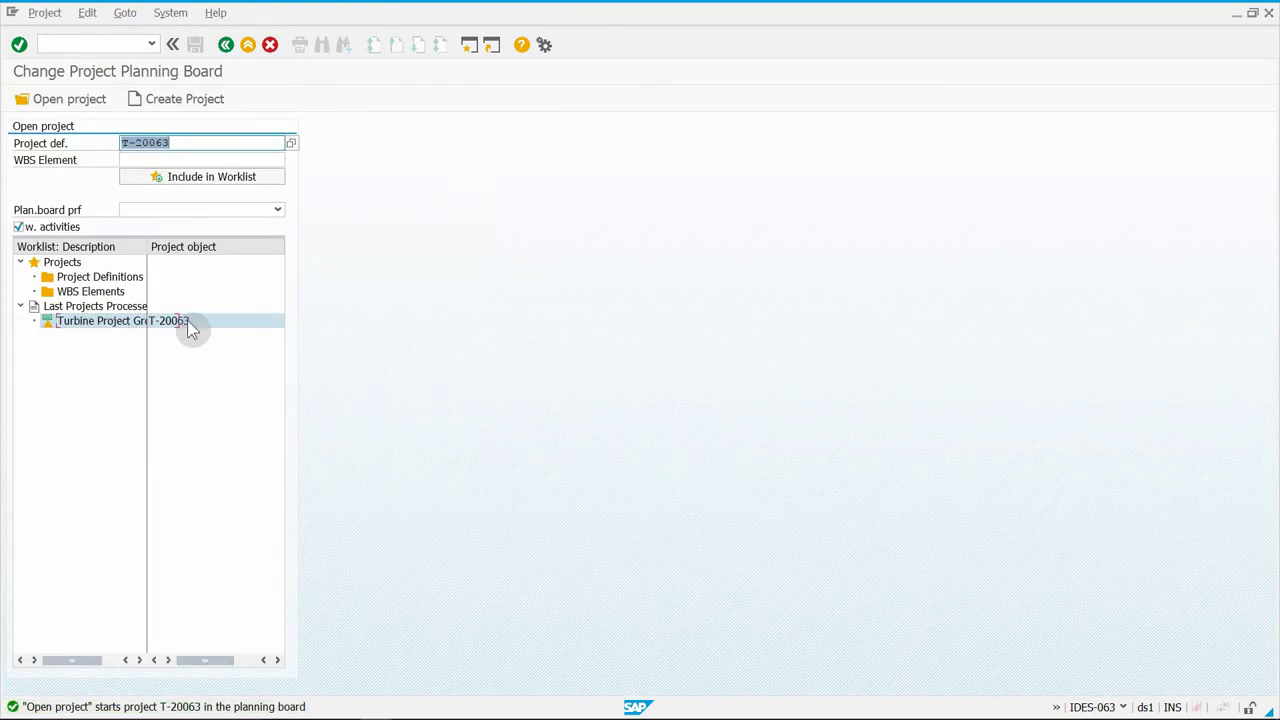
drag(149, 250, 197, 257)
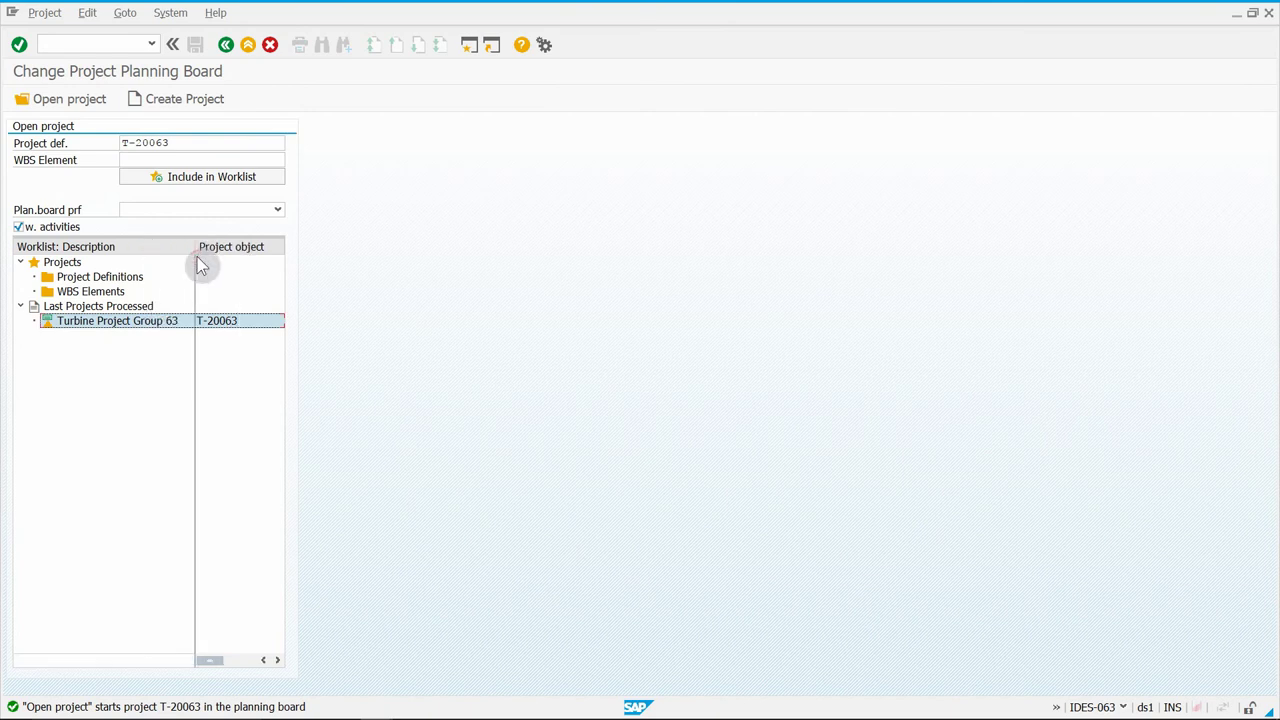
double_click(130, 321)
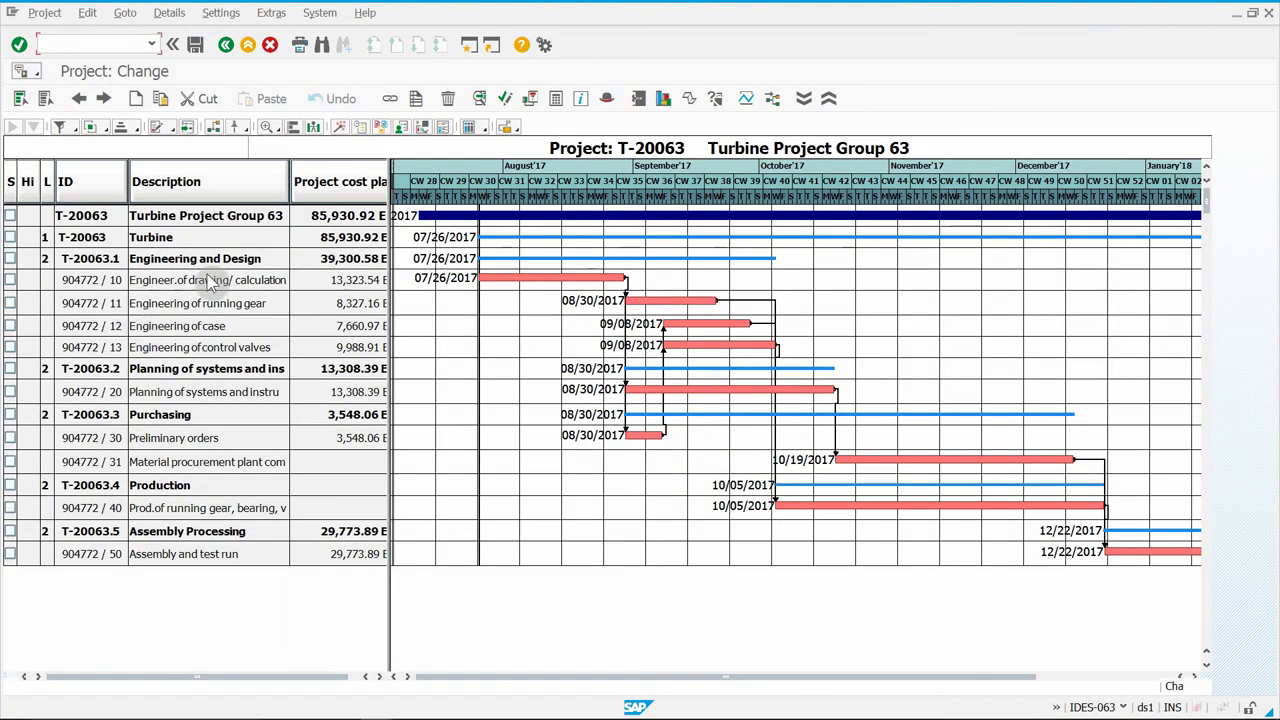
- Set the work center of the Engineering of case activity to 2700 in its activity details
click(220, 327)
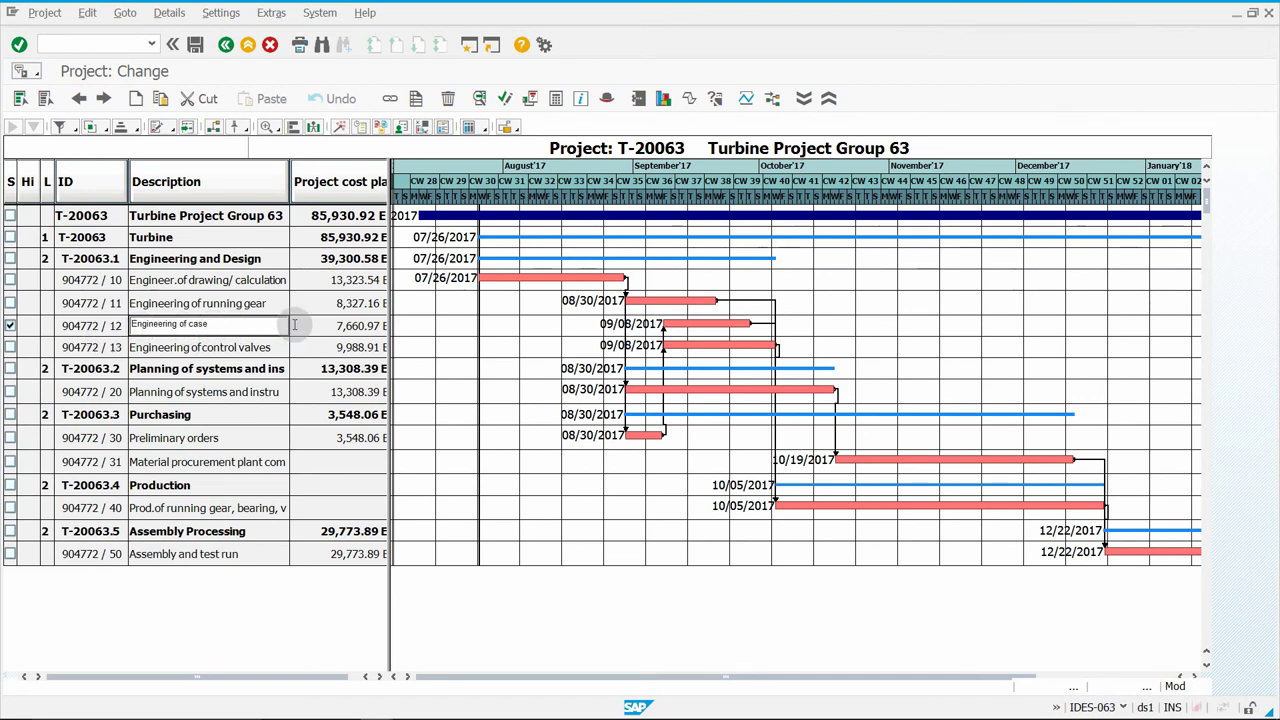
click(95, 326)
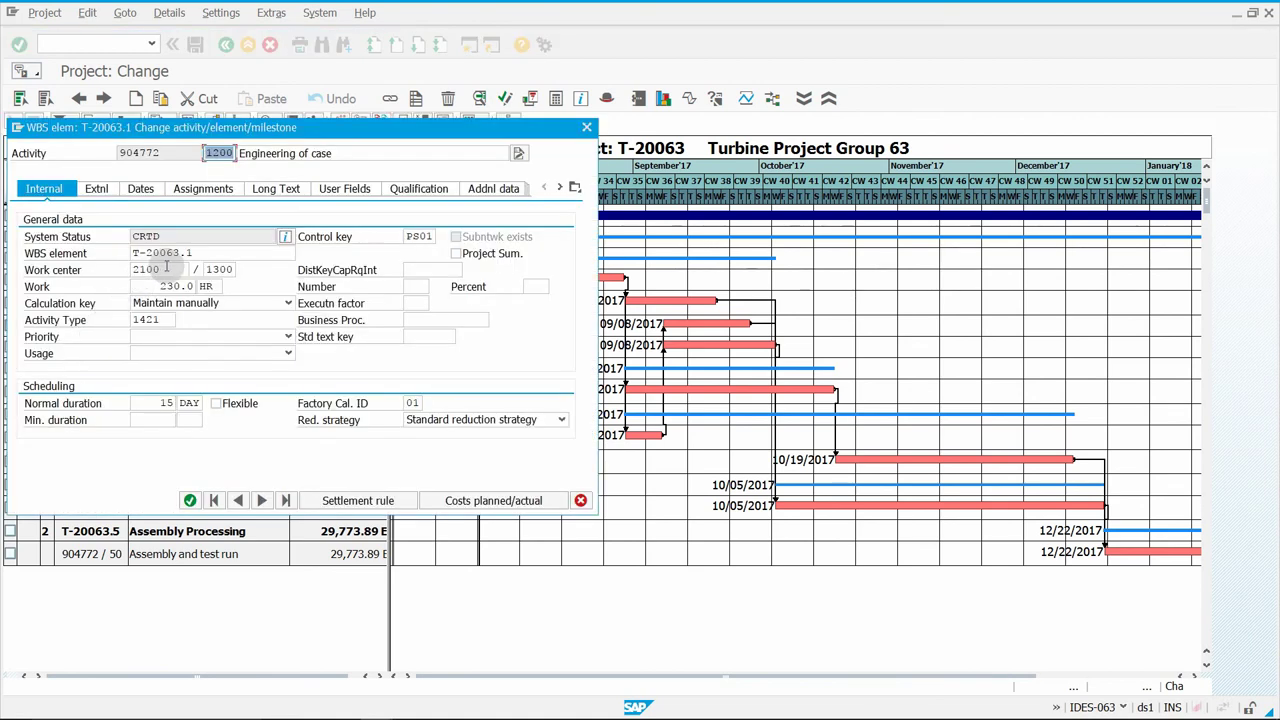
double_click(160, 269)
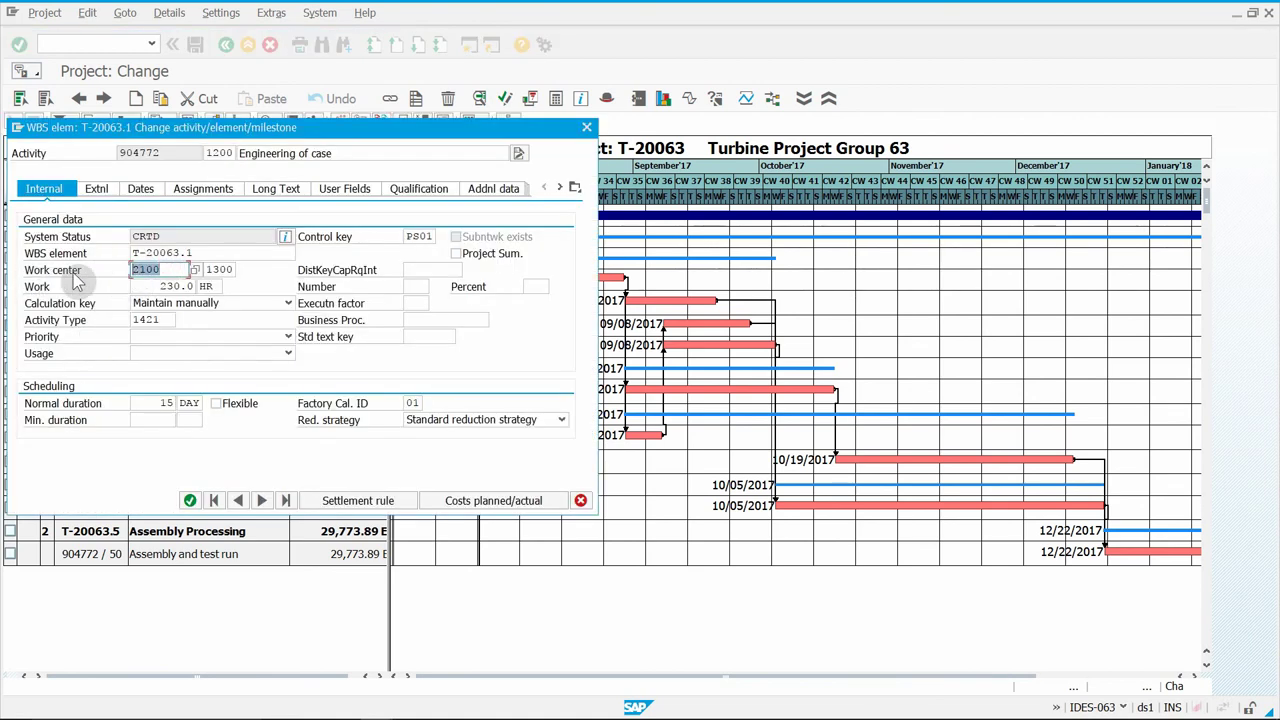
text(2700)
click(190, 501)
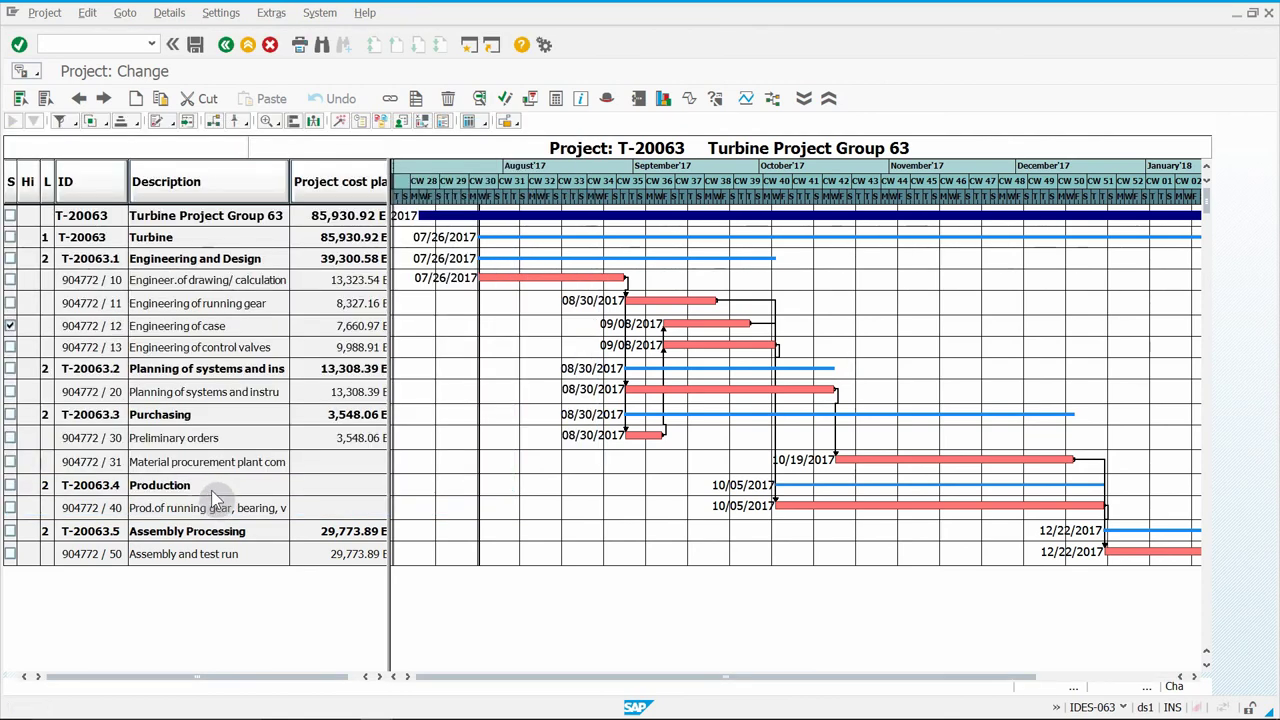
- Activate capacity calculation for all objects of the turbine project
click(21, 99)
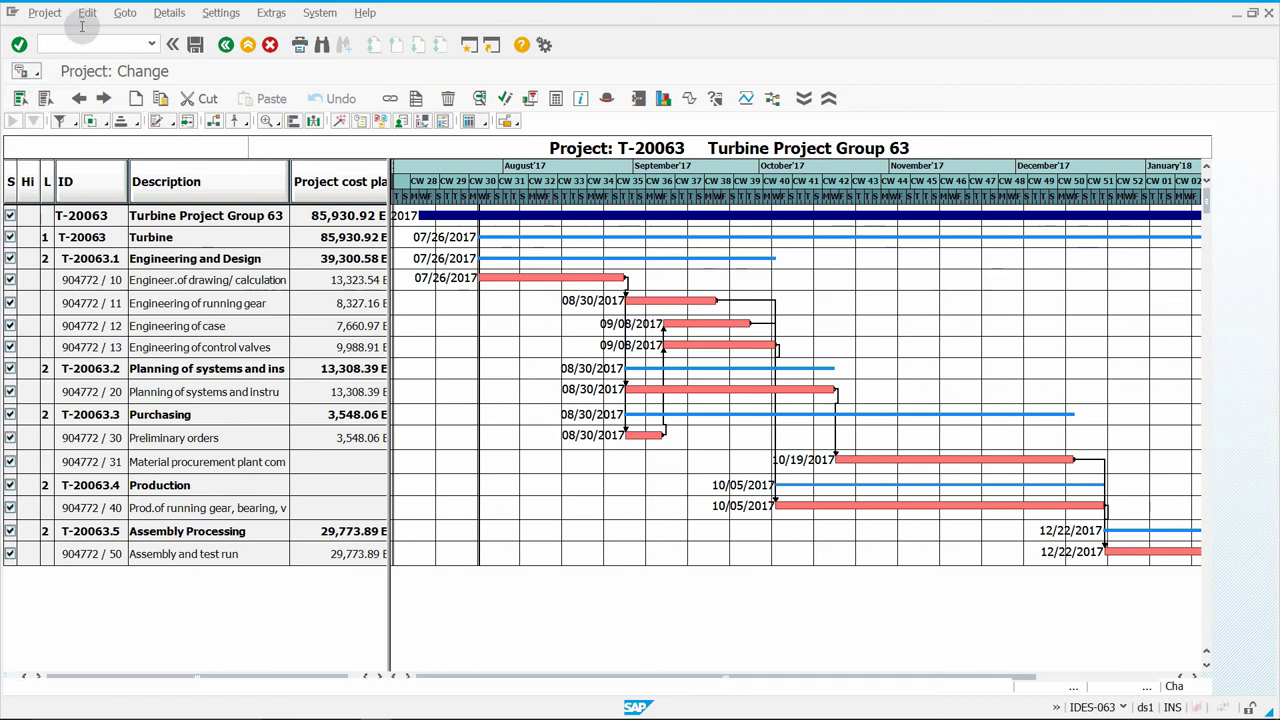
click(86, 13)
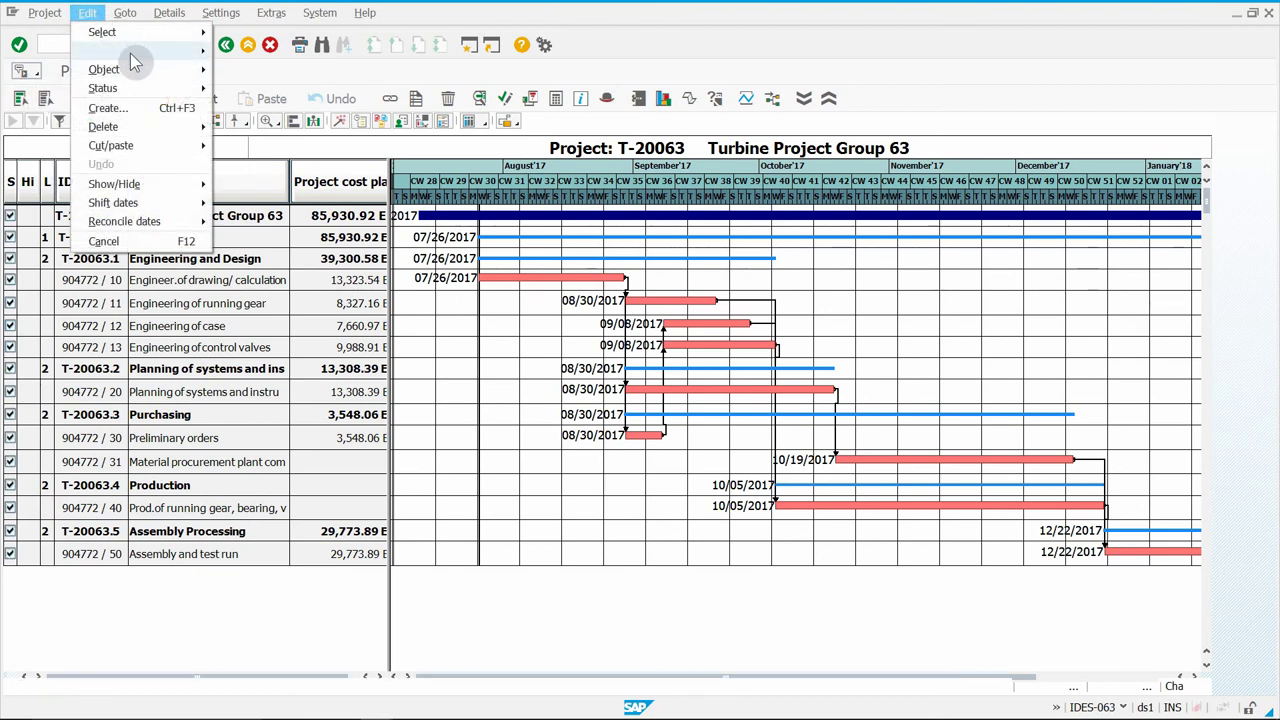
mouse_move(132, 52)
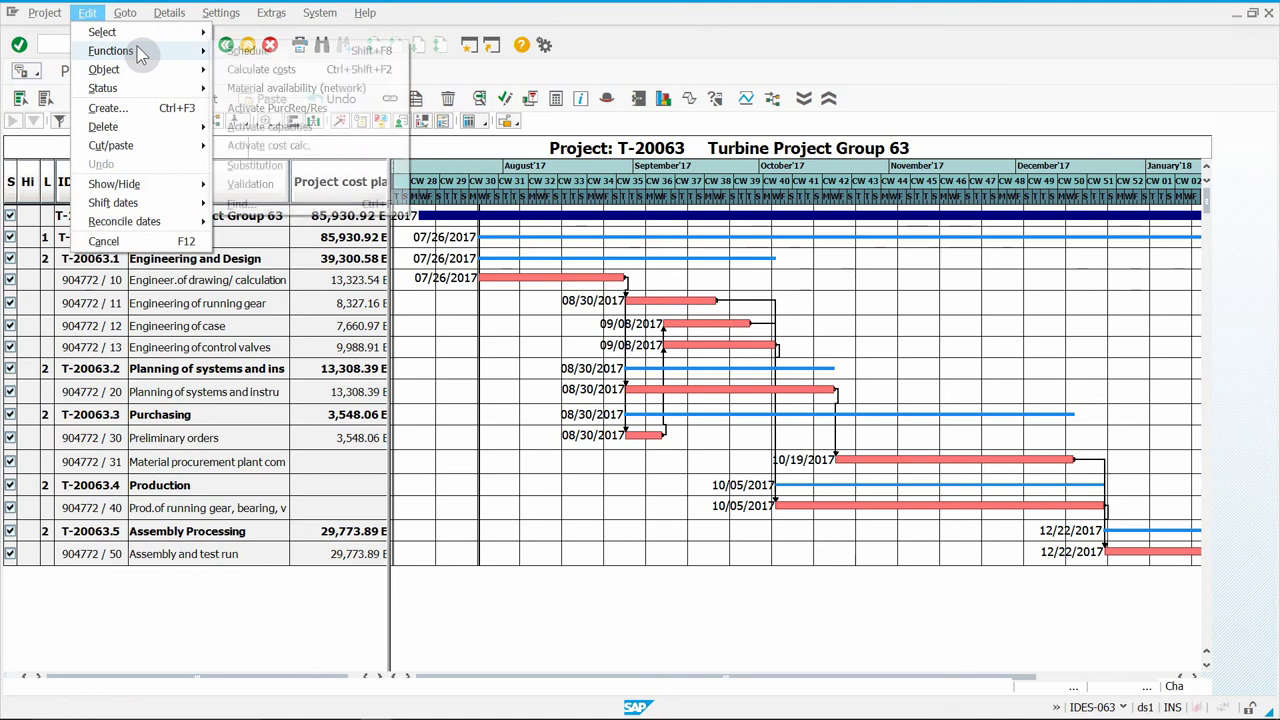
click(283, 128)
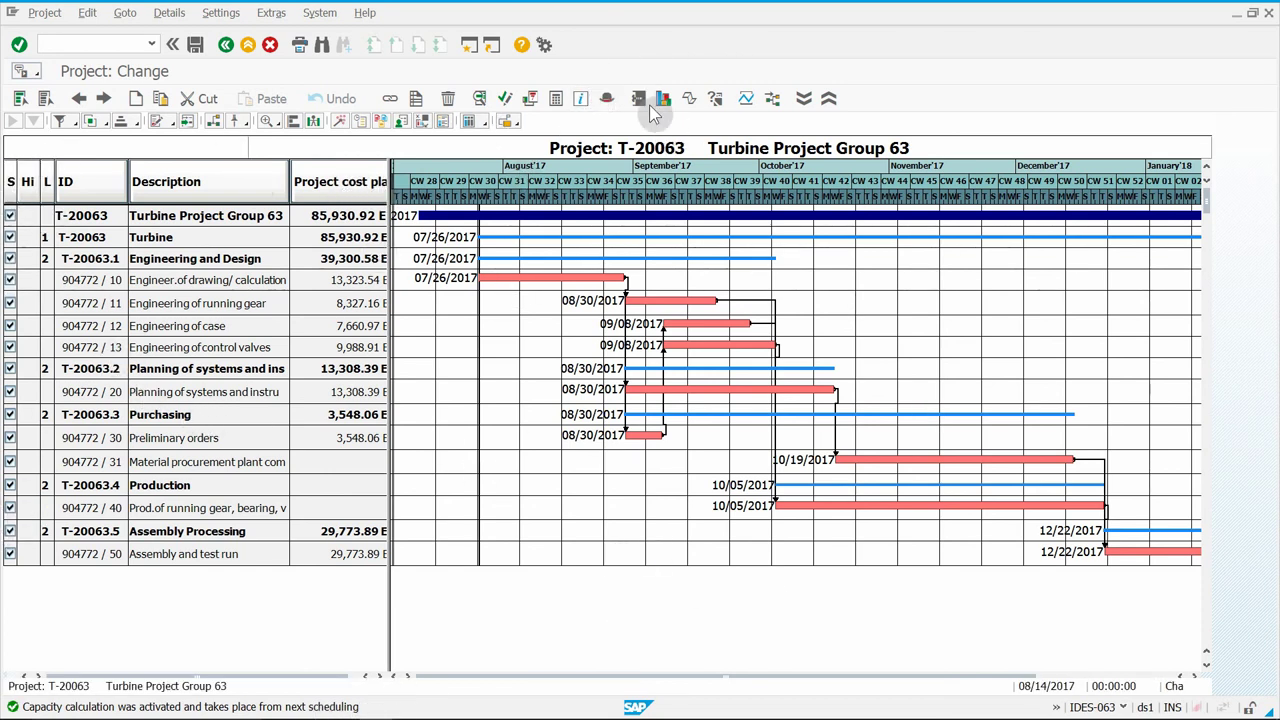
- Schedule the whole turbine project, save it and return to the SAP Easy Access screen
click(532, 108)
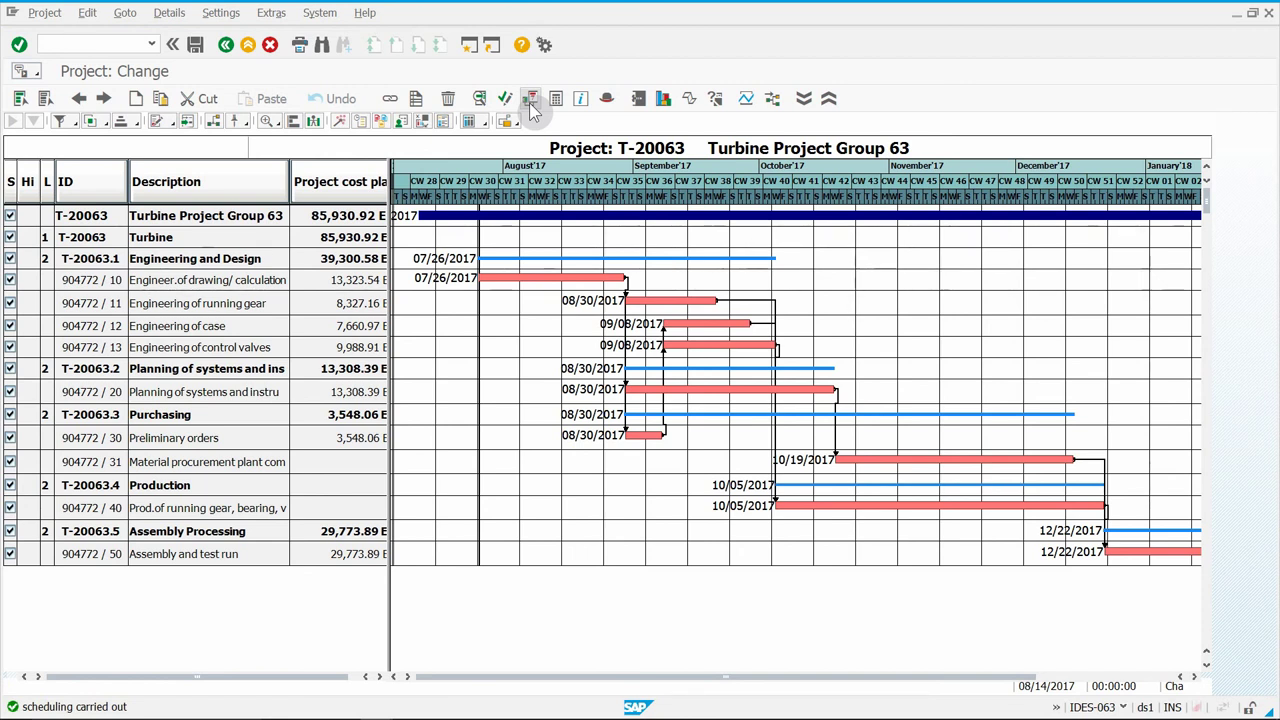
click(200, 45)
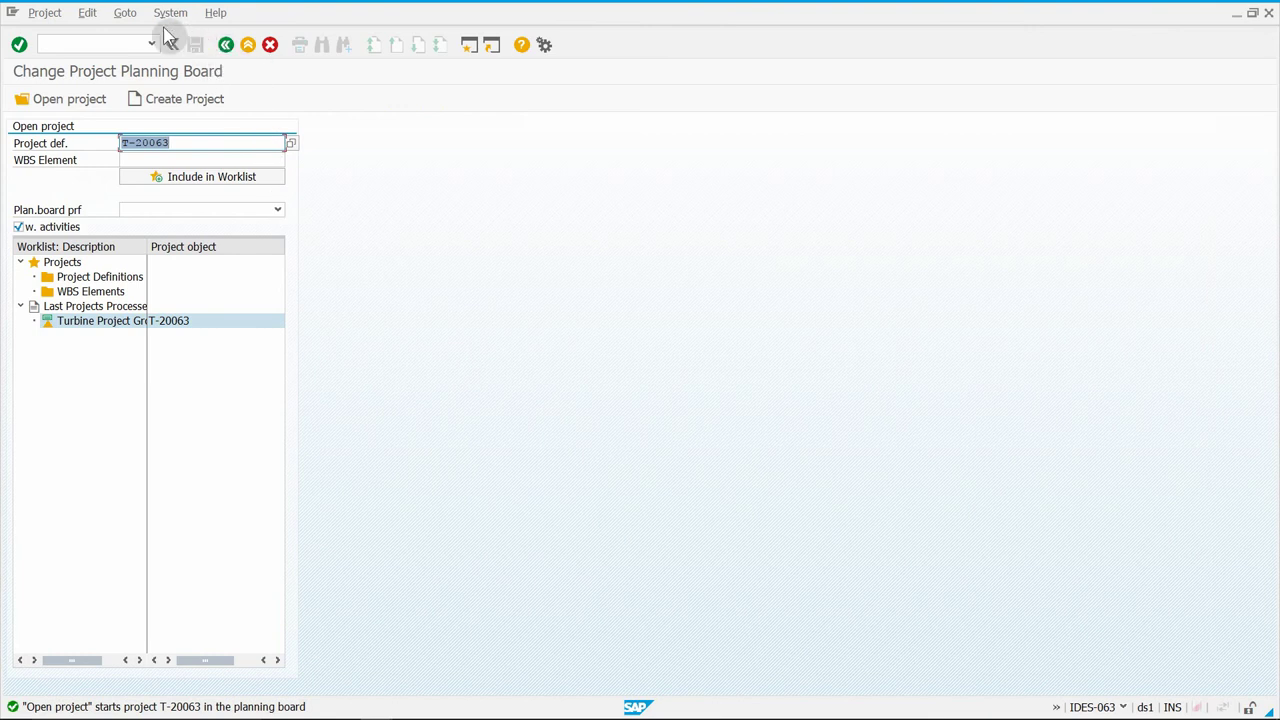
click(248, 45)
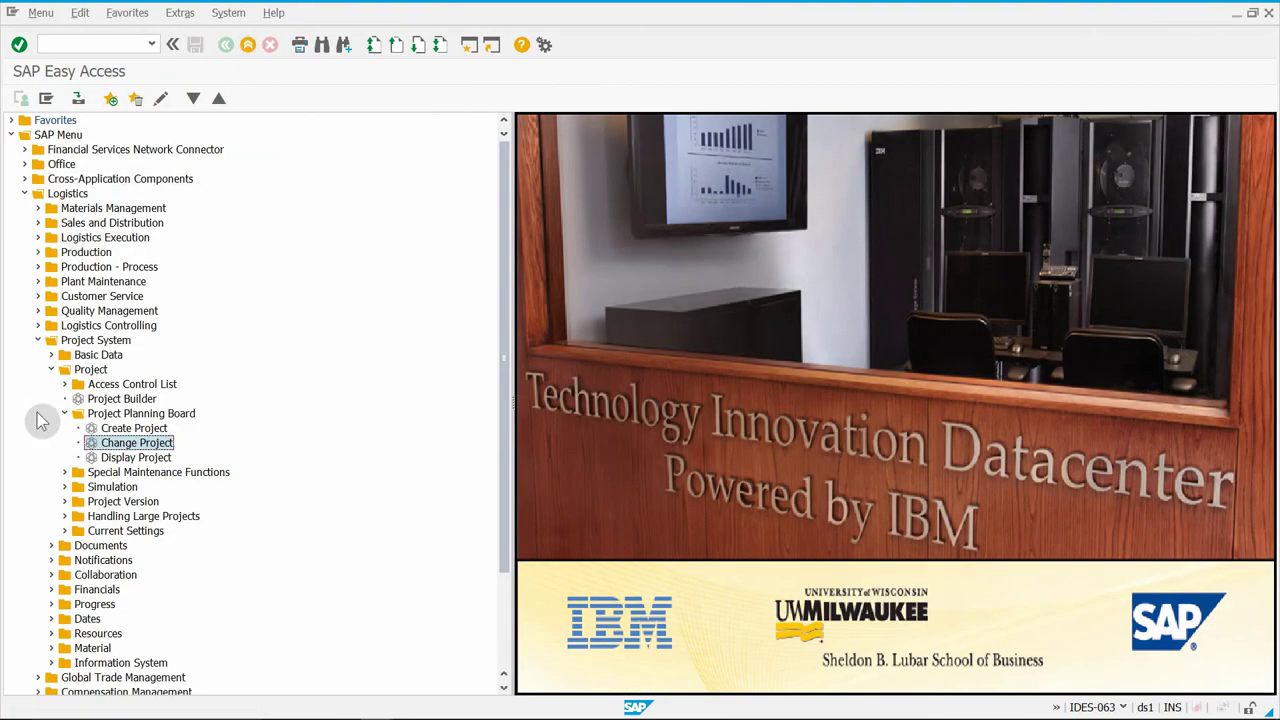
- Open the Project View of Workforce Planning under Project System, Resources
click(51, 369)
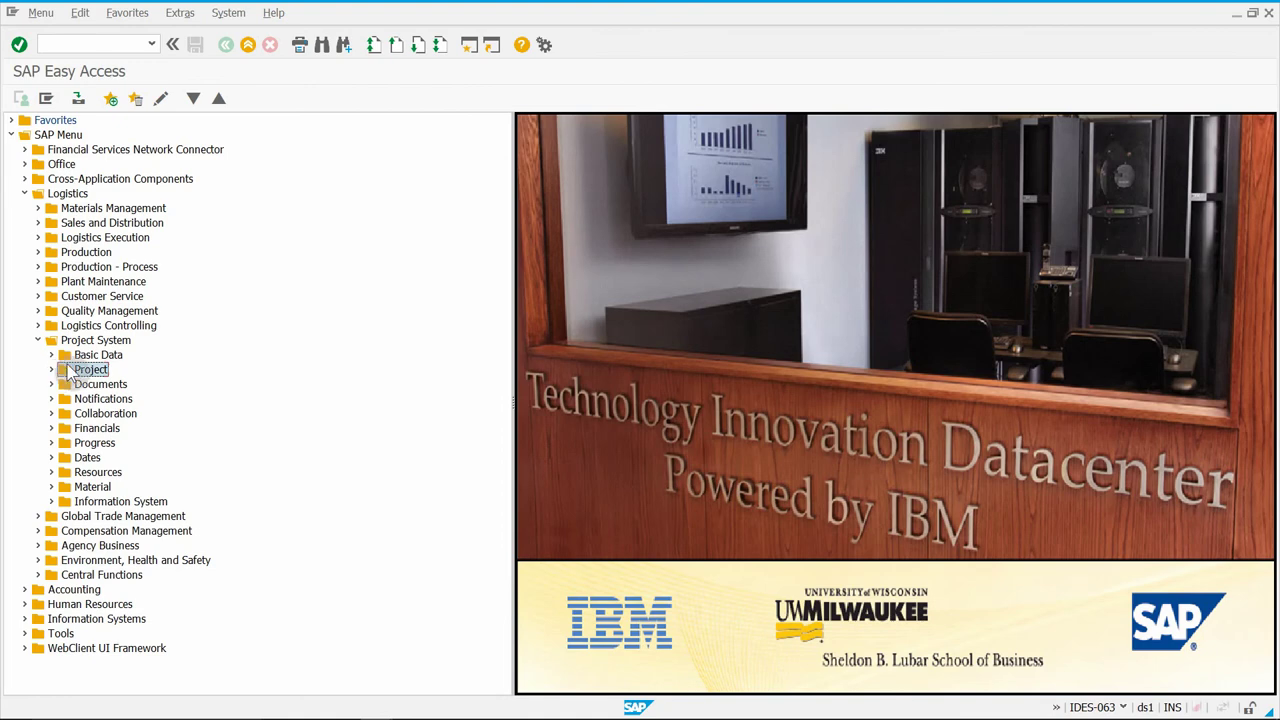
click(88, 340)
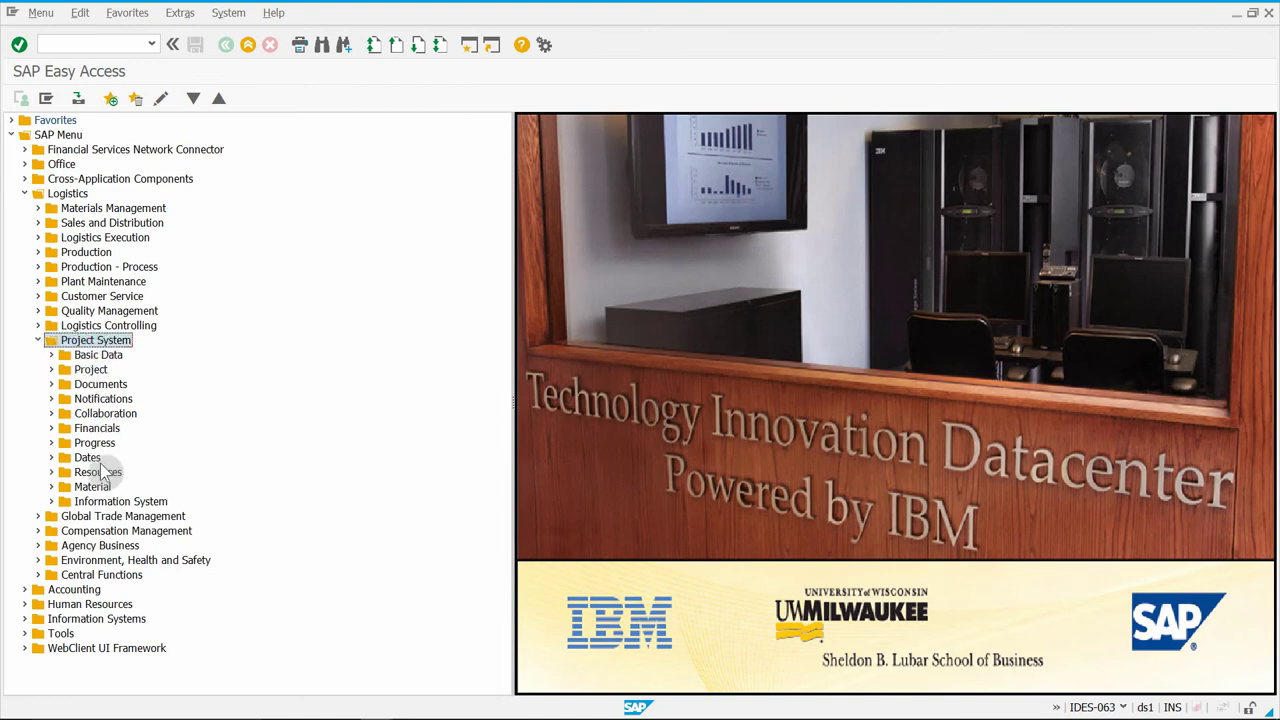
click(52, 472)
click(65, 501)
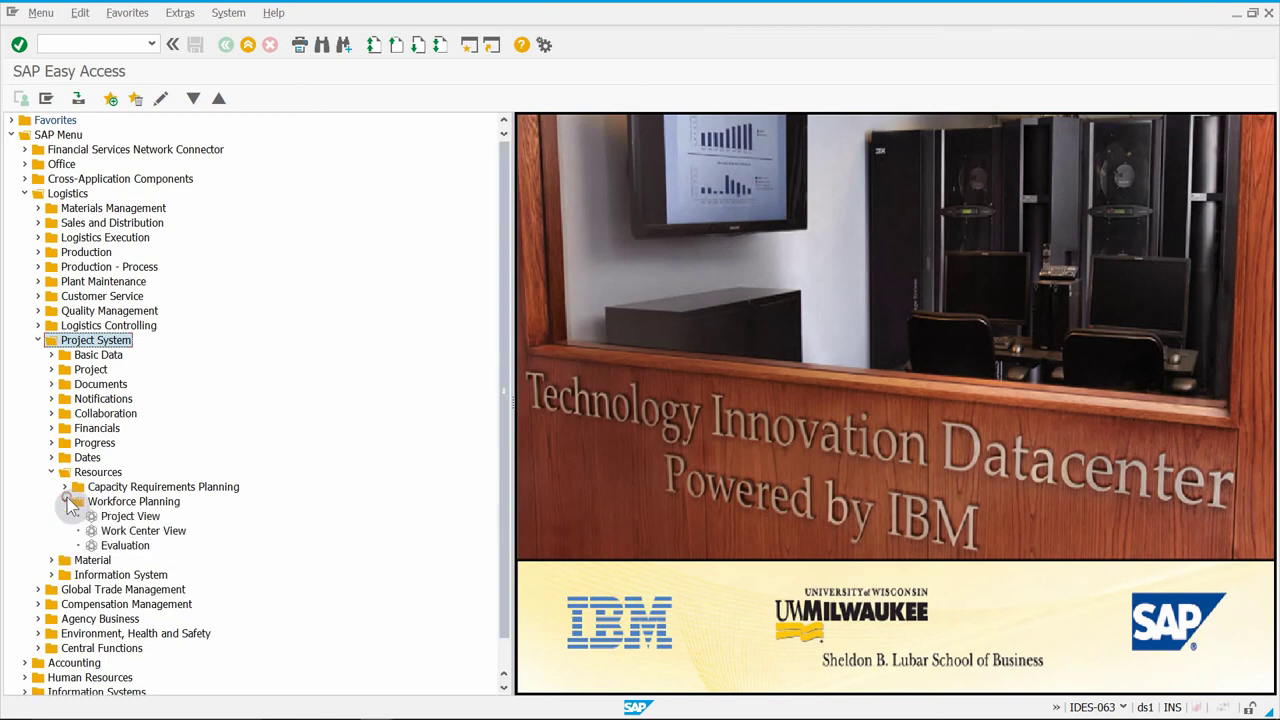
double_click(146, 501)
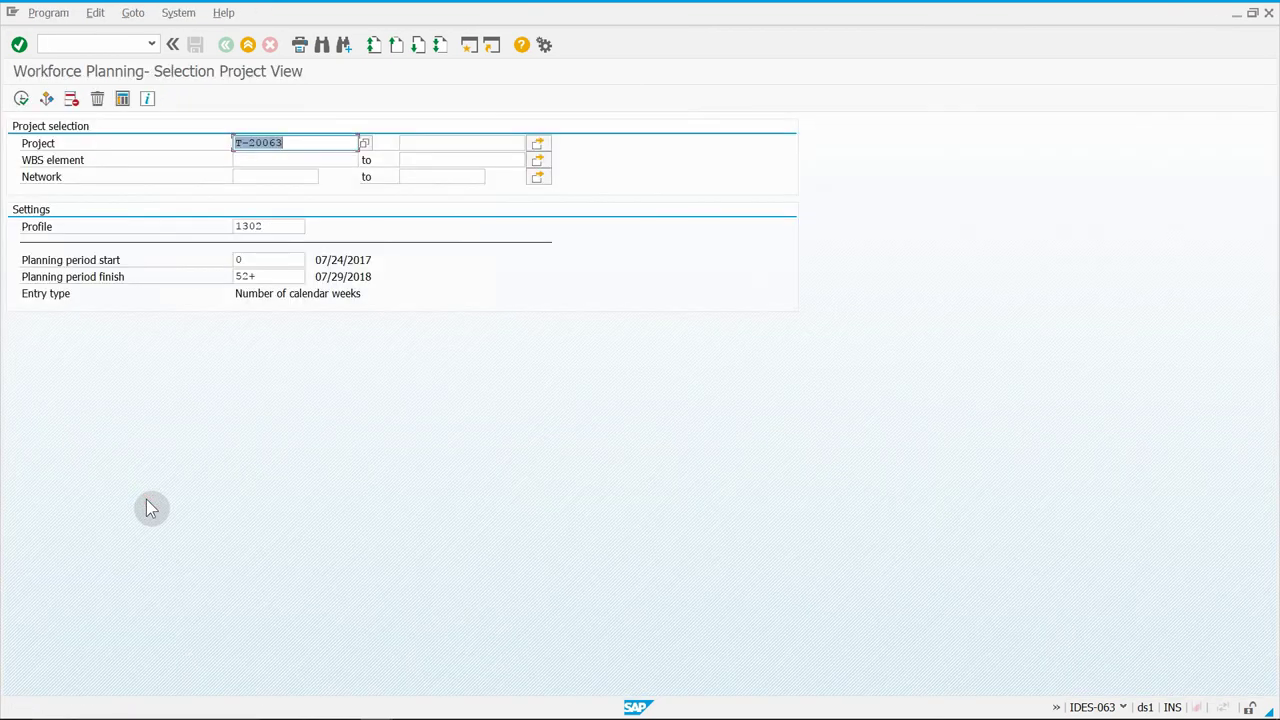
- Run the workforce planning selection for project T-20063 with profile 1302
click(335, 138)
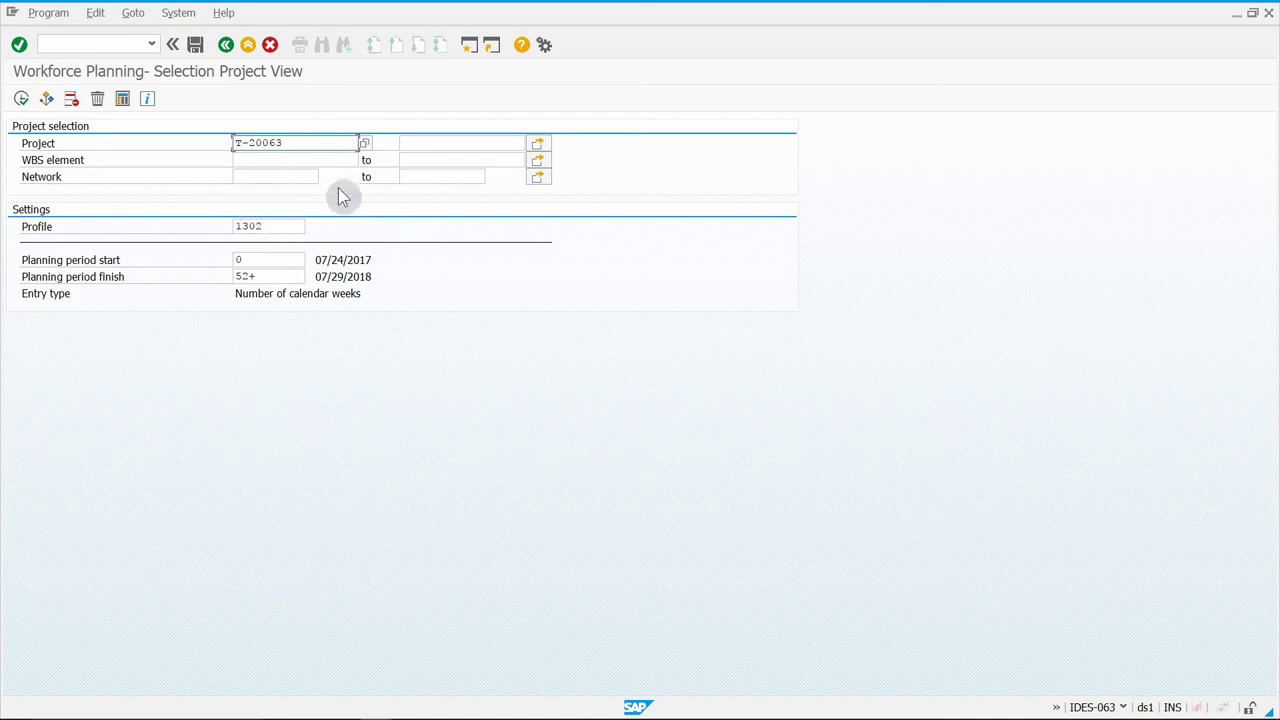
double_click(296, 142)
click(296, 142)
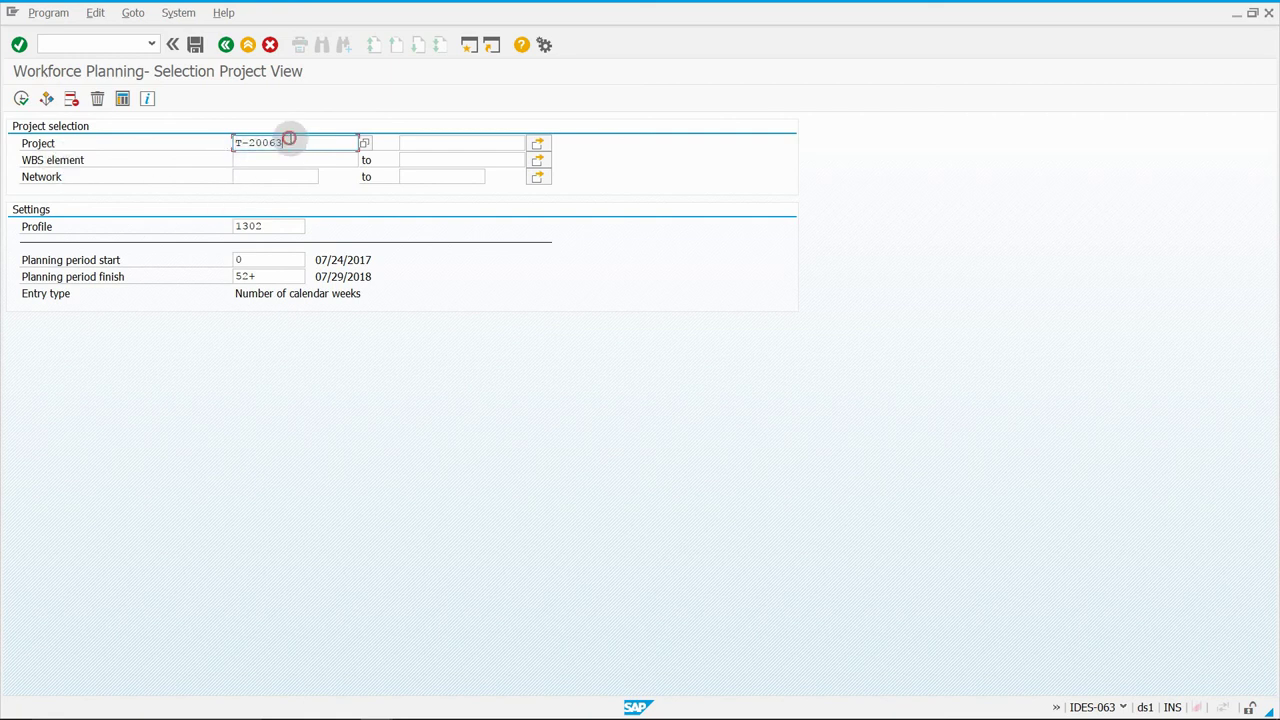
double_click(295, 142)
click(331, 143)
double_click(272, 223)
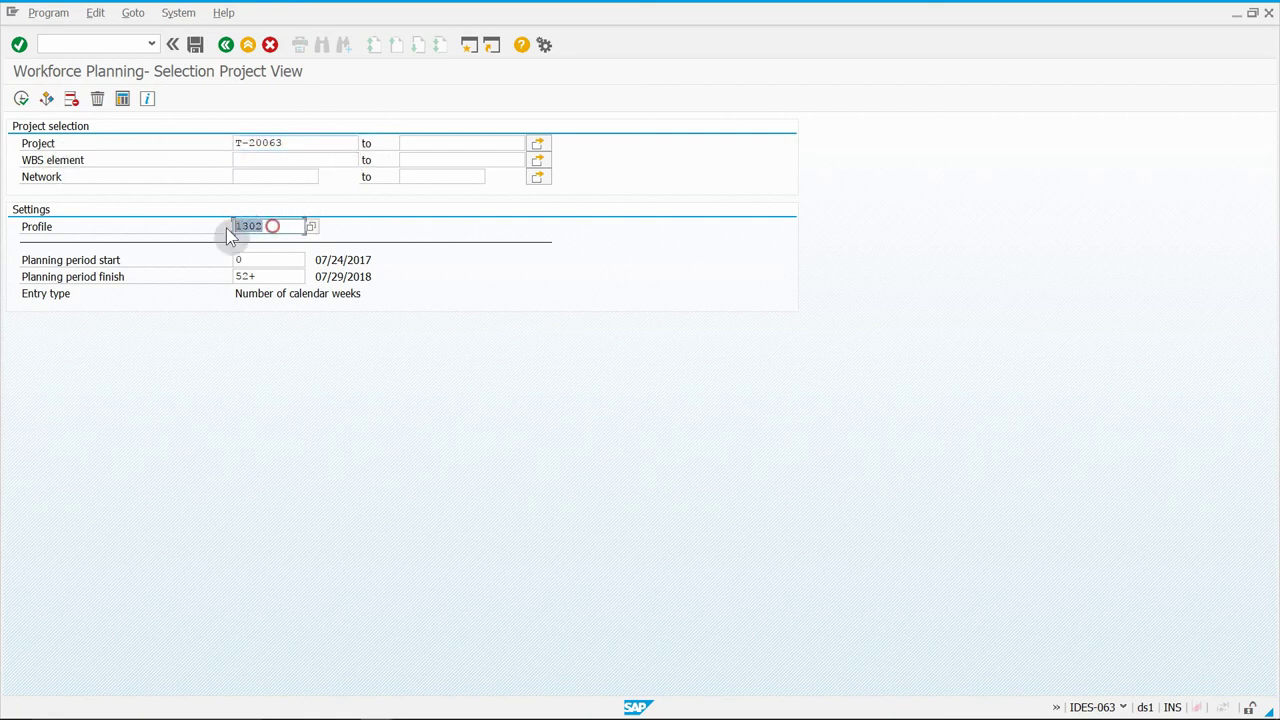
click(276, 225)
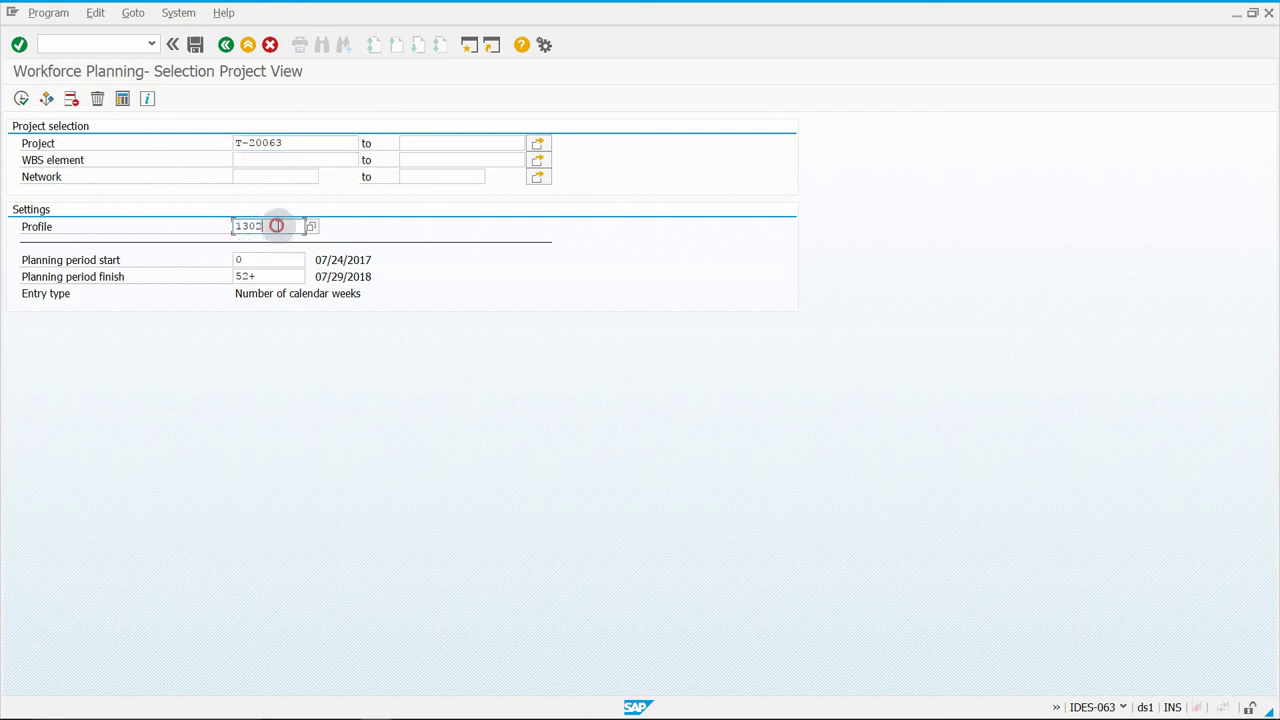
click(21, 98)
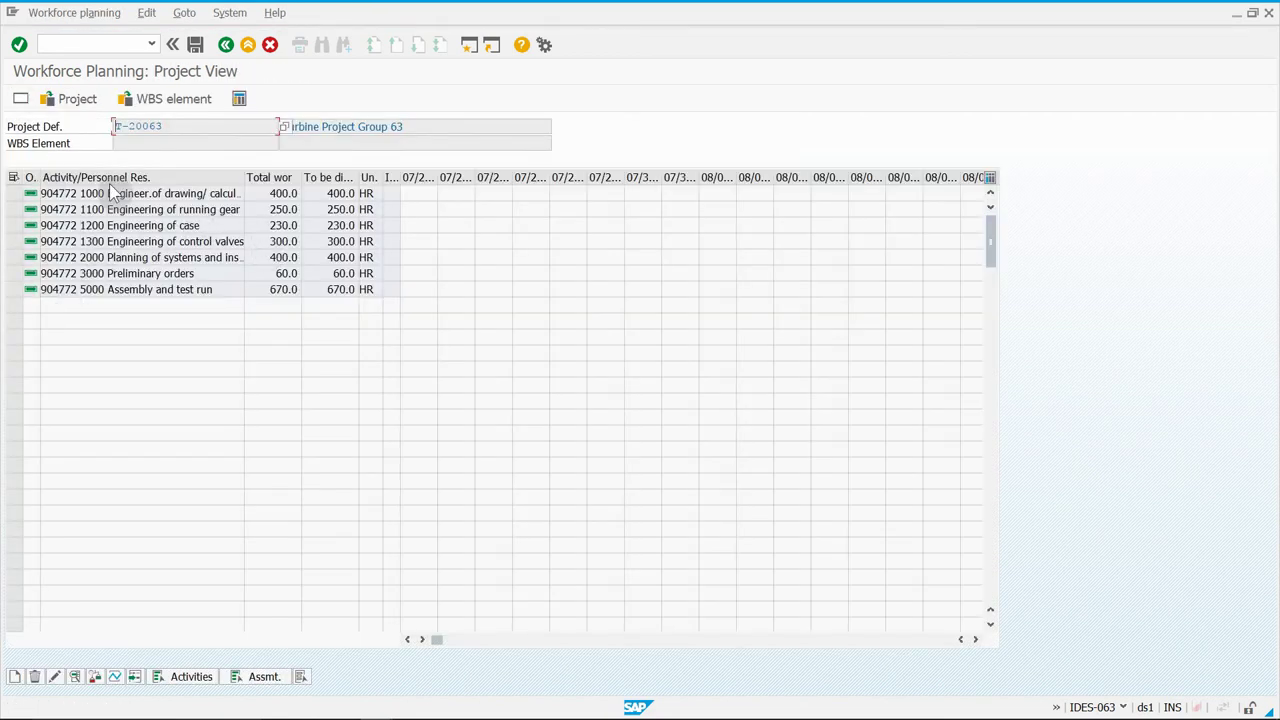
- Start a new personnel resource assignment for activity 1200 Engineering of case
click(27, 238)
click(14, 226)
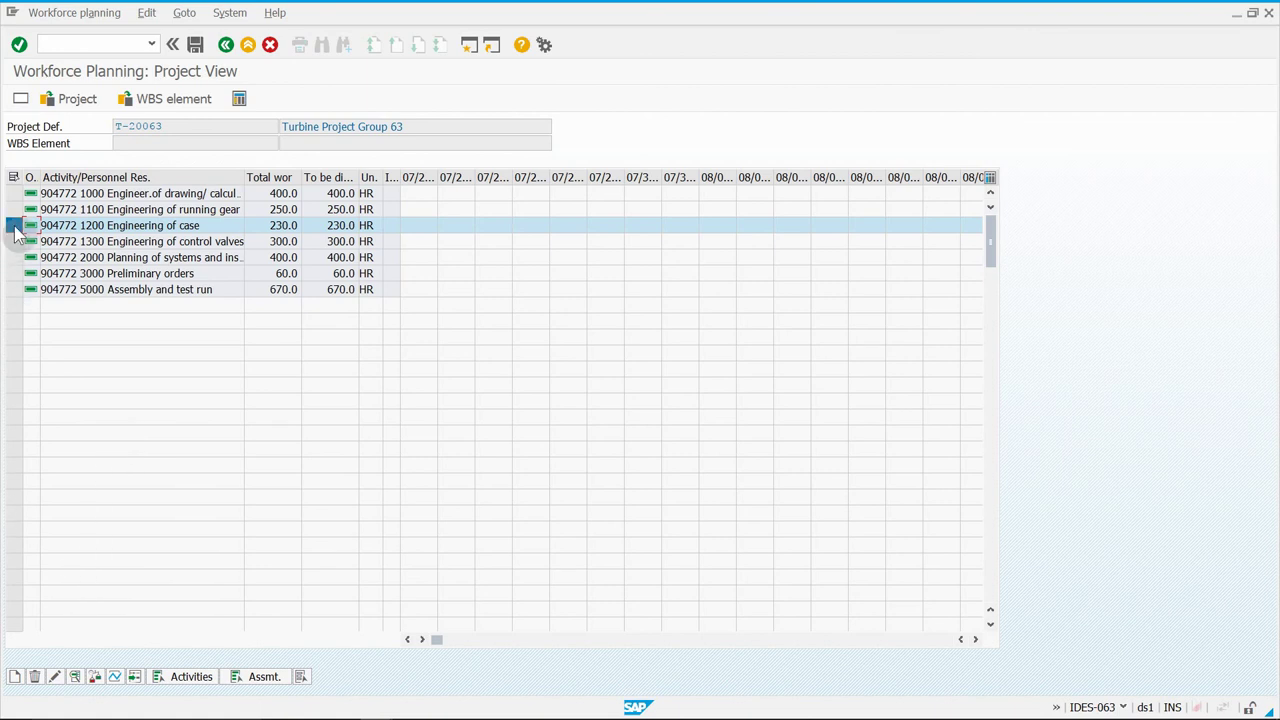
click(14, 679)
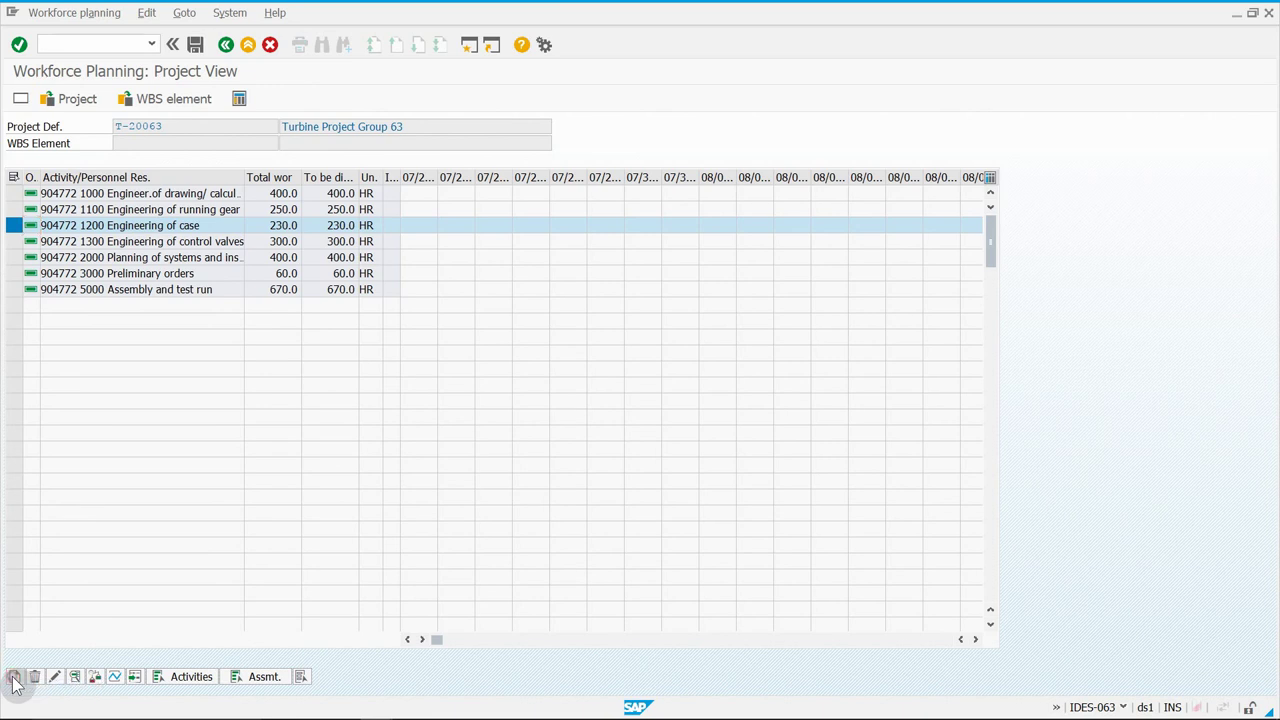
- Look through the names and personnel numbers of the resources offered from work center 2700
scroll(118, 219, down, 5)
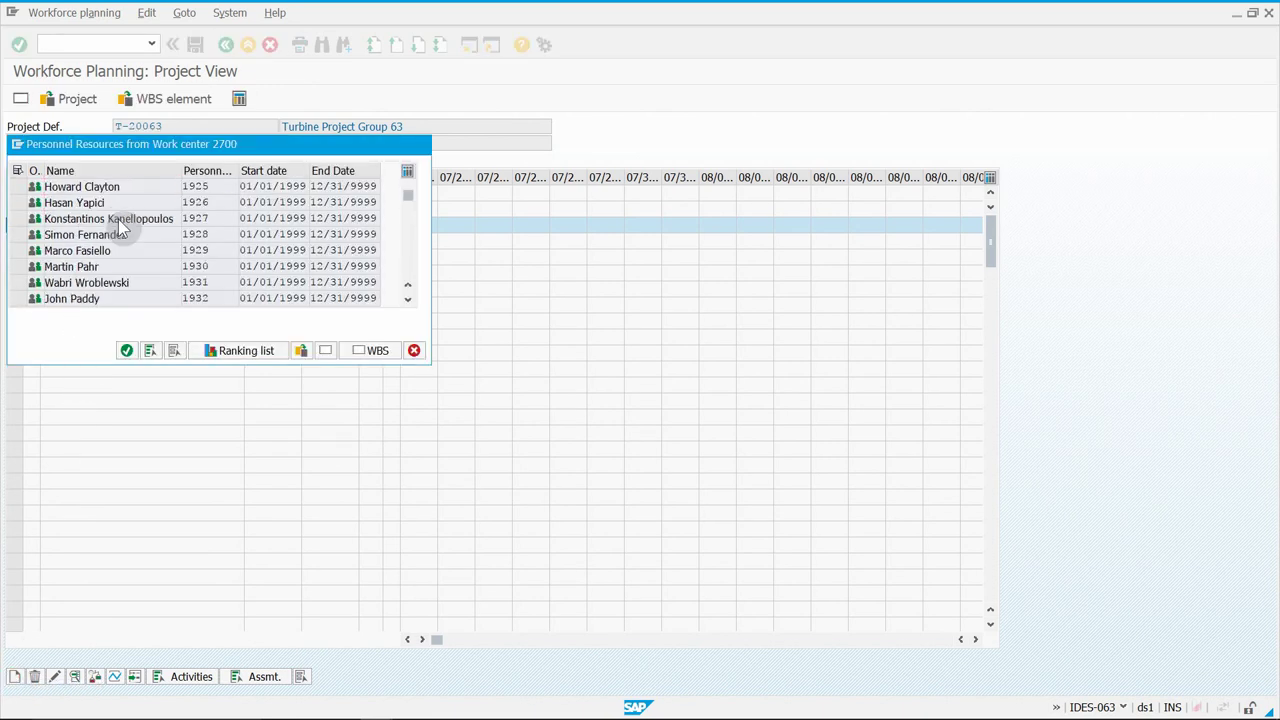
scroll(118, 219, up, 5)
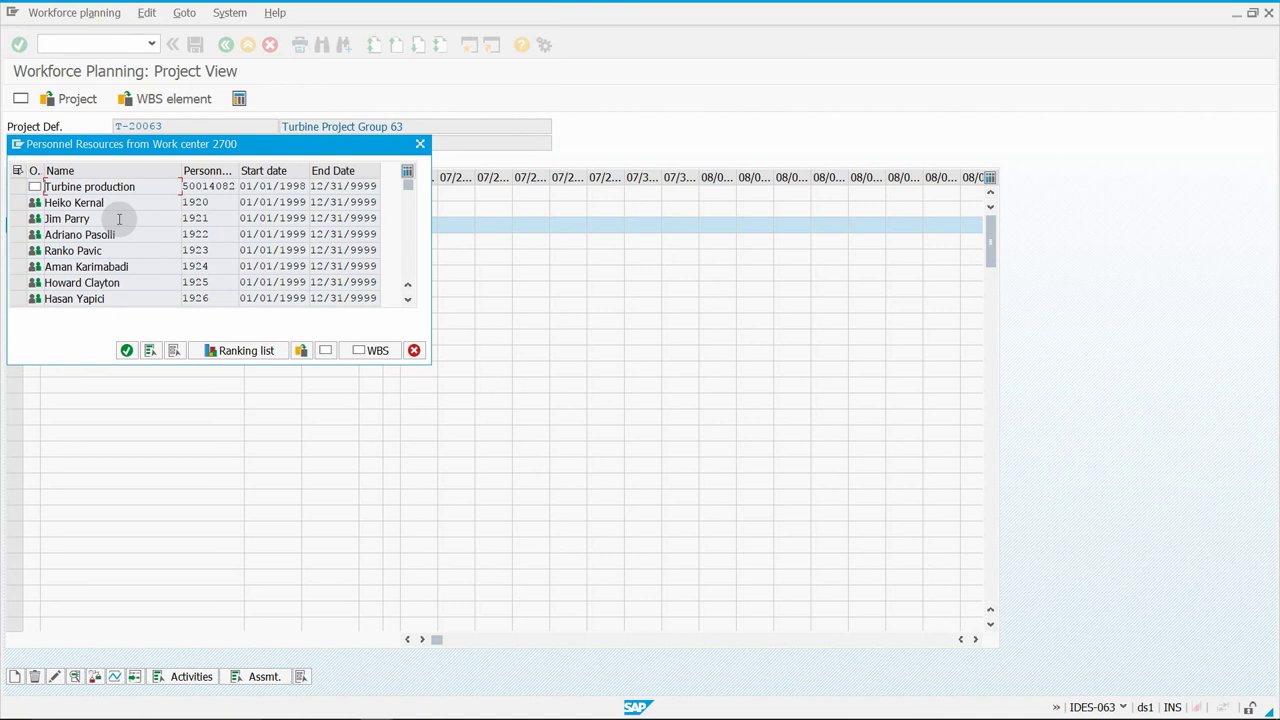
click(209, 233)
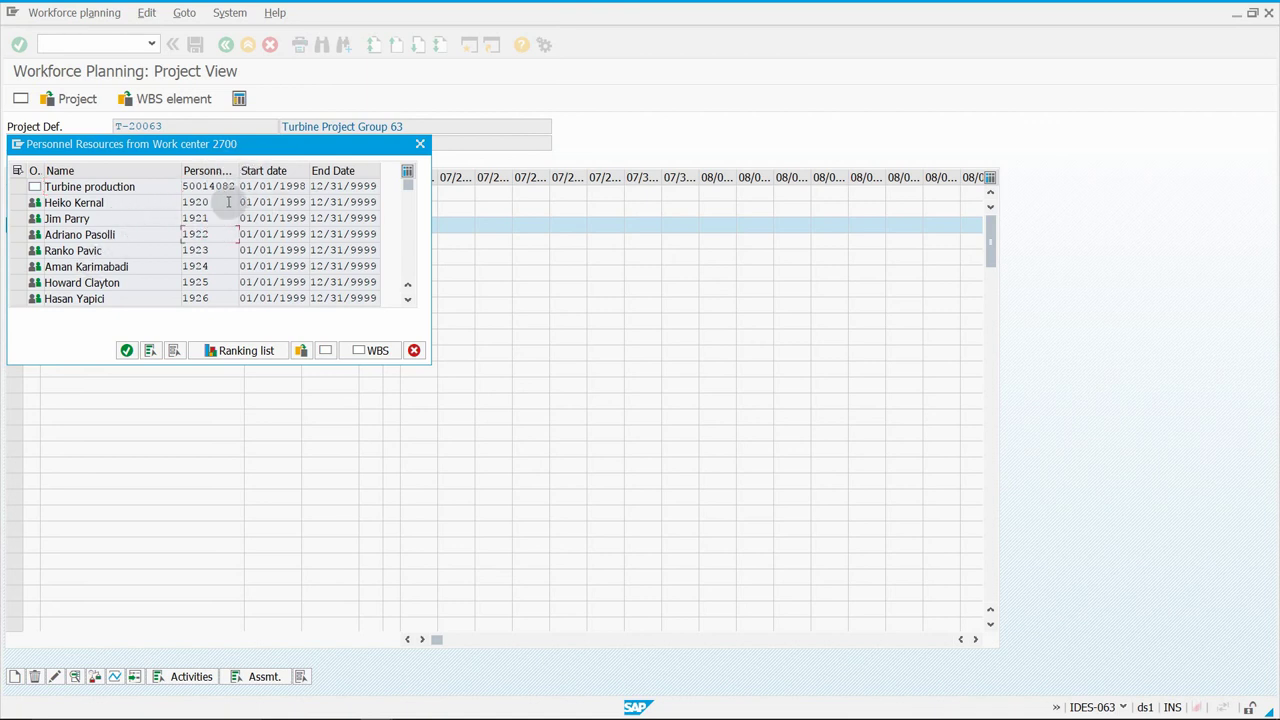
drag(224, 236, 222, 268)
scroll(222, 268, down, 2)
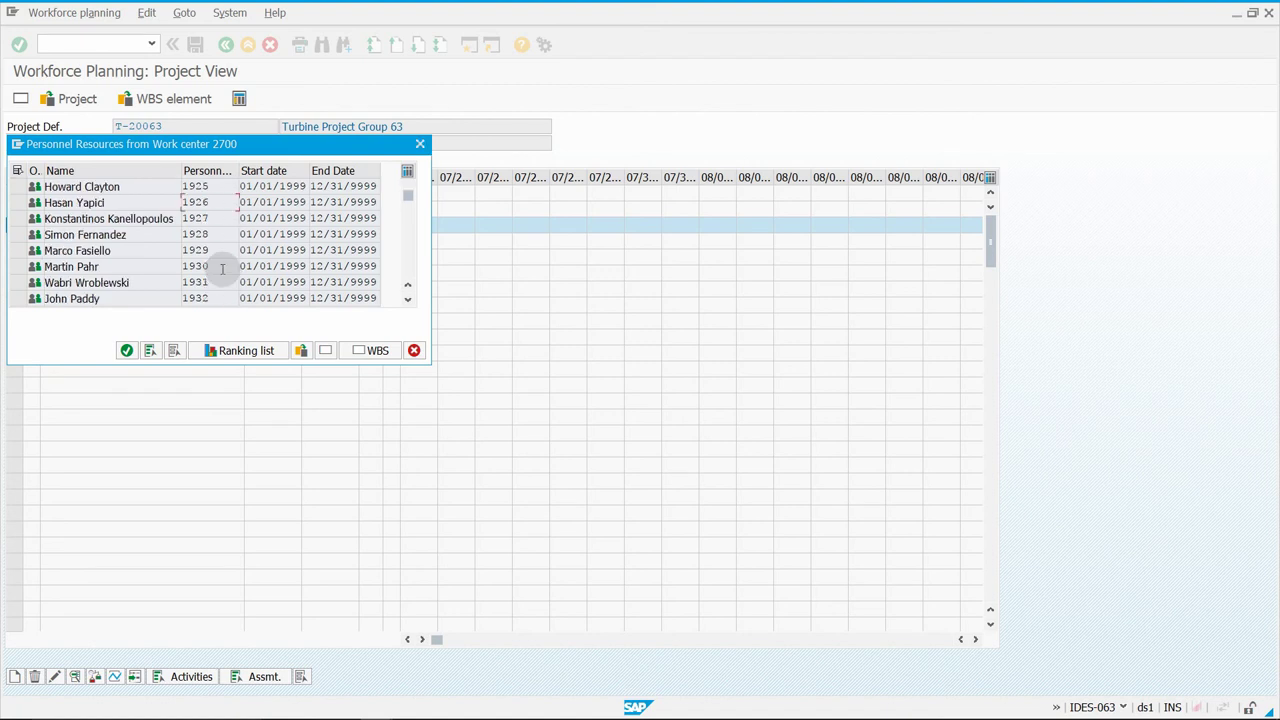
scroll(222, 268, down, 2)
scroll(222, 268, down, 2)
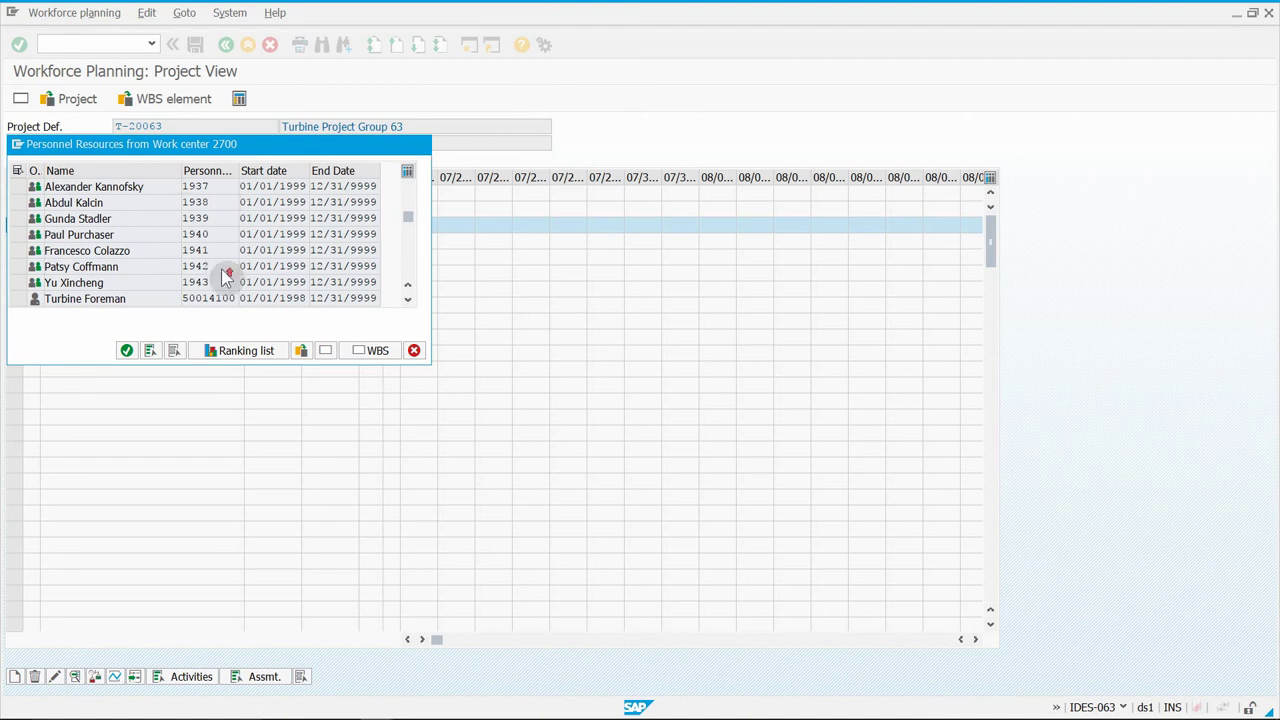
scroll(221, 268, up, 6)
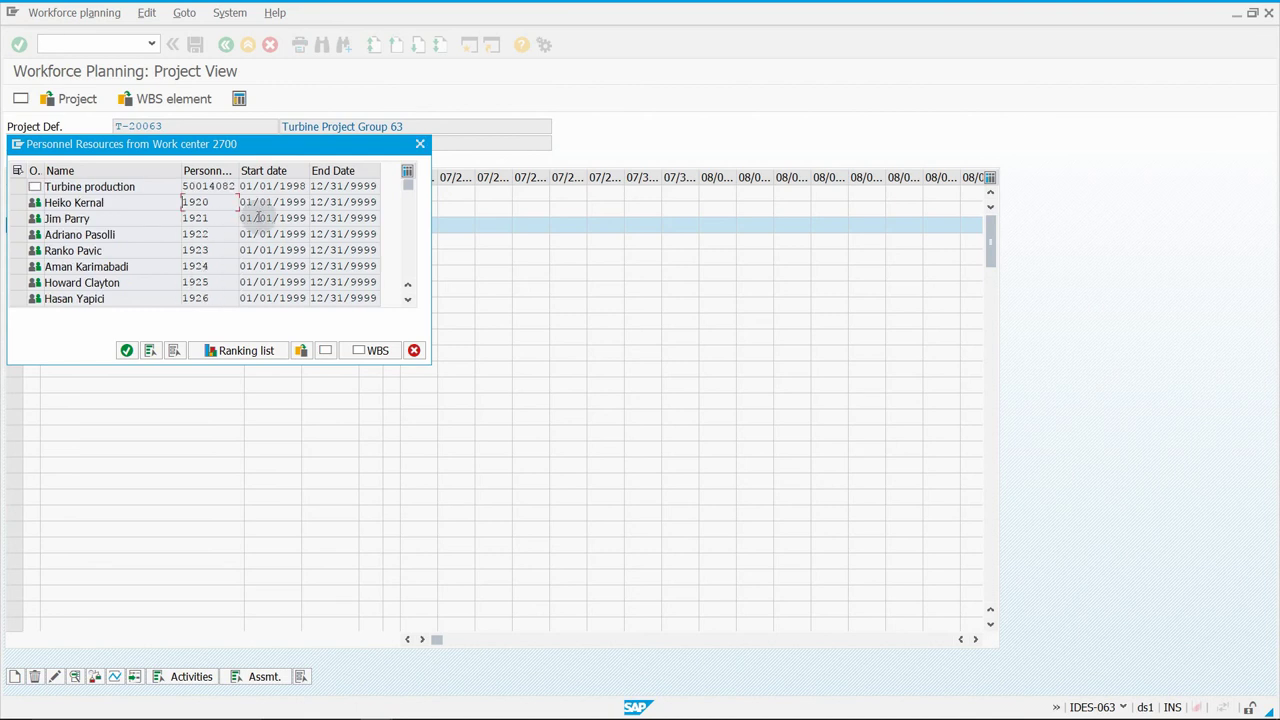
- Assign the first person listed below Turbine production to activity 1200 Engineering of case
scroll(209, 235, down, 4)
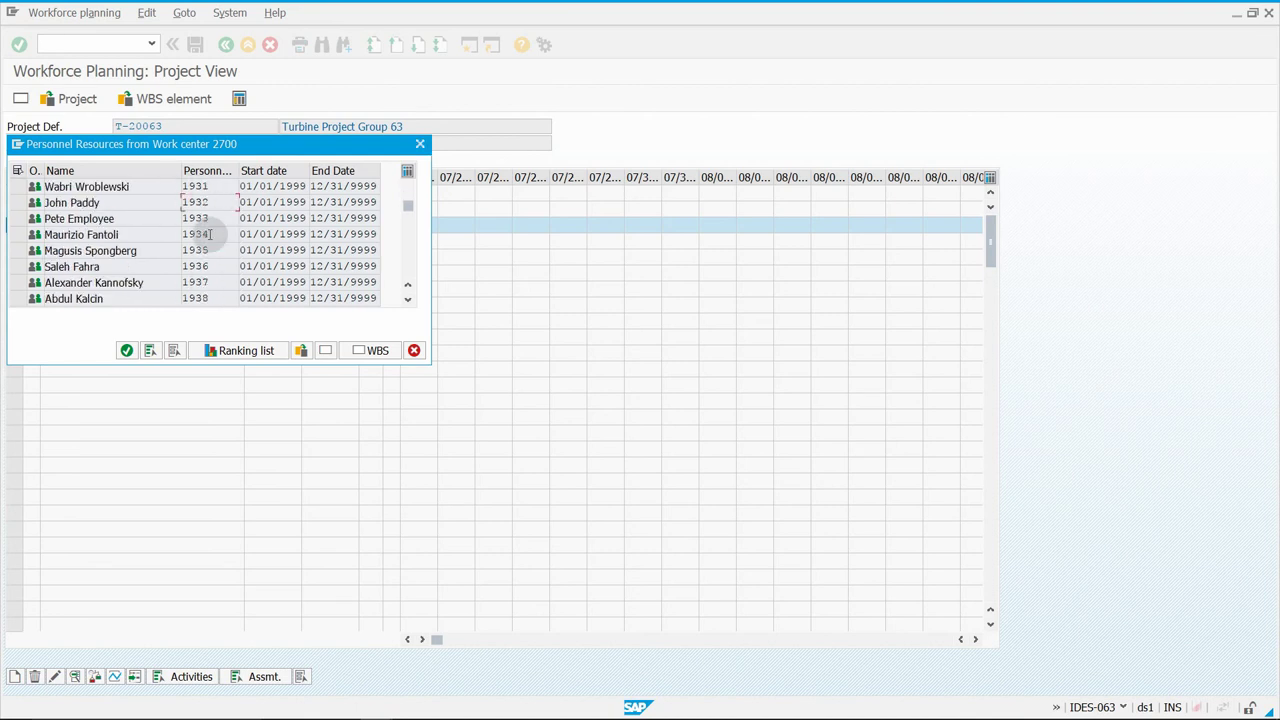
scroll(209, 234, down, 2)
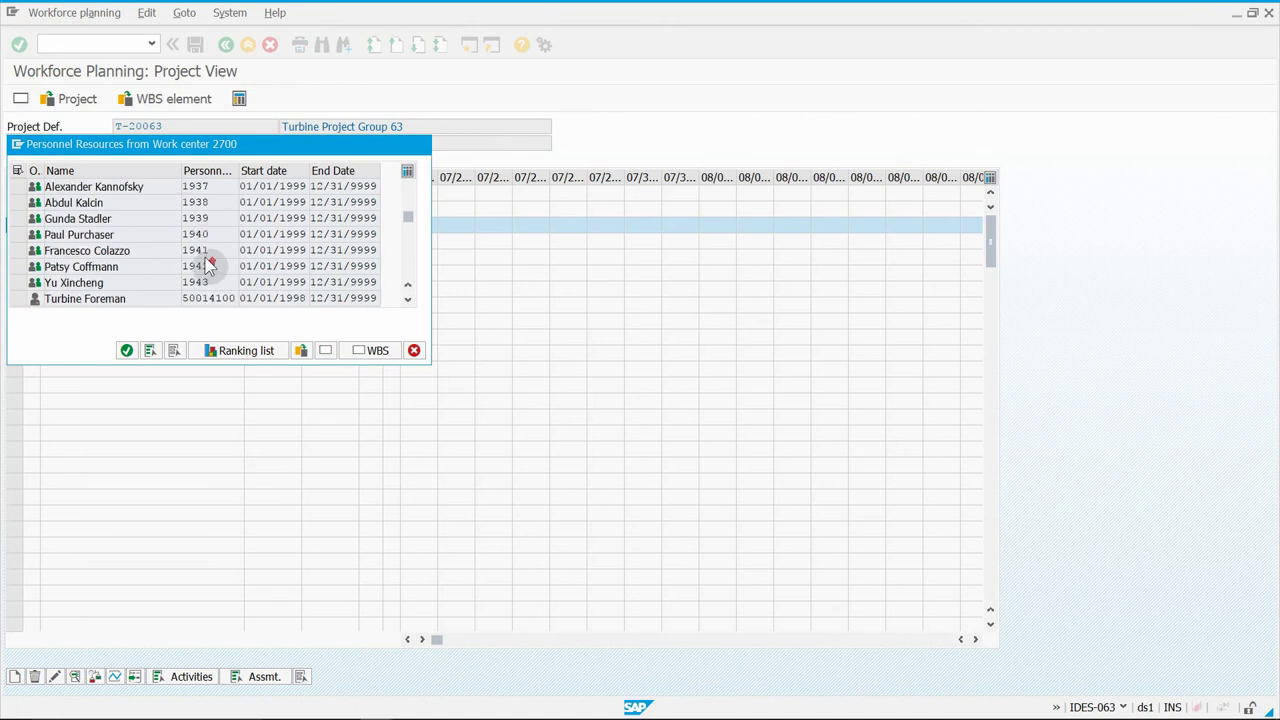
scroll(204, 258, up, 6)
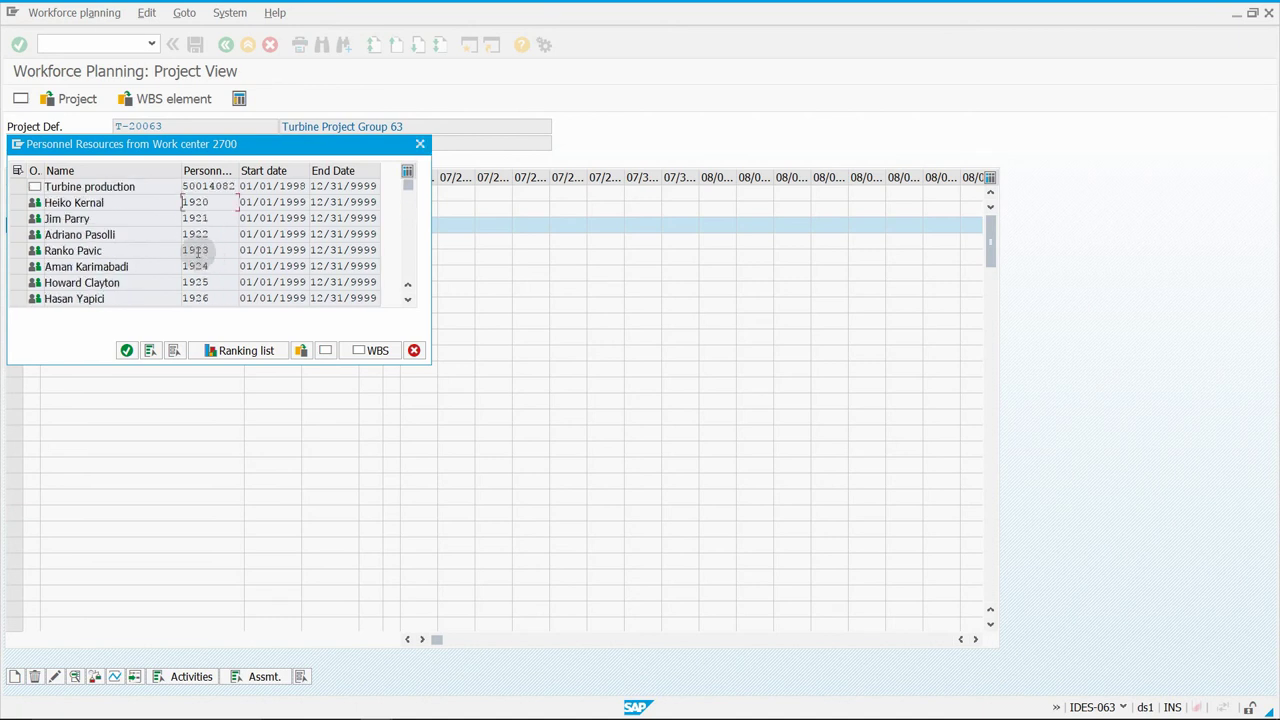
click(115, 204)
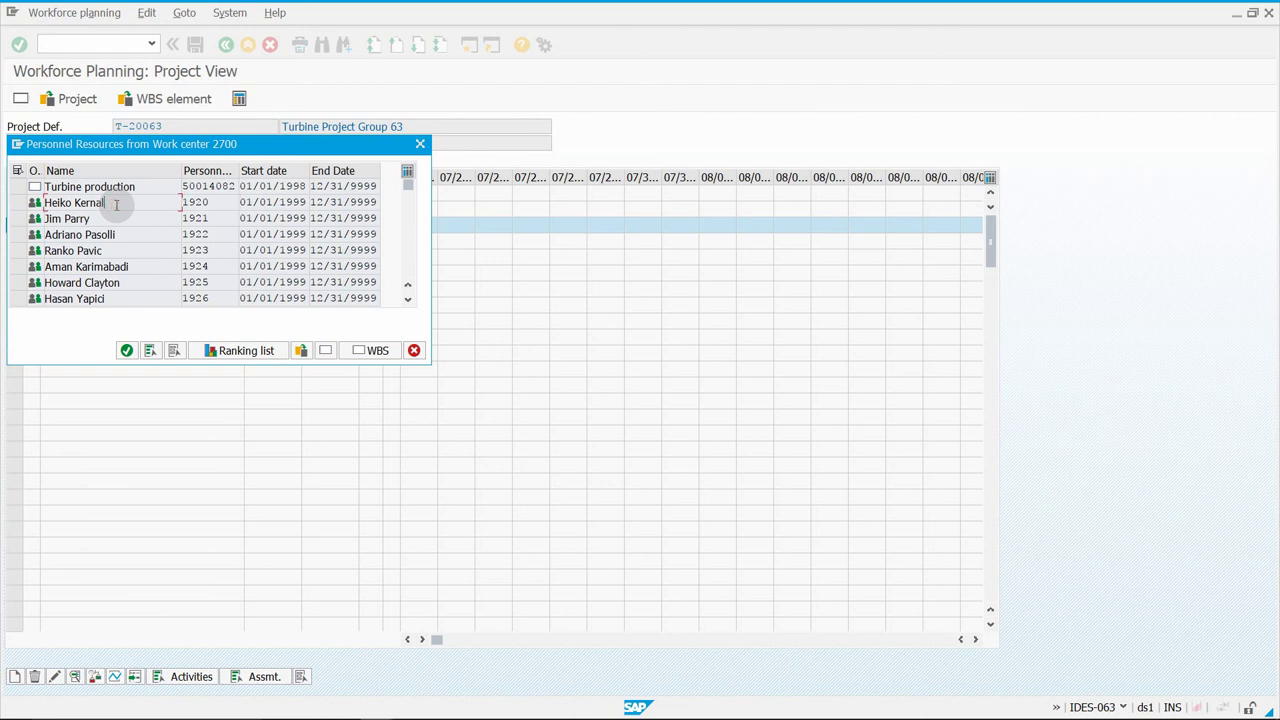
click(17, 202)
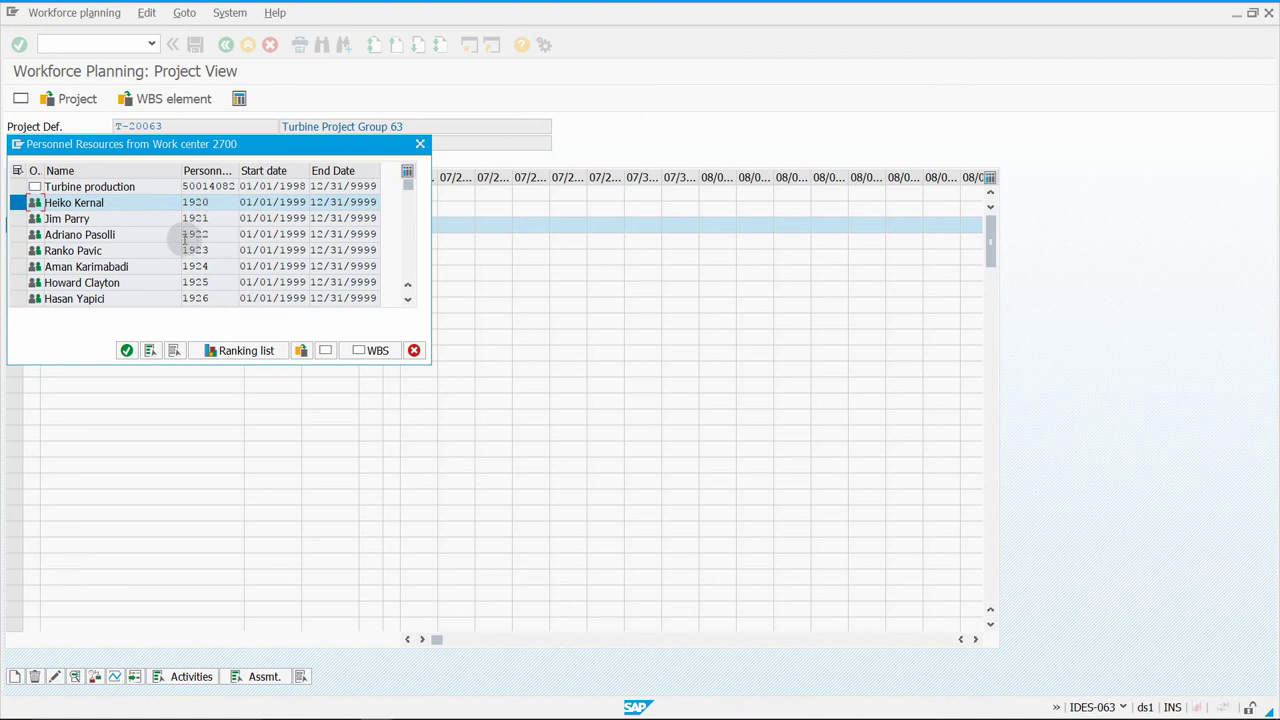
click(18, 204)
click(18, 204)
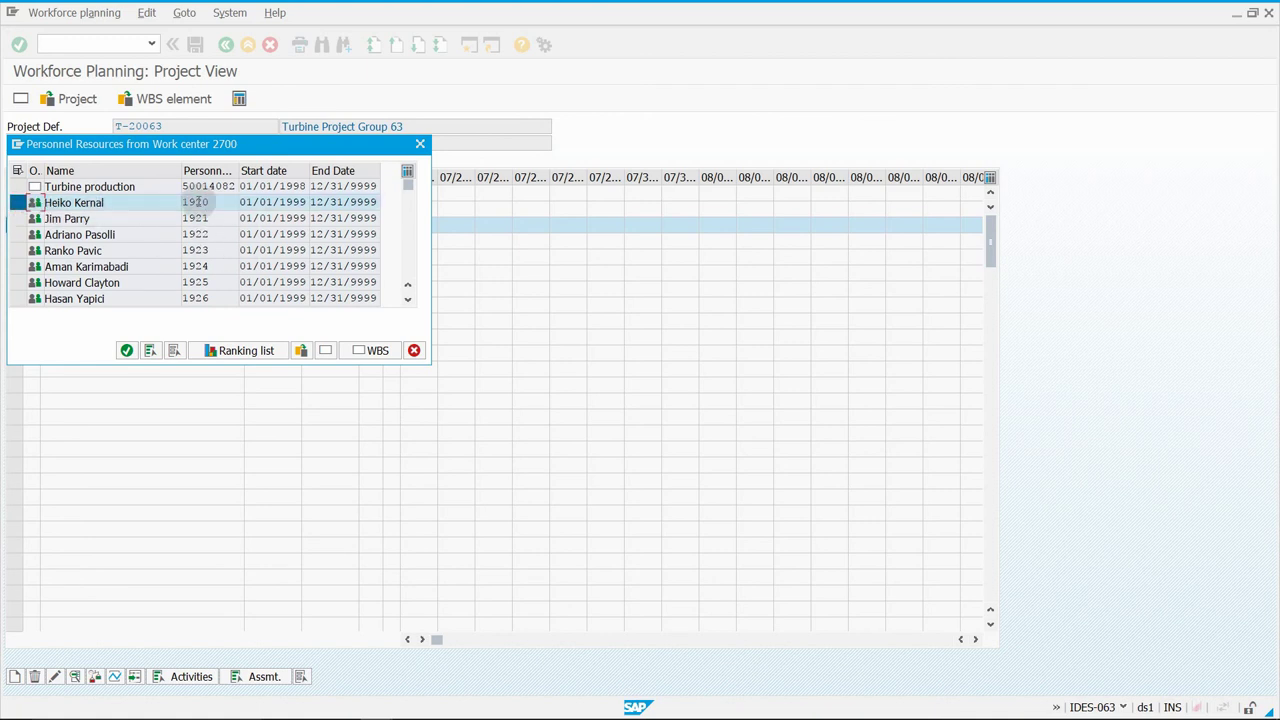
click(127, 351)
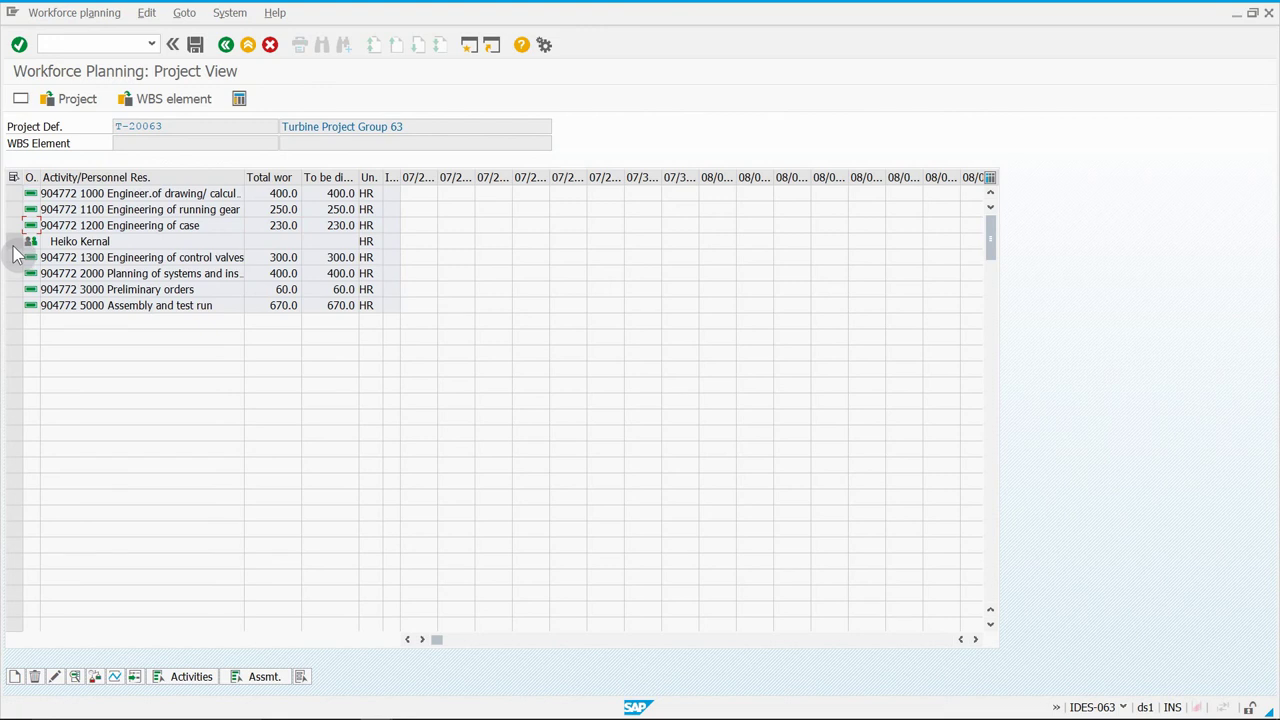
- Display the assigned person's availability and workload rows under activity 1200 Engineering of case
click(14, 242)
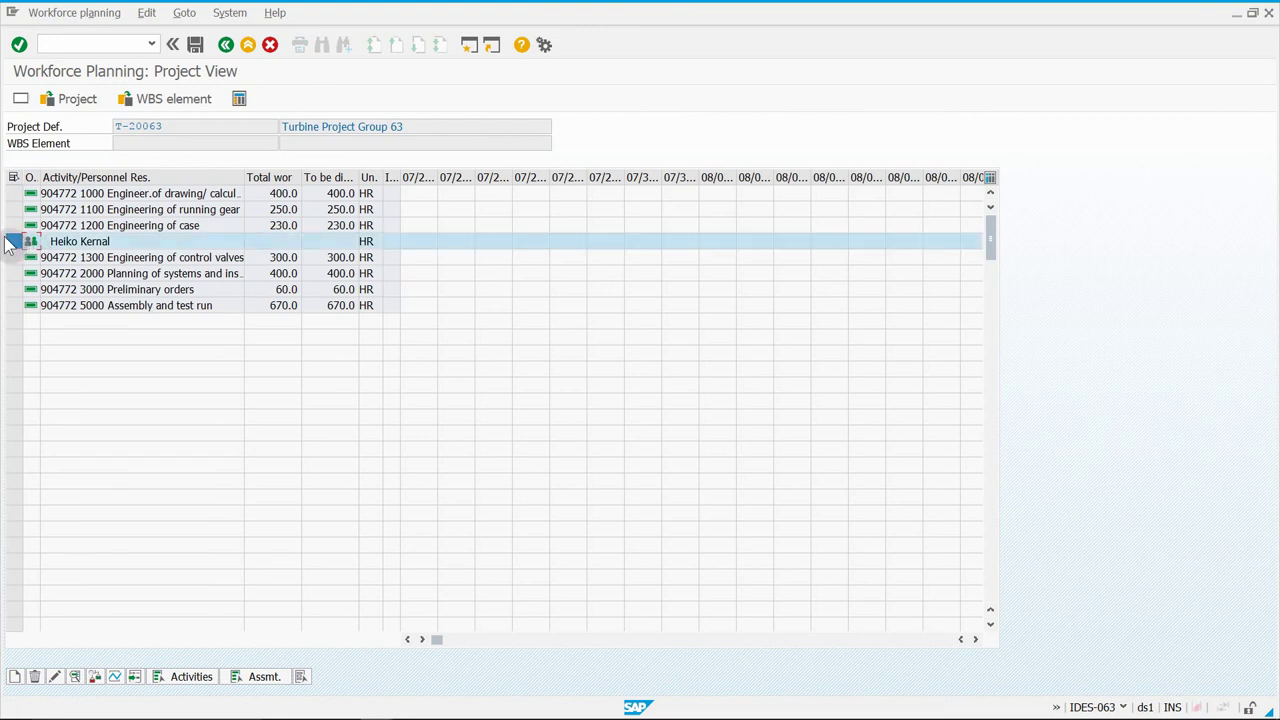
click(95, 677)
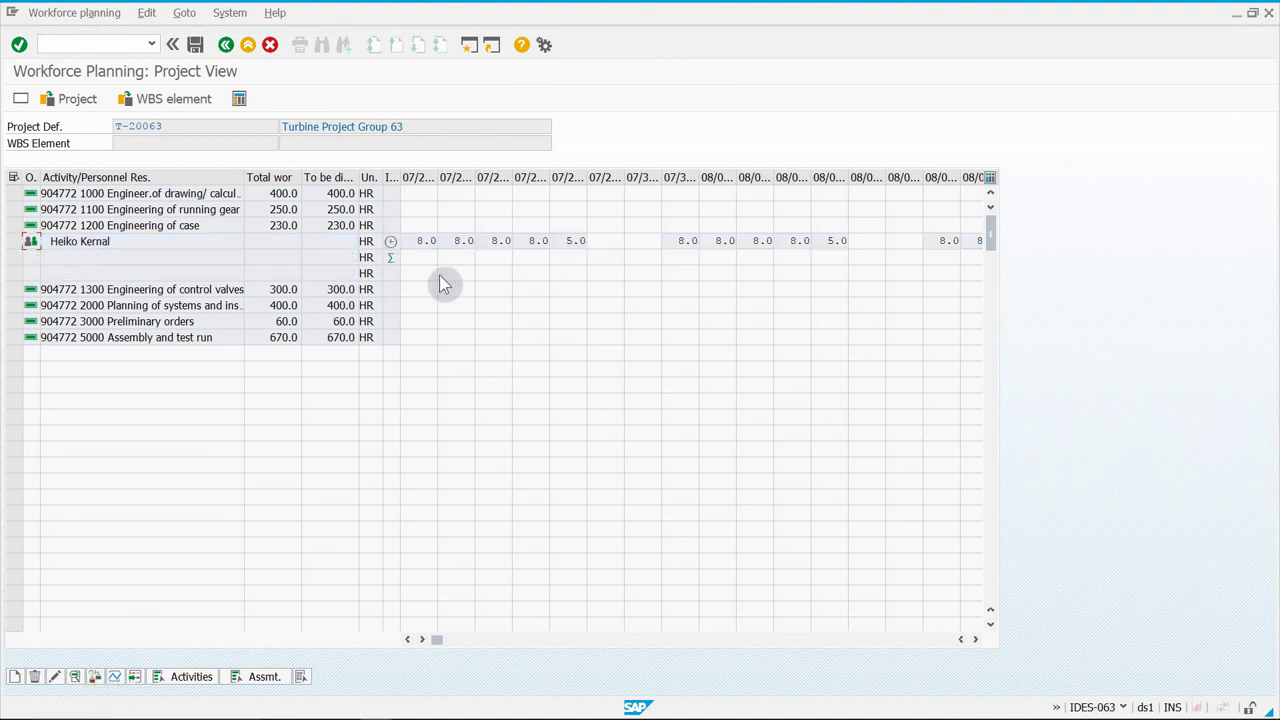
drag(444, 640, 689, 641)
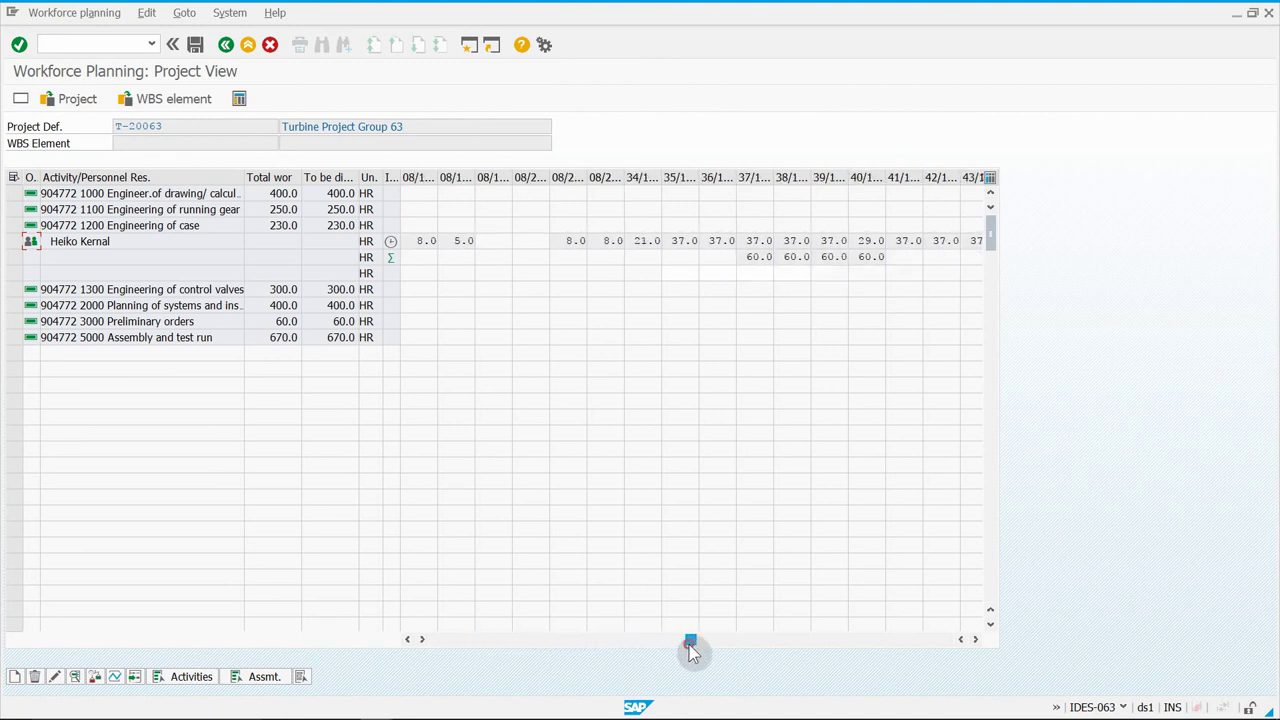
- Enter 15 hours of work for the assigned person in each of calendar weeks 35 to 38
click(679, 271)
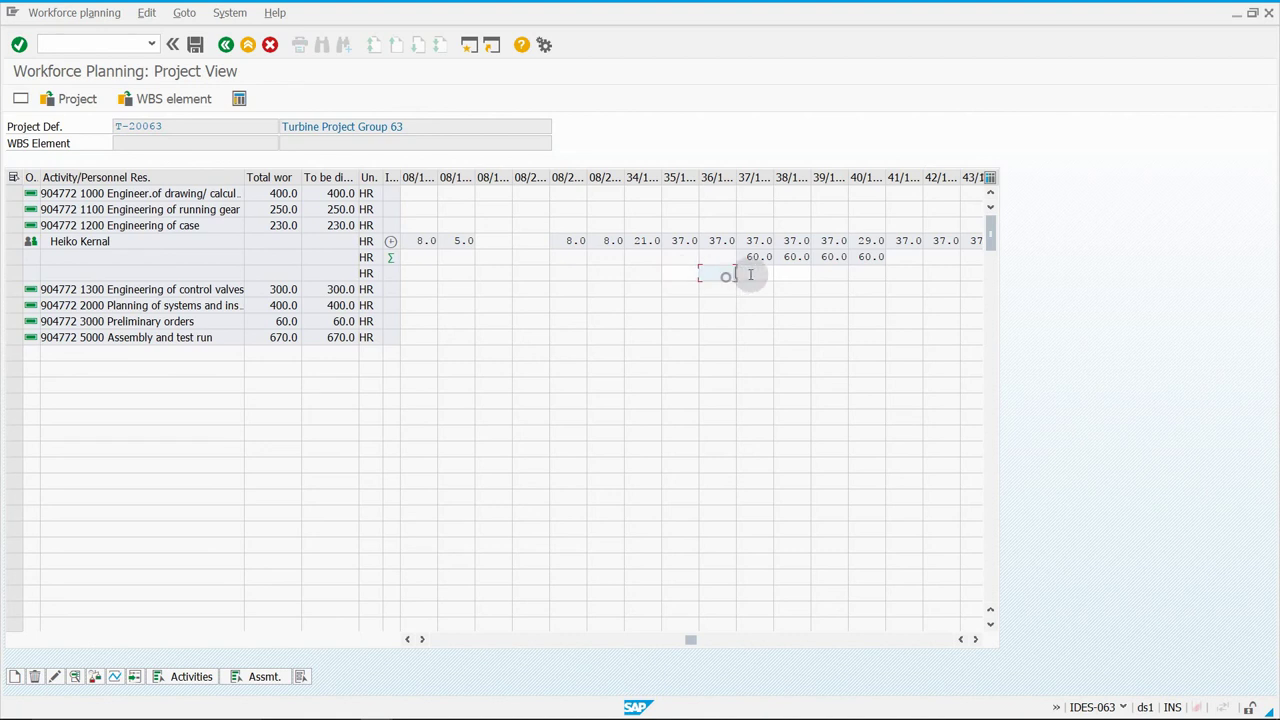
click(786, 271)
click(662, 274)
click(673, 272)
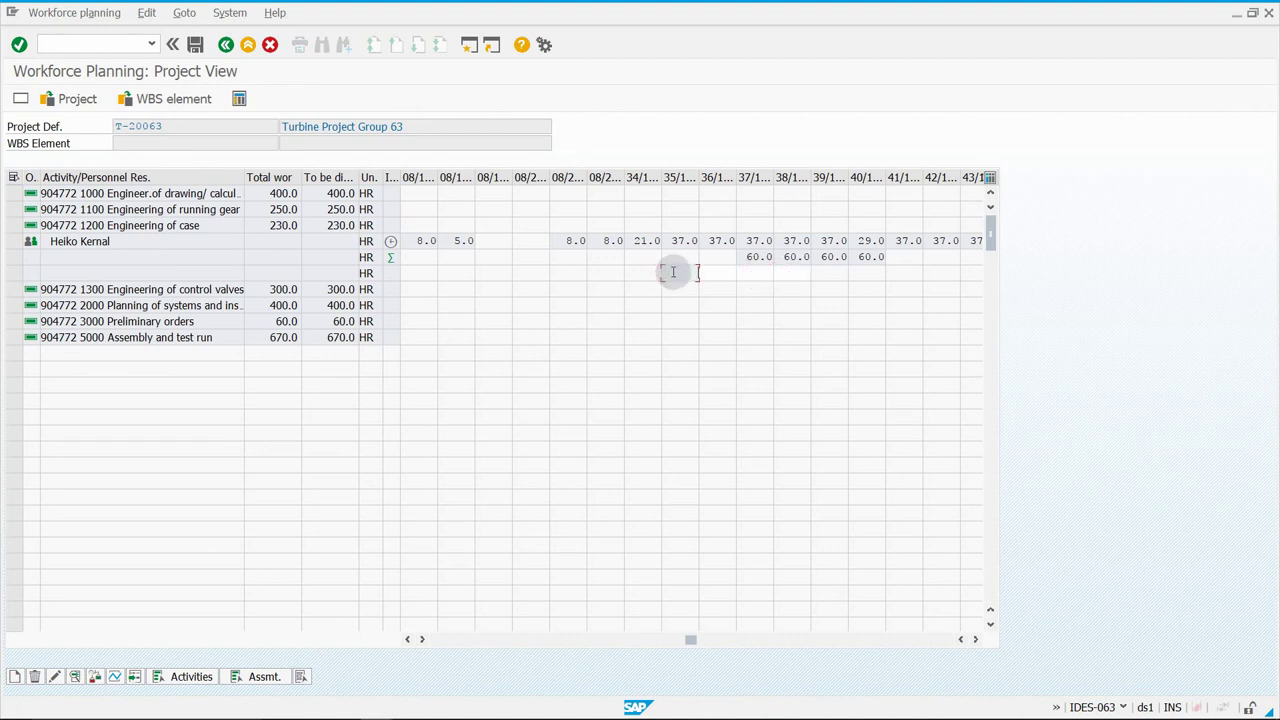
text(15)
key(Tab)
text(15)
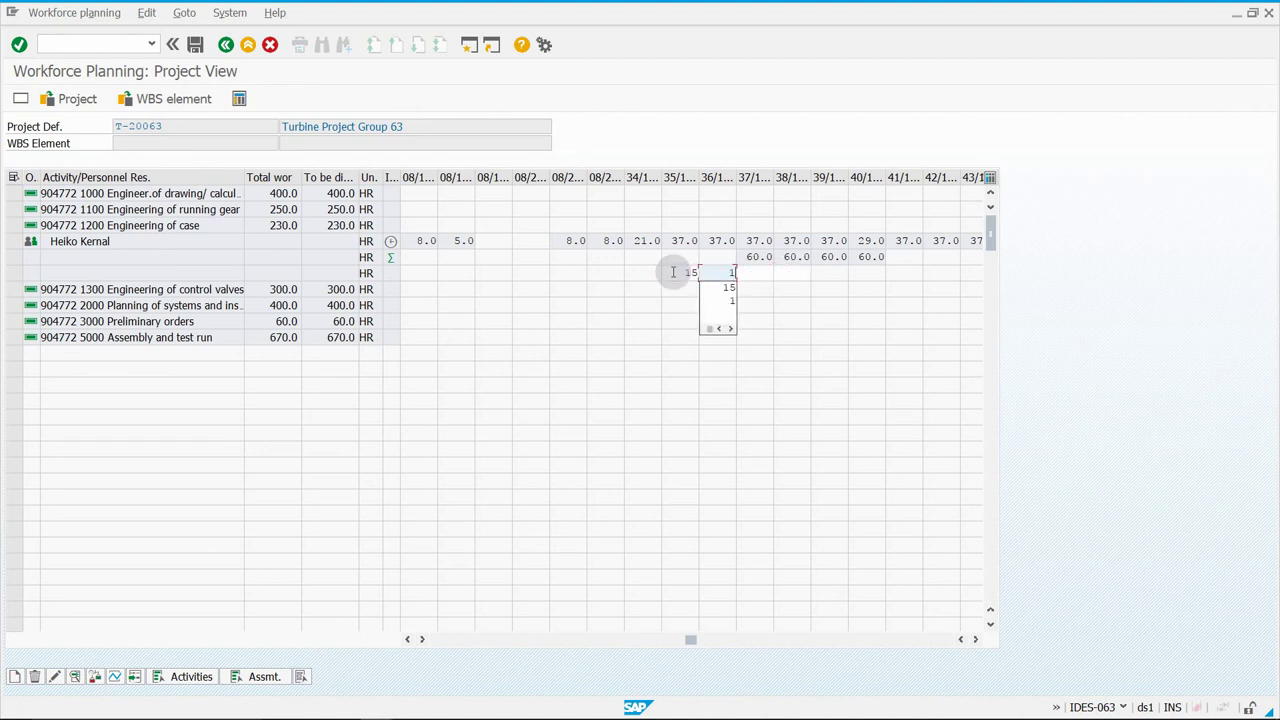
key(Tab)
text(15)
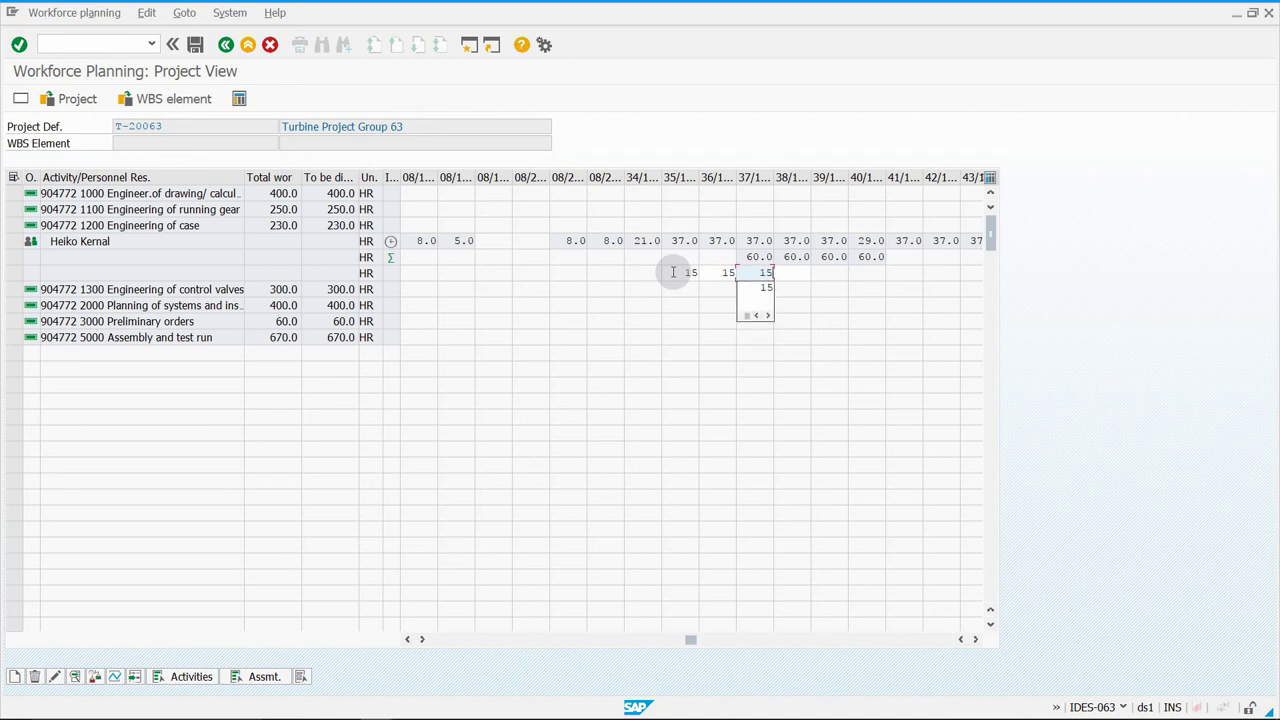
key(Tab)
text(15)
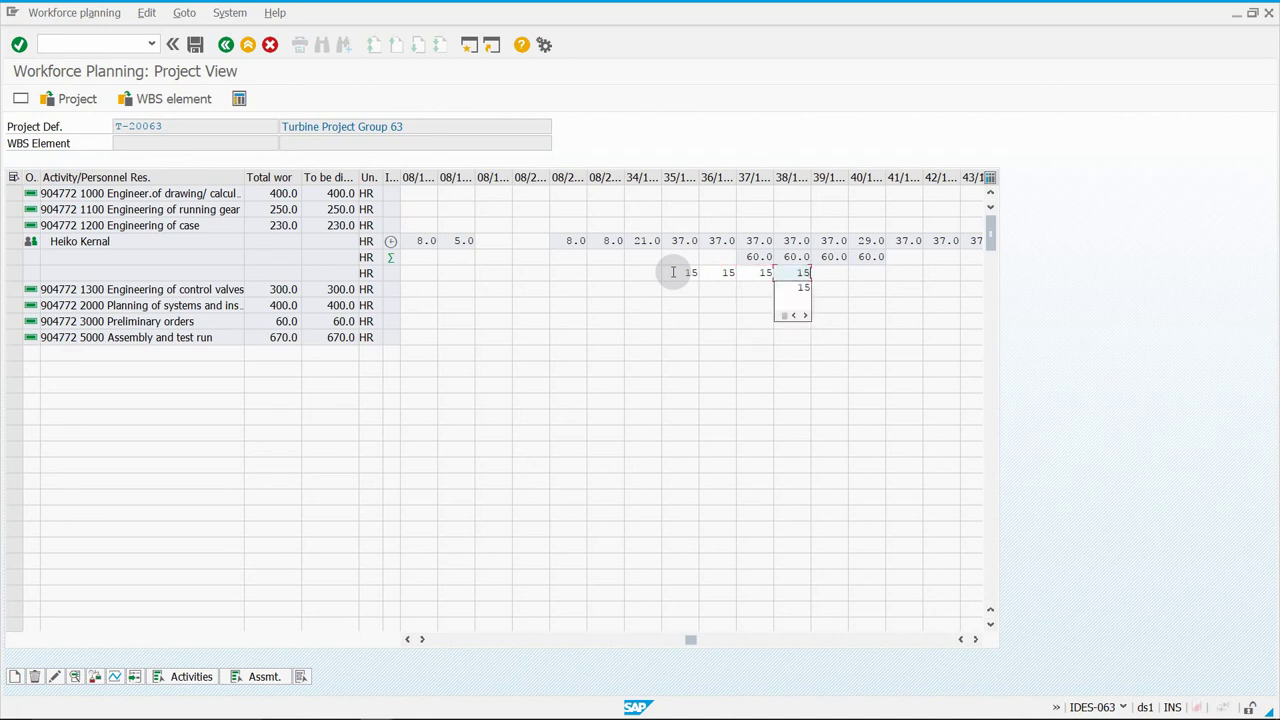
- Review the assigned person's hours entered for calendar weeks 35 to 38
click(634, 270)
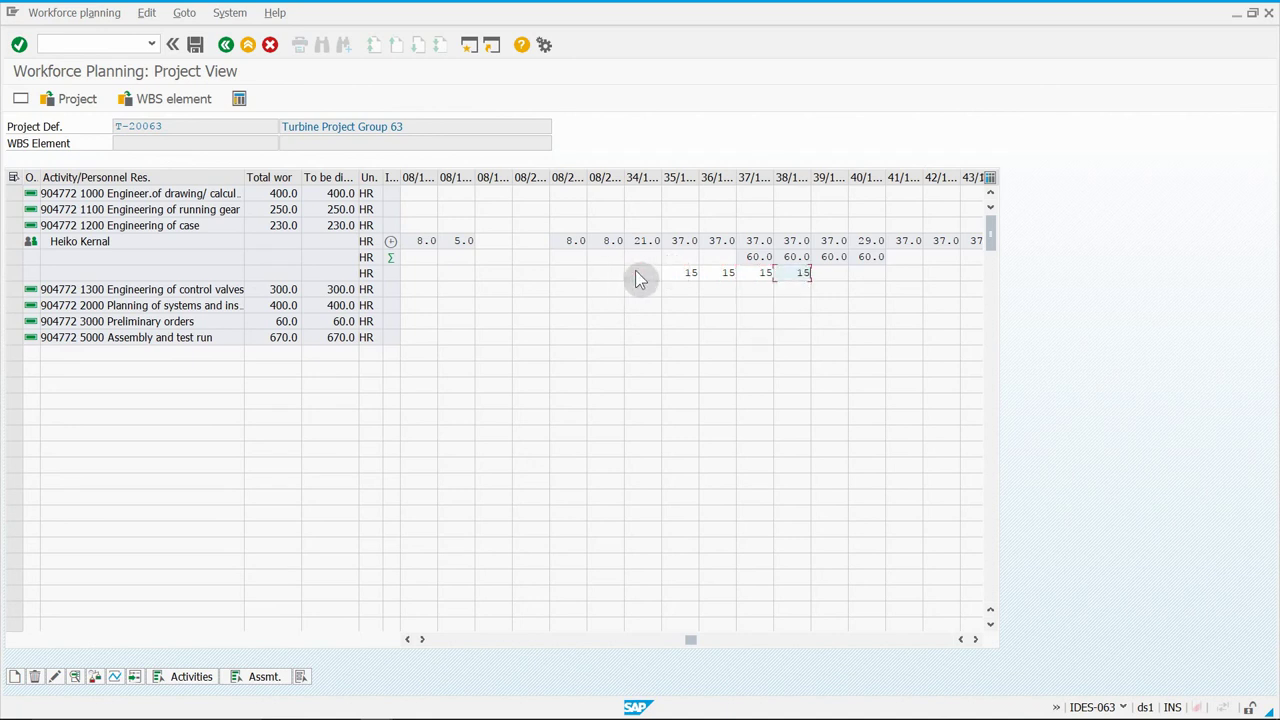
click(667, 290)
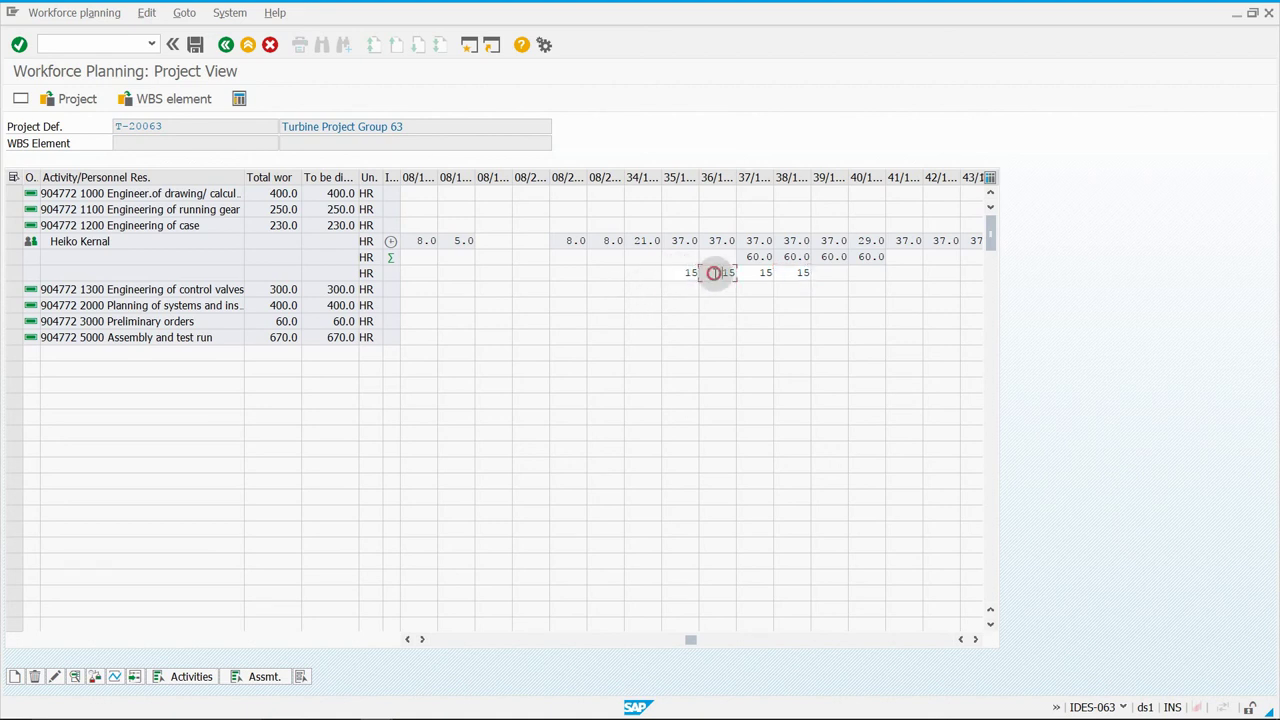
click(776, 272)
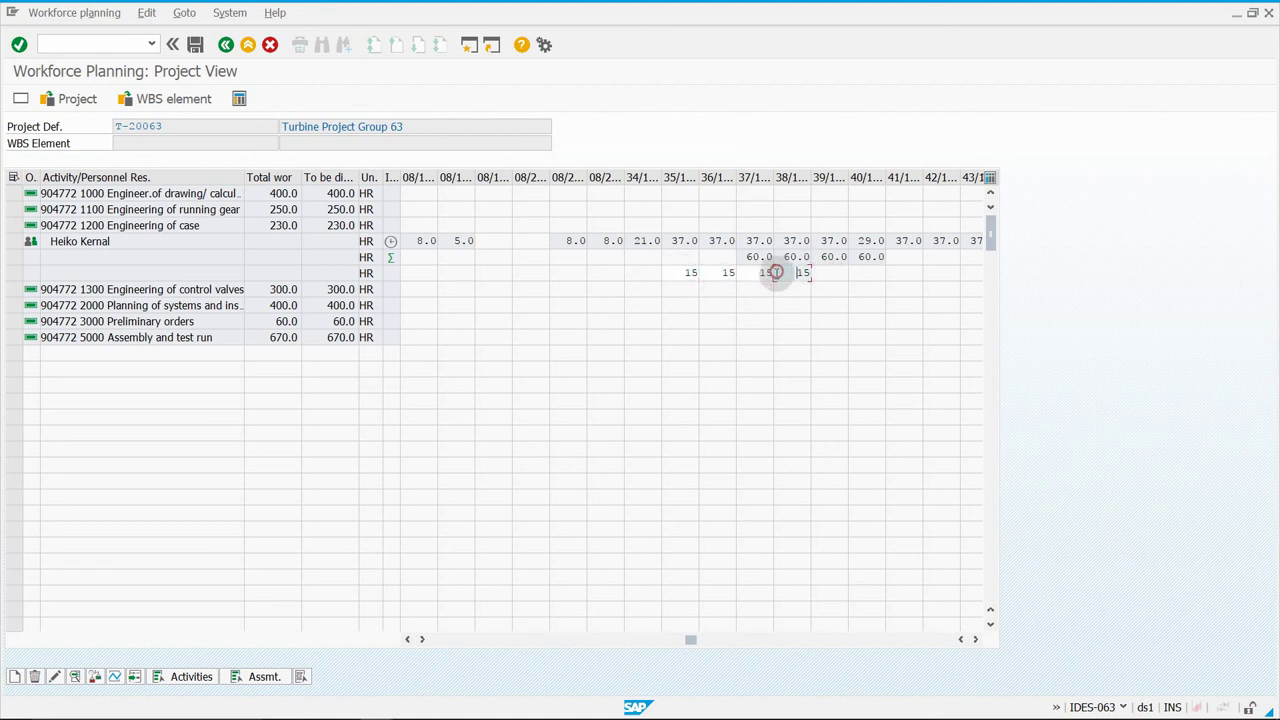
click(680, 274)
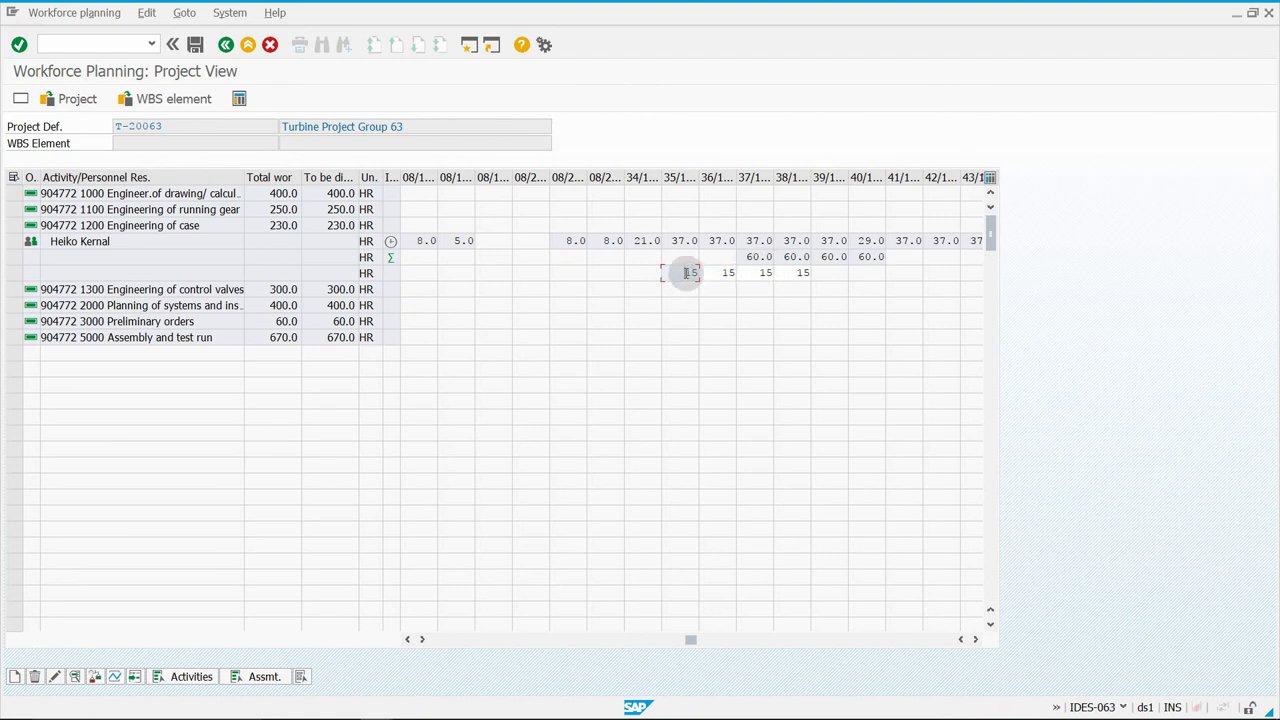
double_click(718, 273)
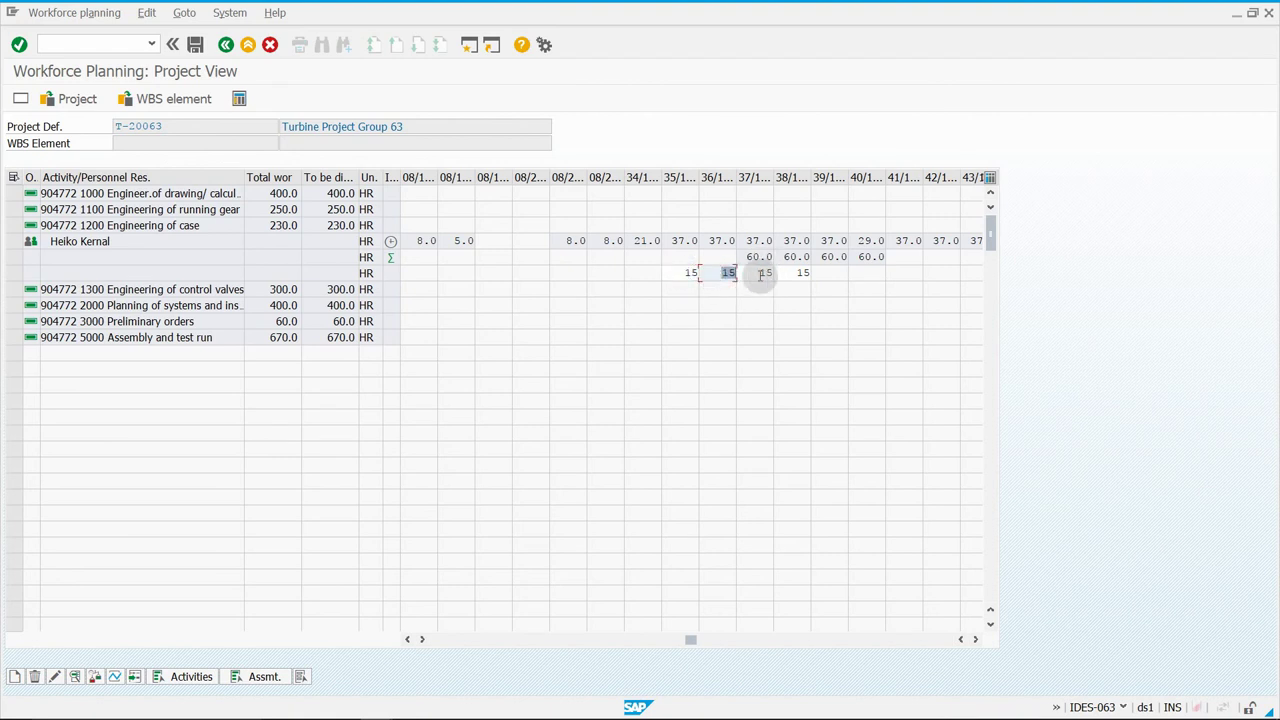
double_click(762, 273)
double_click(800, 273)
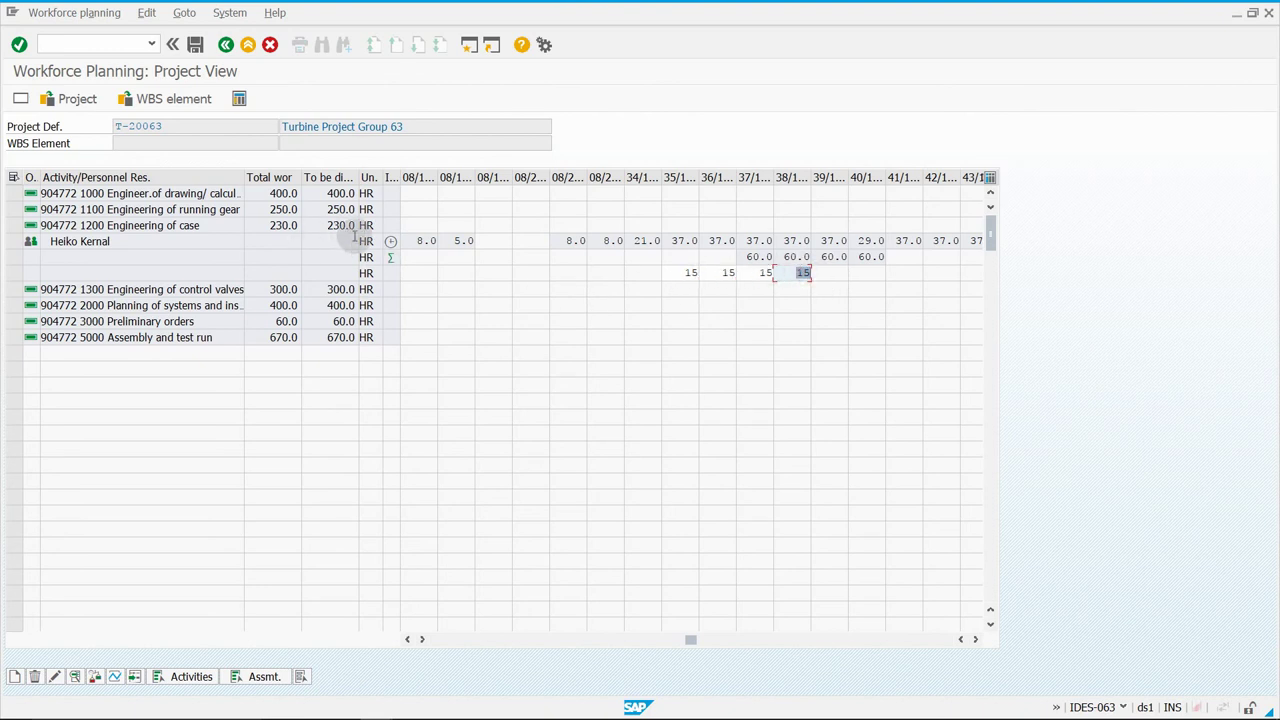
double_click(742, 272)
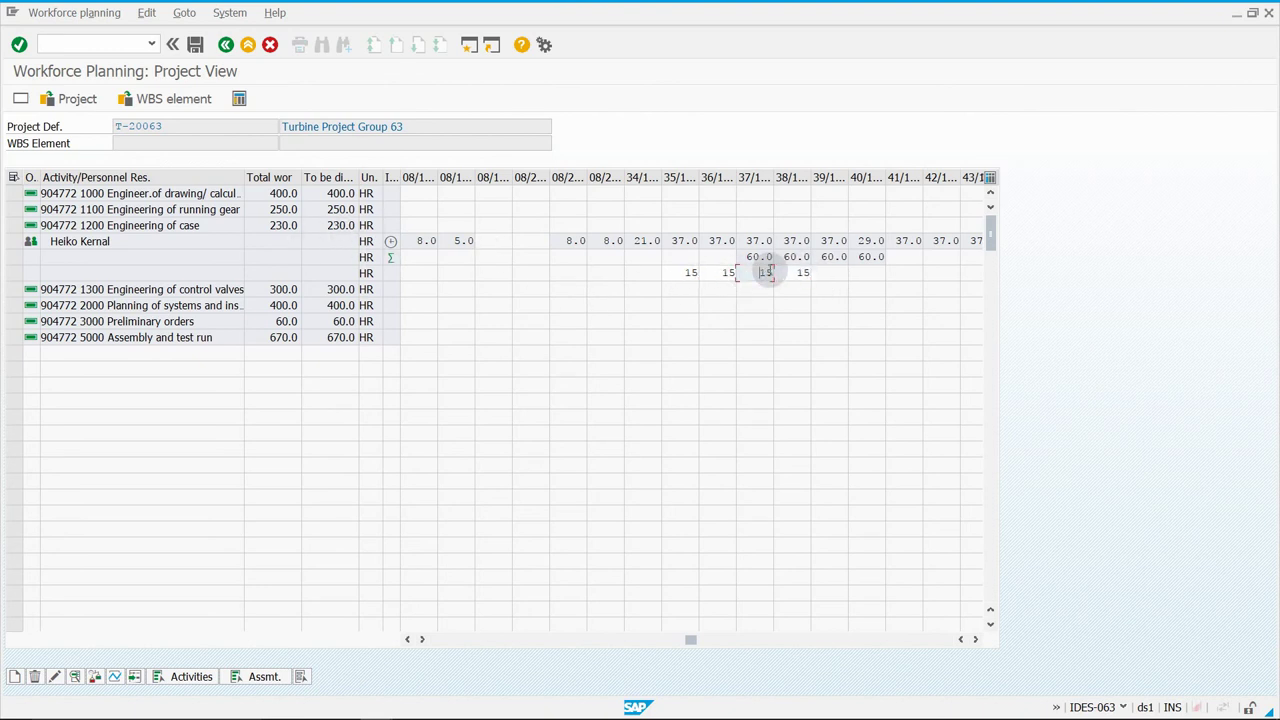
click(790, 273)
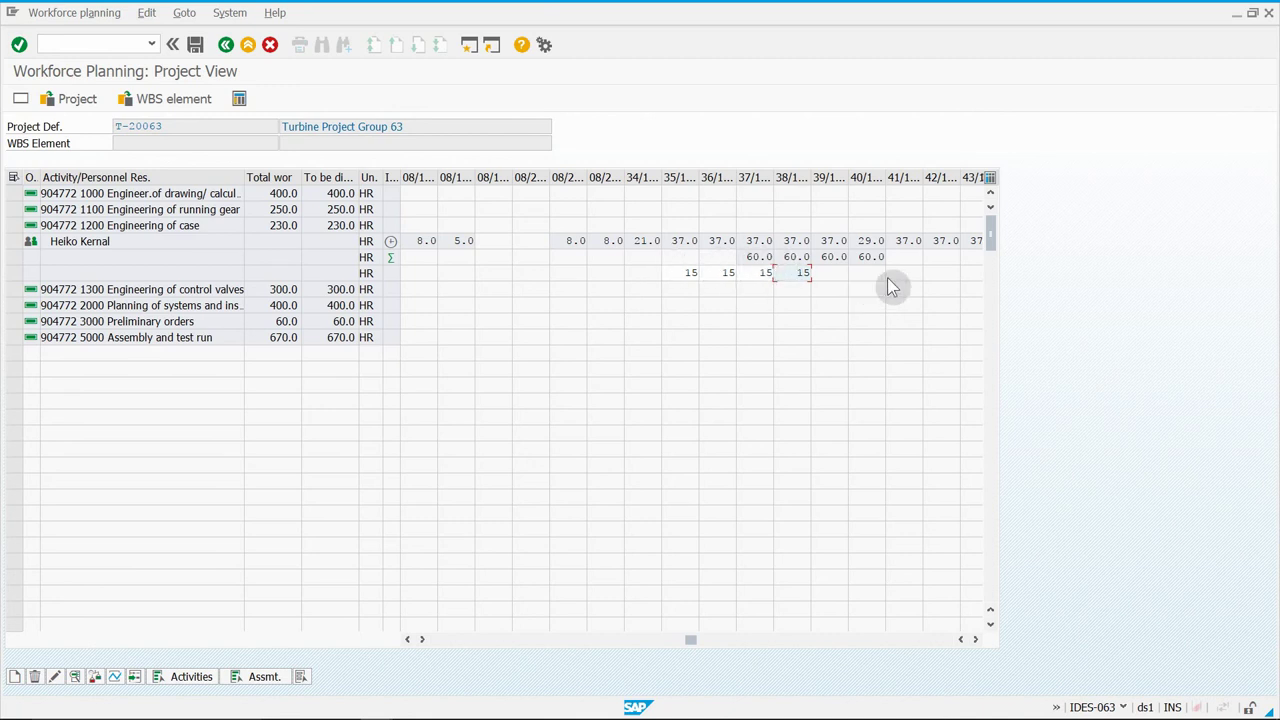
- Apply the entered weekly hours and check the work still to be distributed for Engineering of case
click(18, 46)
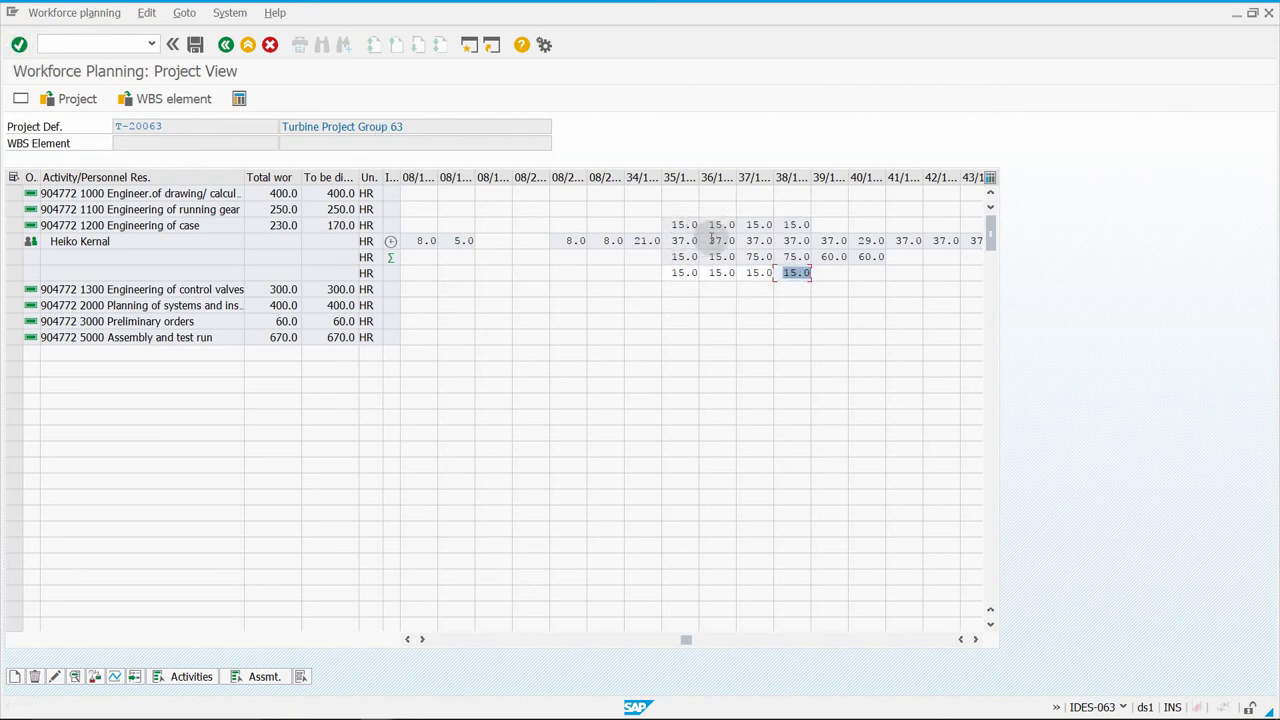
click(704, 270)
click(673, 273)
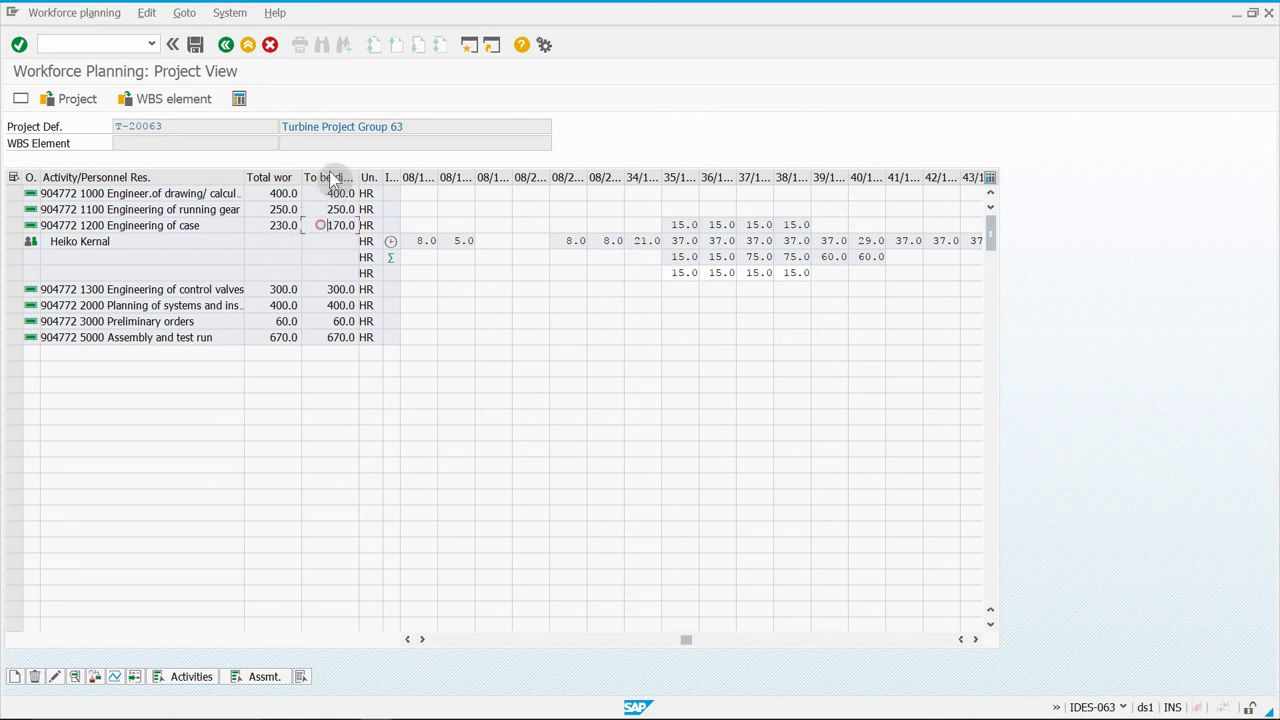
click(160, 126)
click(398, 127)
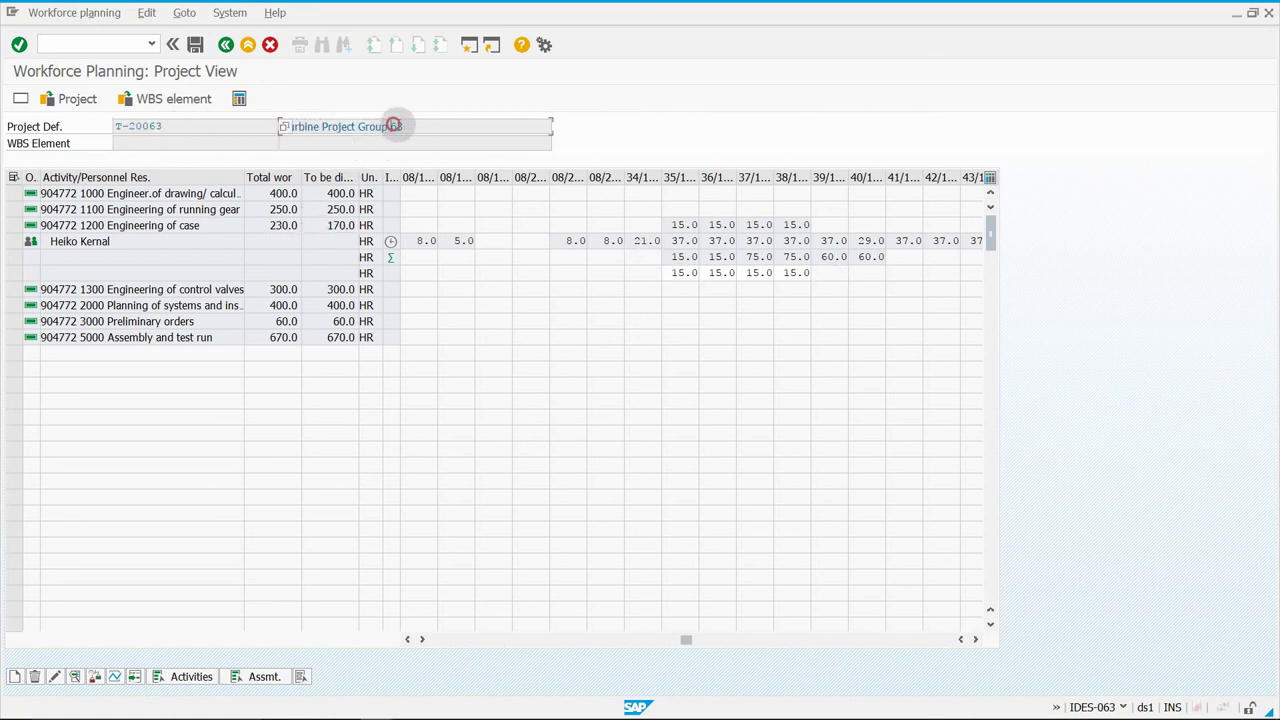
double_click(327, 224)
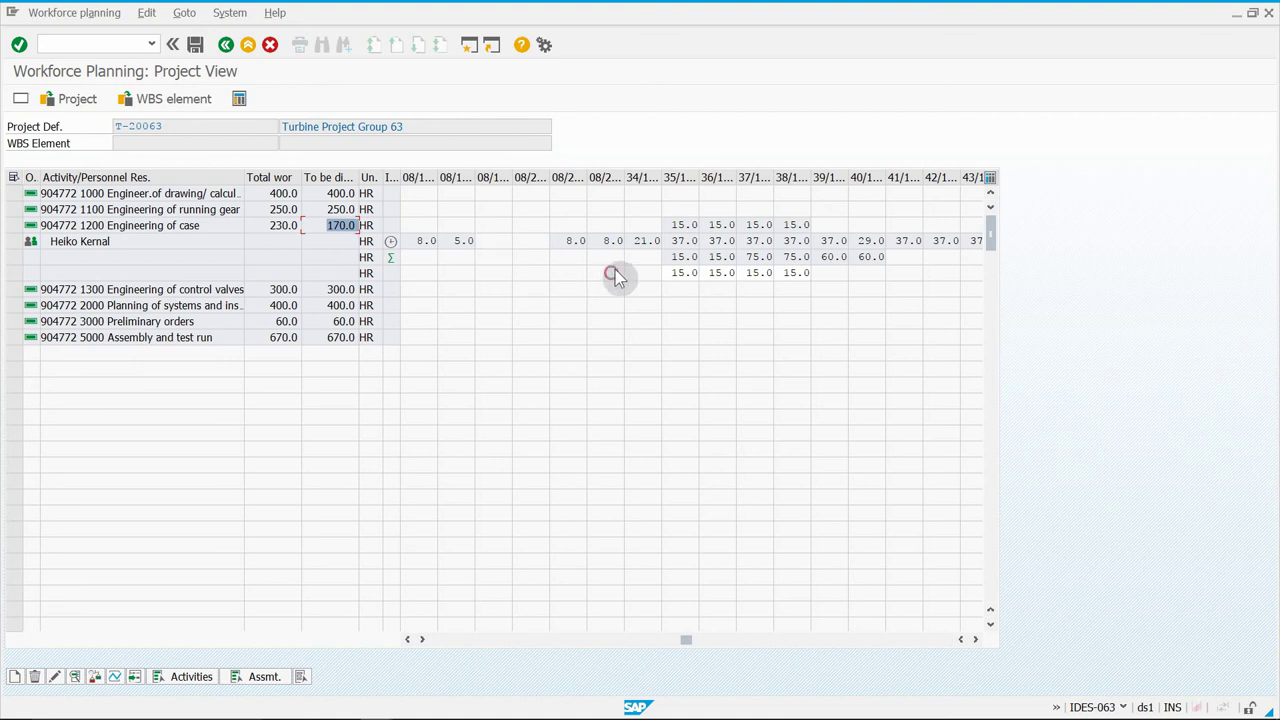
double_click(673, 272)
click(797, 272)
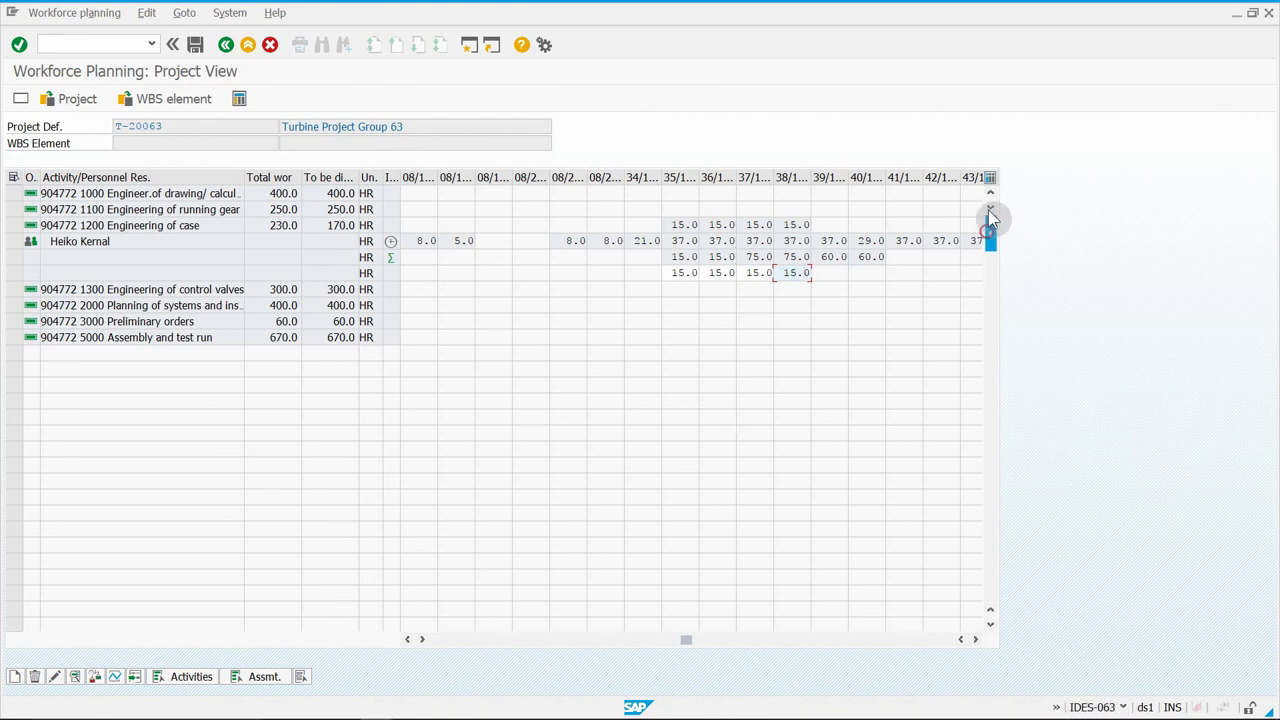
- Save the workforce planning for the project and return to the SAP Easy Access menu
click(1026, 201)
click(196, 46)
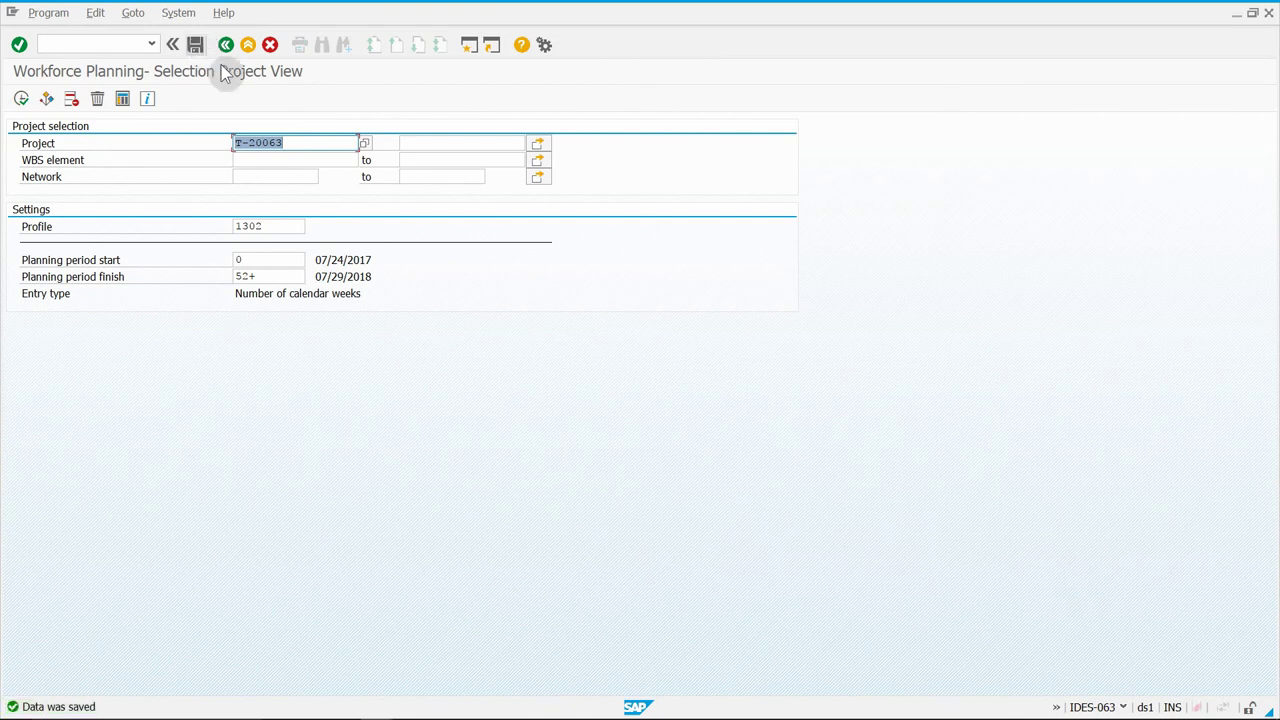
click(231, 46)
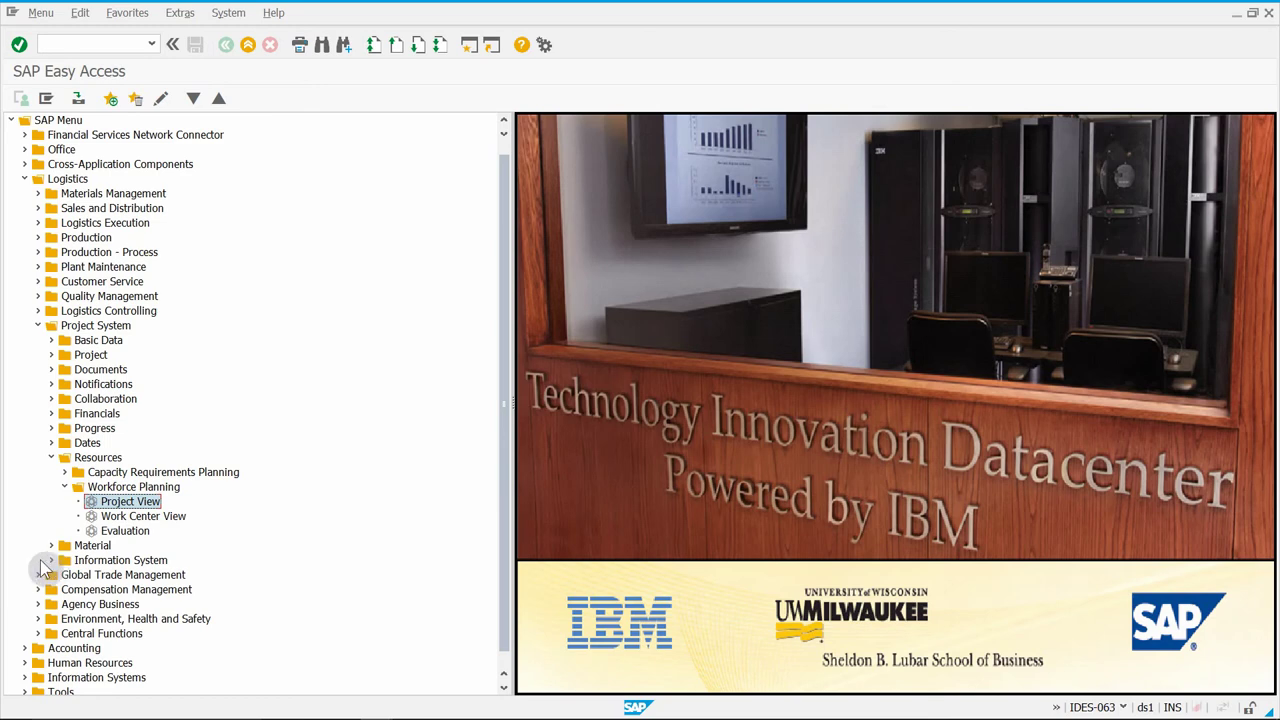
- Open Turbine Project Group 63 (T-20063) for changing in the Project Planning Board
click(51, 457)
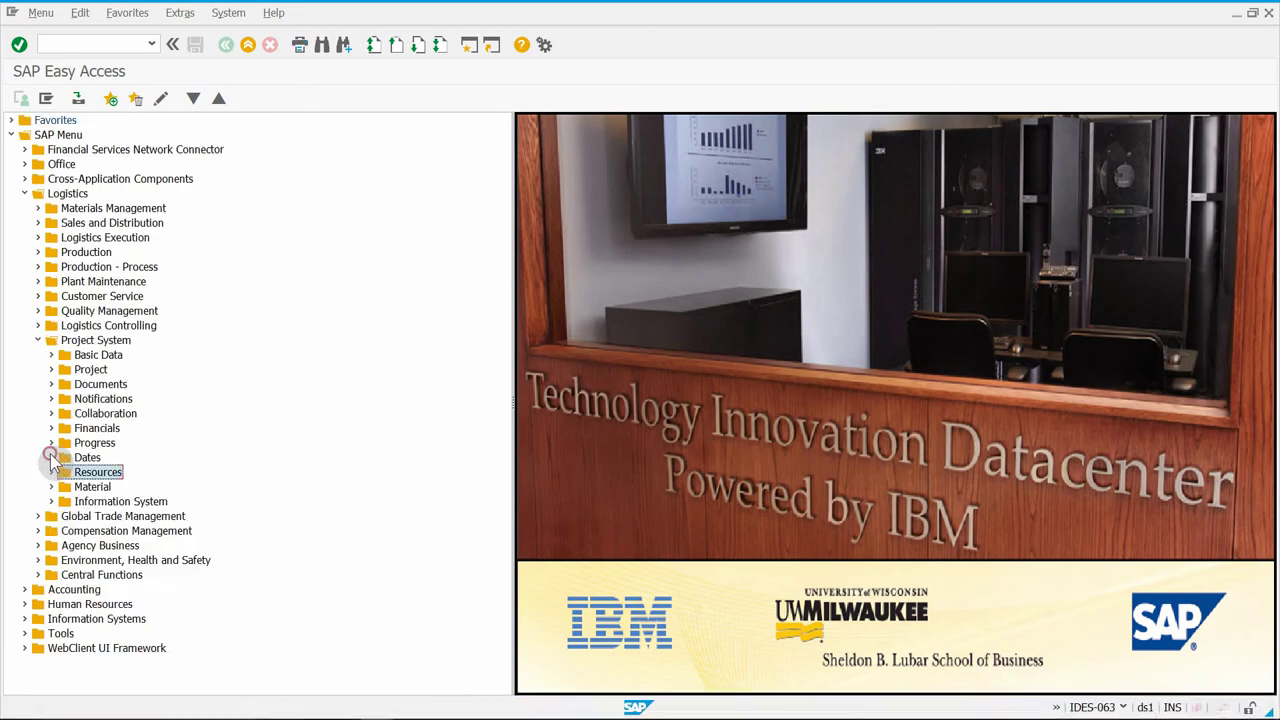
click(51, 369)
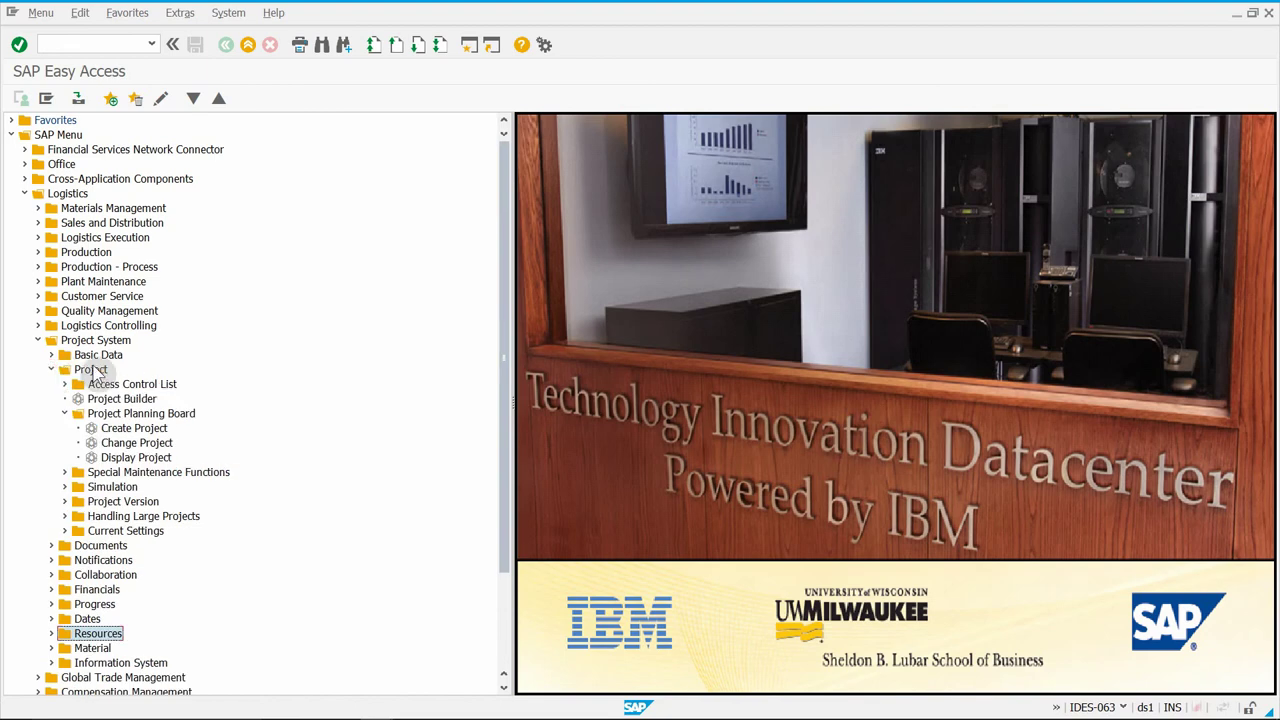
click(88, 369)
click(85, 345)
click(88, 369)
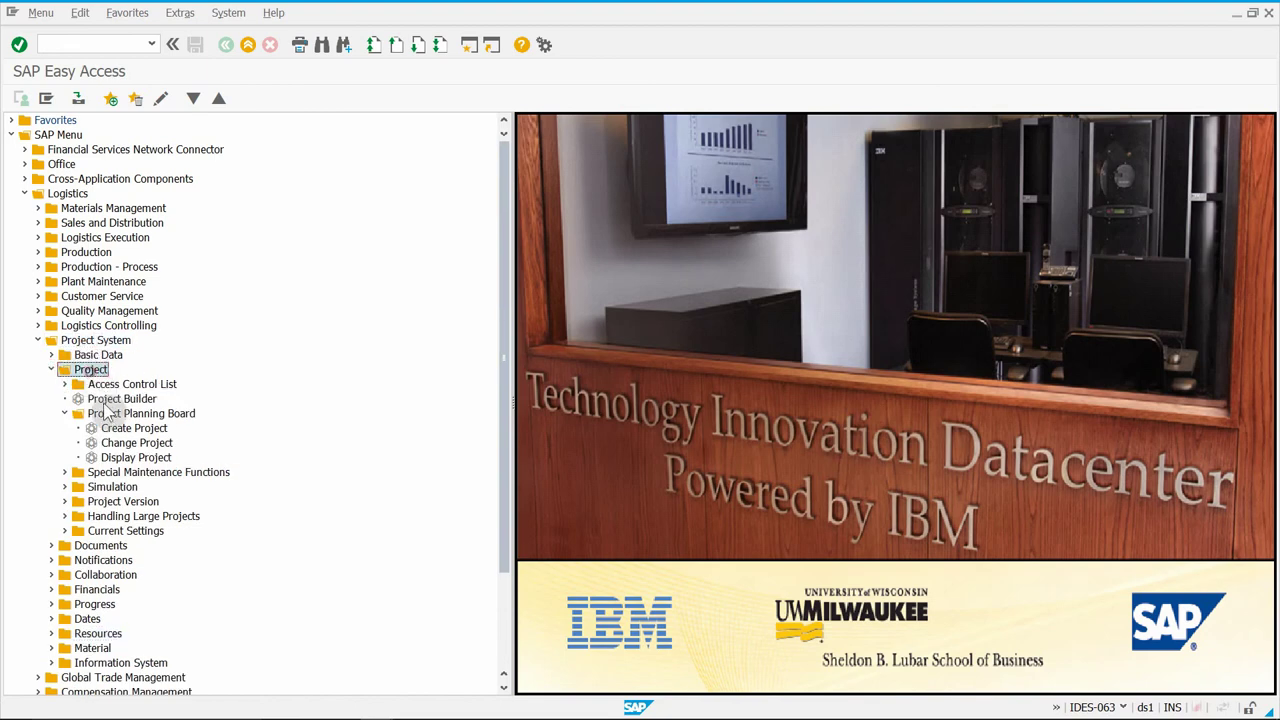
click(100, 414)
double_click(130, 442)
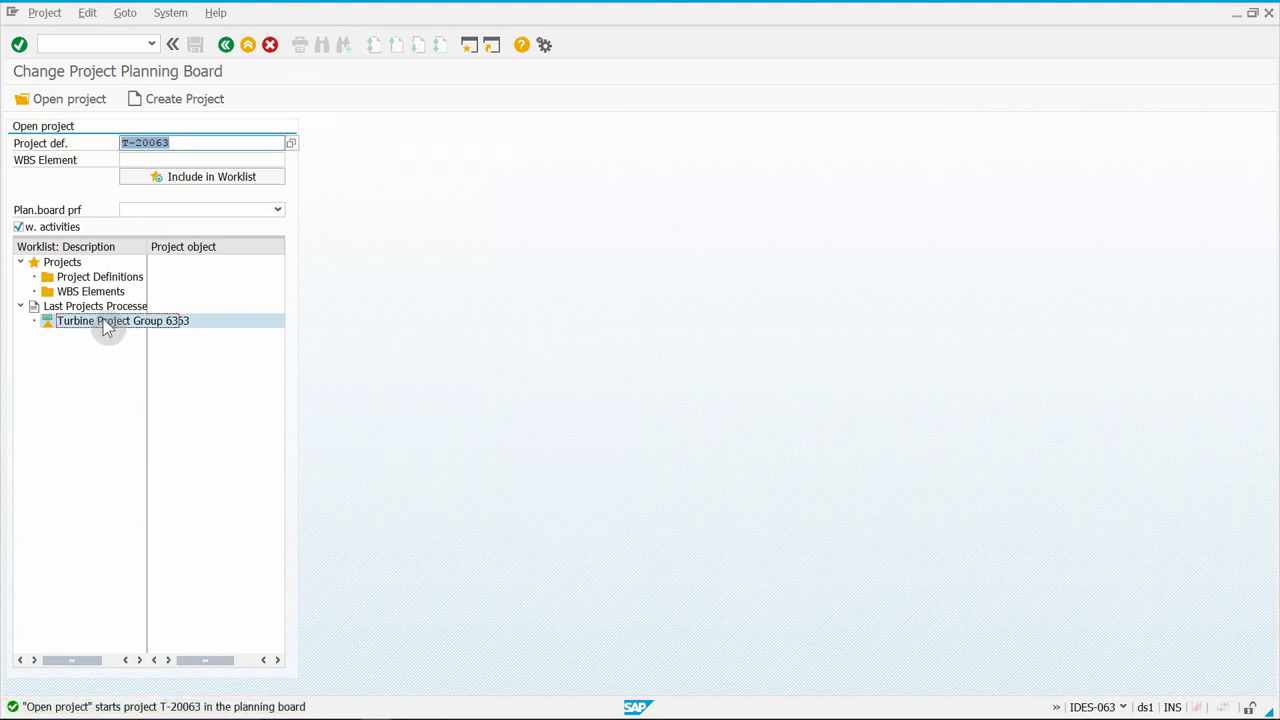
double_click(107, 321)
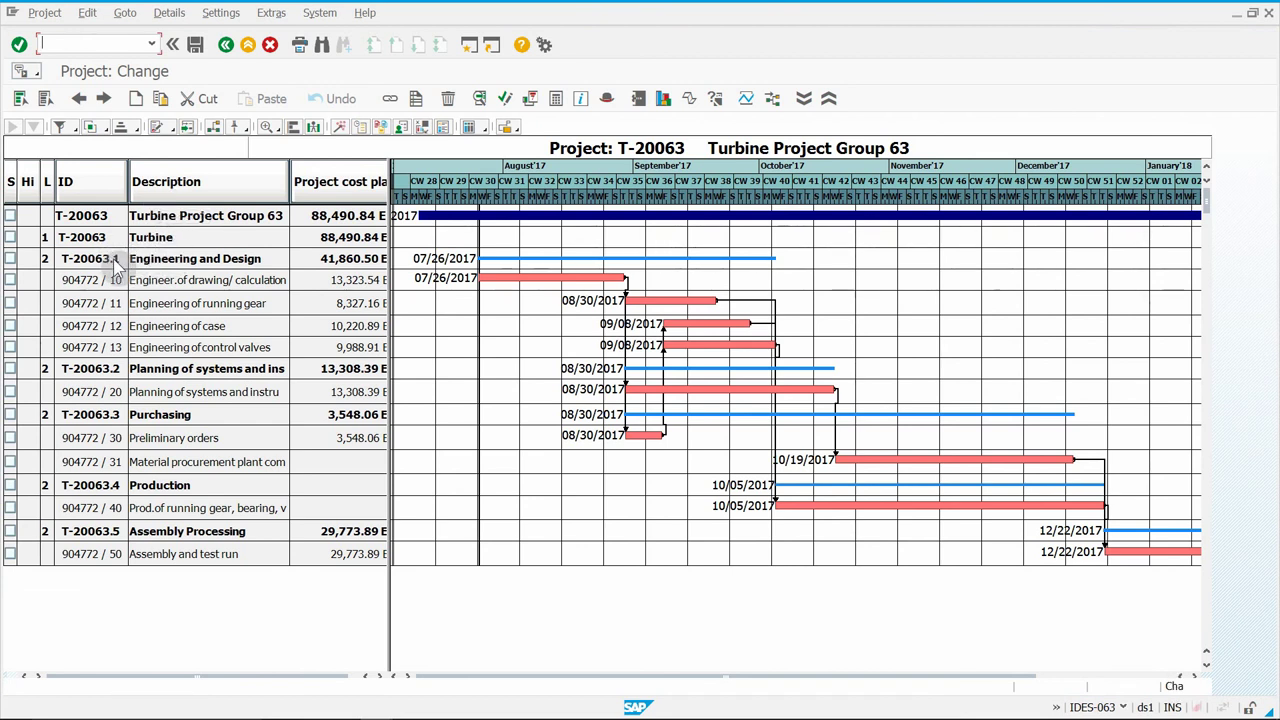
- Add a Costs activity under the Engineering and Design WBS element (T-20063.1) from the activity templates
click(135, 258)
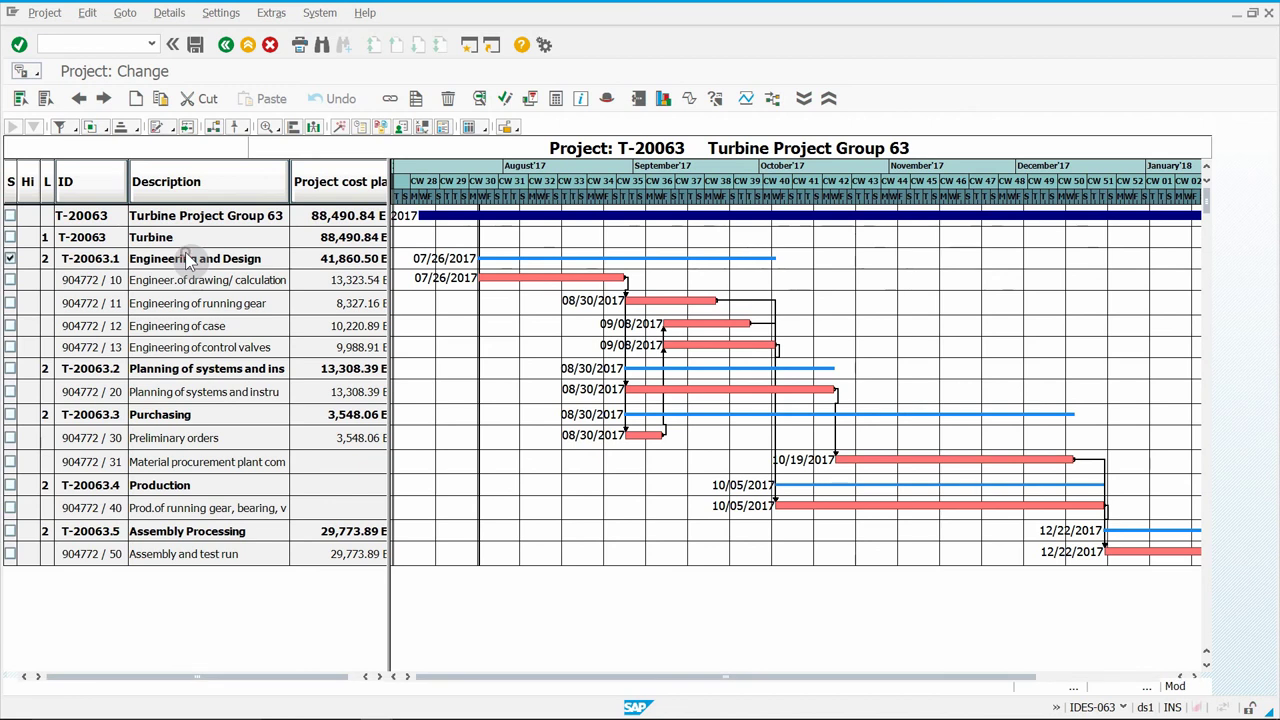
click(10, 259)
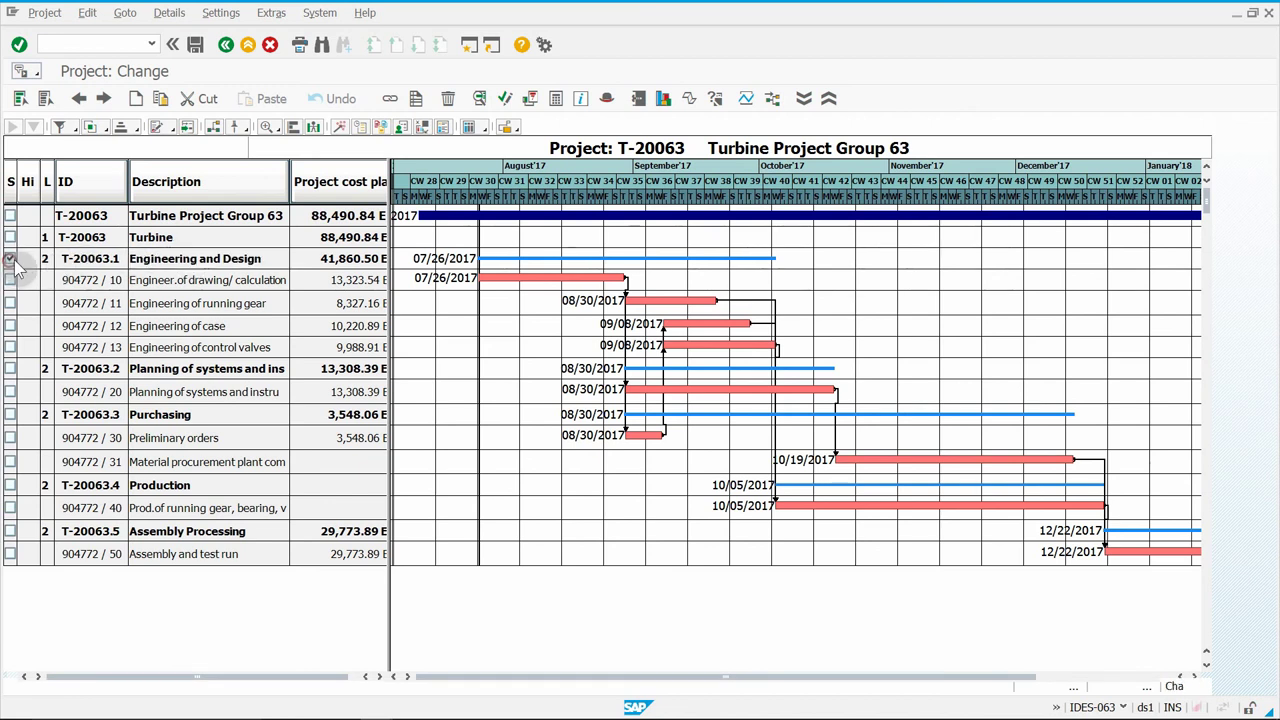
click(10, 260)
click(136, 99)
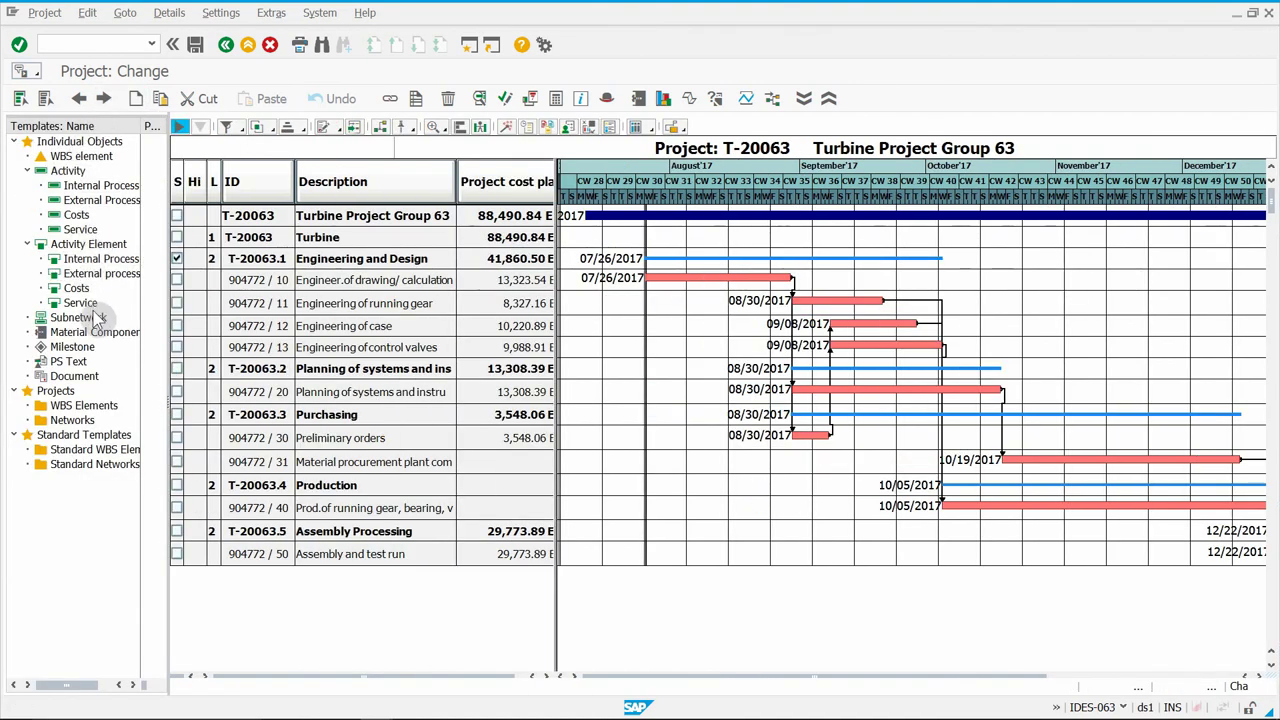
click(60, 175)
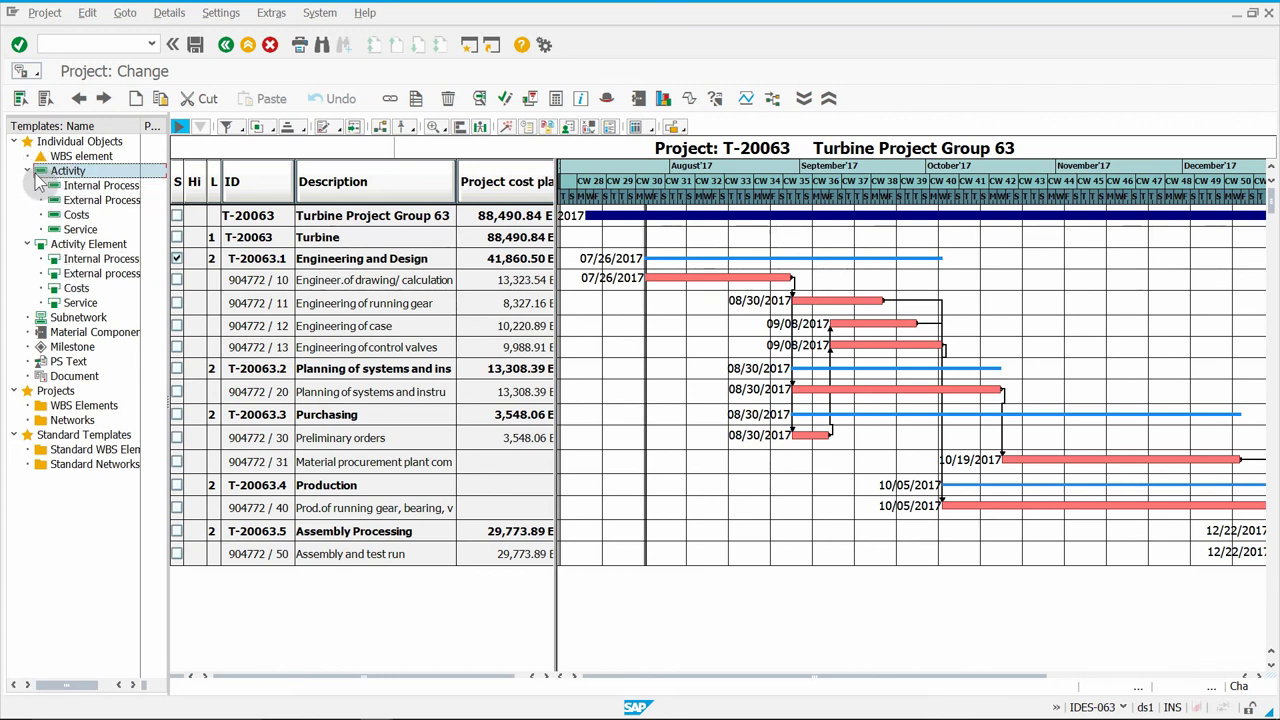
click(62, 216)
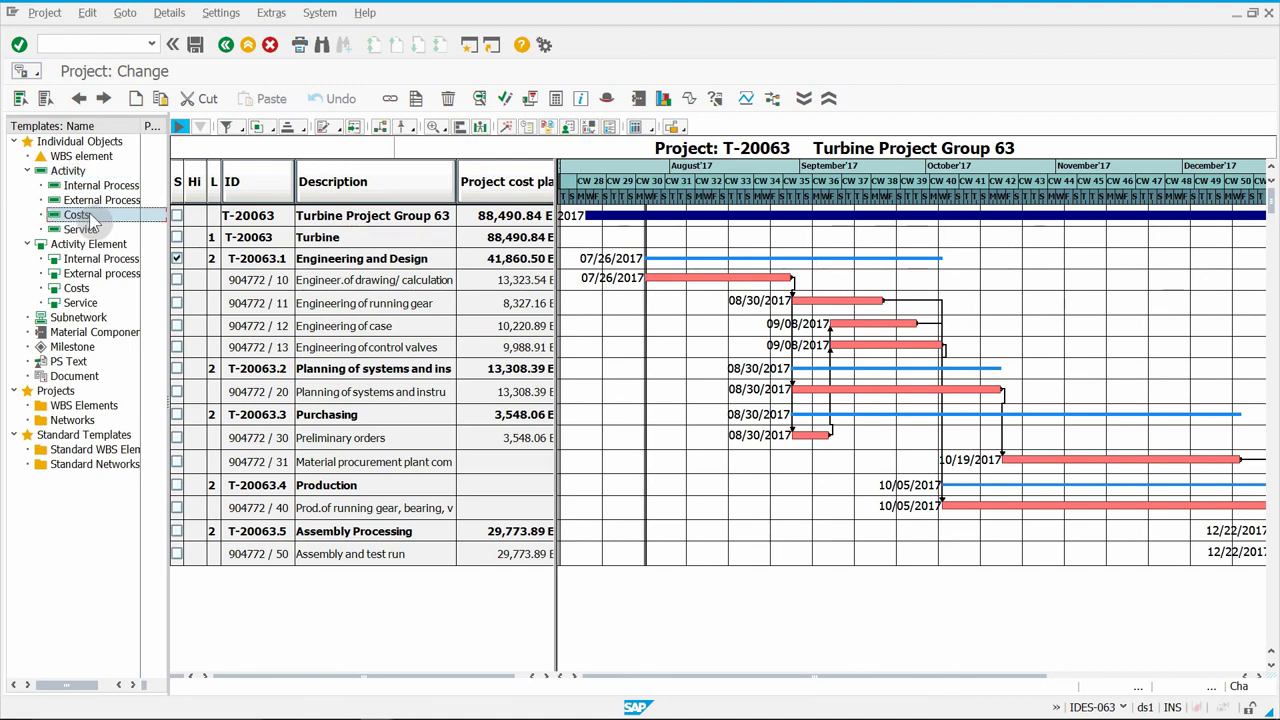
double_click(89, 213)
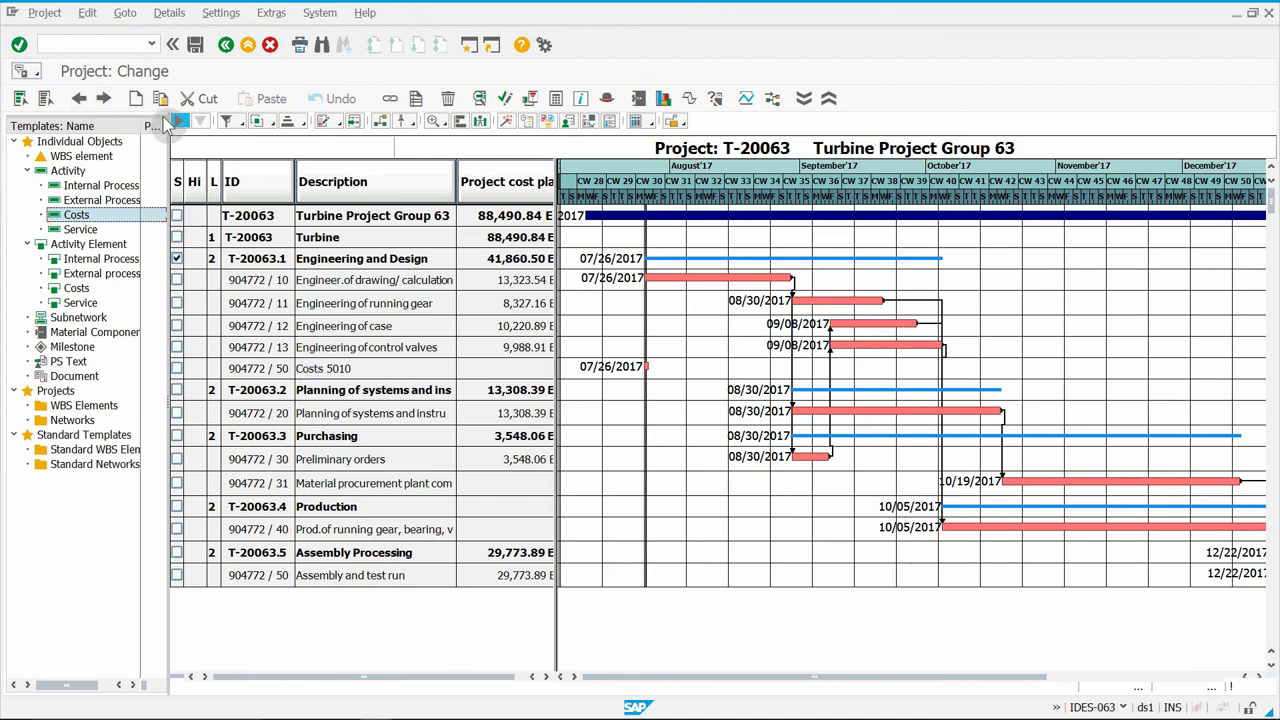
click(180, 122)
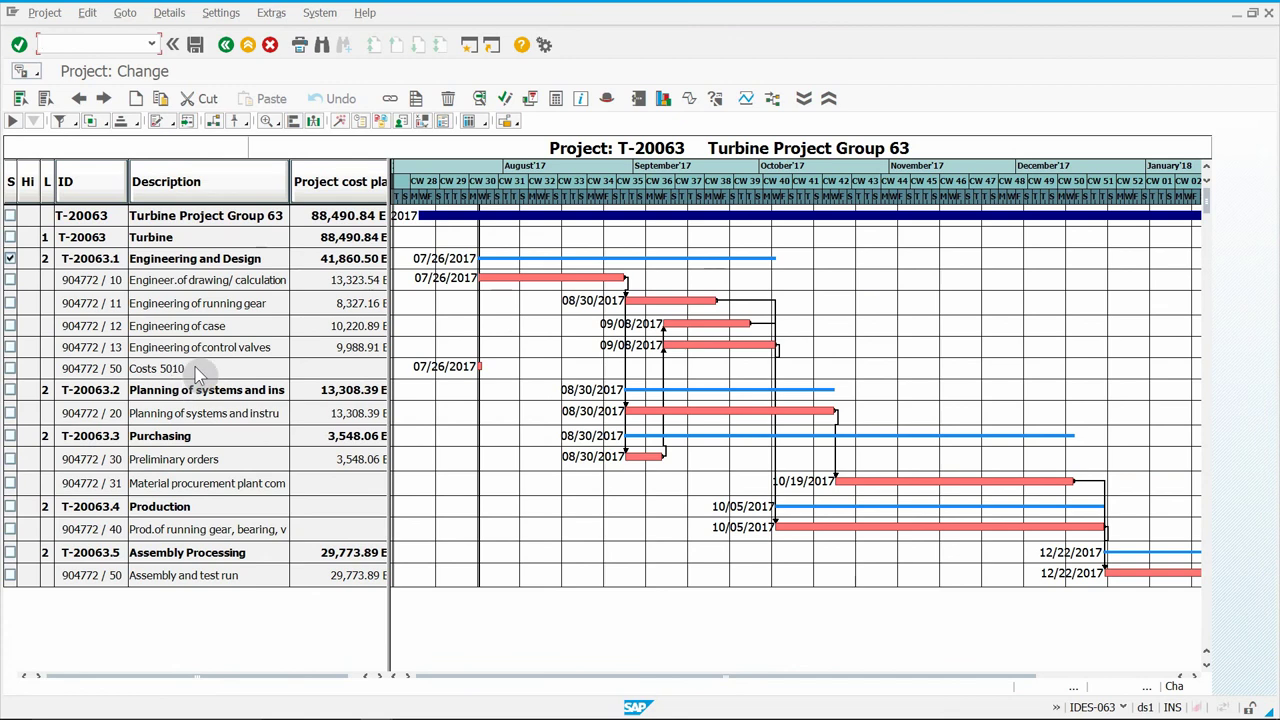
- Give the new costs activity the number 1050 and the description Additional Costs
click(180, 368)
double_click(108, 368)
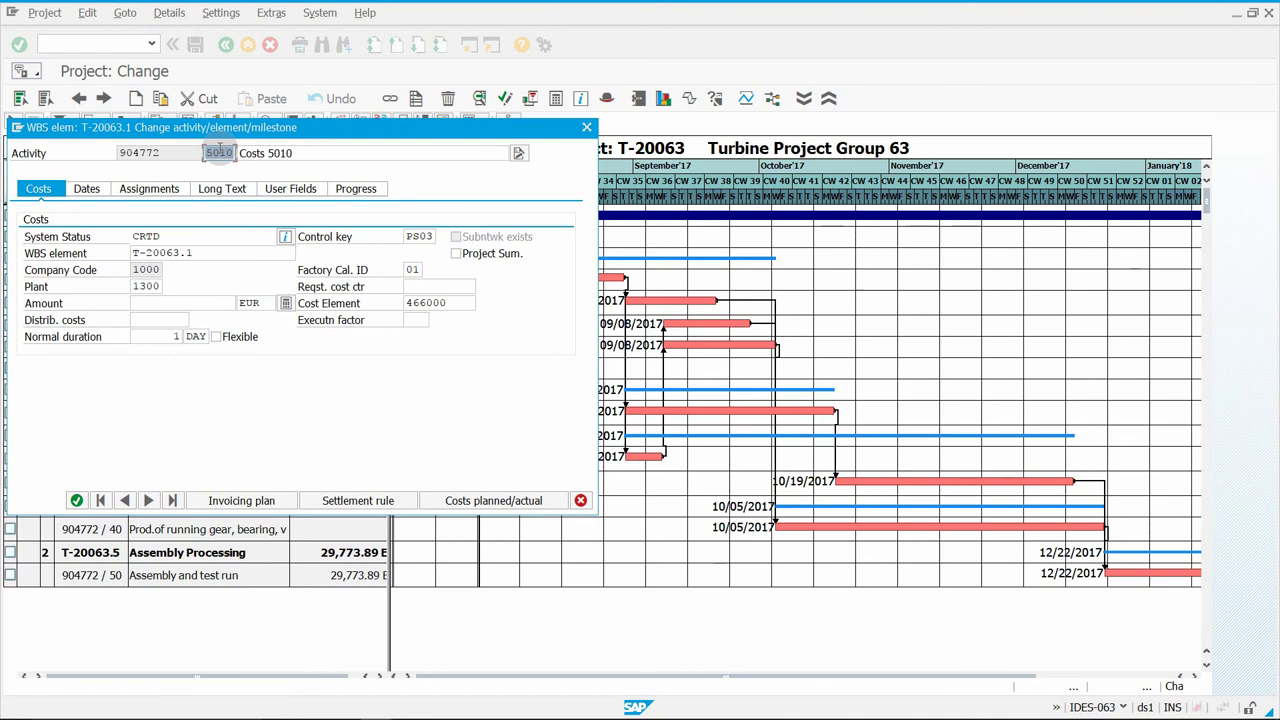
text(1050)
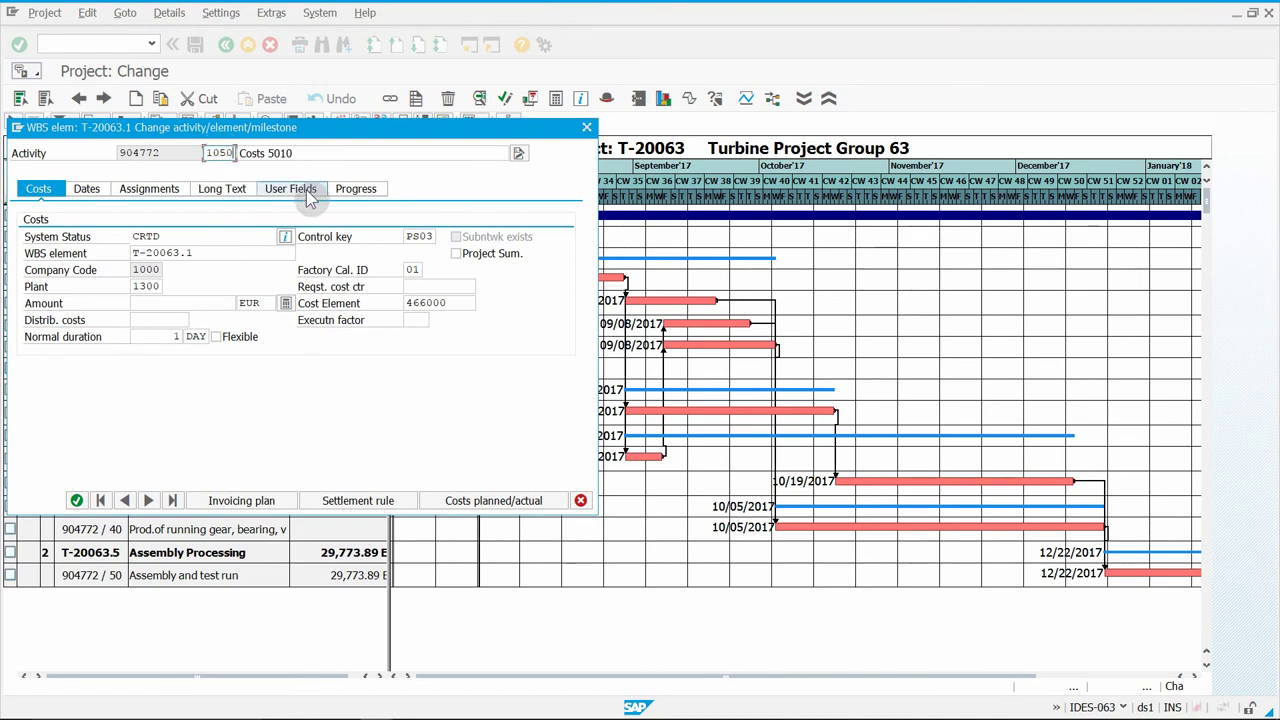
drag(314, 154, 5, 190)
key(BackSpace)
key(Down)
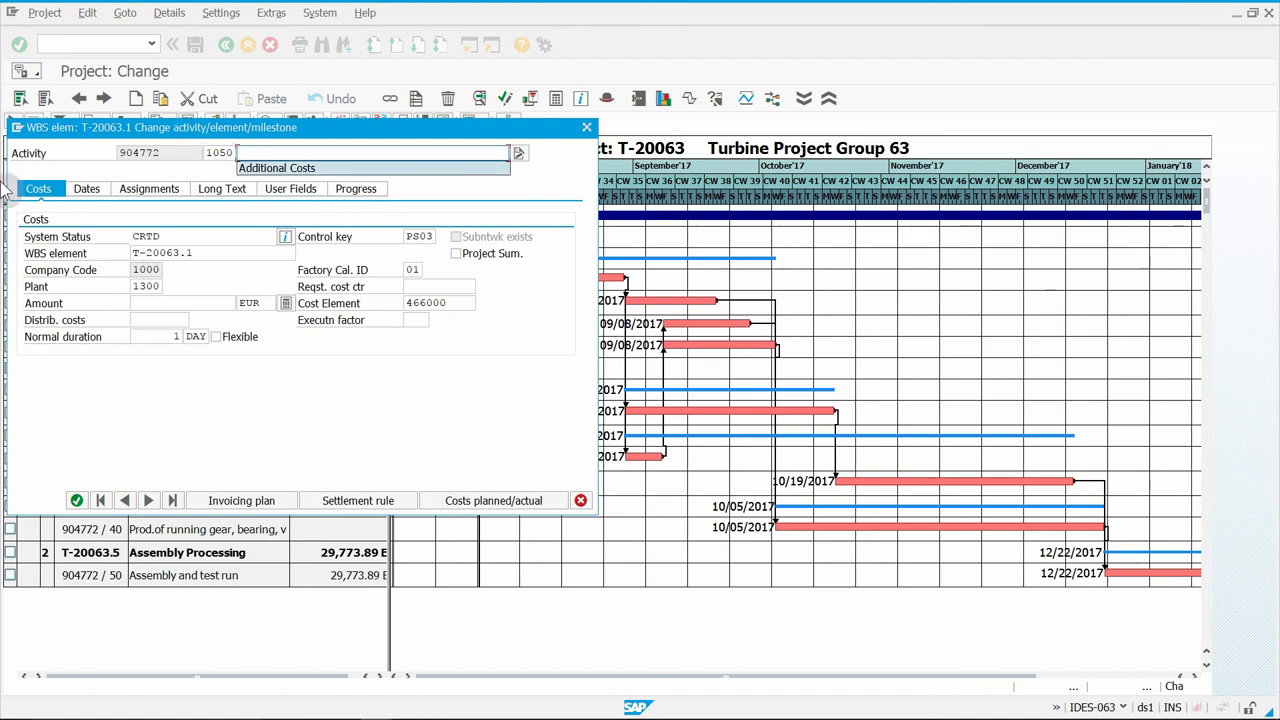
key(Return)
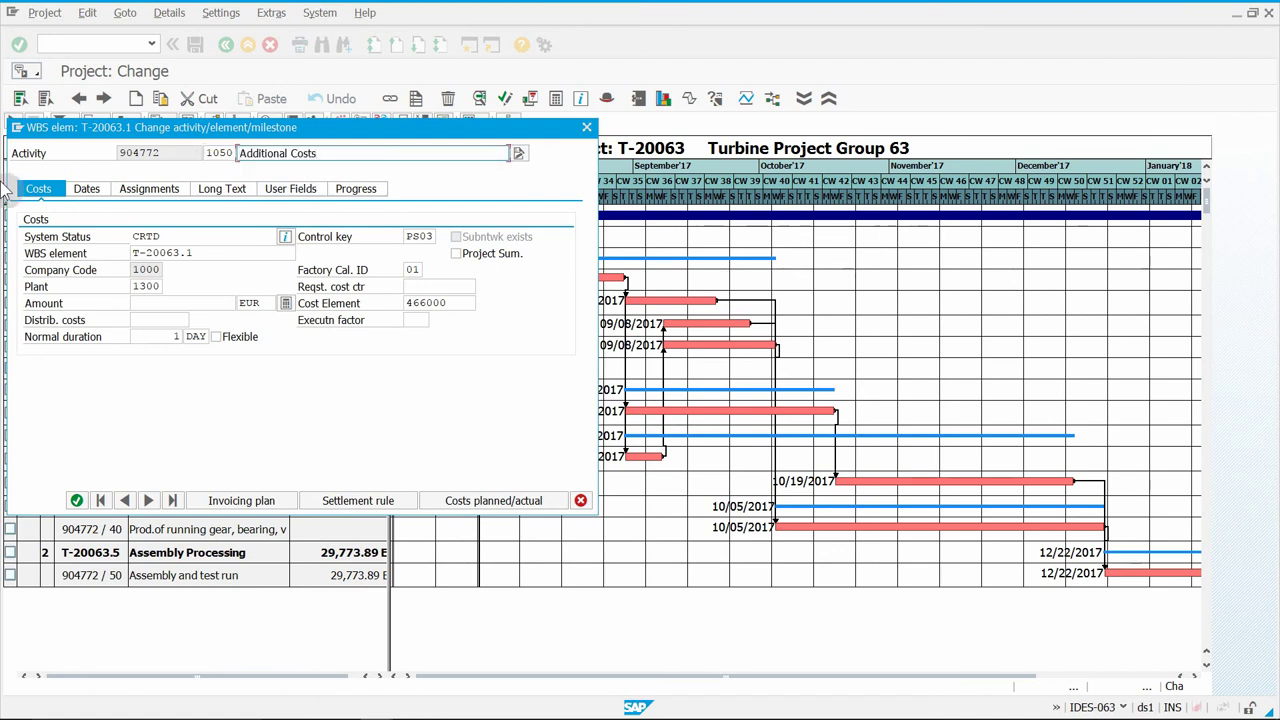
- Set the amount of the Additional Costs activity to 4000 EUR and accept its details
click(183, 300)
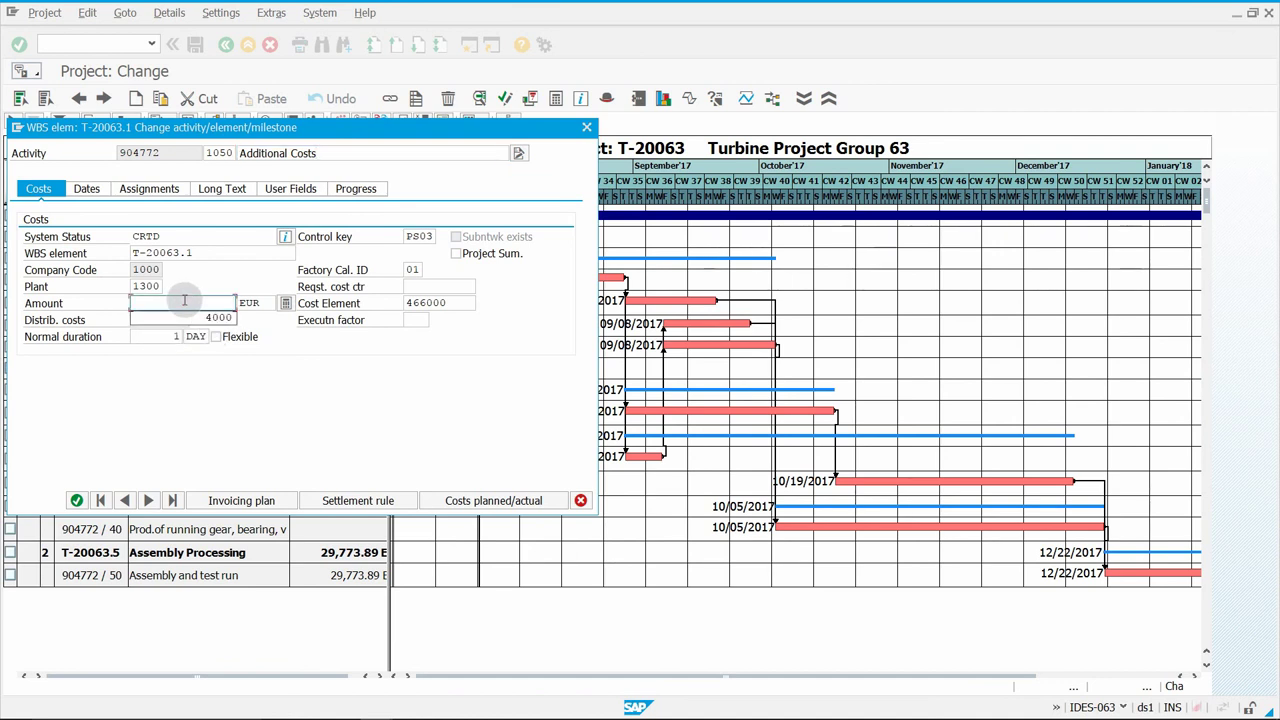
key(Down)
key(Return)
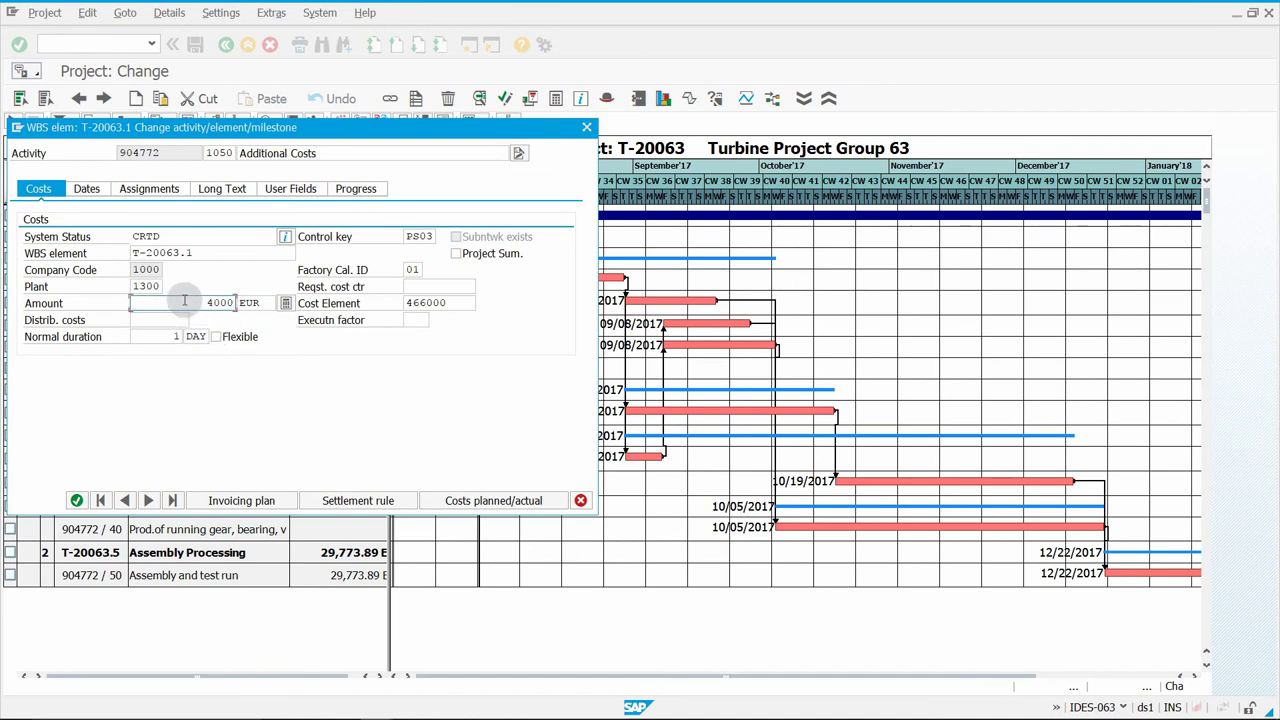
click(76, 500)
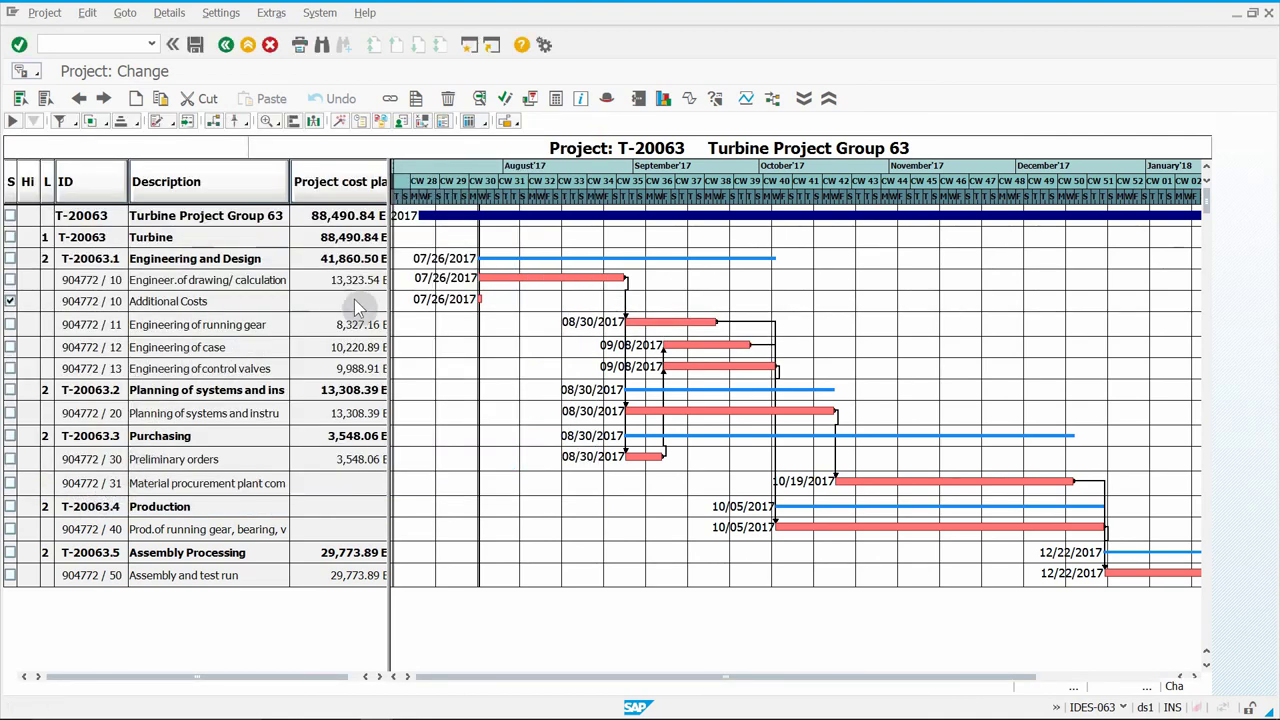
- Widen the table to show the full project cost plan column, and calculate costs for all project objects with the dates scheduled
drag(388, 299, 409, 208)
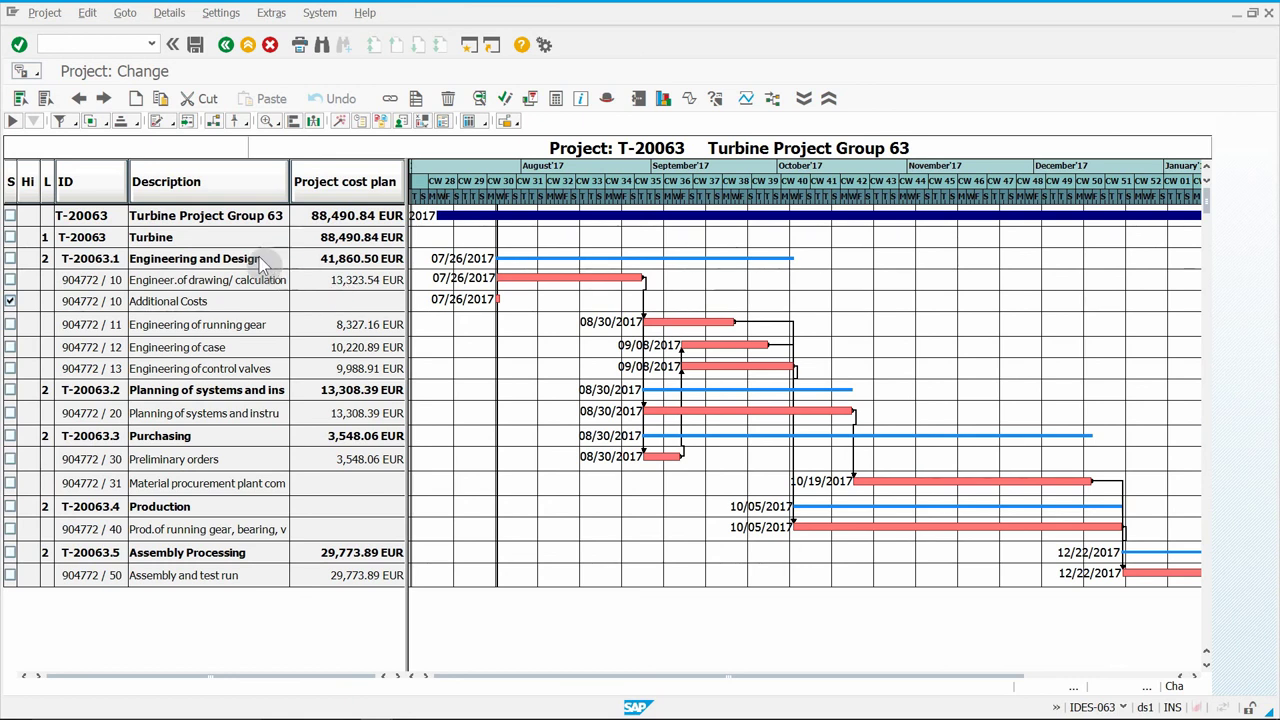
click(22, 103)
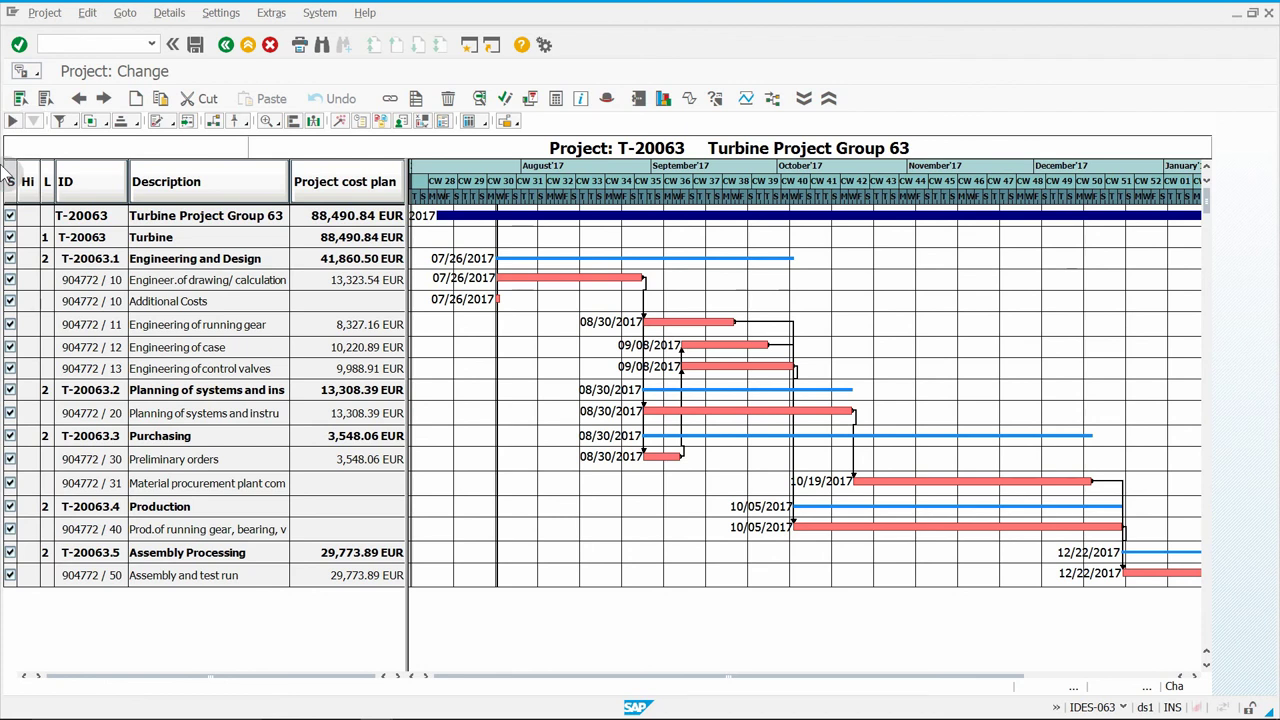
click(553, 101)
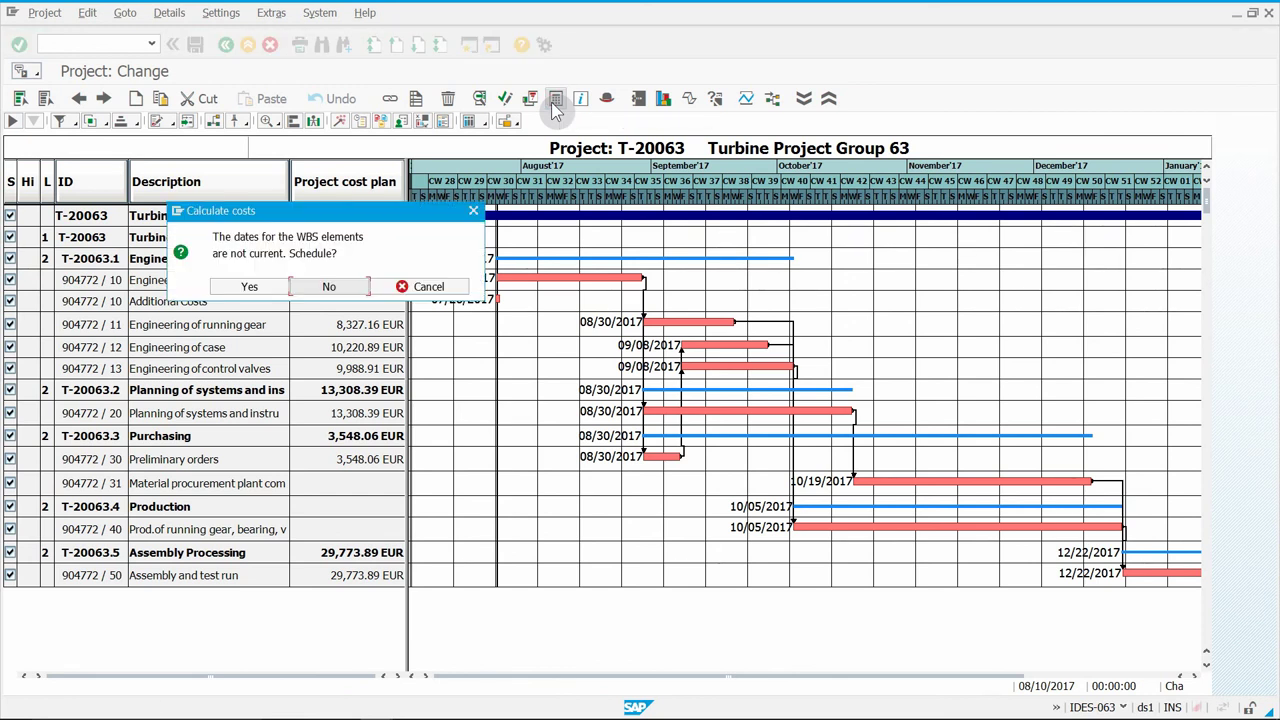
click(243, 287)
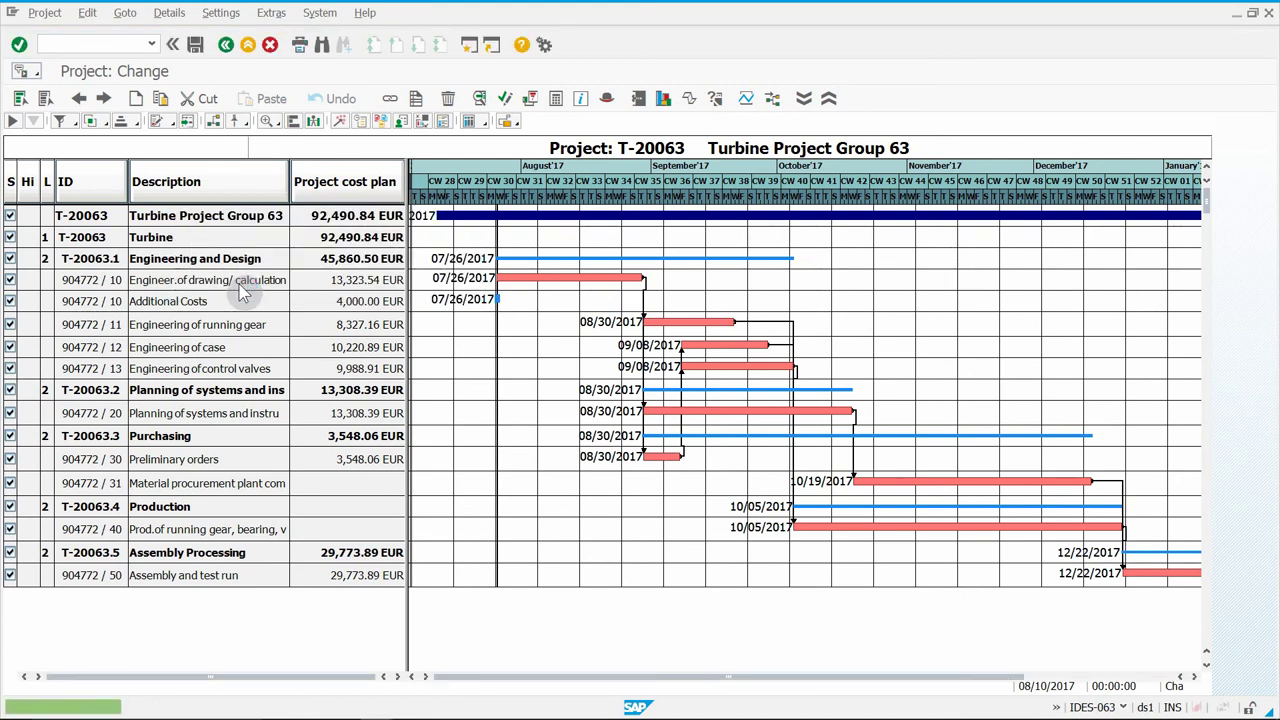
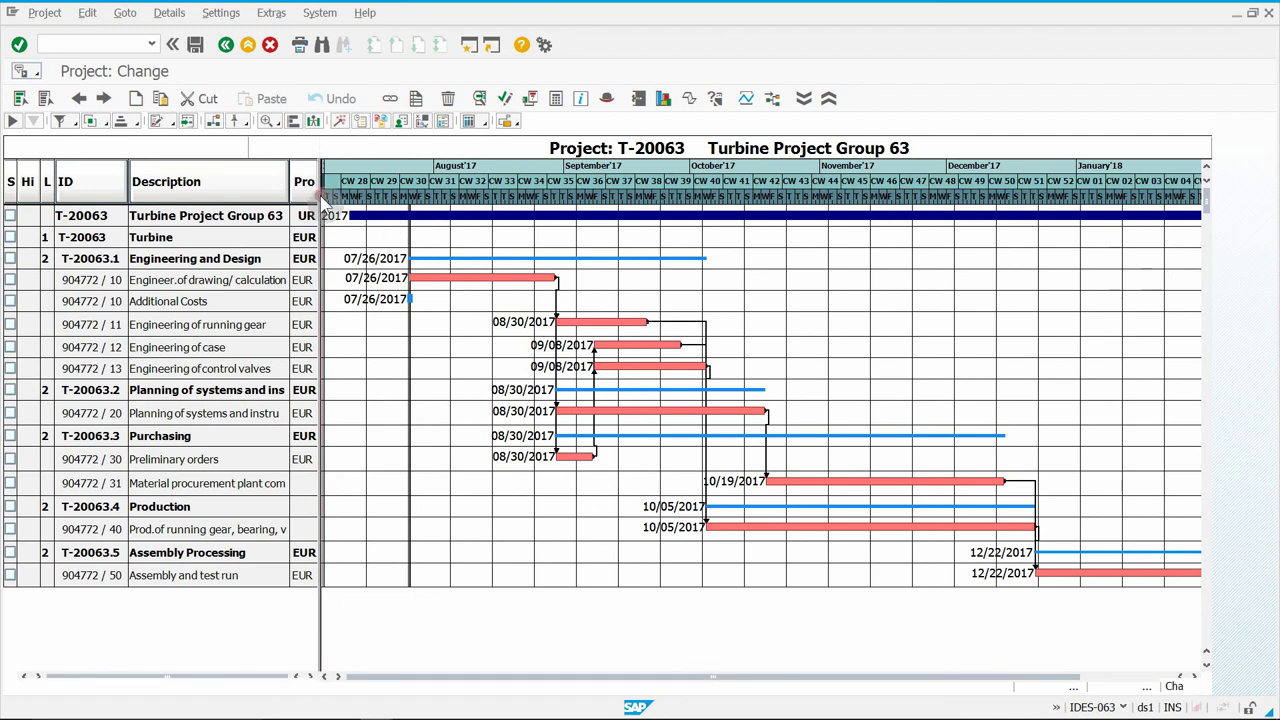
- Leave the planning board without saving the changes and reopen Turbine Project Group 63 (T-20063)
drag(319, 183, 318, 183)
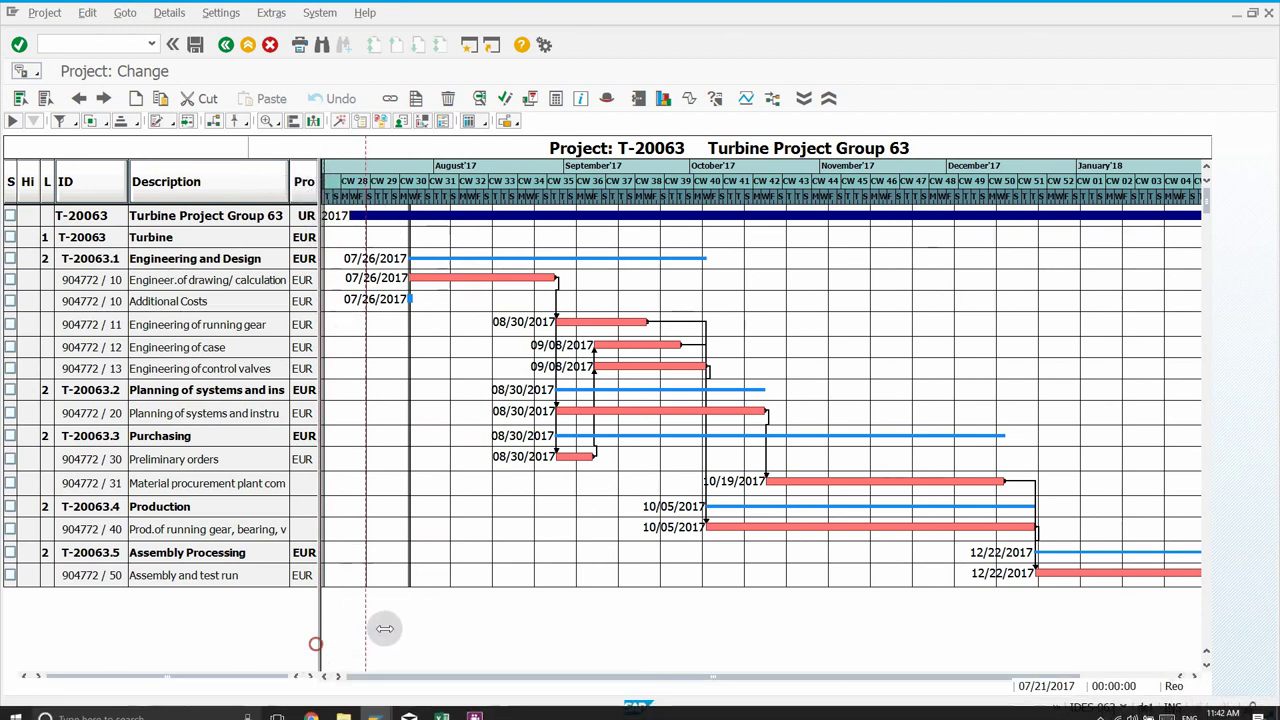
click(249, 45)
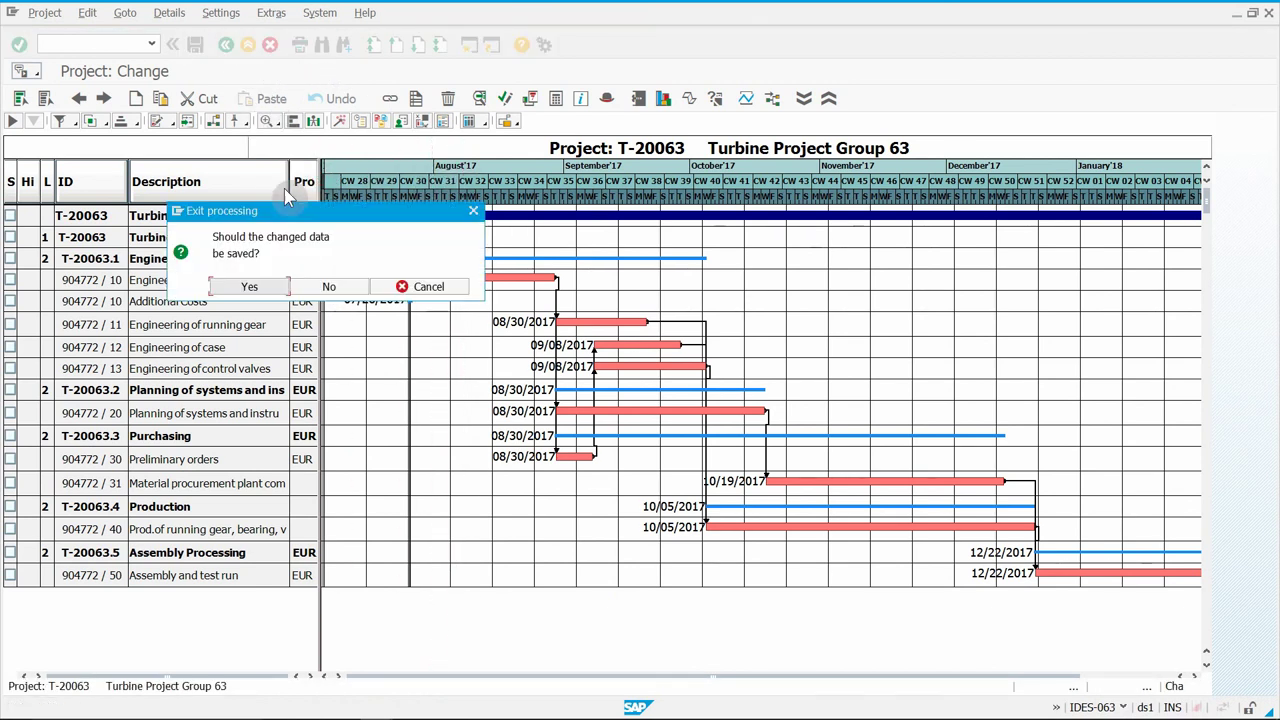
click(322, 287)
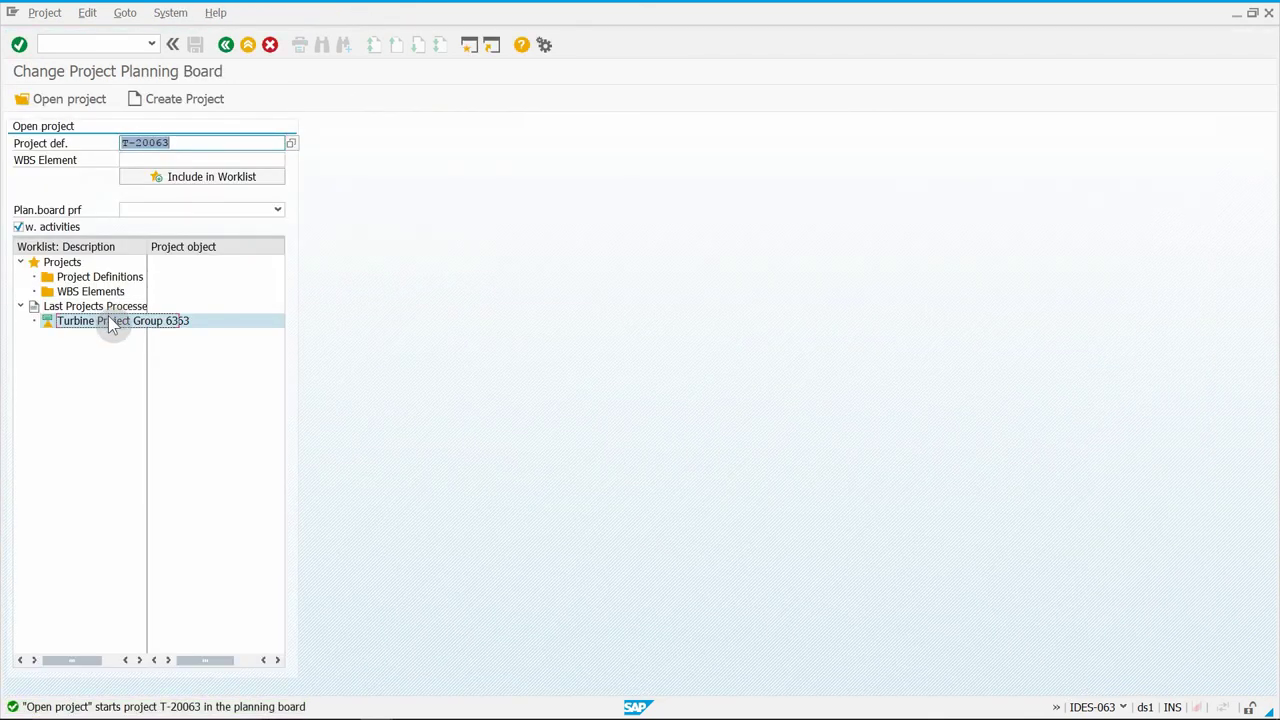
double_click(108, 320)
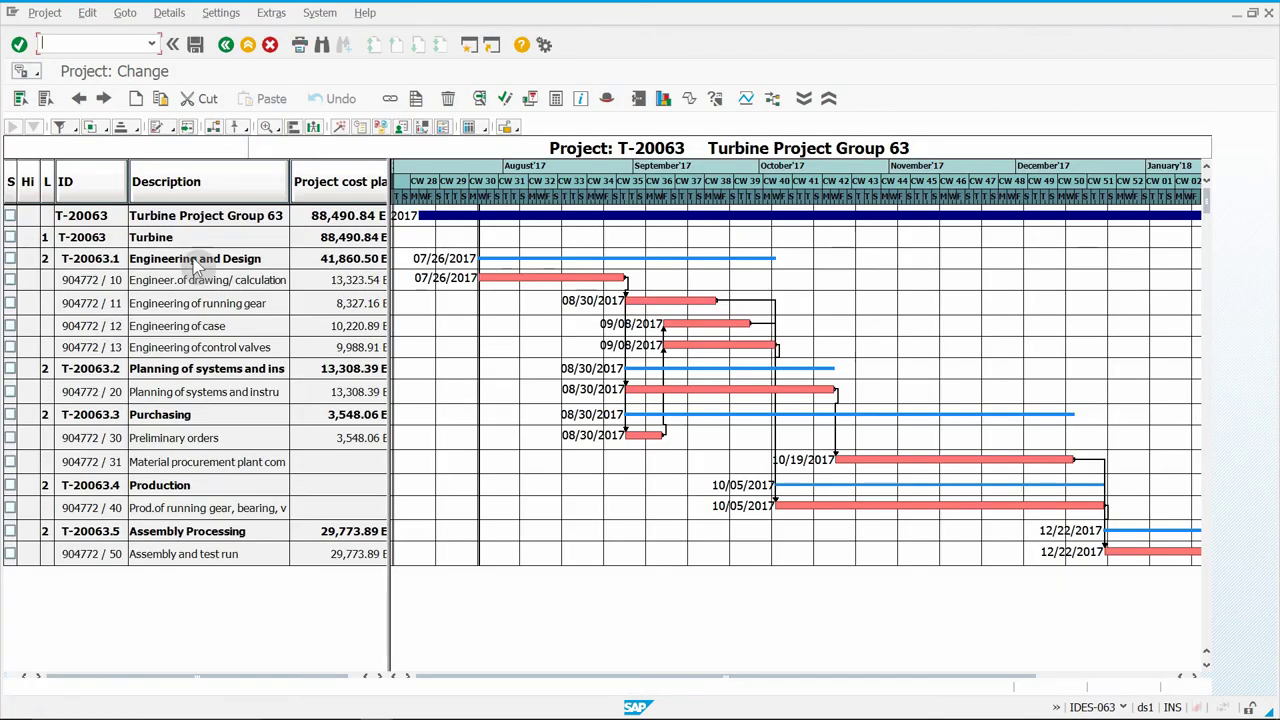
- Insert a Costs activity under Engineering and Design (T-20063.1) and widen the table to fit the project cost plan column
click(10, 258)
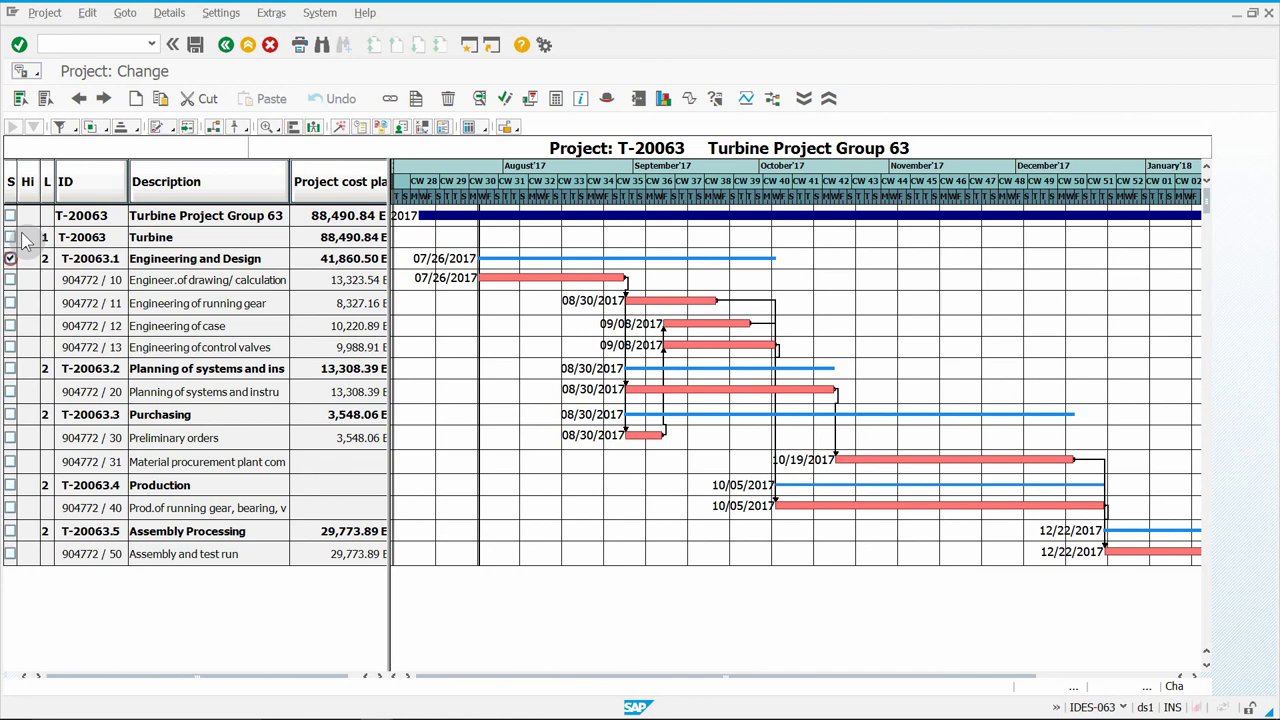
click(158, 98)
click(74, 216)
drag(76, 220, 300, 355)
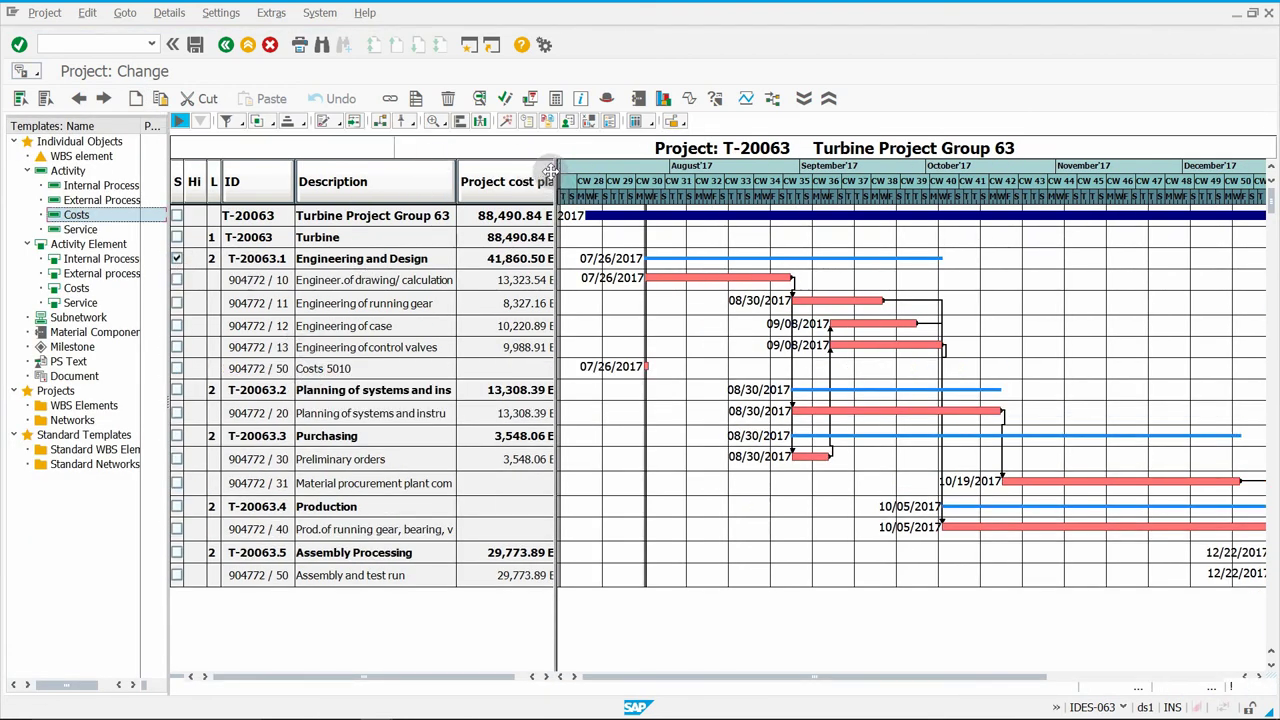
drag(555, 168, 573, 168)
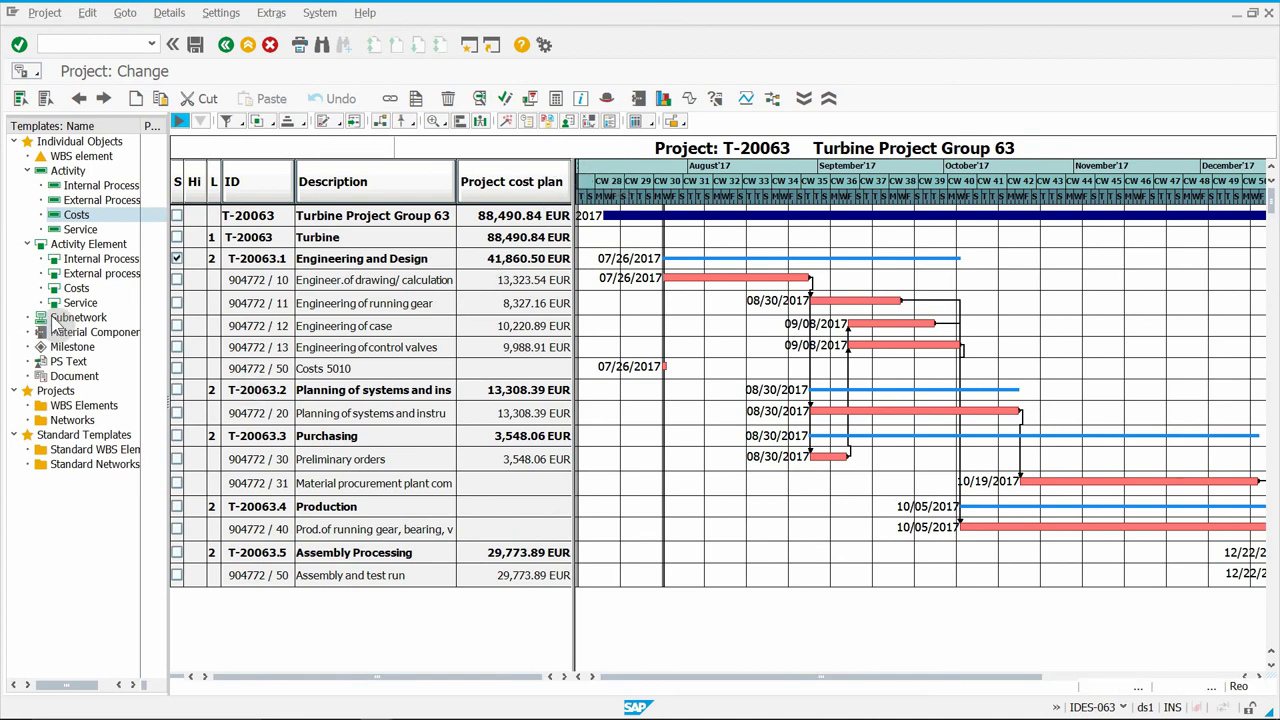
- Open the new costs activity's details and set its number to 1050 and its description to Additional Costs
click(45, 98)
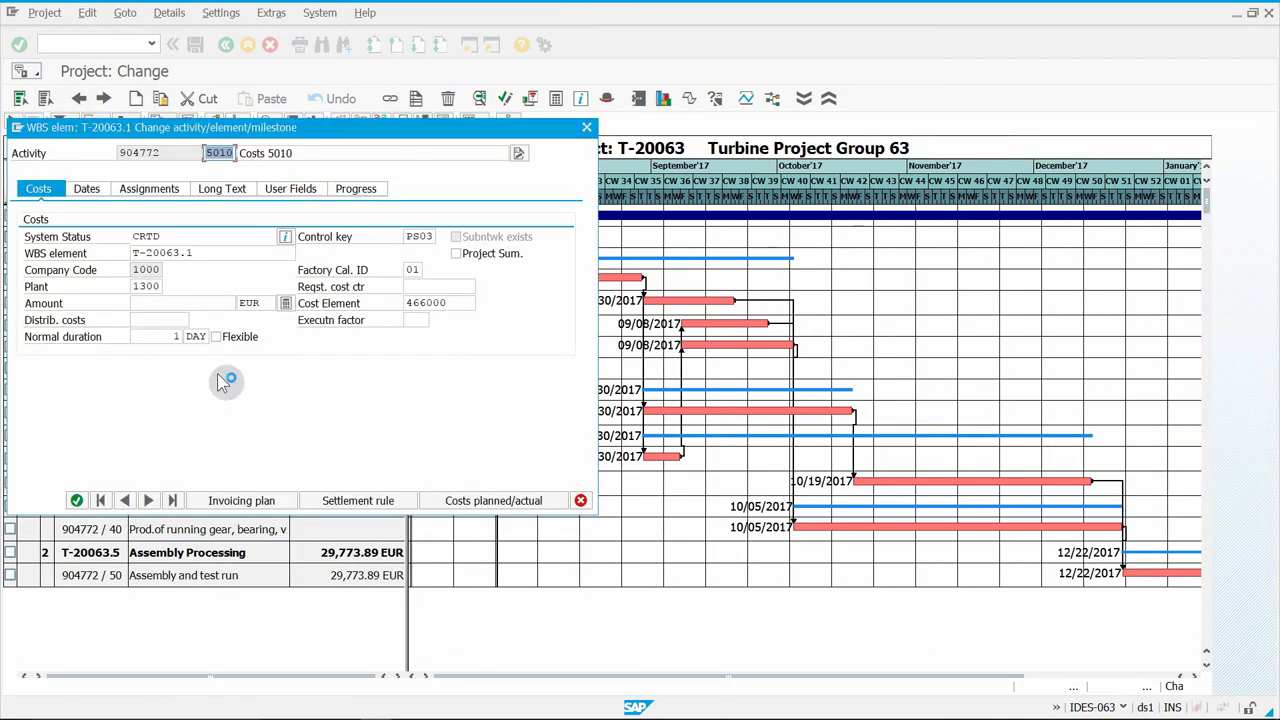
click(222, 153)
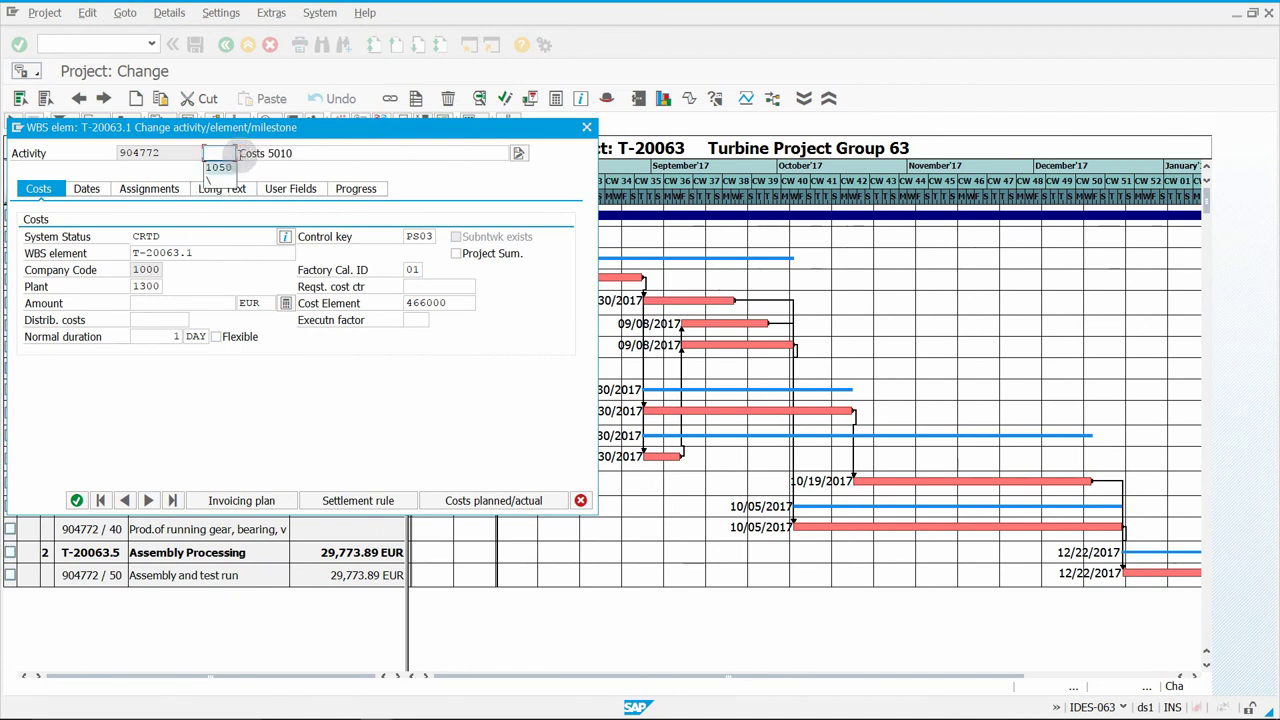
click(216, 167)
key(Tab)
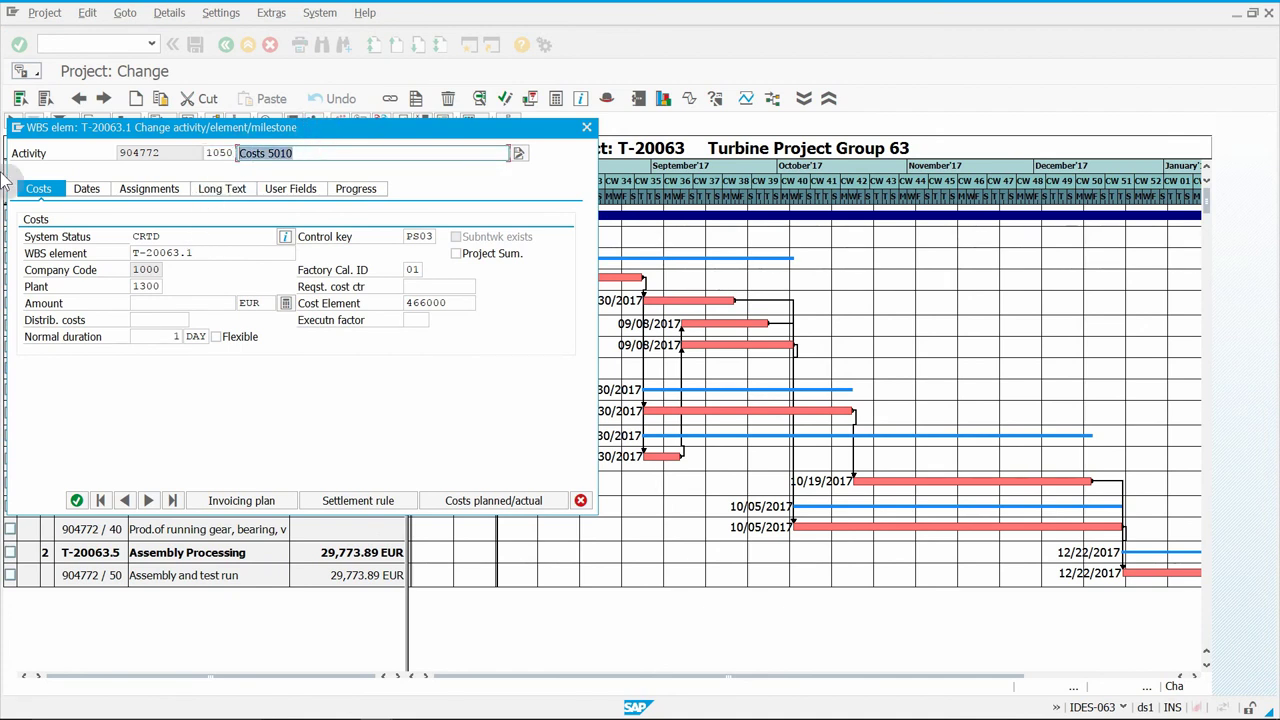
text(Additional Costs)
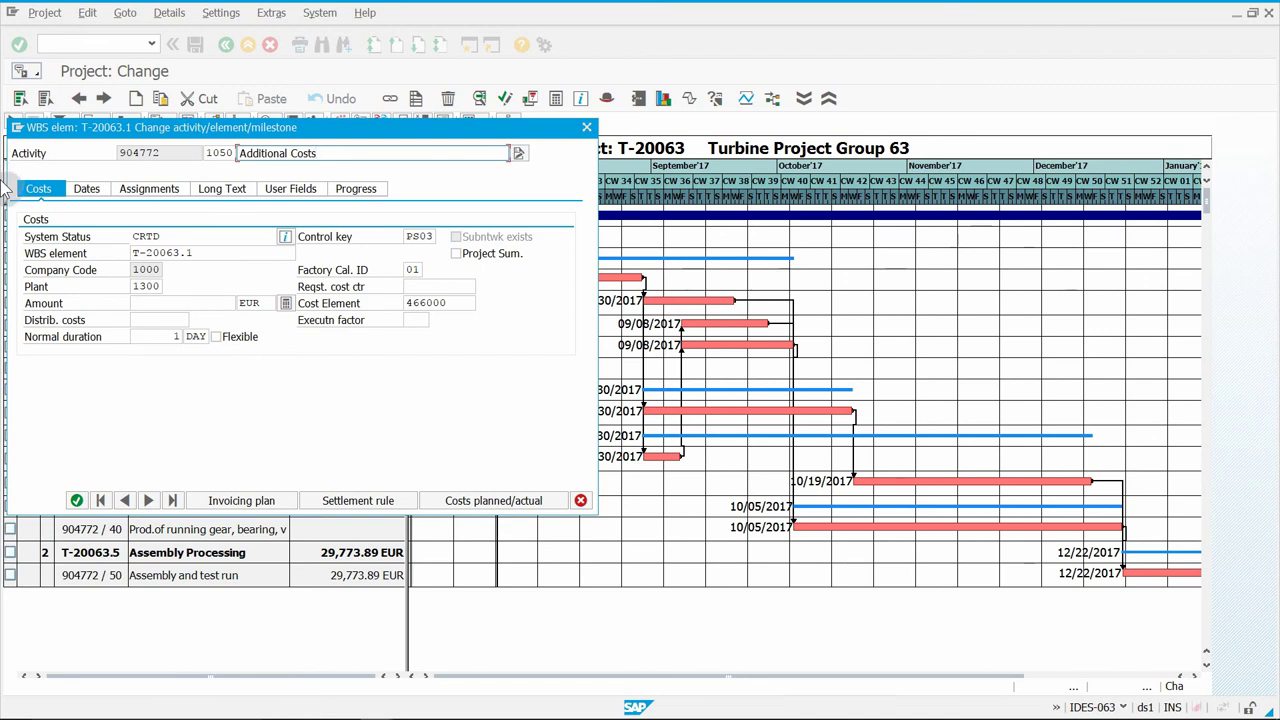
- Enter an amount of 4000 EUR for the Additional Costs activity and accept its details
click(190, 302)
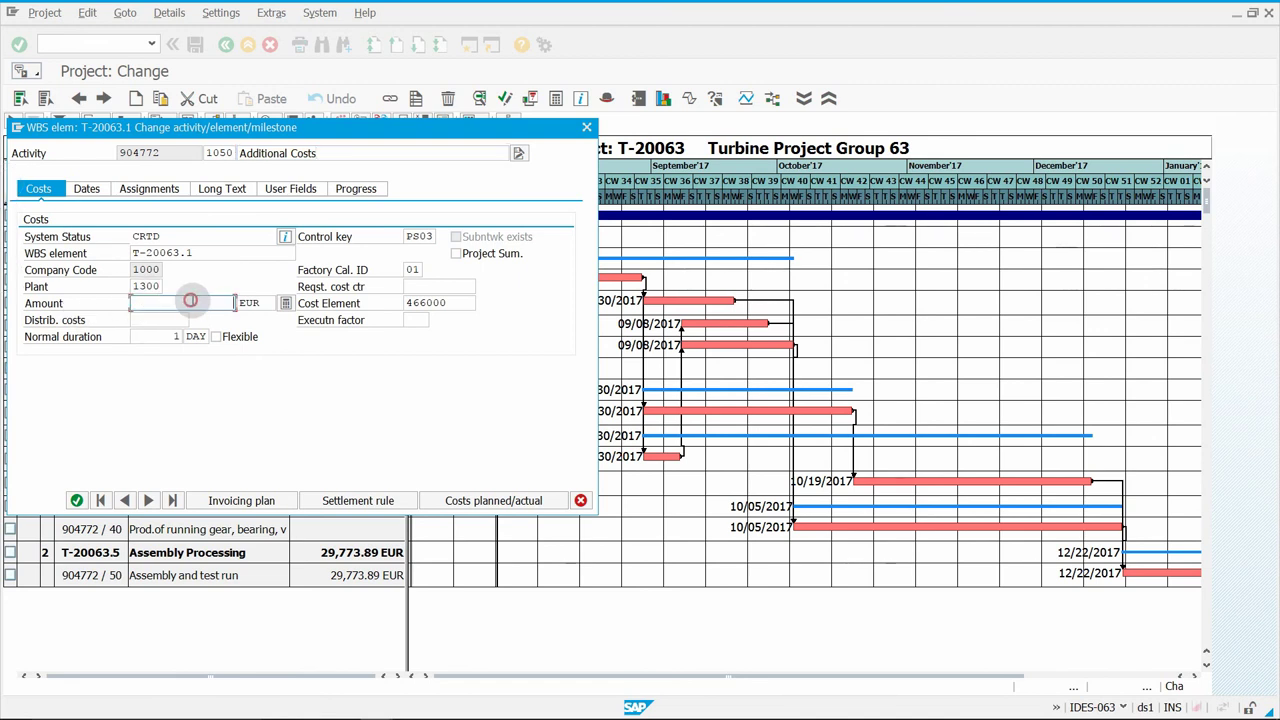
click(190, 317)
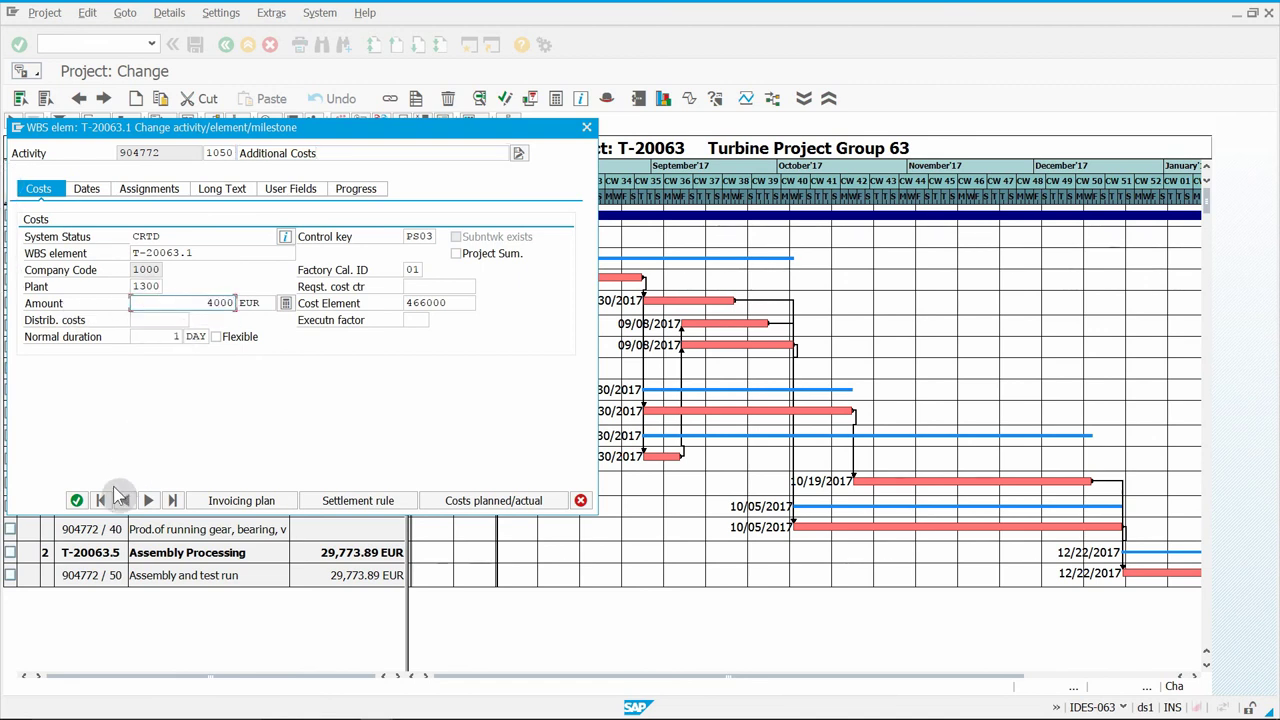
click(75, 500)
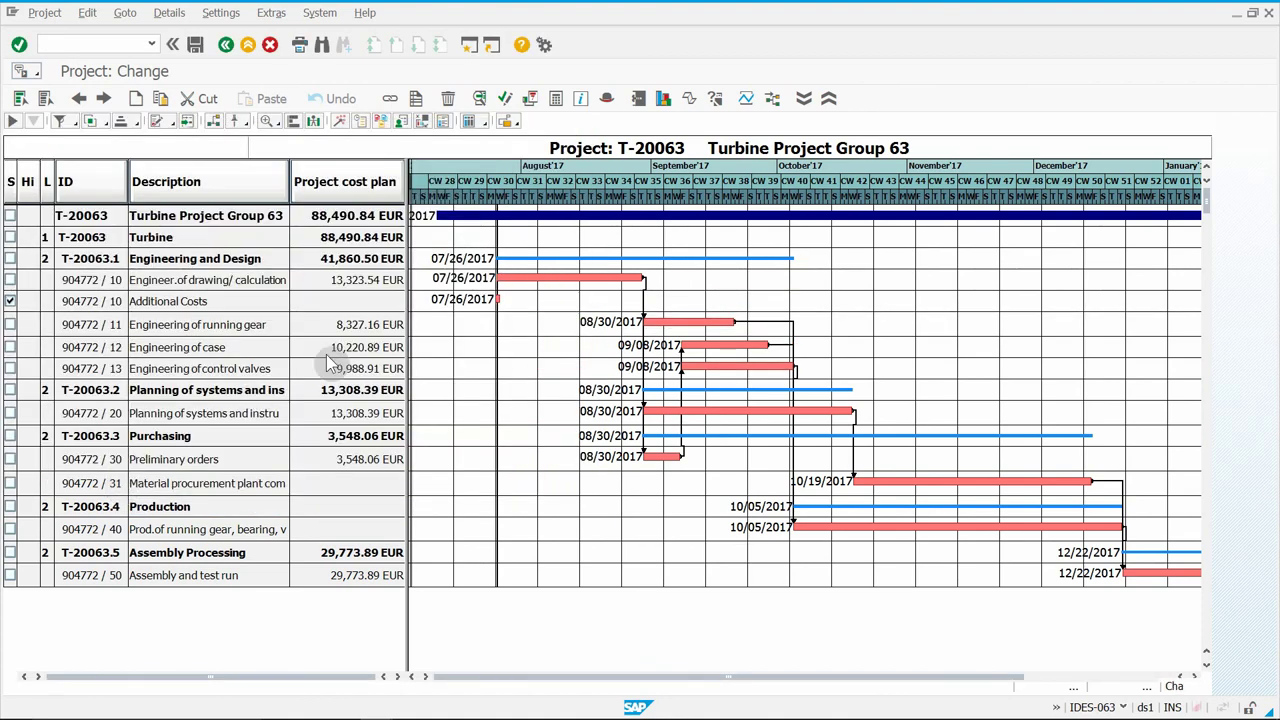
- Select all objects of project T-20063 and recalculate their costs, scheduling the WBS element dates as part of the calculation
click(20, 98)
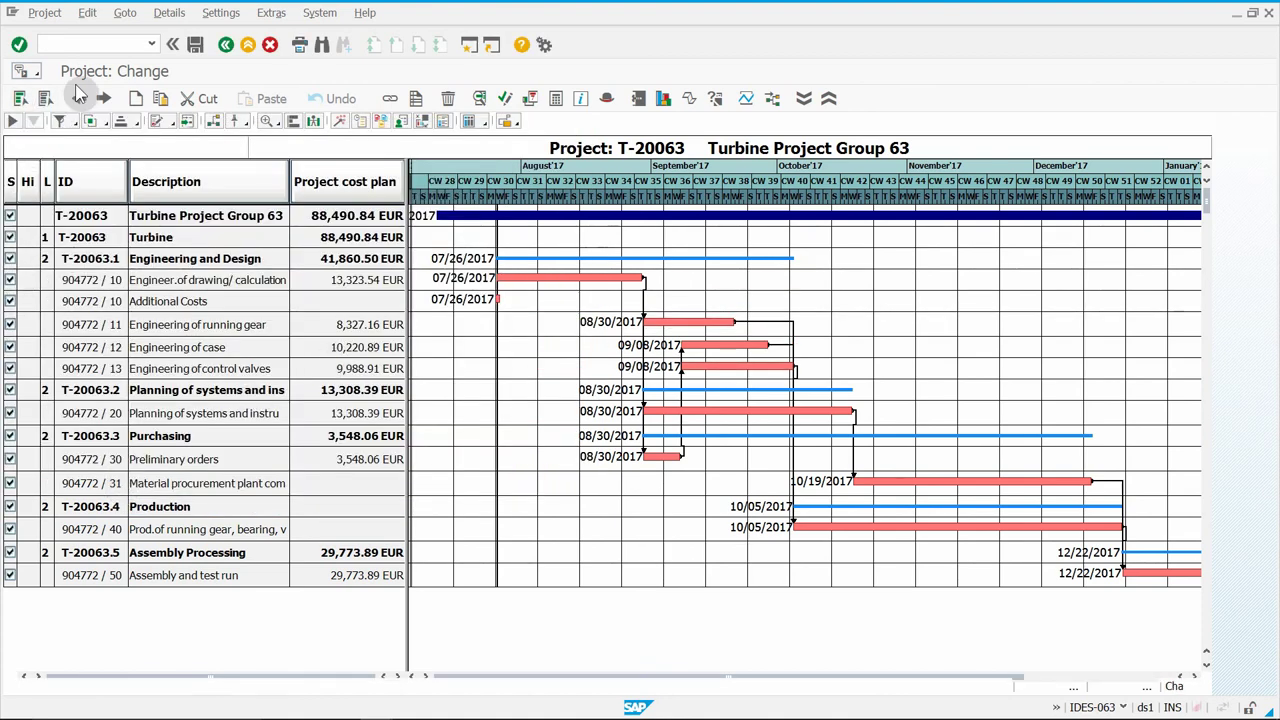
click(557, 99)
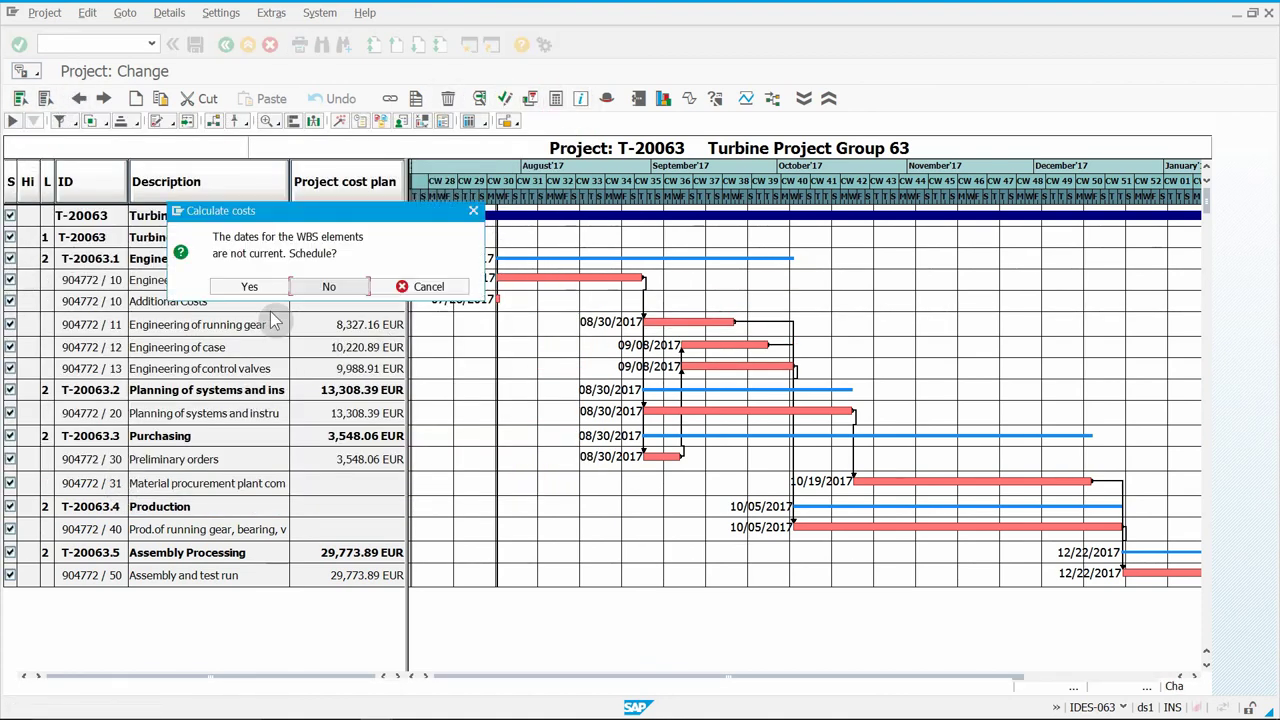
click(252, 290)
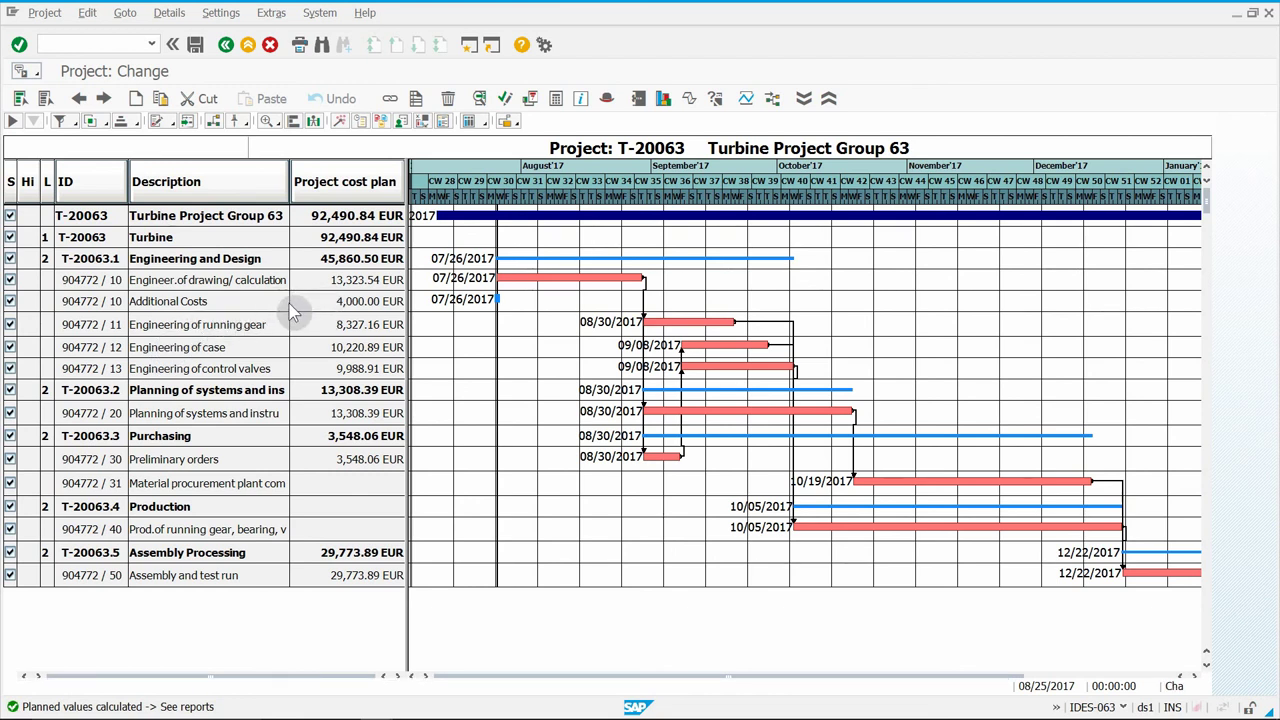
- Save the project together with the user-specific data and exit the project planning board
click(194, 45)
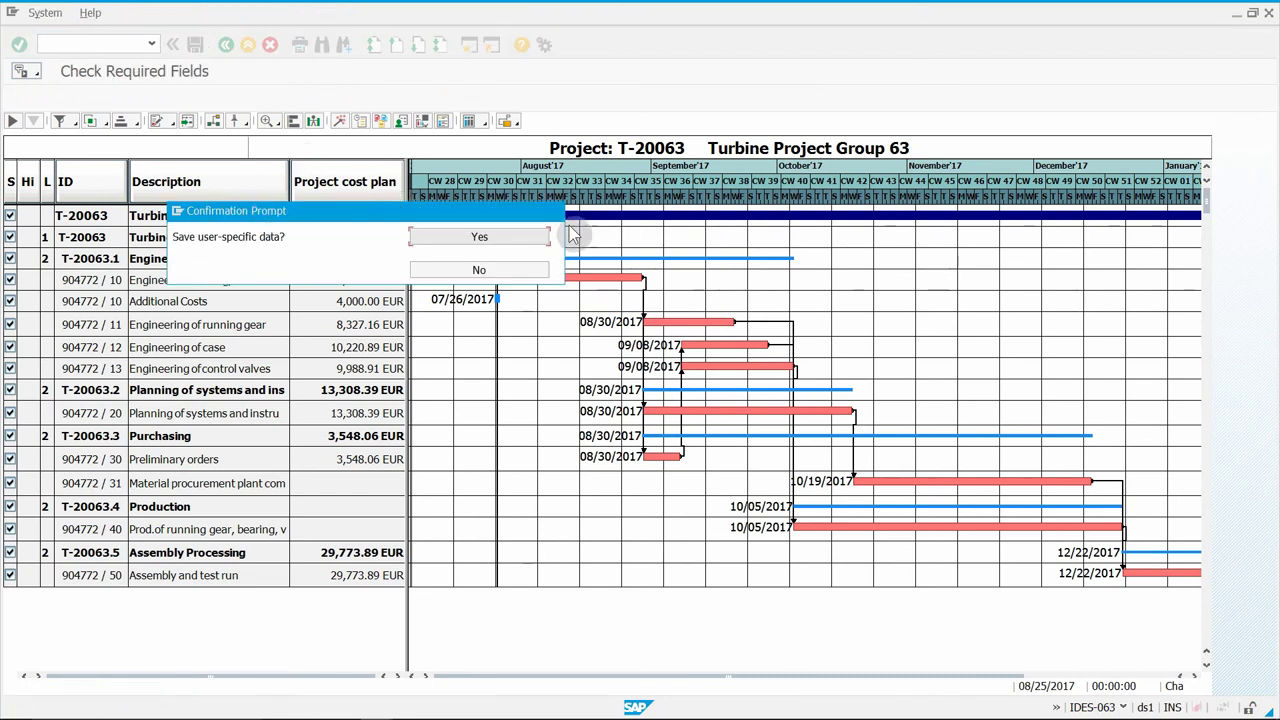
click(460, 236)
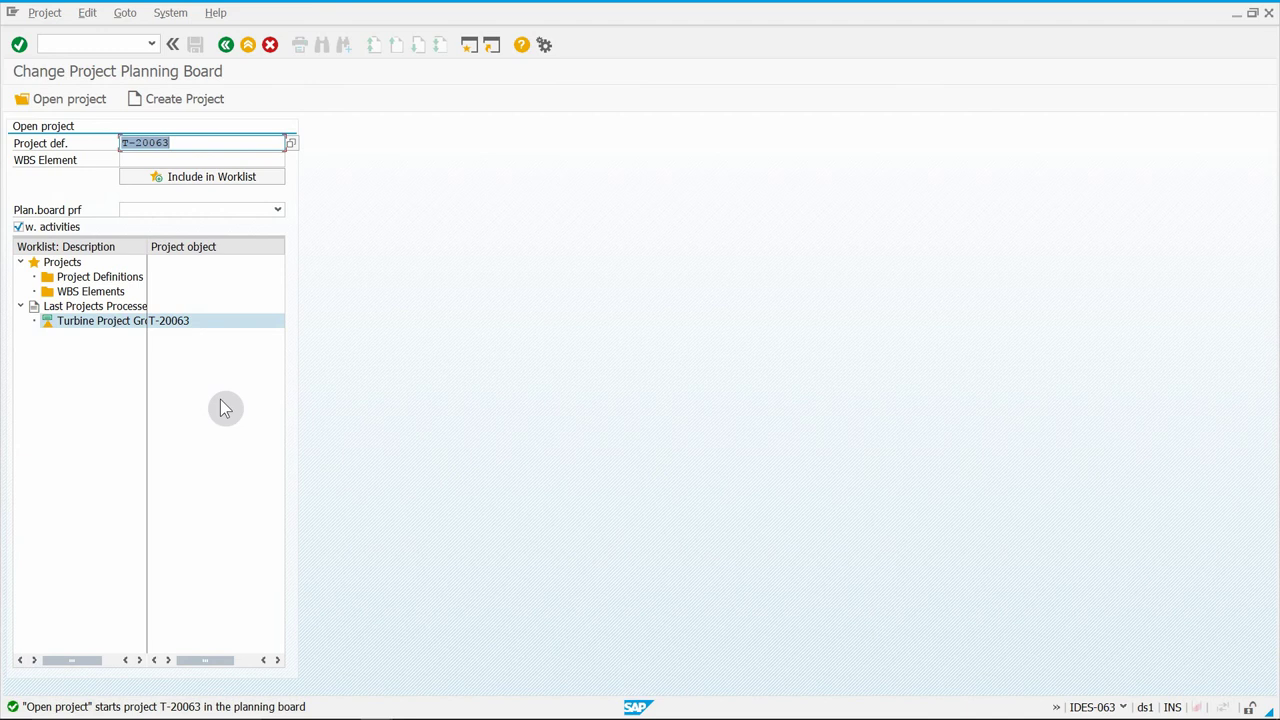
click(248, 45)
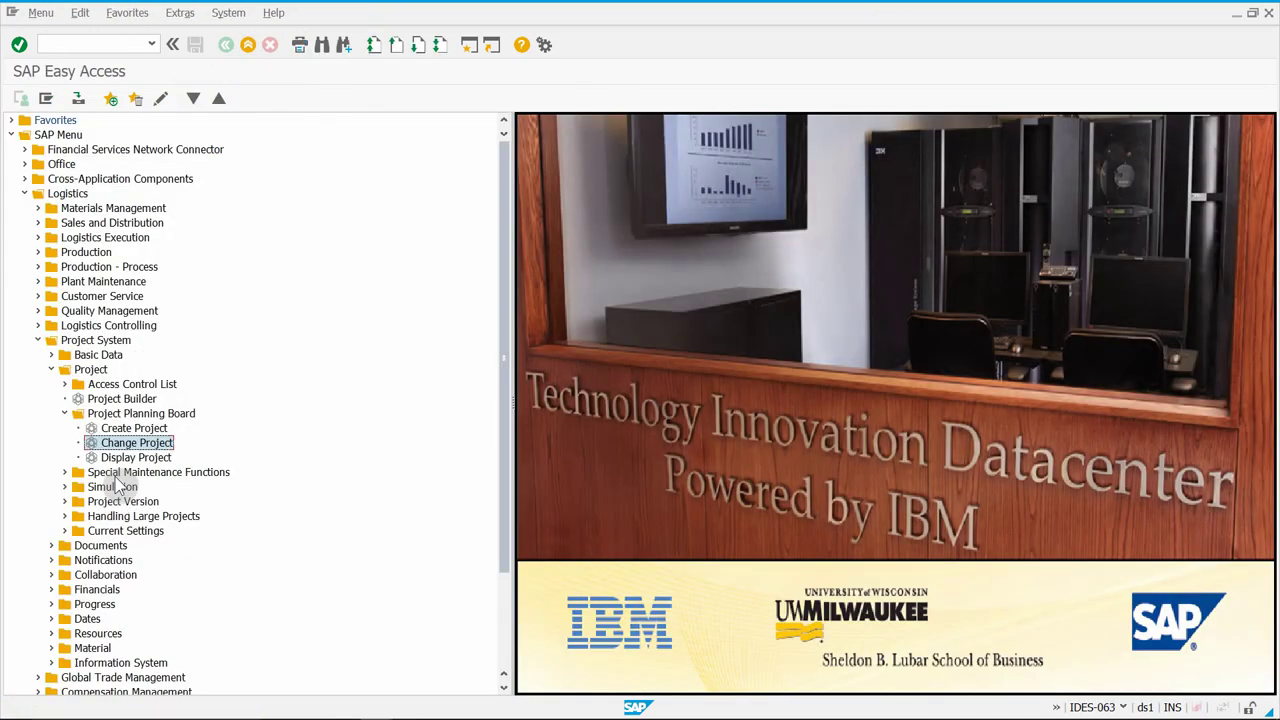
- Open the original budget of project T-20063 for changing through the Project System's Financials and Budgeting functions
click(51, 369)
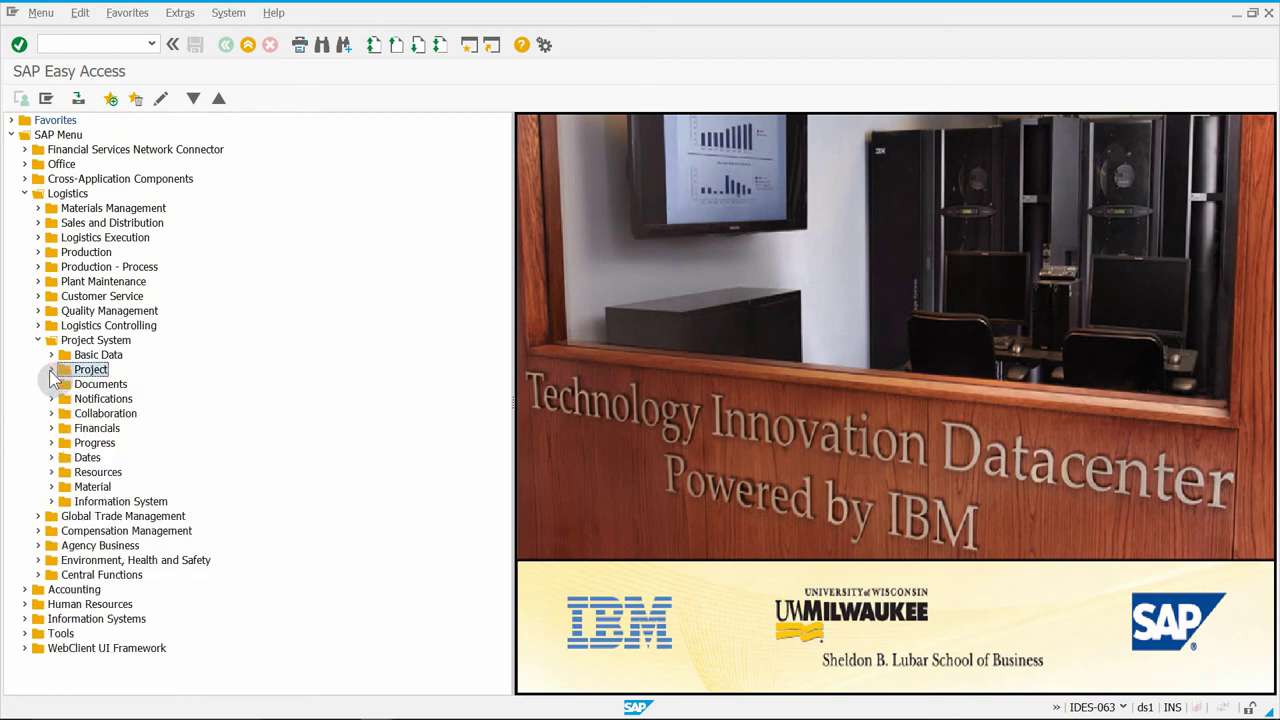
click(72, 340)
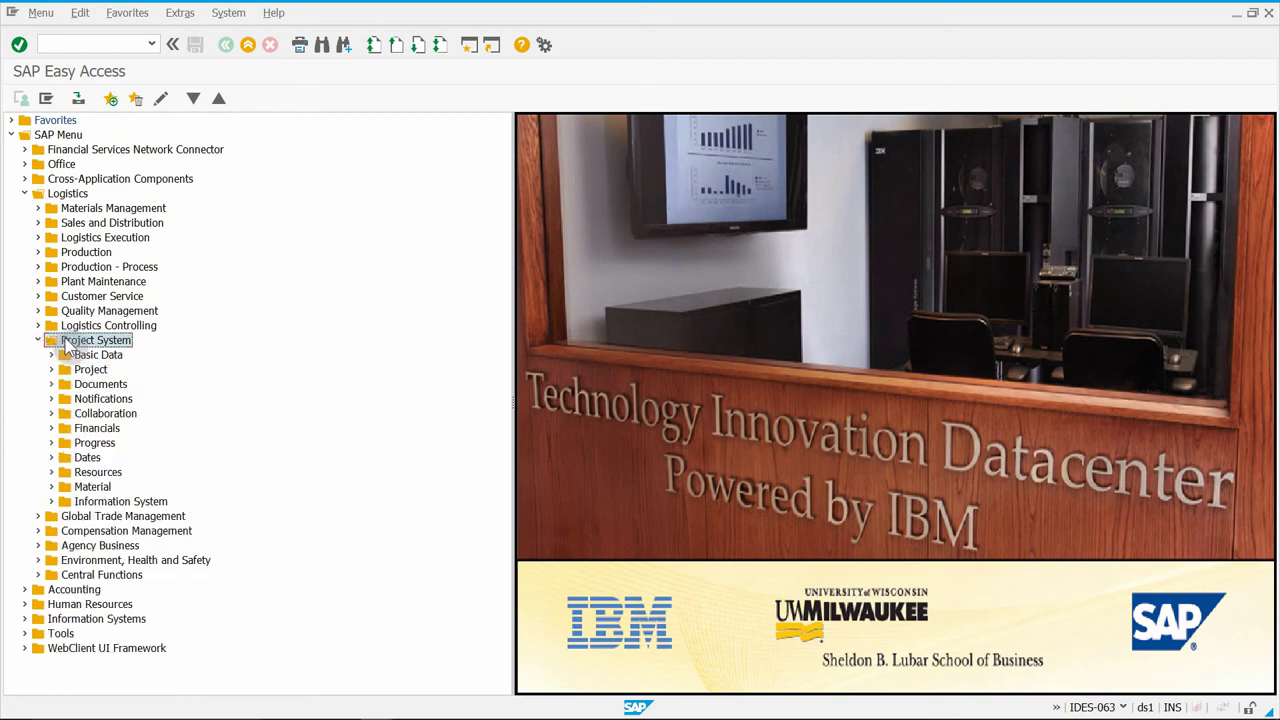
click(47, 430)
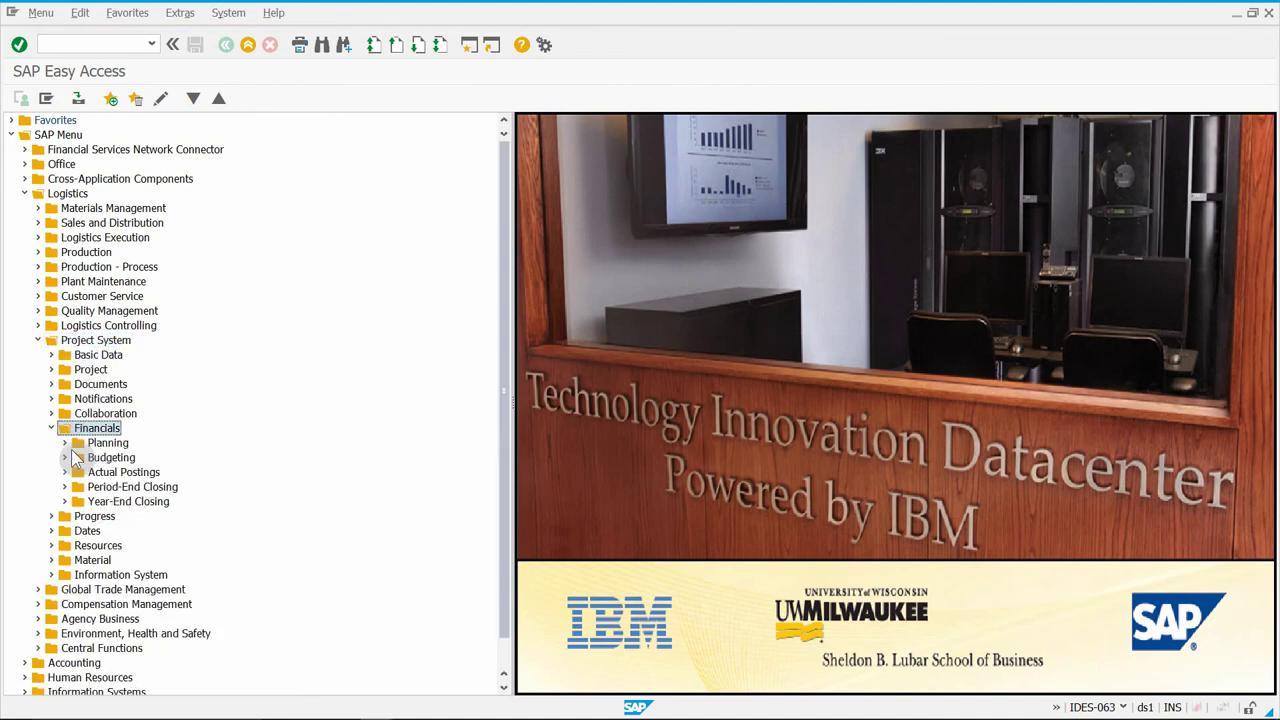
click(62, 457)
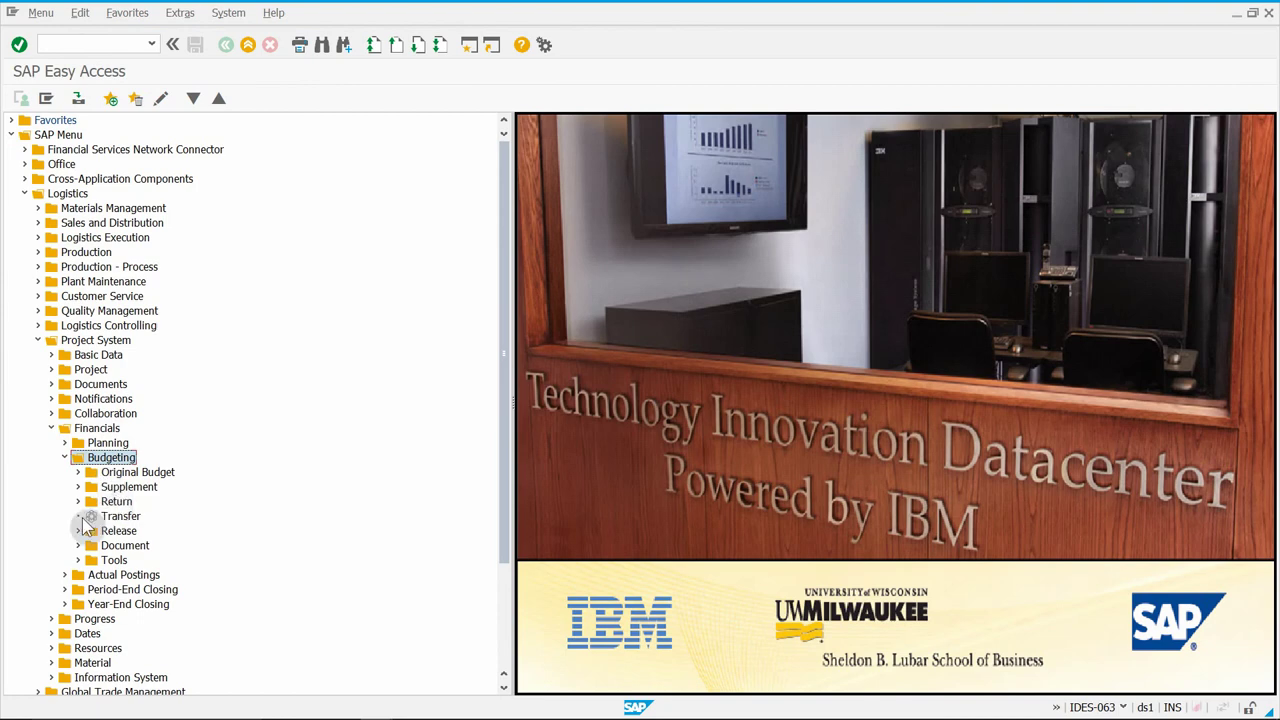
click(78, 472)
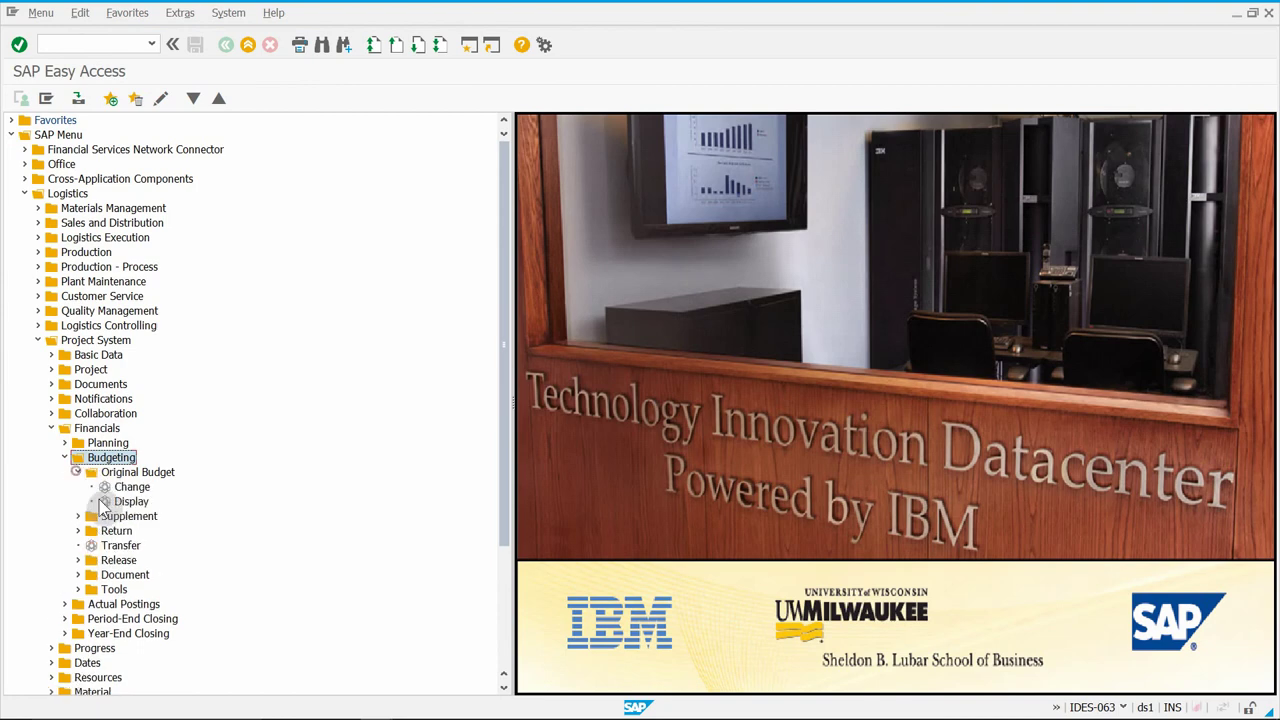
click(128, 487)
double_click(129, 489)
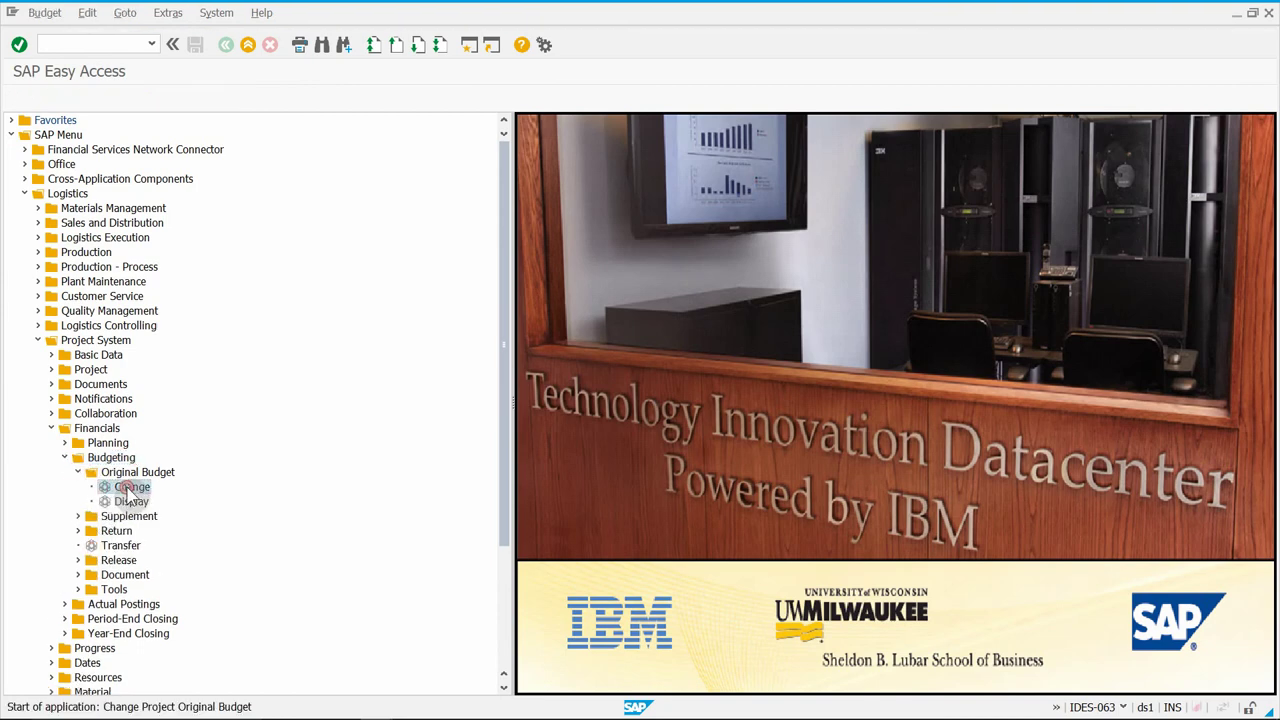
click(191, 152)
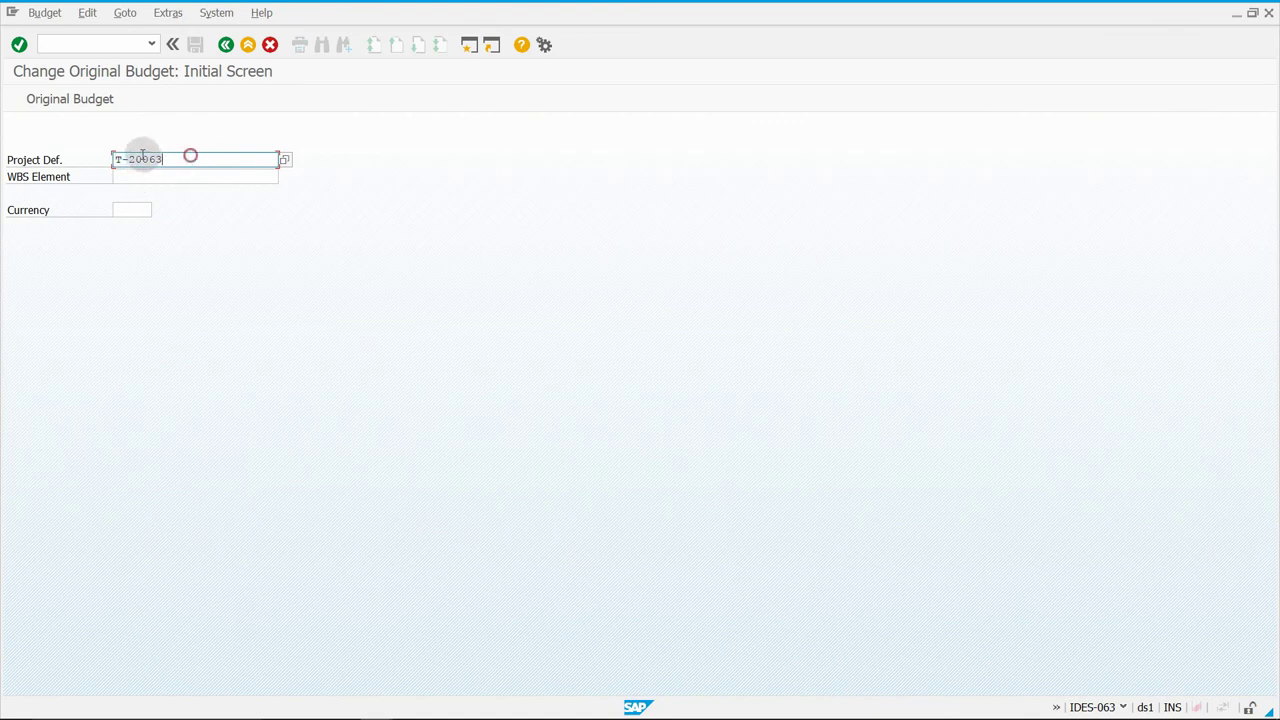
click(113, 97)
- Enter budgets of 15000 EUR for WBS element T-20063.1 and 100000 EUR for T-20063.2
click(208, 231)
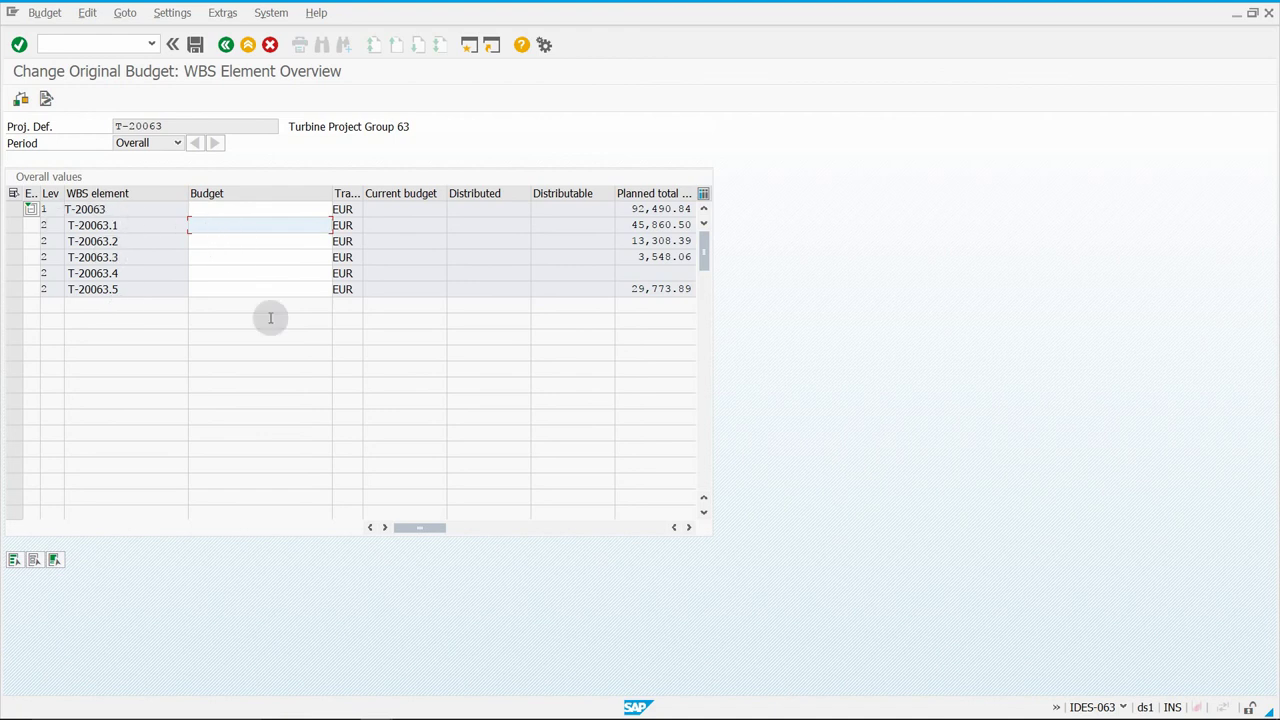
key(BackSpace)
key(Return)
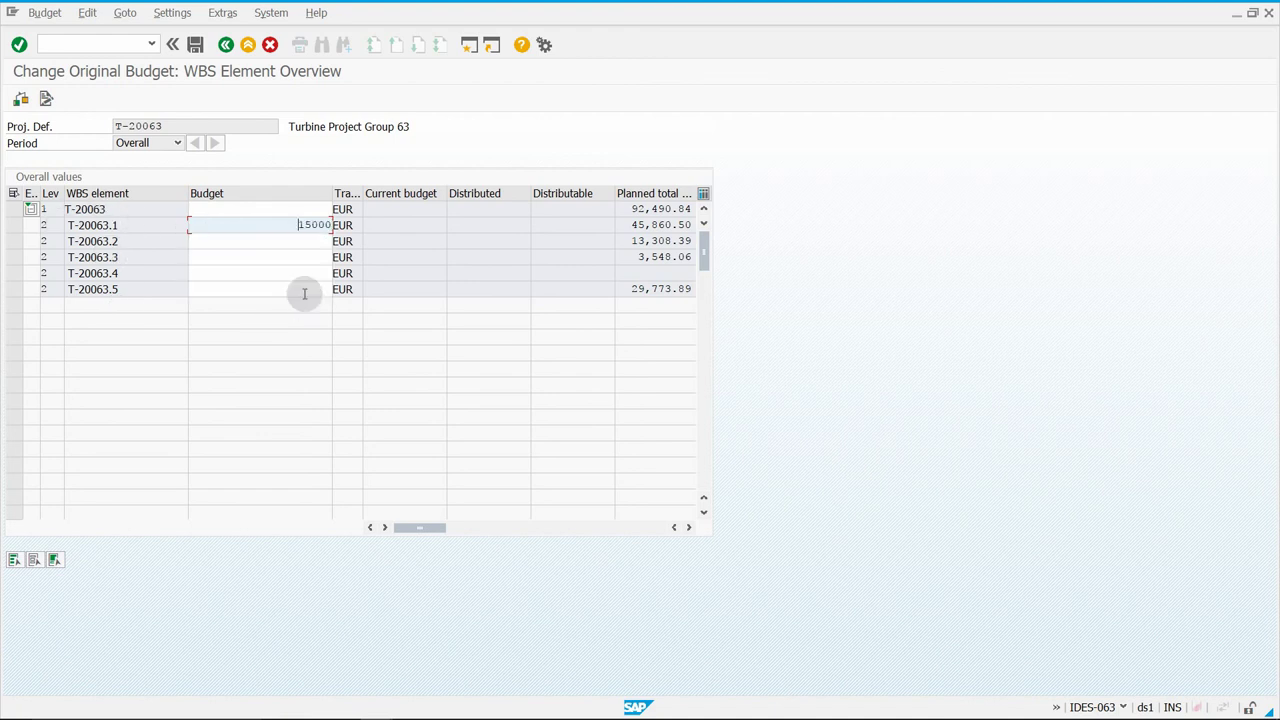
key(Down)
key(BackSpace)
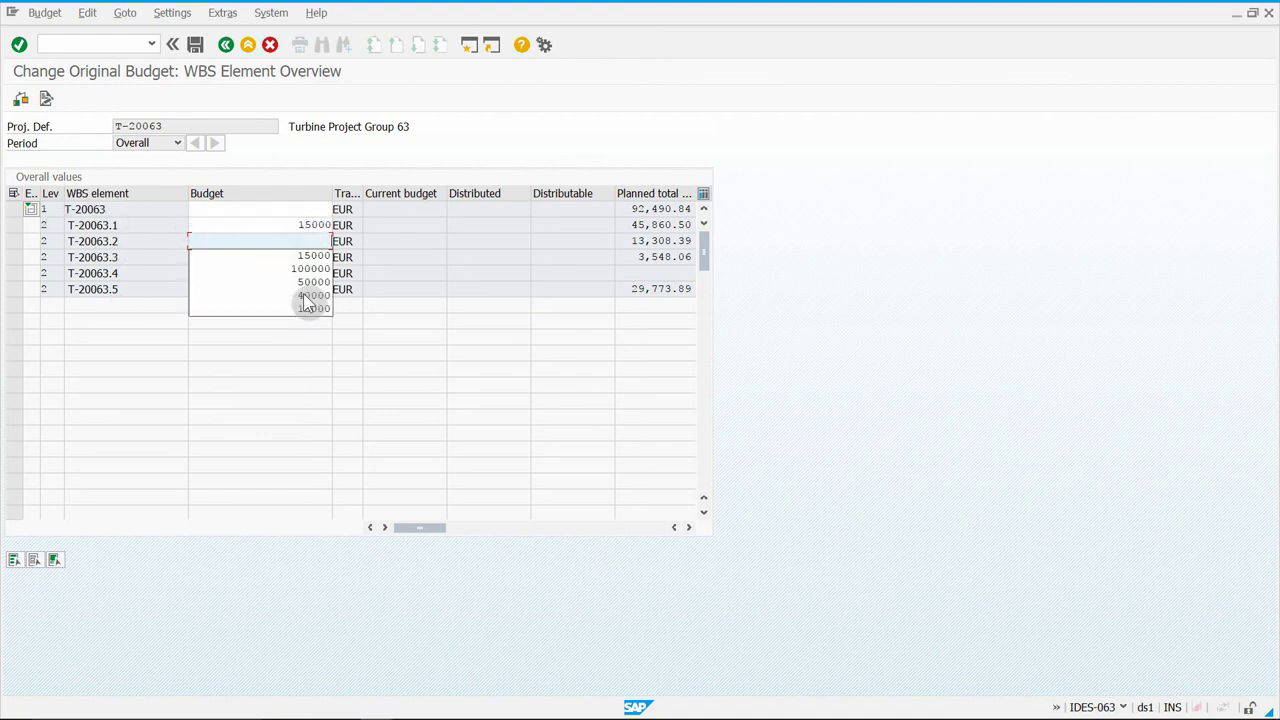
key(Down)
key(Return)
- Enter budgets of 50000 EUR for WBS element T-20063.3 and 40000 EUR for T-20063.4
key(Down)
key(BackSpace)
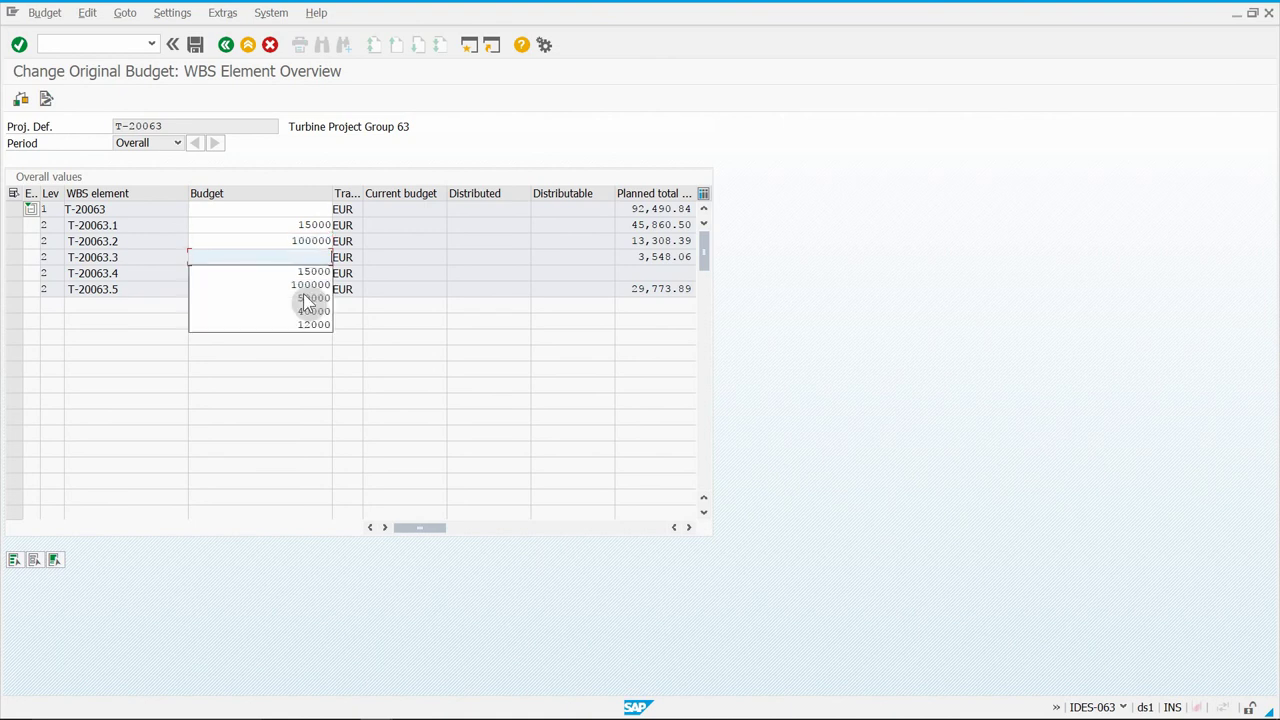
key(Down)
key(Down)
key(Return)
key(Down)
key(BackSpace)
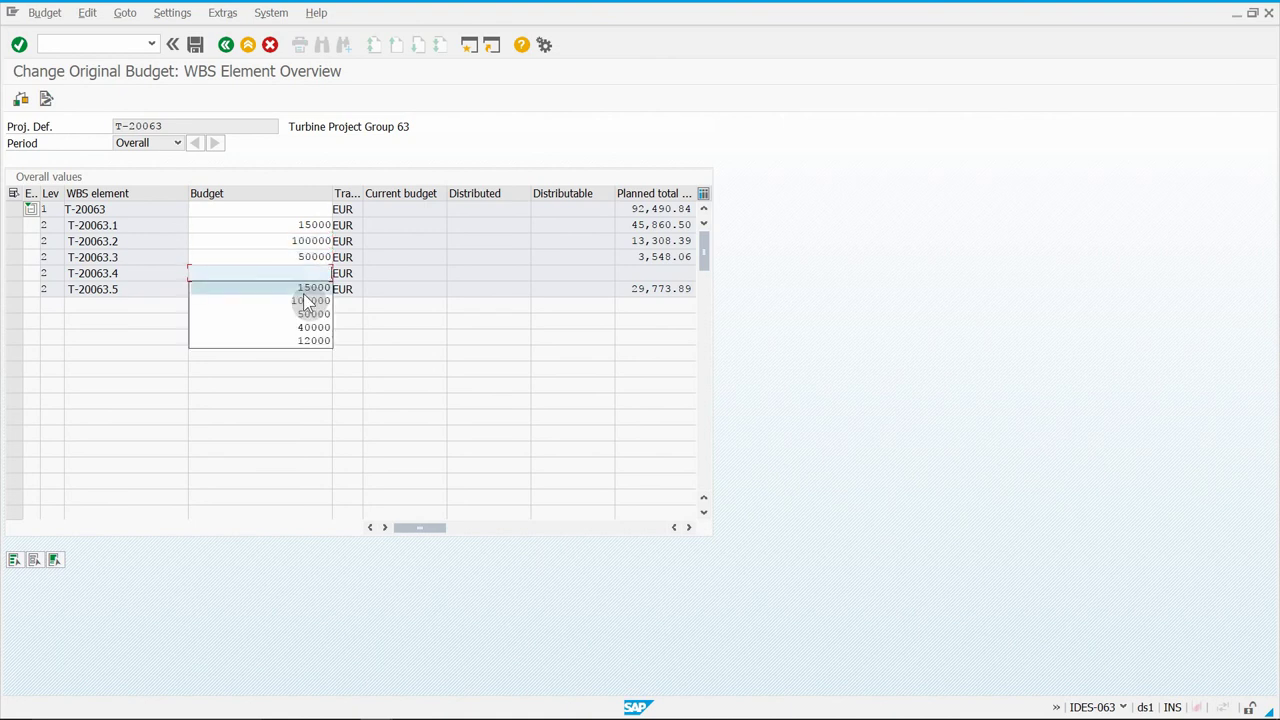
key(Down)
key(Down)
key(Down)
key(Return)
- Enter a budget of 12000 EUR for WBS element T-20063.5
key(Down)
key(BackSpace)
key(Down)
key(Down)
key(Down)
key(Down)
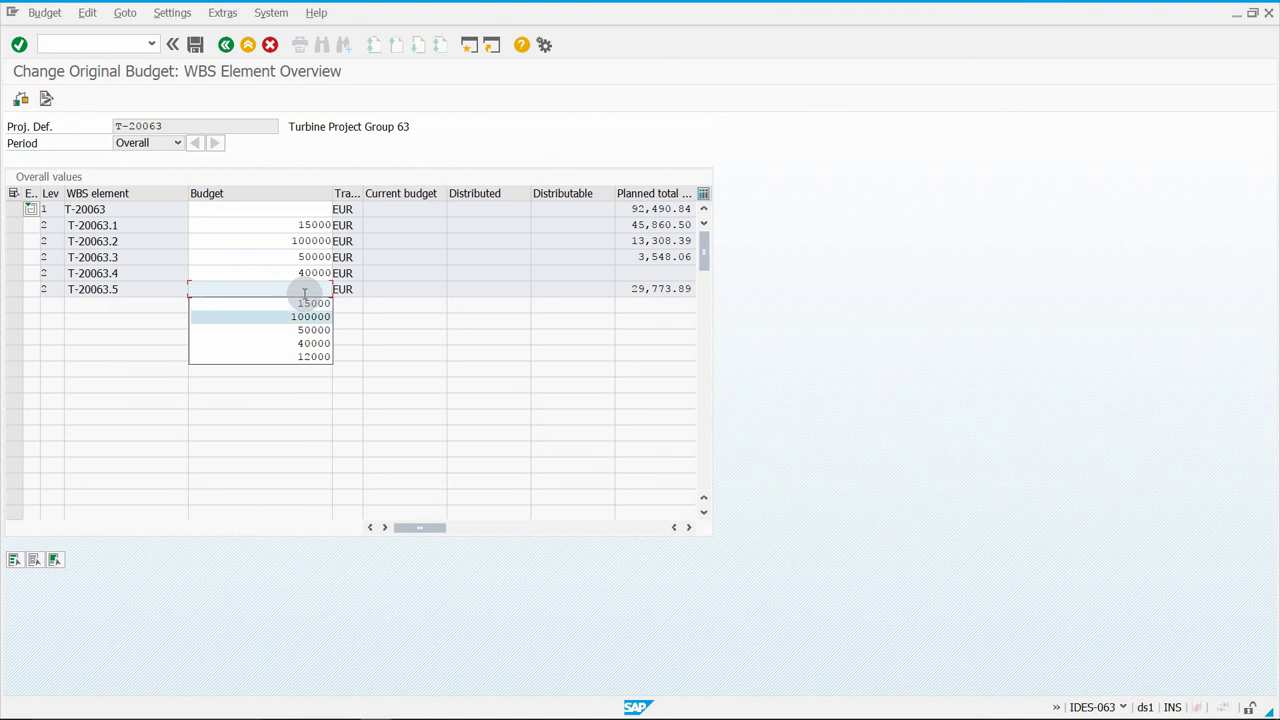
key(Return)
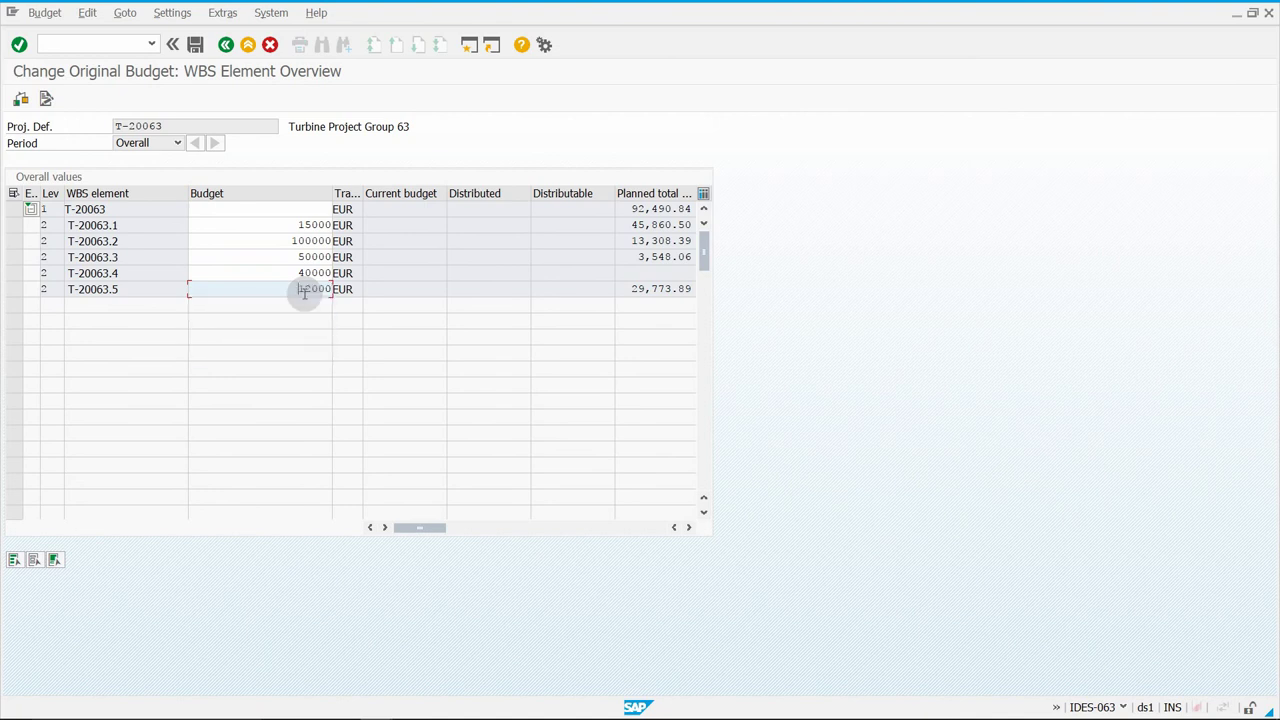
- Validate the entered budgets and total them up into the top-level WBS element T-20063
click(280, 213)
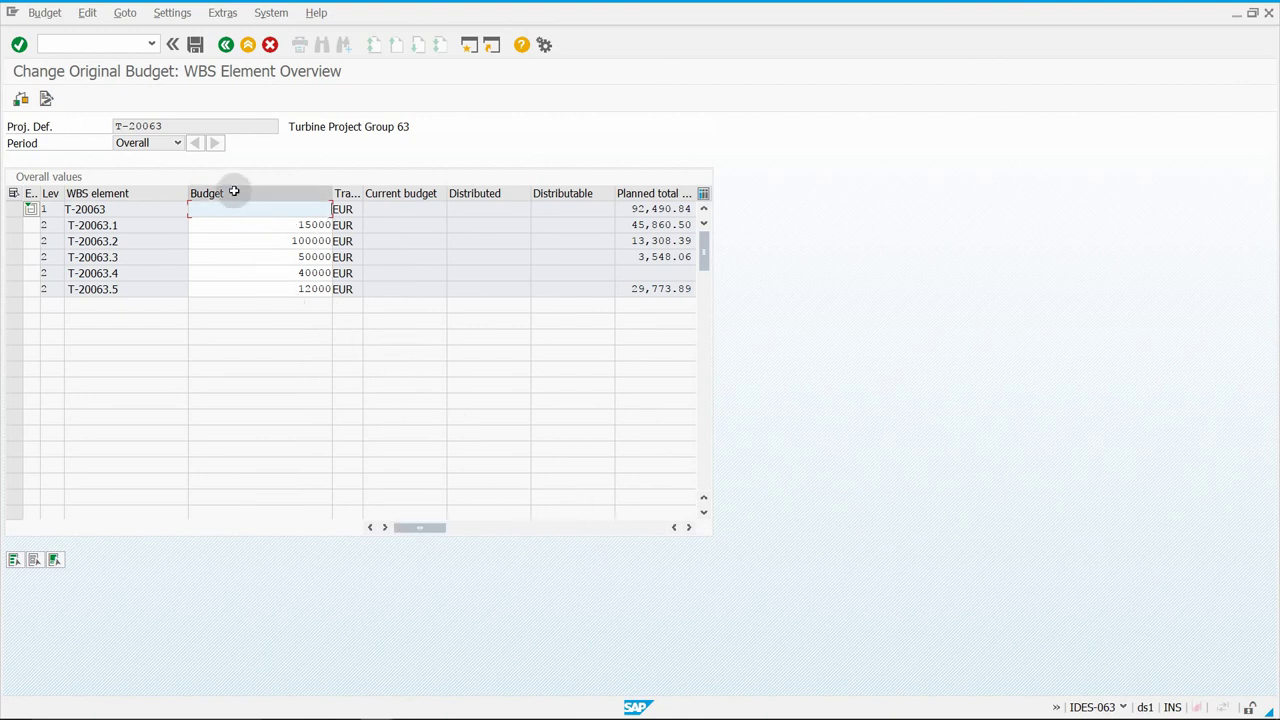
click(290, 226)
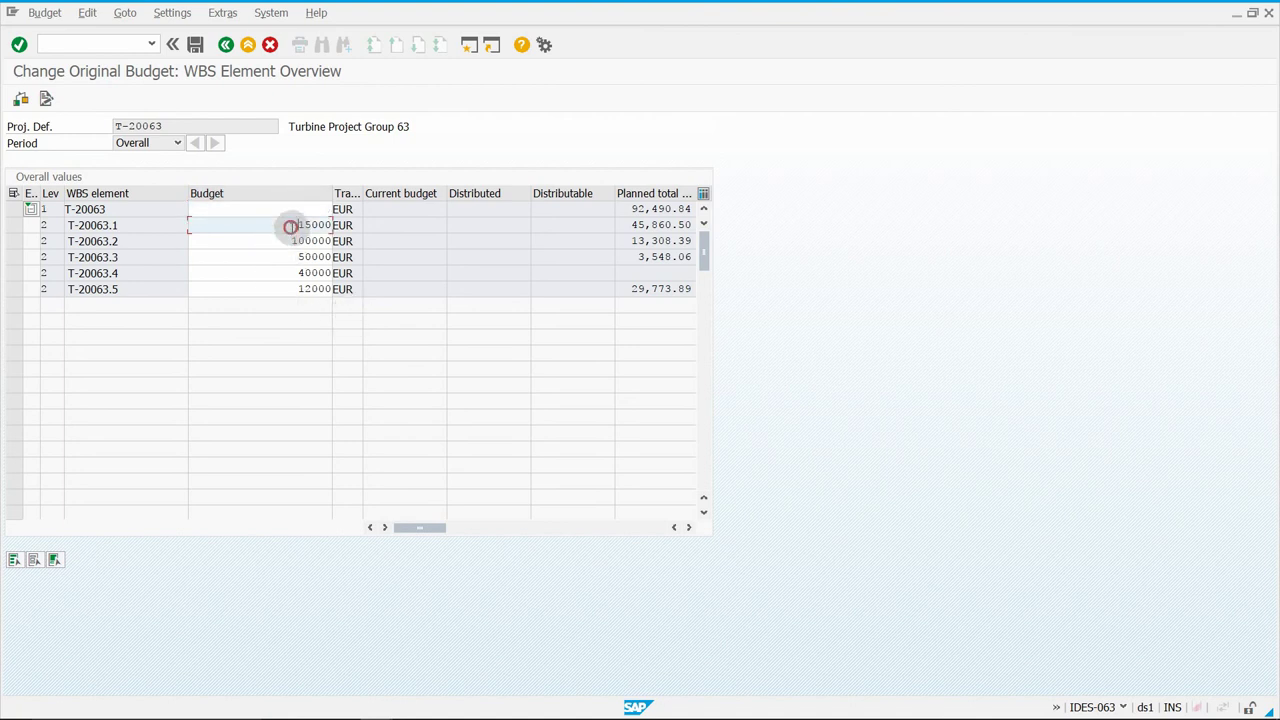
click(19, 45)
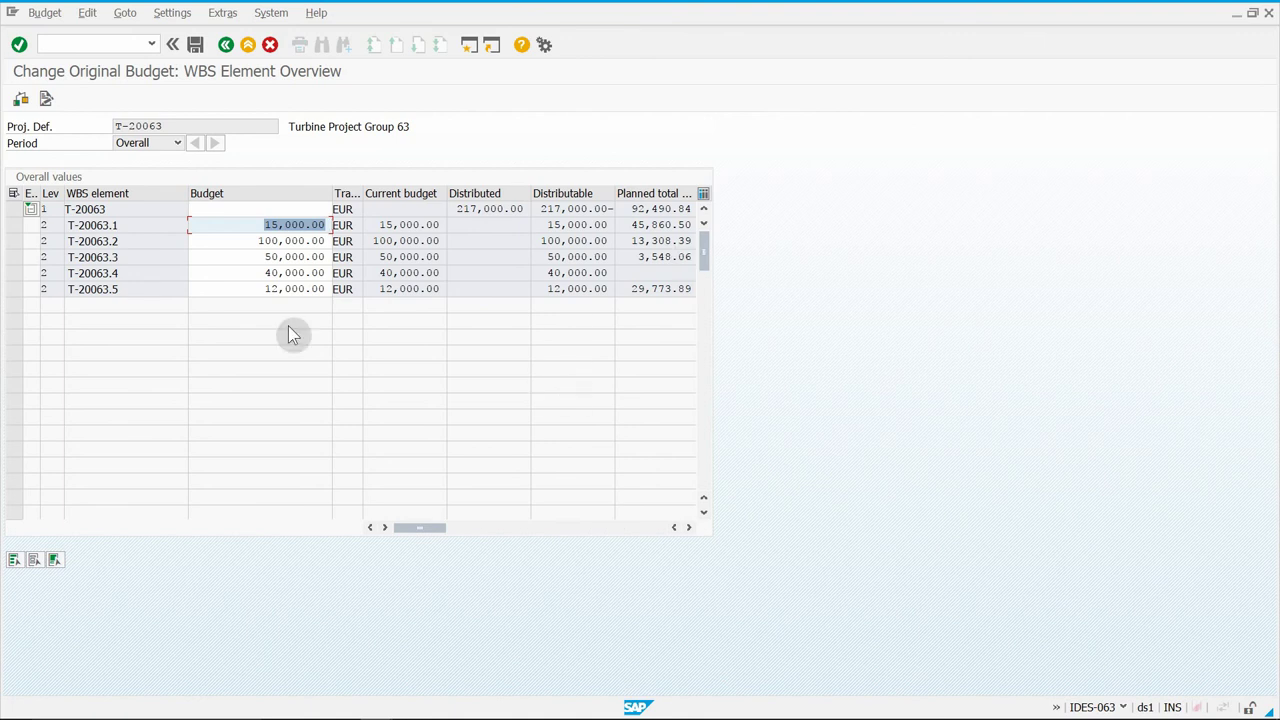
click(260, 241)
click(292, 209)
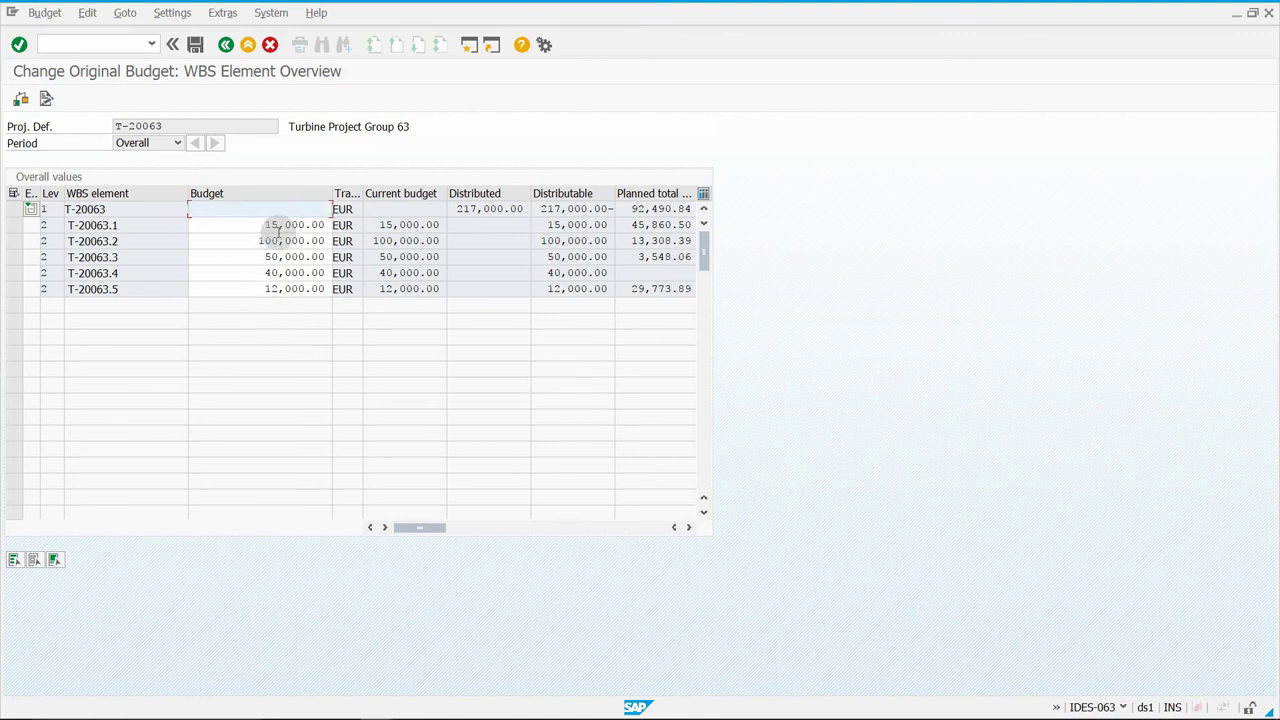
click(82, 18)
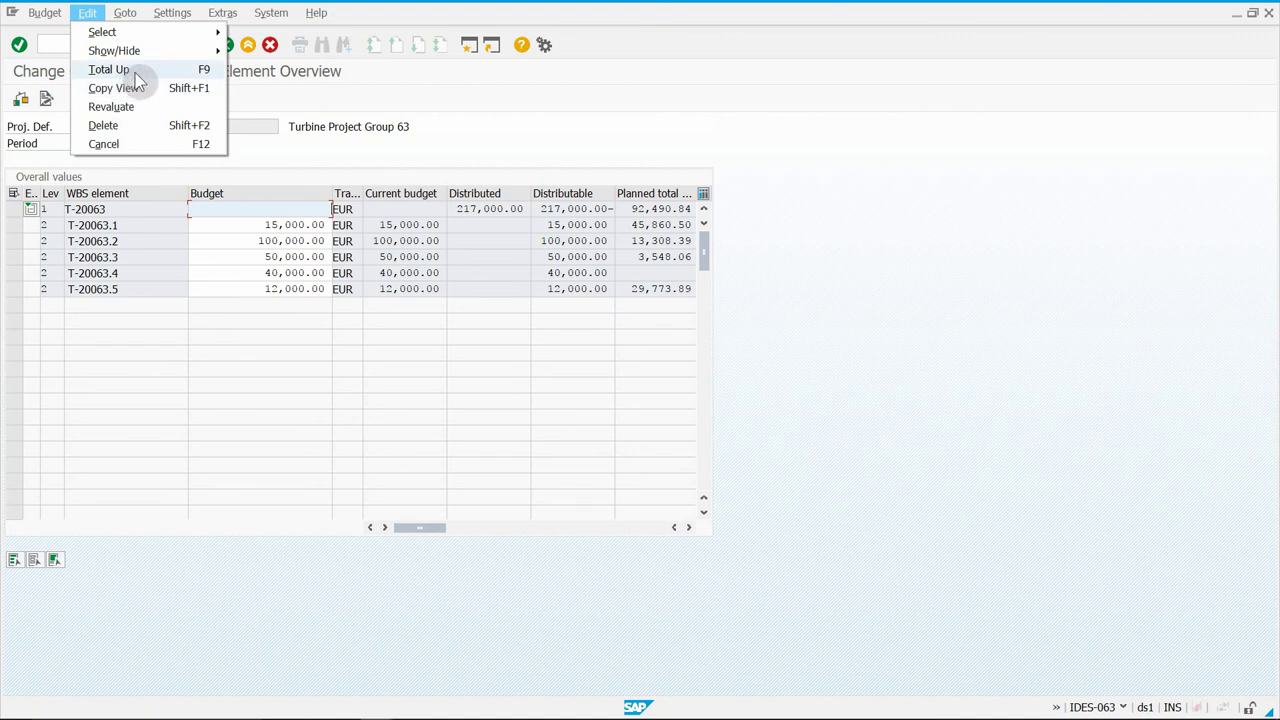
click(135, 72)
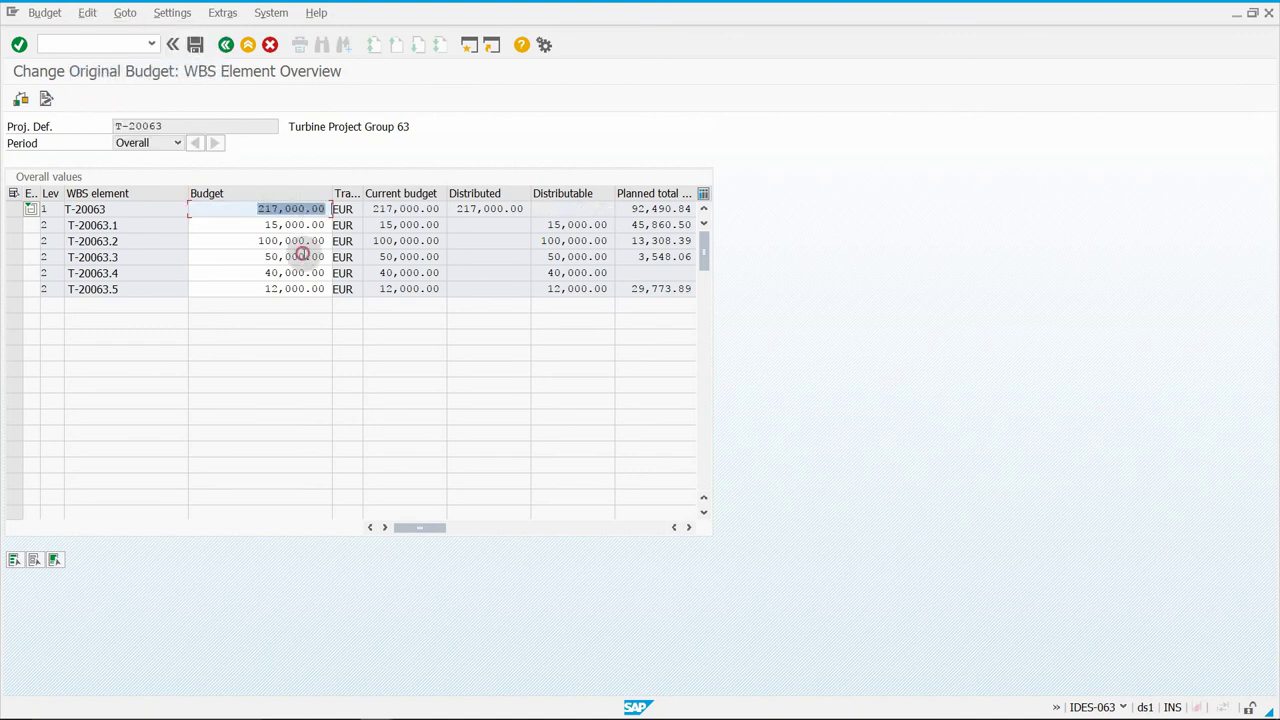
click(298, 256)
click(302, 208)
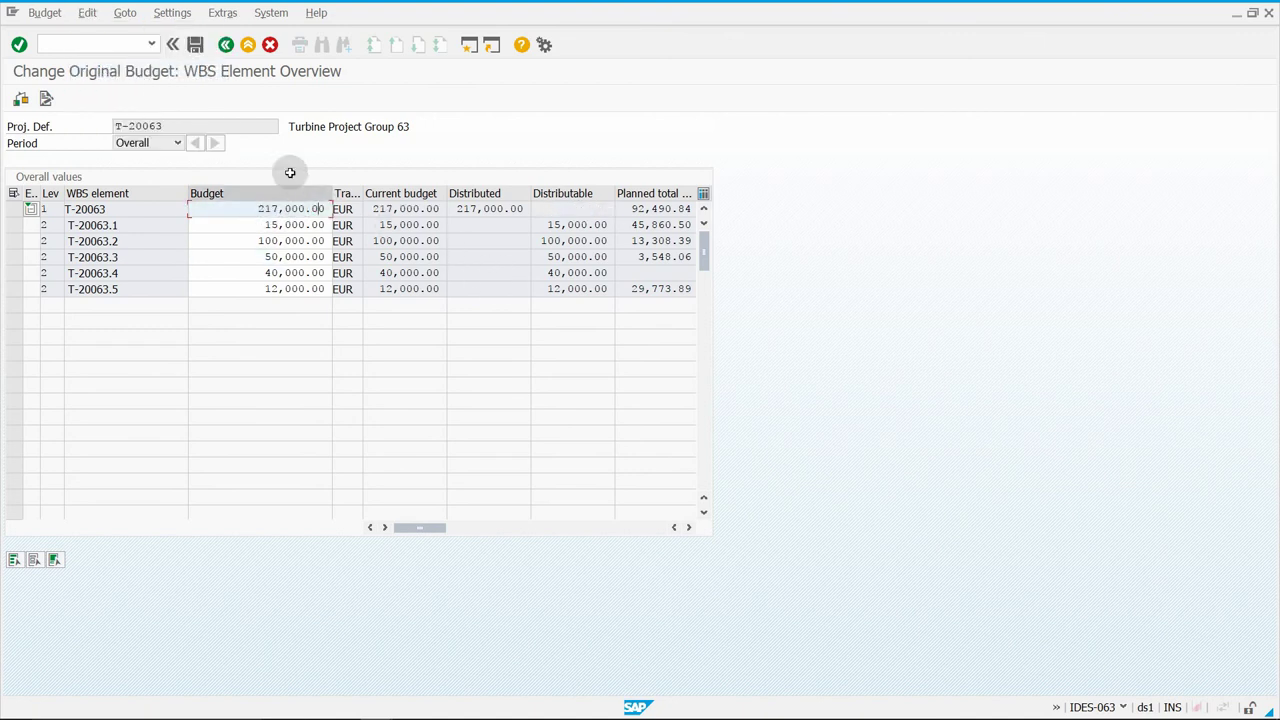
click(248, 133)
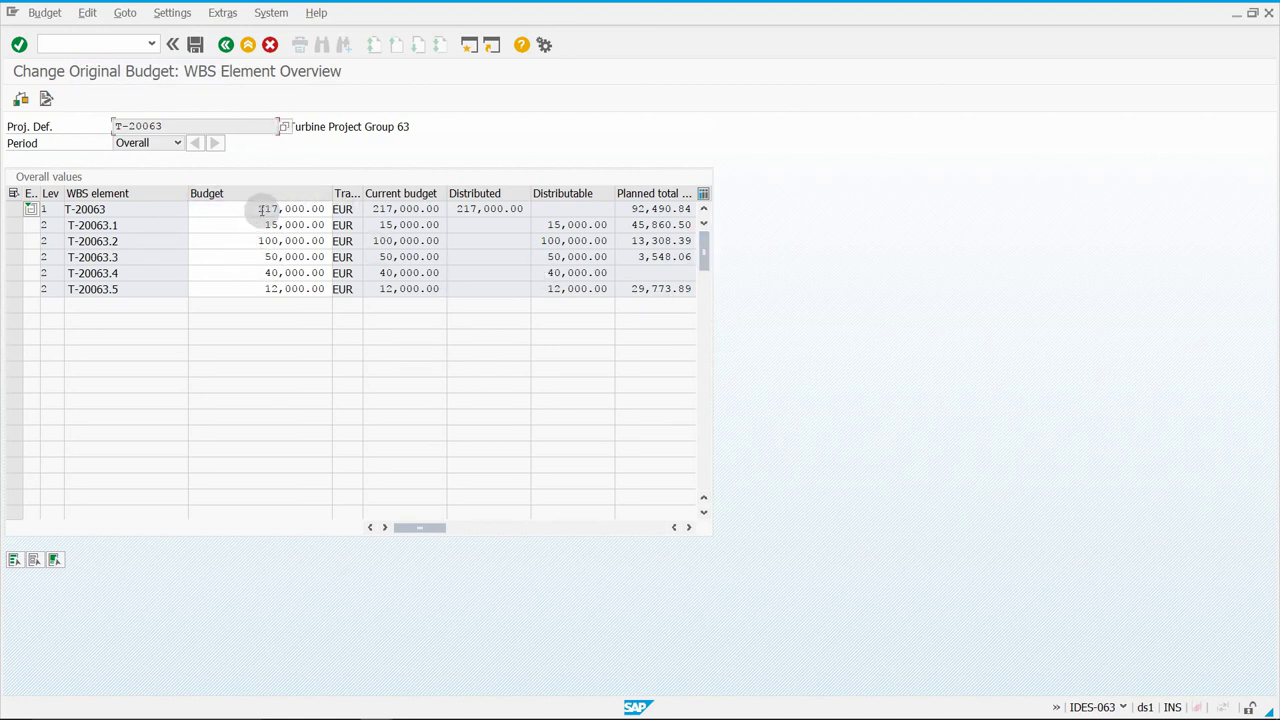
click(252, 257)
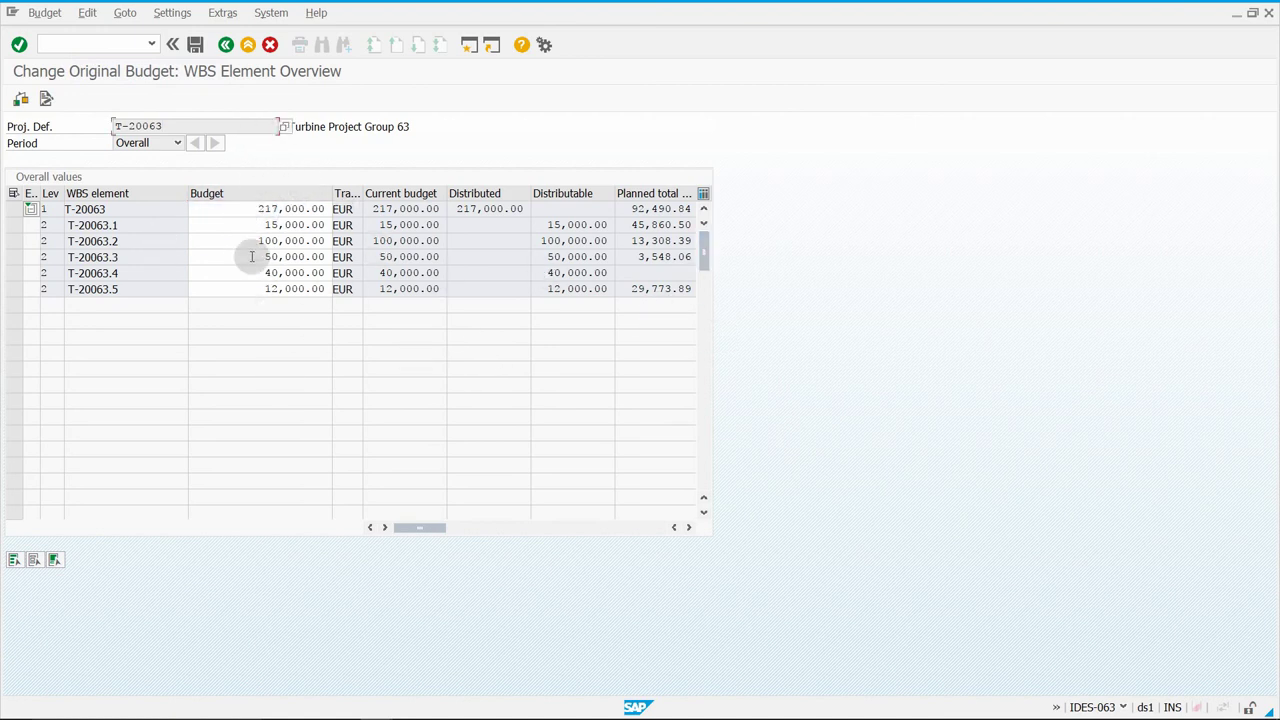
click(407, 126)
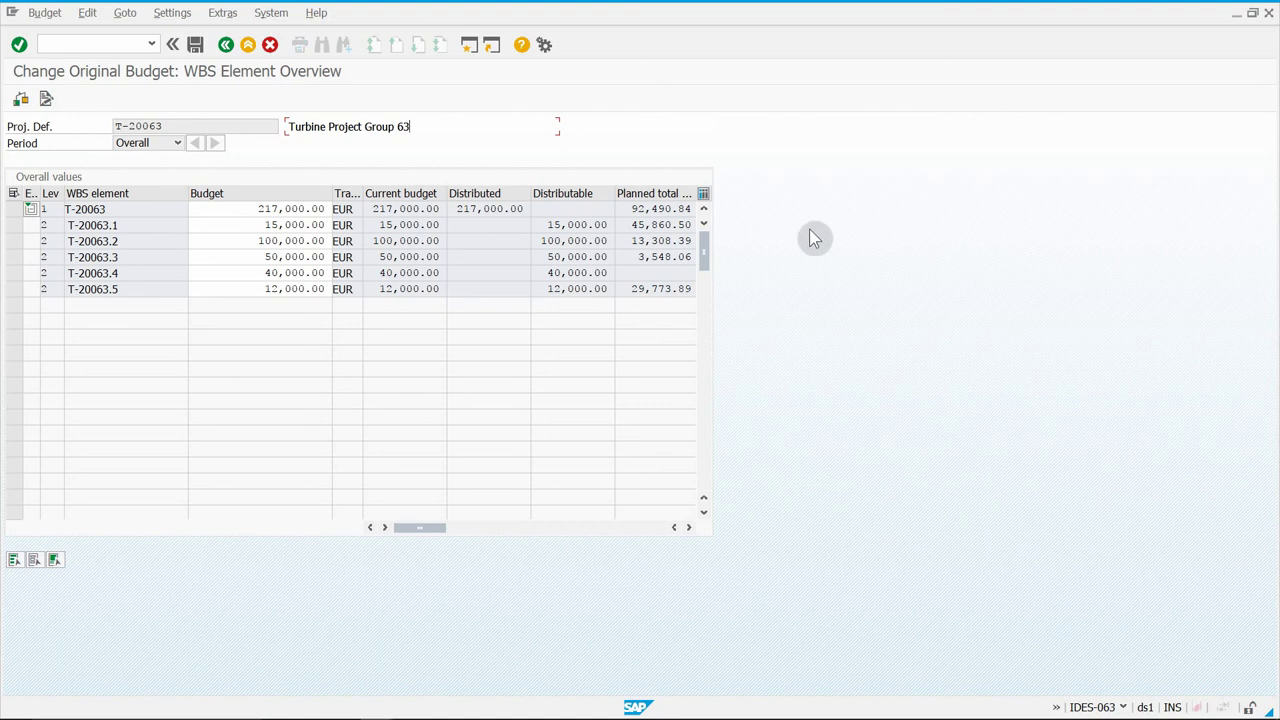
- Save the original budget entries for T-20063 and return to the SAP menu with the Budgeting folder collapsed
click(195, 47)
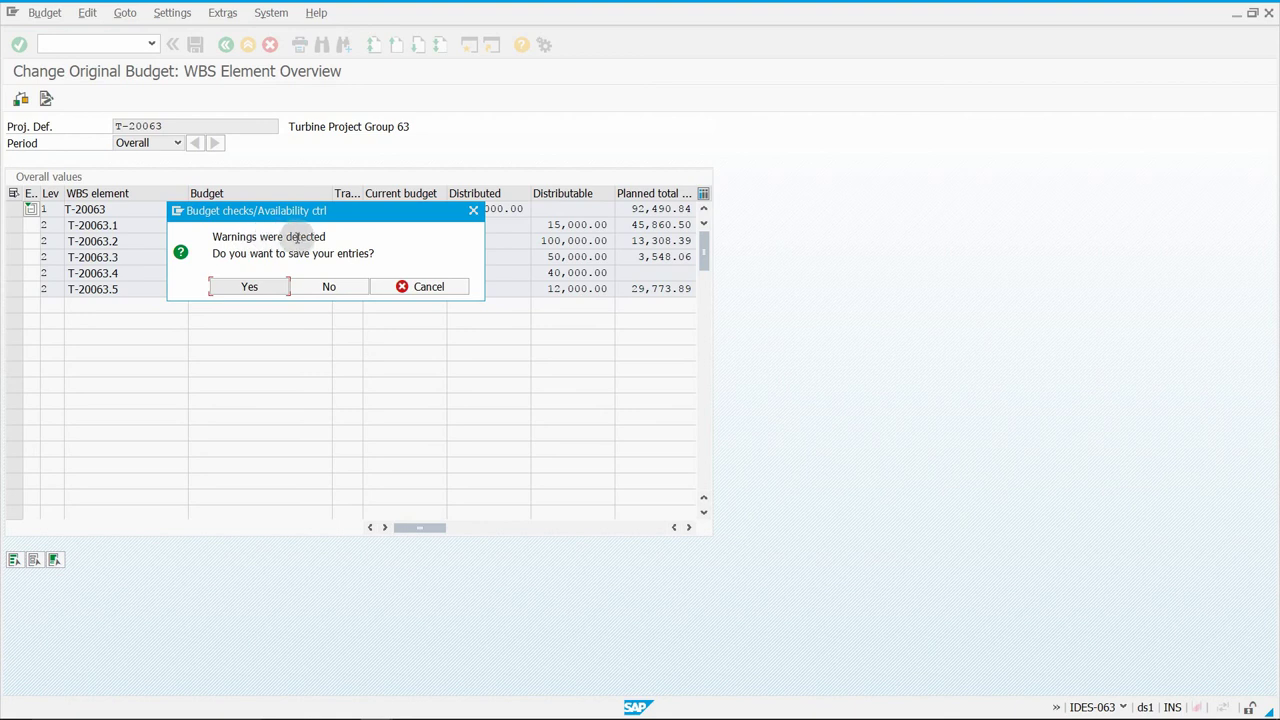
click(278, 284)
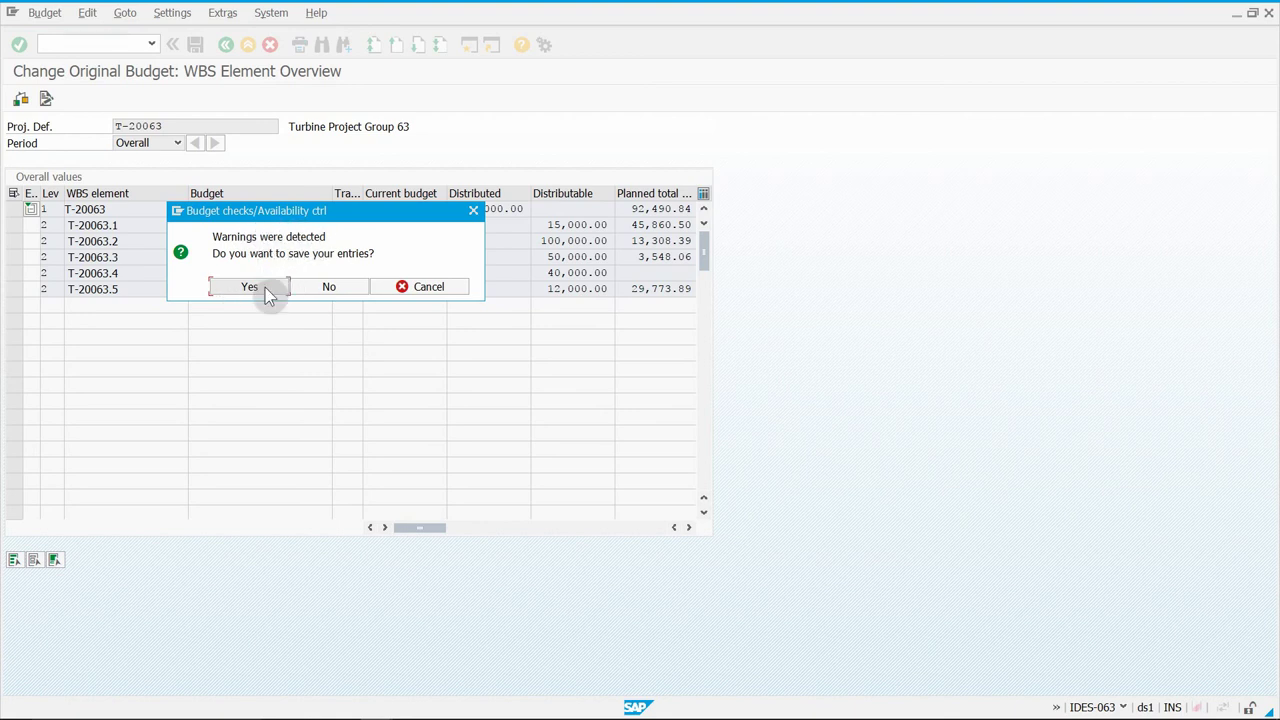
click(266, 289)
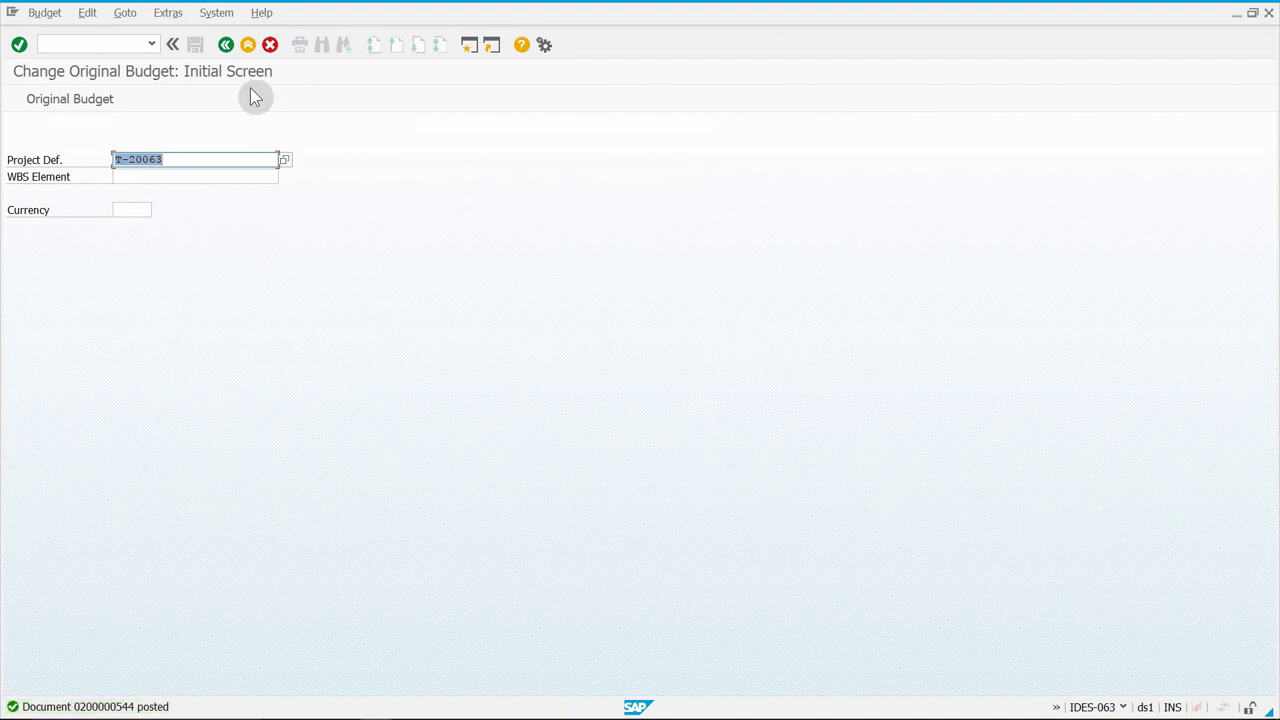
click(226, 44)
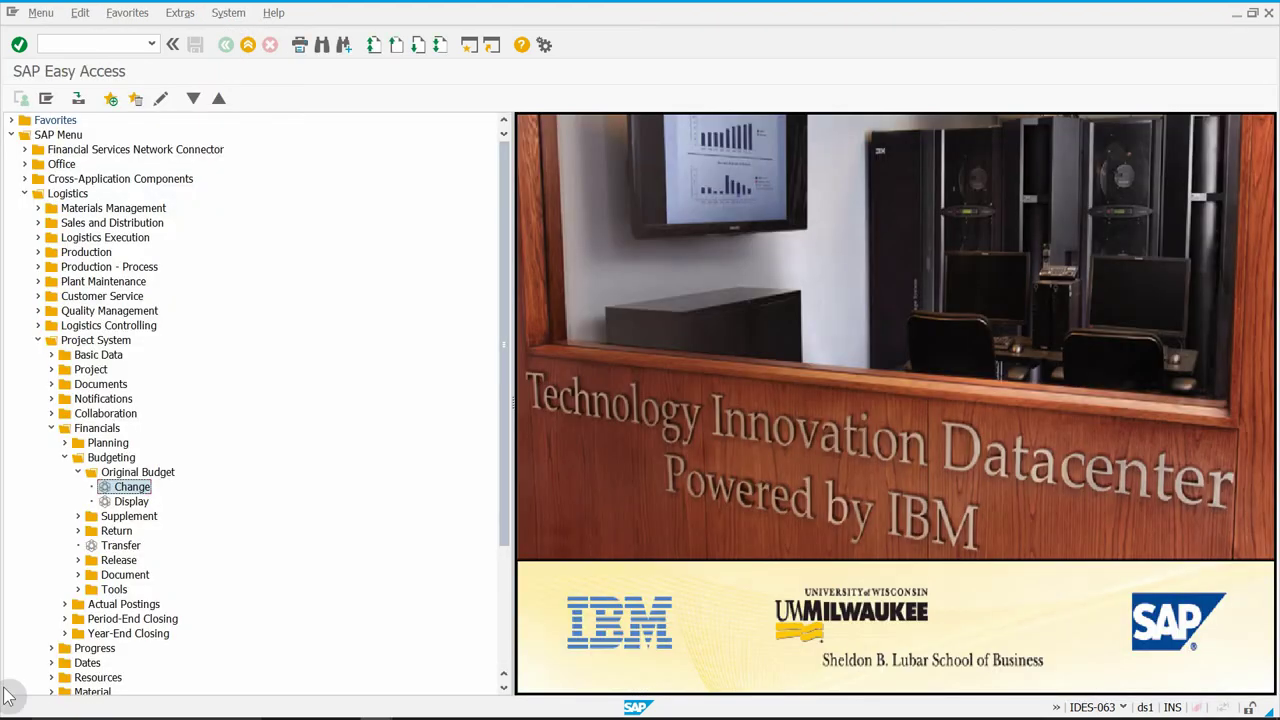
click(64, 457)
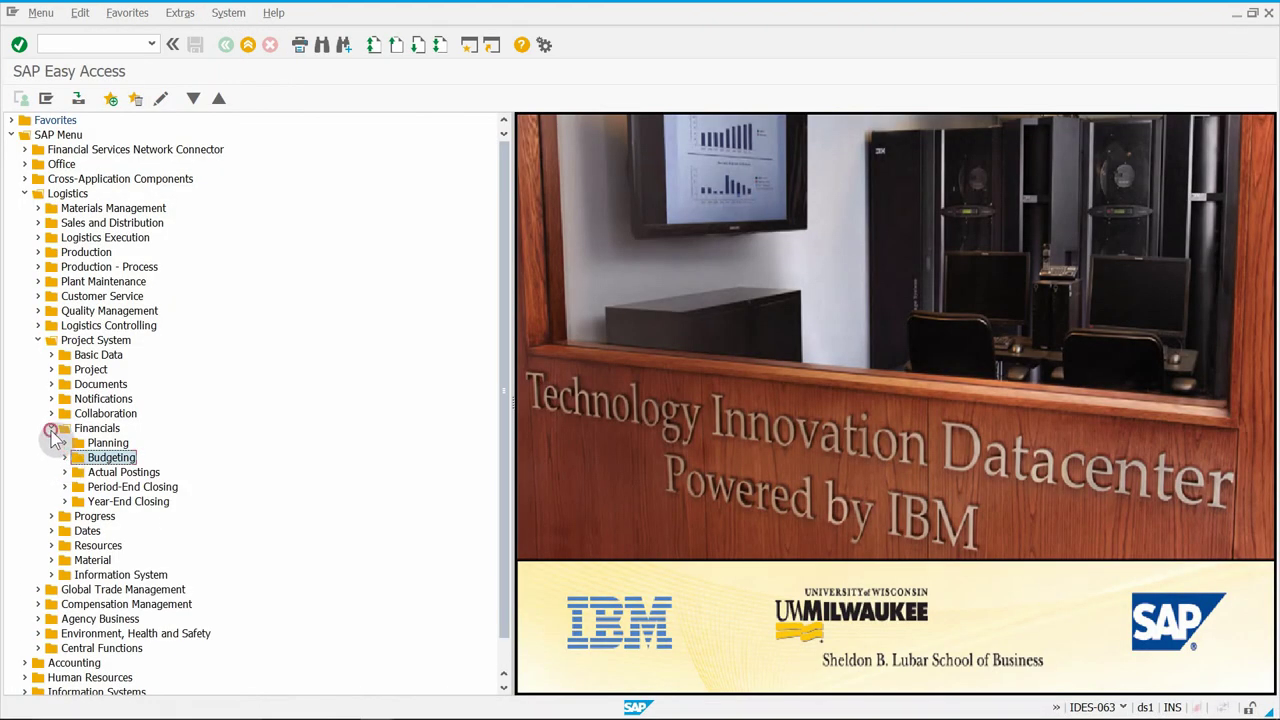
- Open the turbine project of group 63 in Project Builder from the last processed projects
click(51, 428)
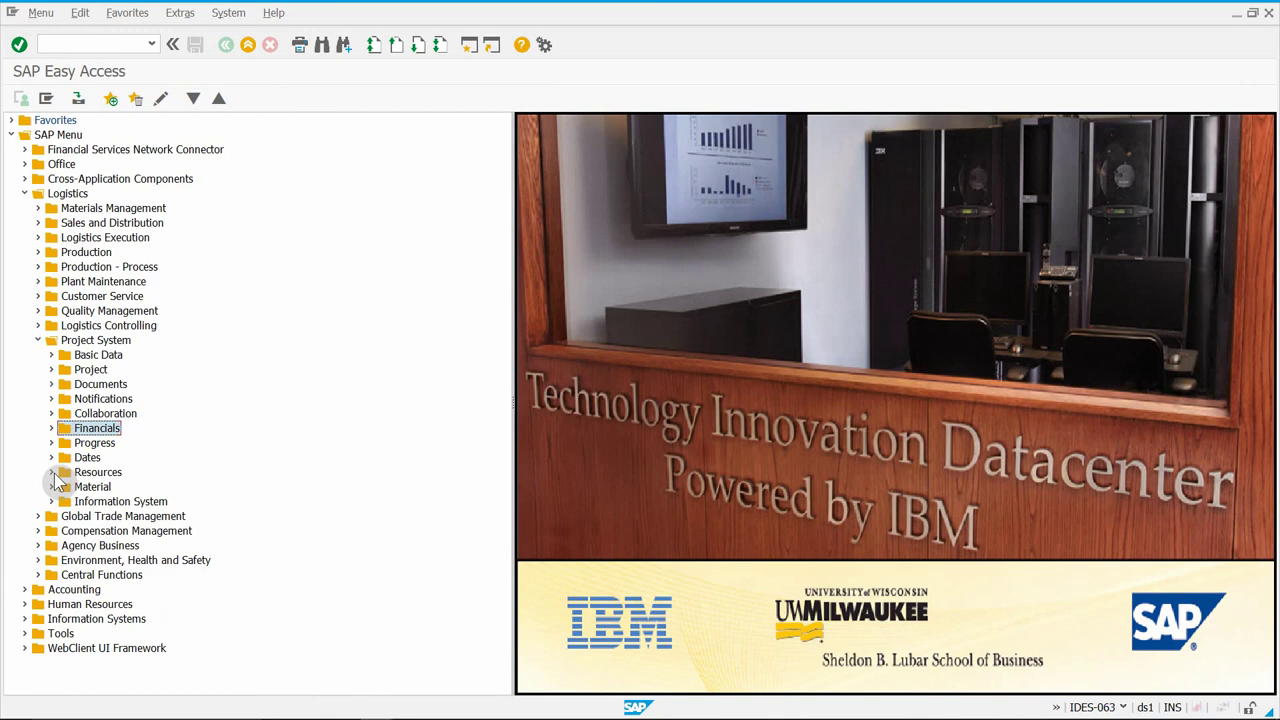
click(75, 340)
click(62, 372)
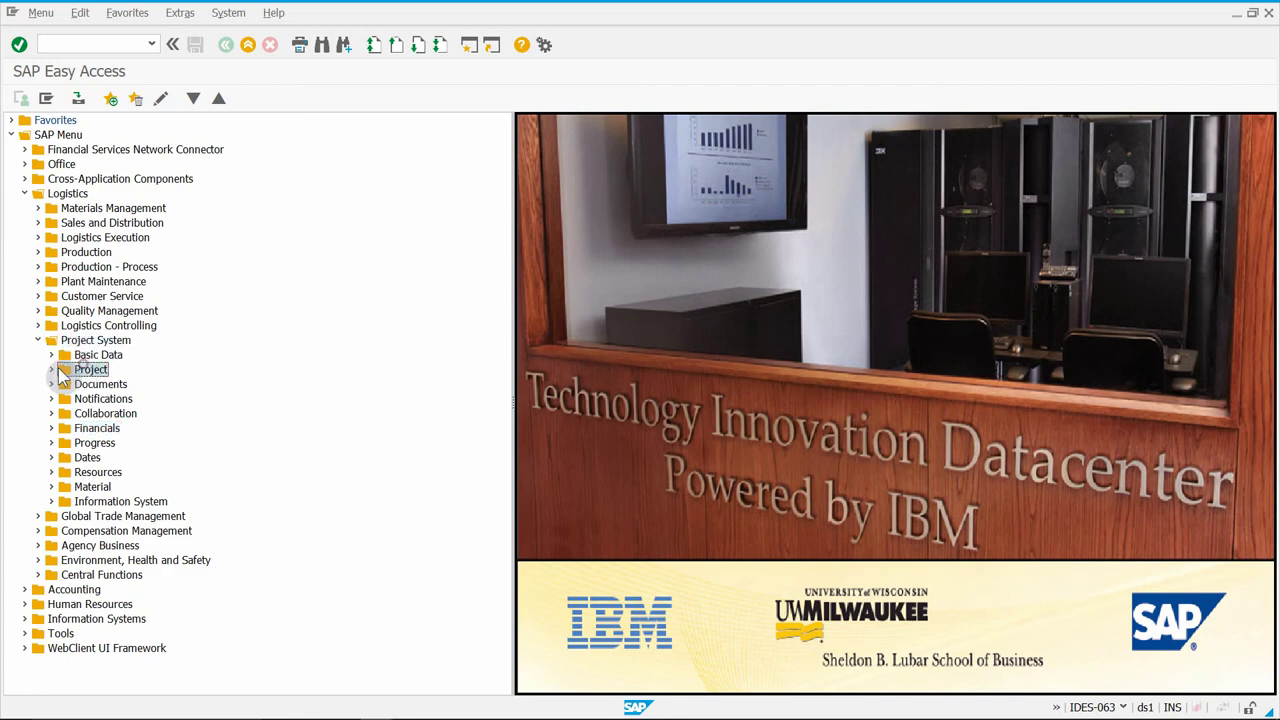
click(51, 369)
click(112, 400)
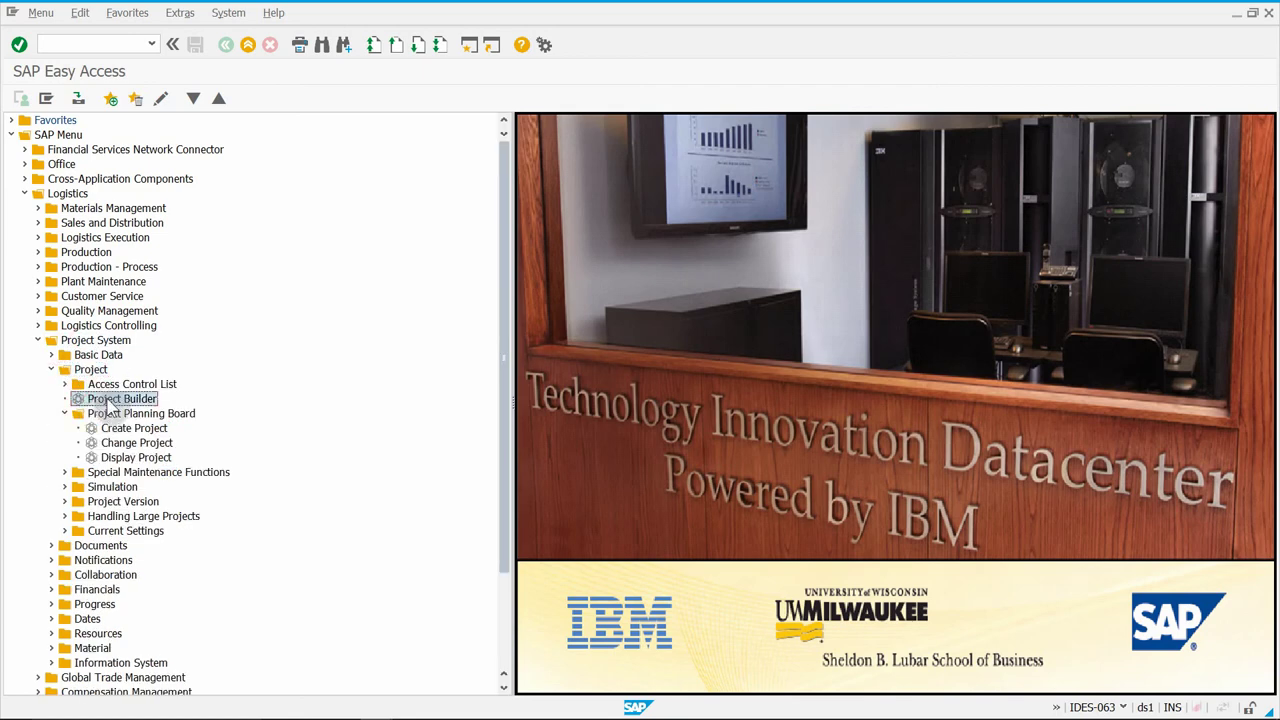
double_click(108, 404)
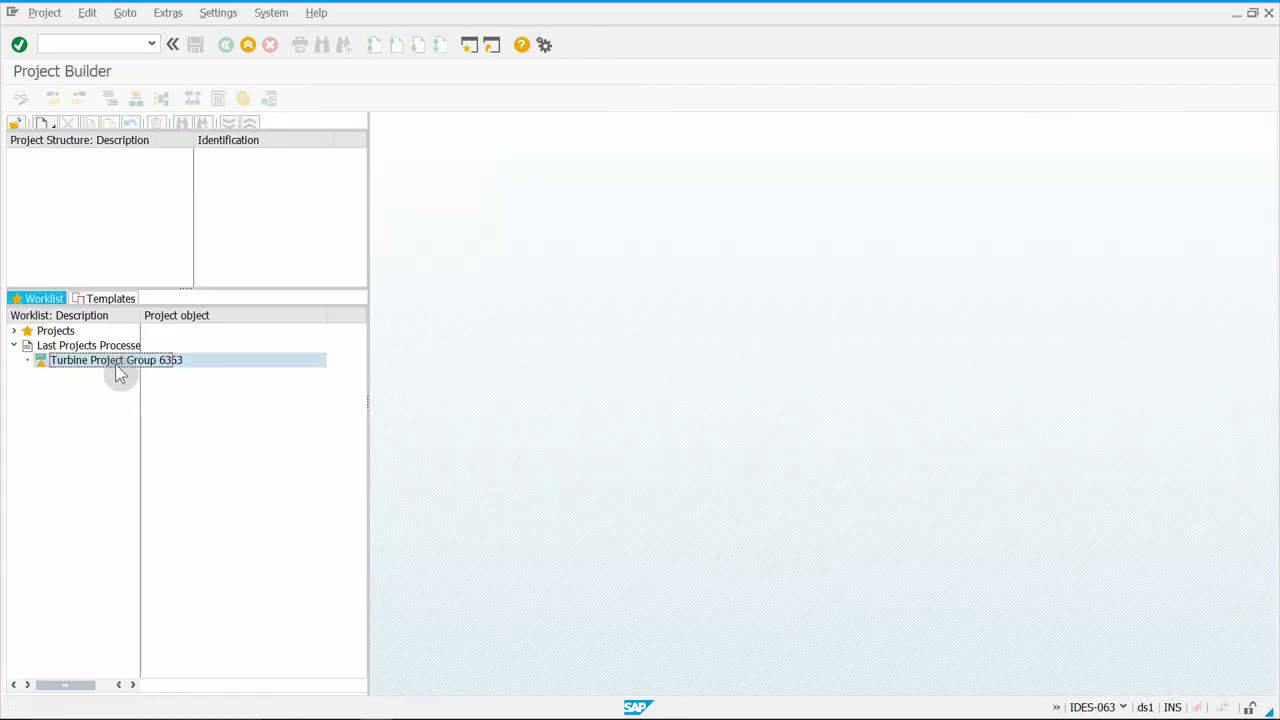
click(113, 362)
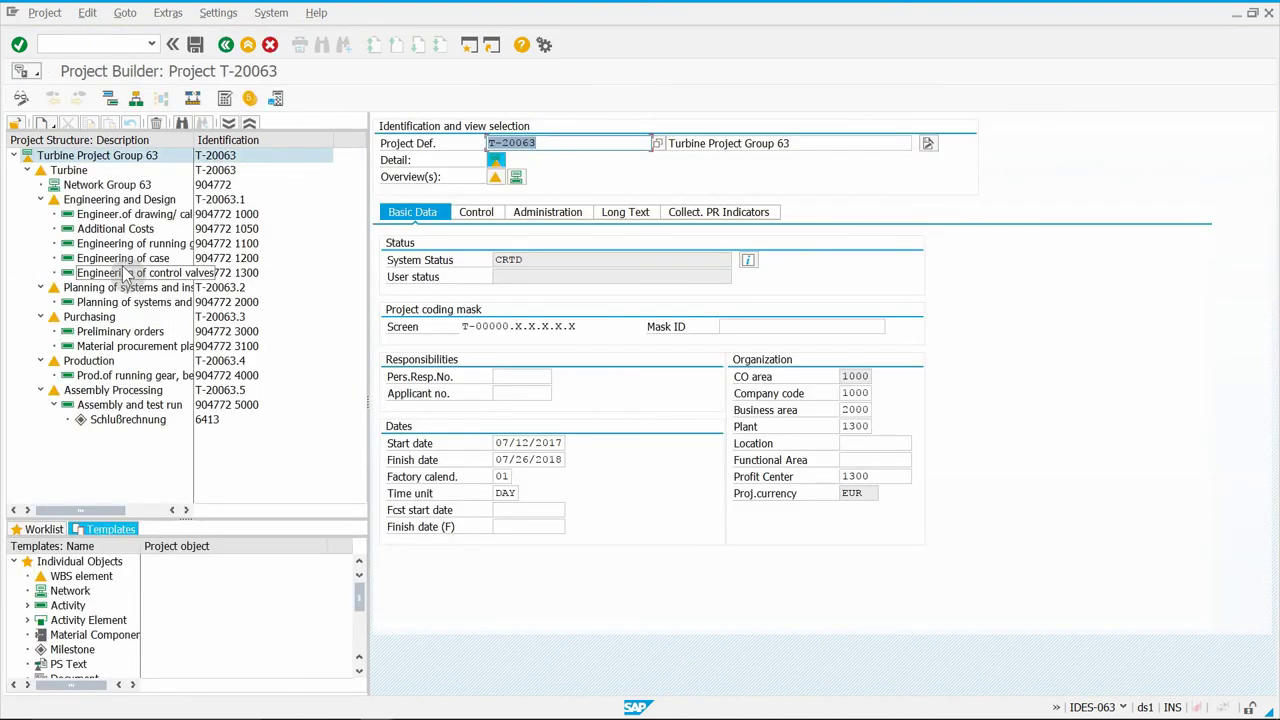
- Release the project definition of T-20063 by setting its status to Release
click(108, 157)
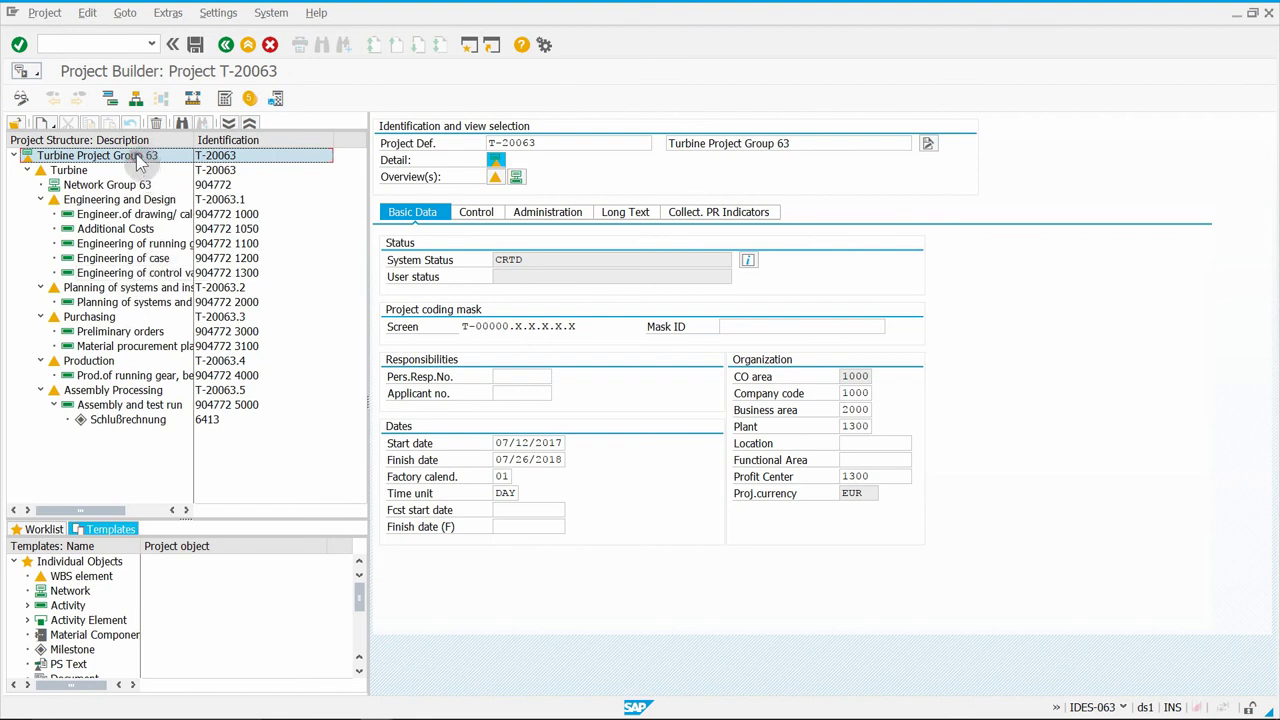
click(67, 157)
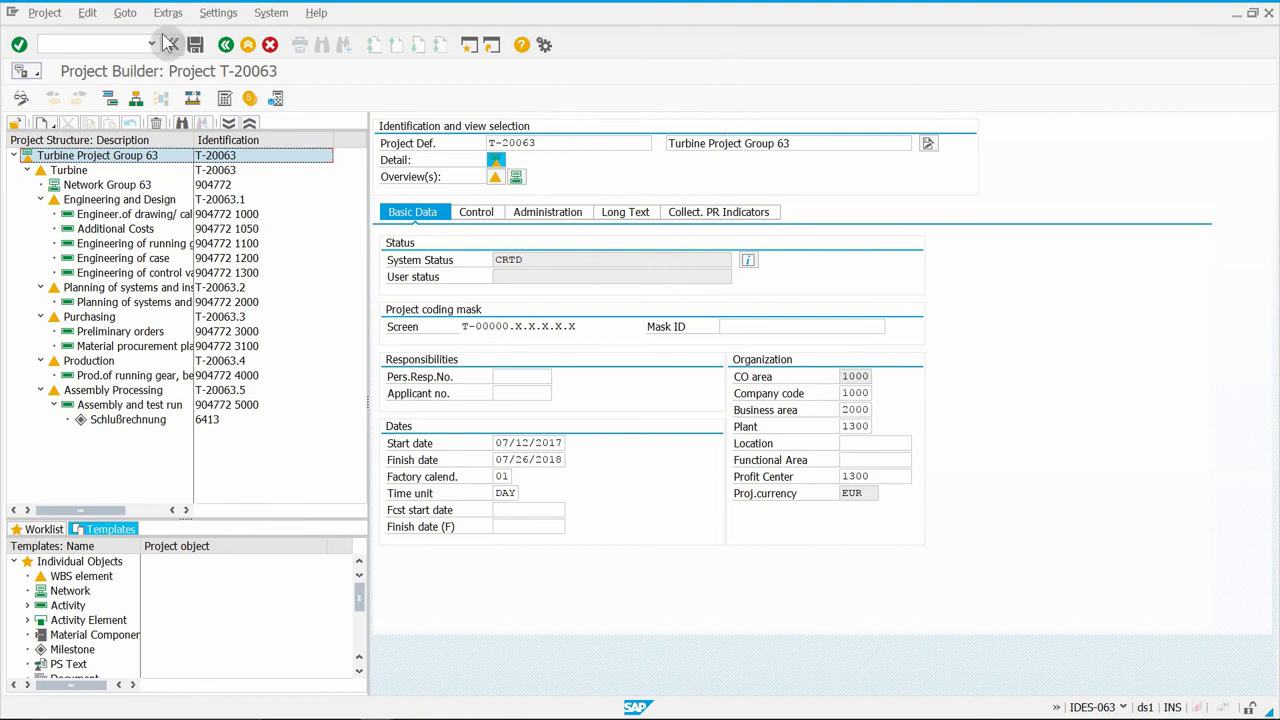
click(88, 14)
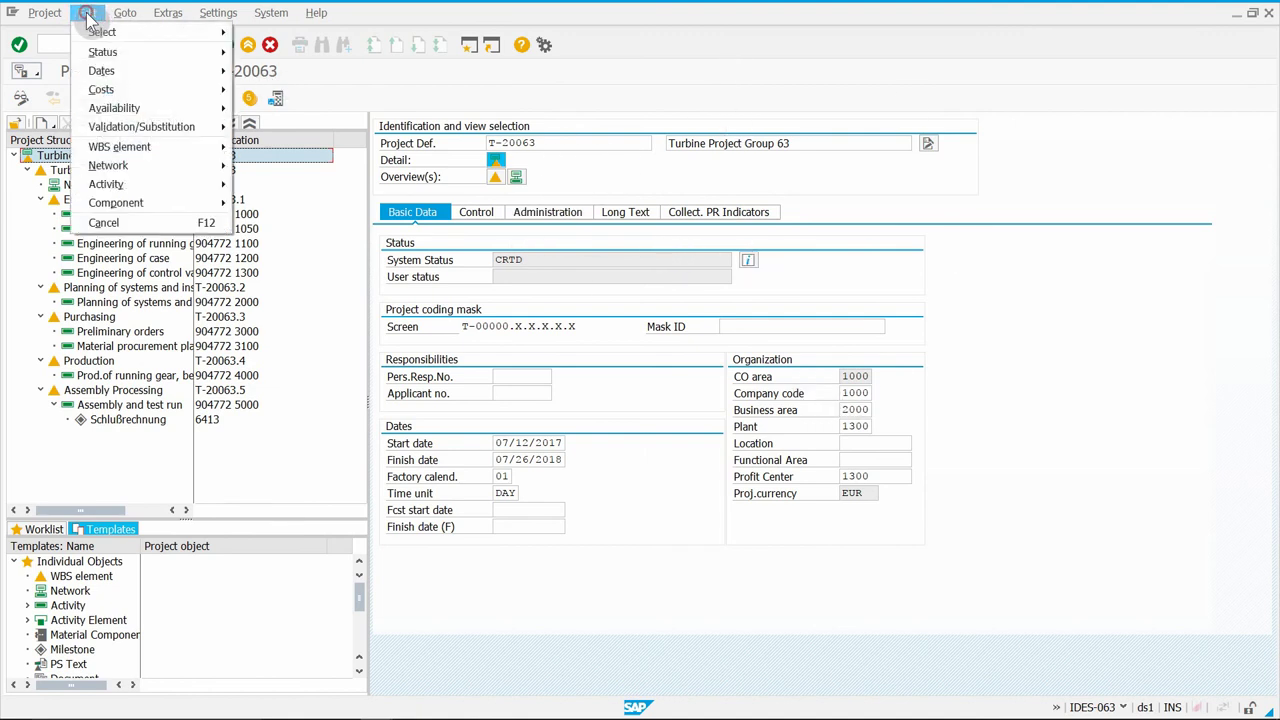
click(88, 14)
click(88, 14)
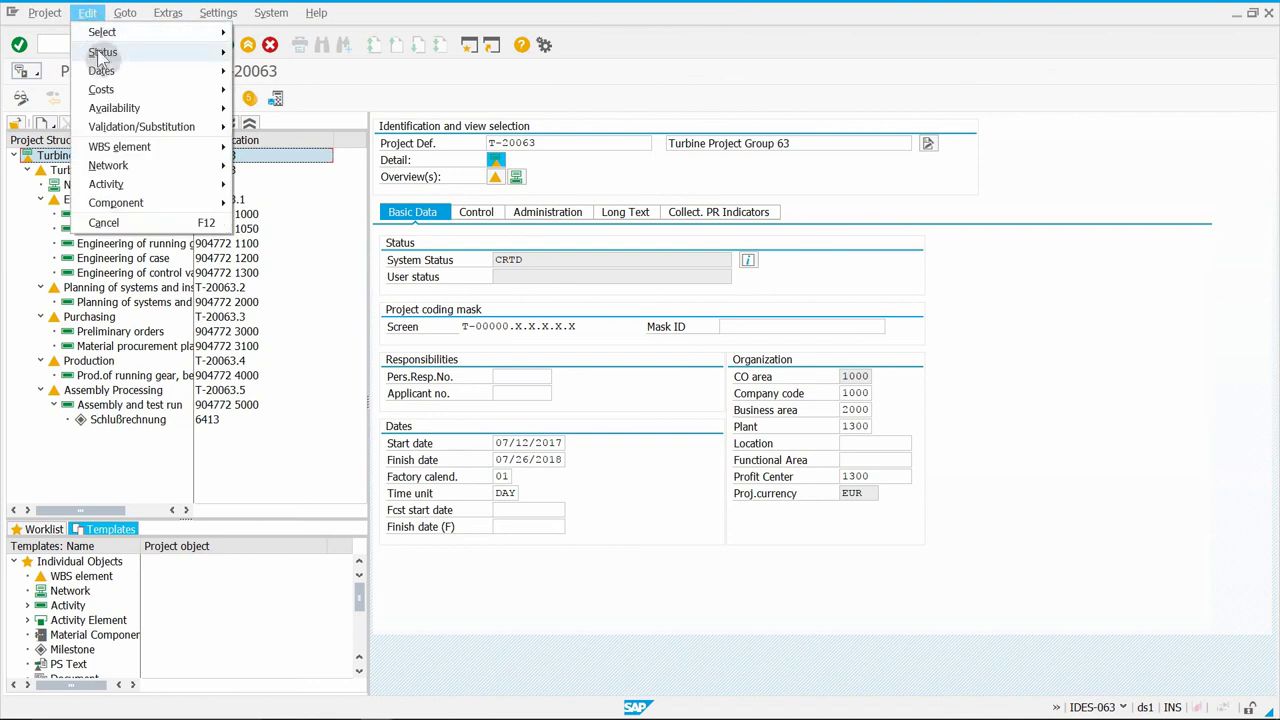
mouse_move(170, 52)
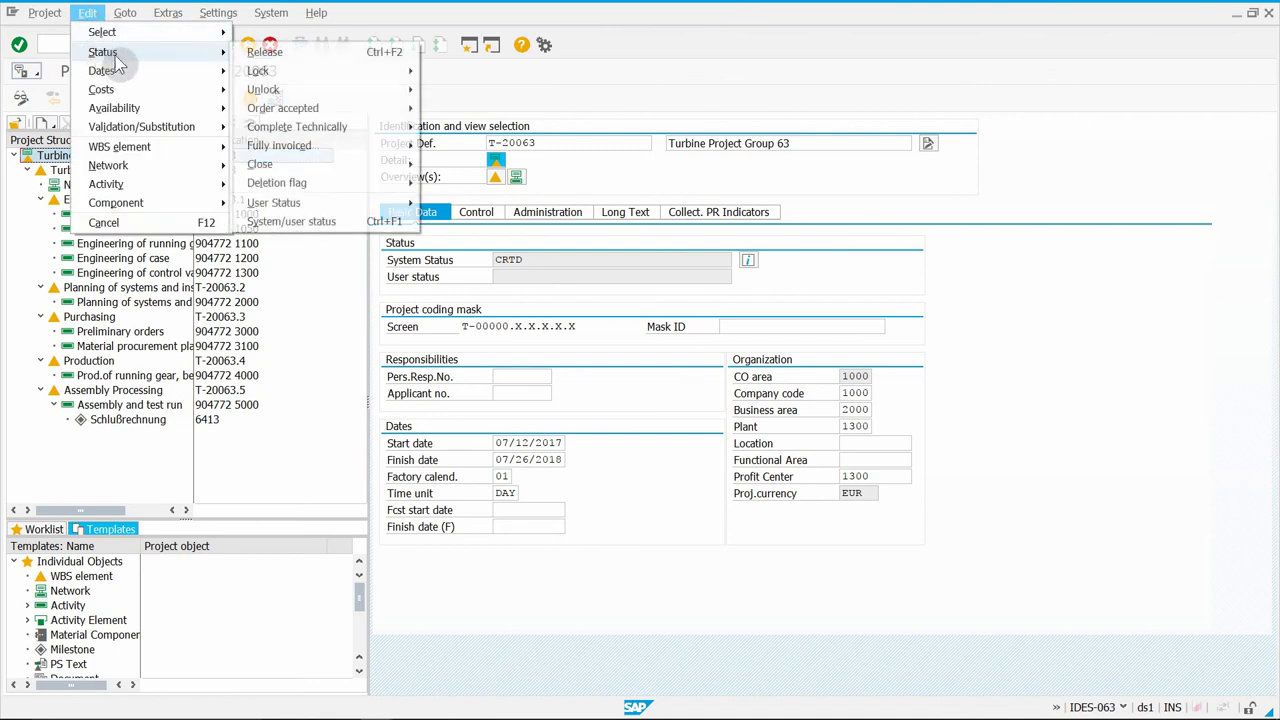
click(306, 56)
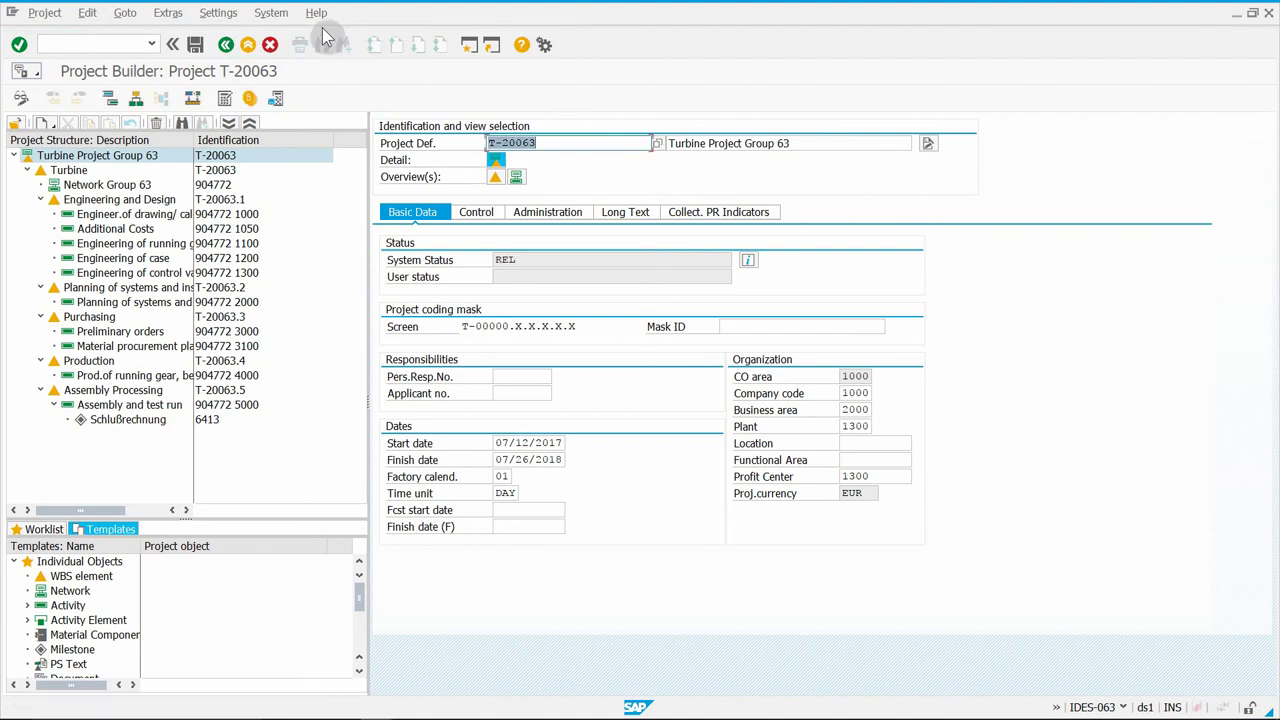
- Check the system status of project T-20063, save the project and return to the SAP menu
click(512, 261)
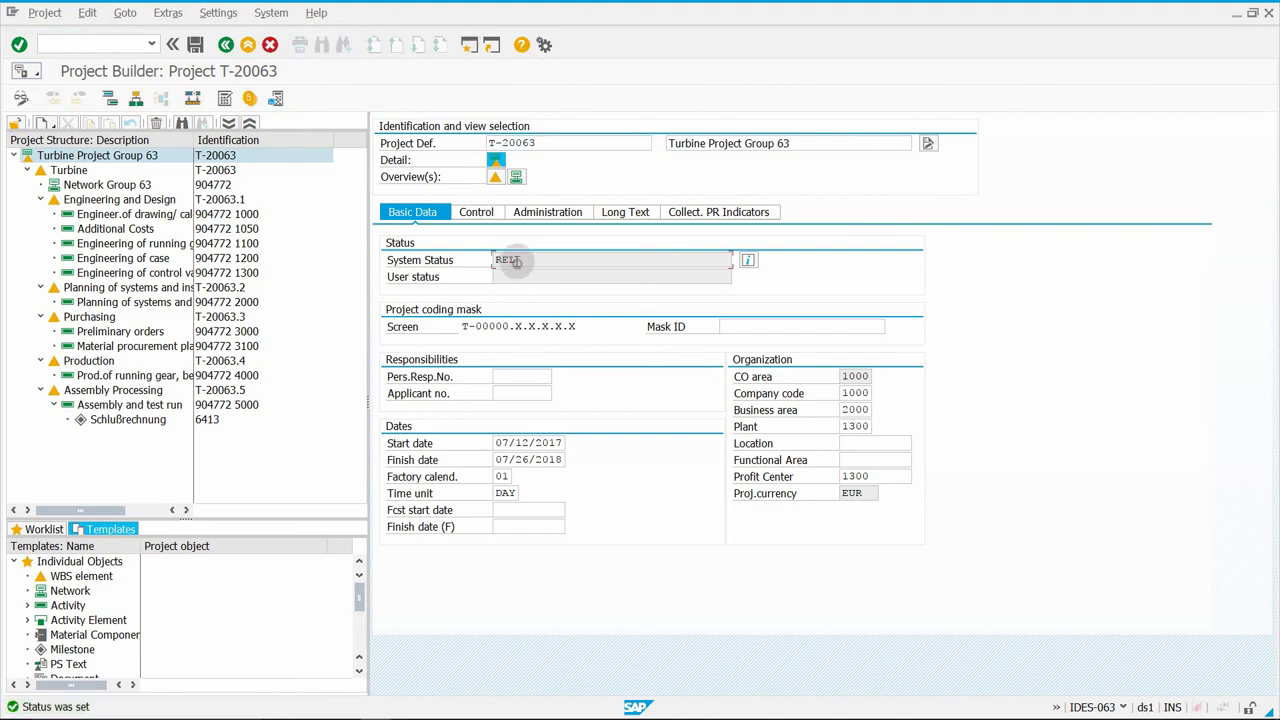
drag(525, 258, 486, 258)
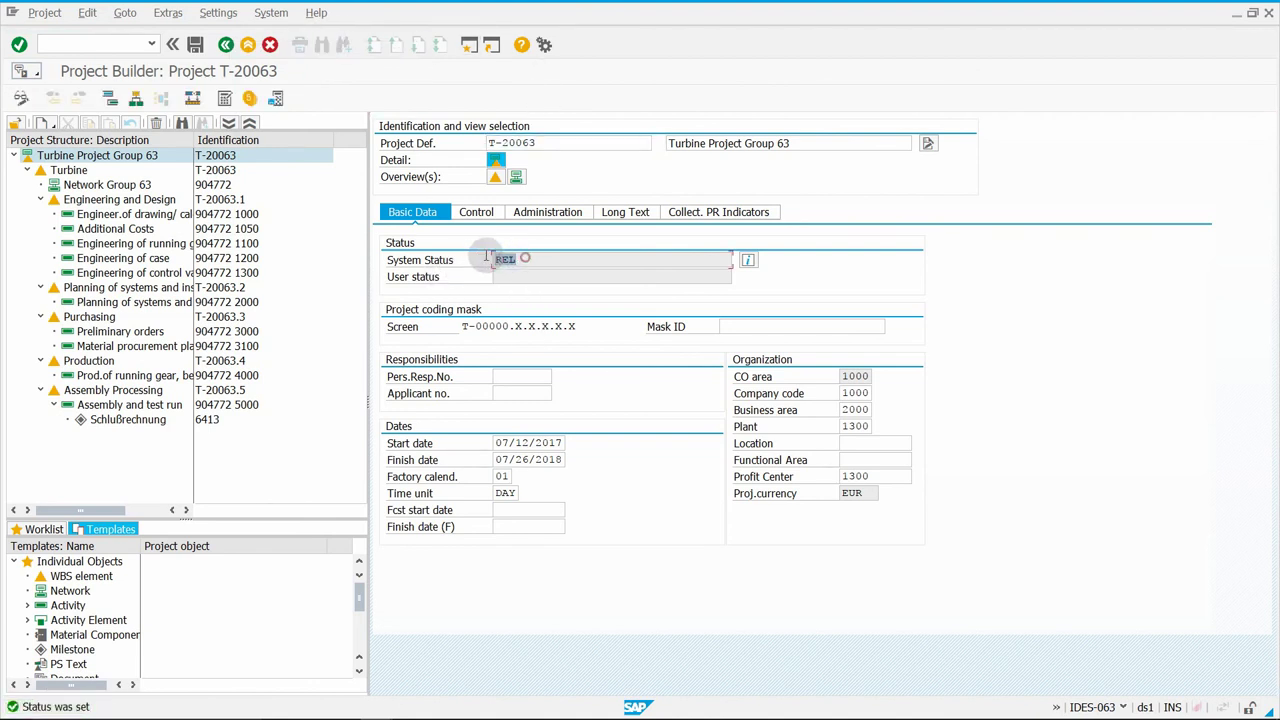
click(541, 259)
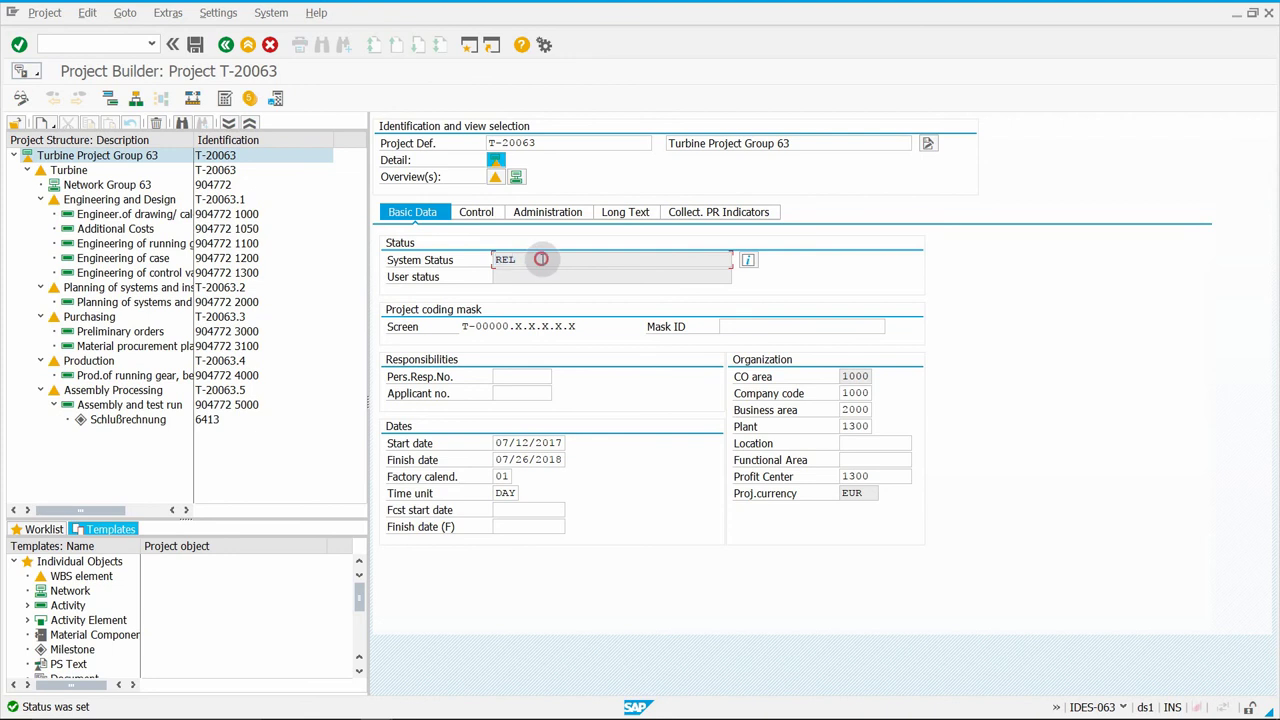
click(478, 259)
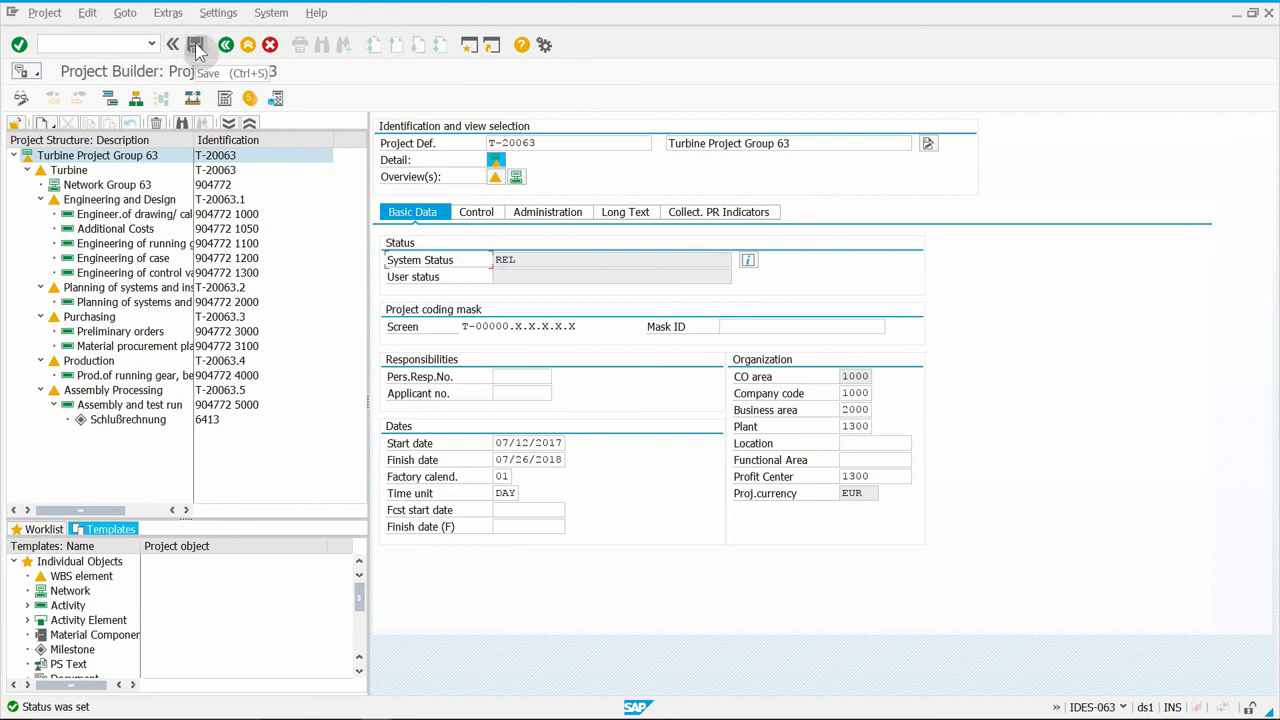
click(197, 50)
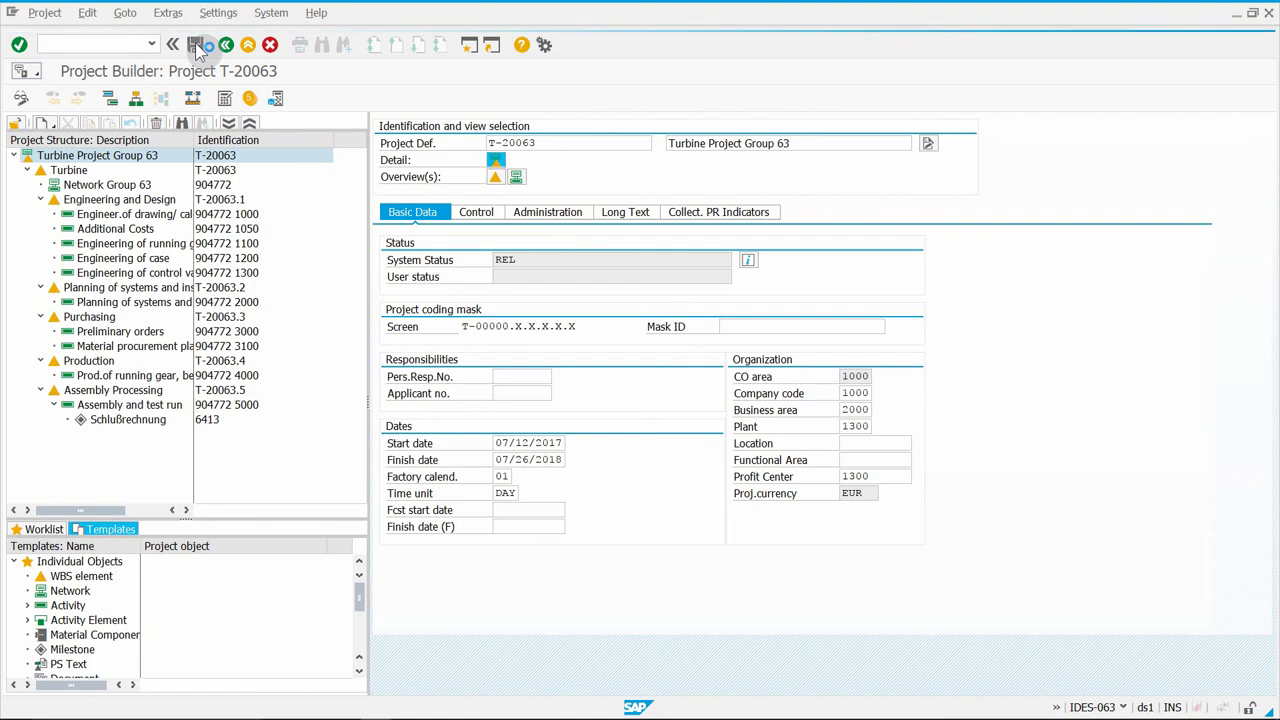
click(245, 46)
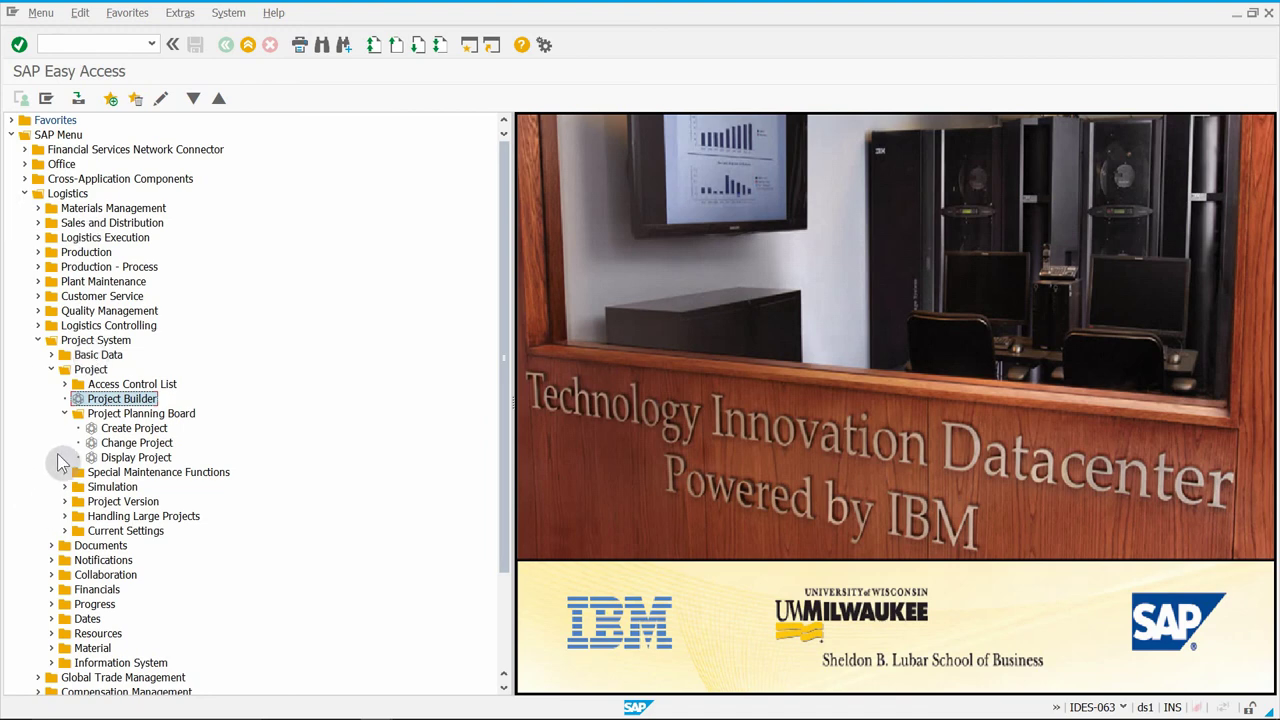
- Open the CATS Classic time sheet function for recording working times within Project System's progress confirmation area
click(51, 369)
click(86, 370)
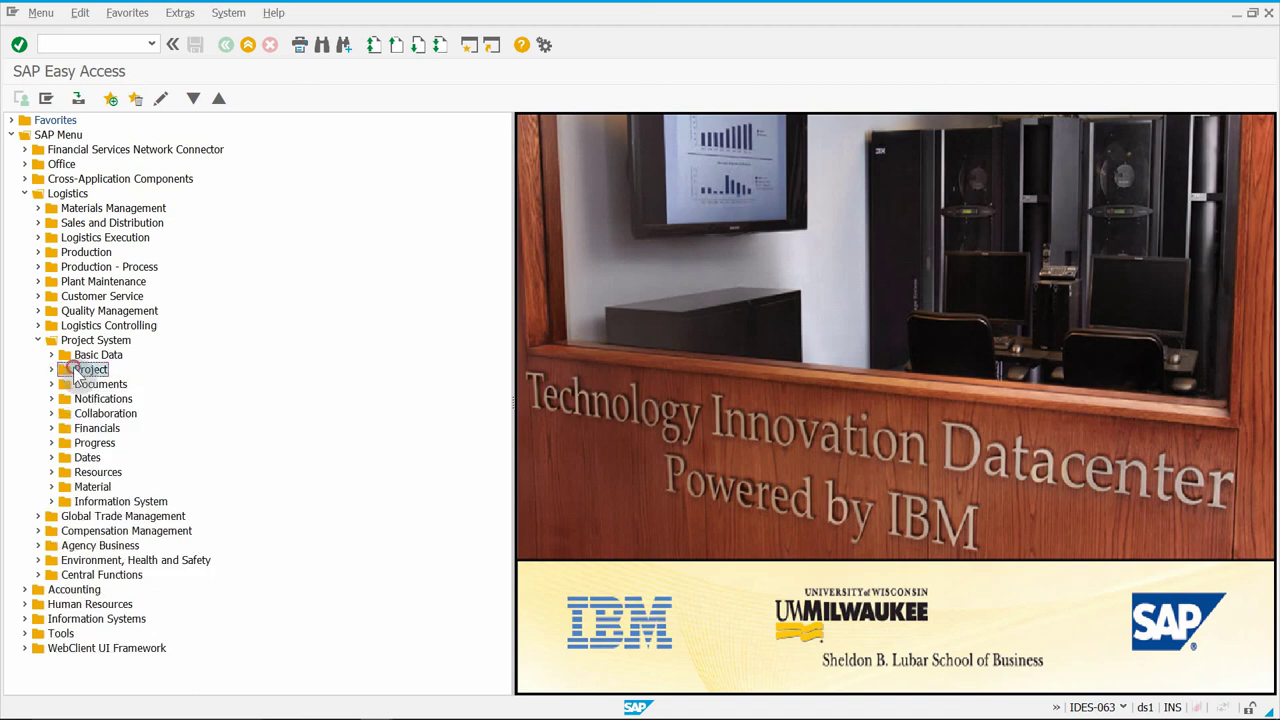
click(96, 443)
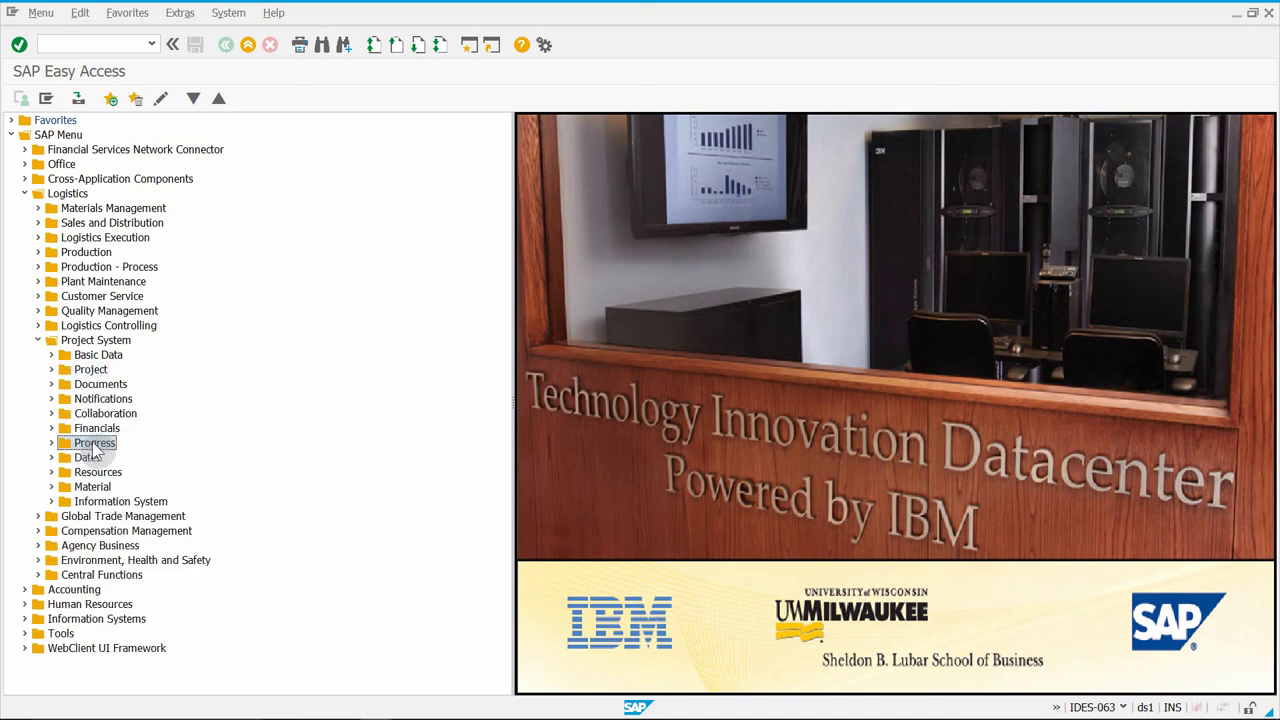
click(80, 340)
click(92, 443)
click(51, 443)
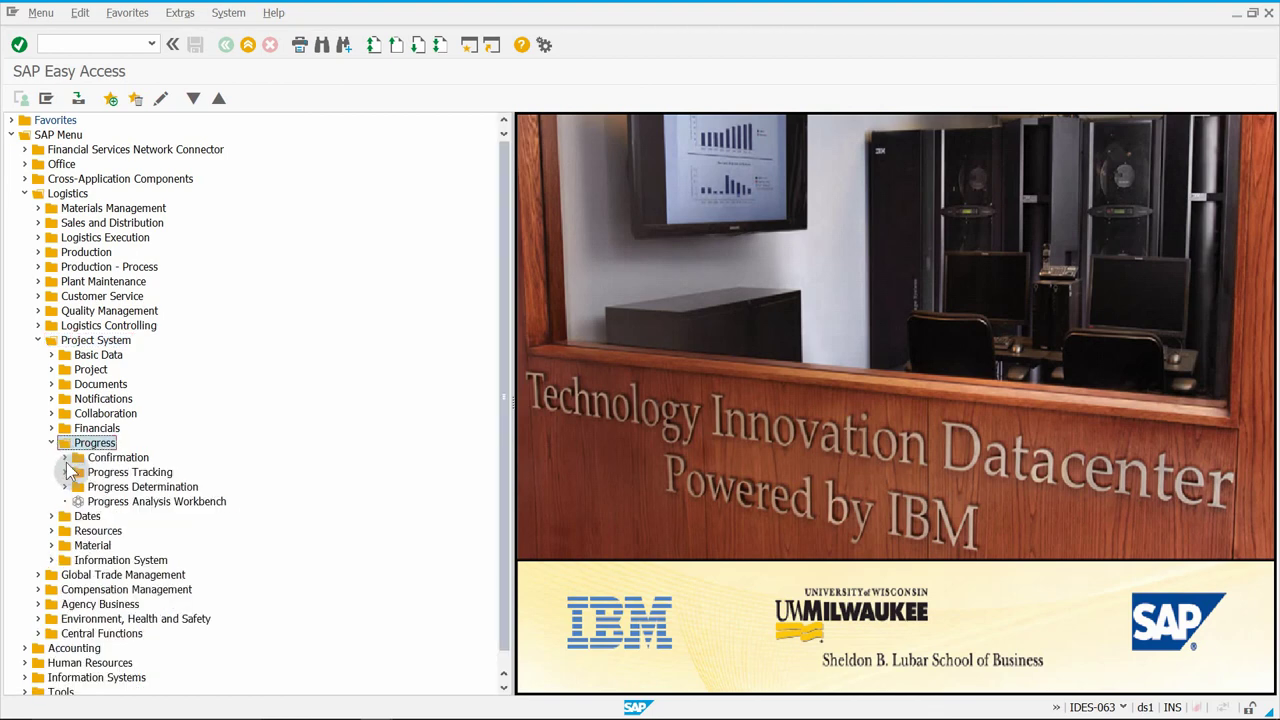
click(65, 457)
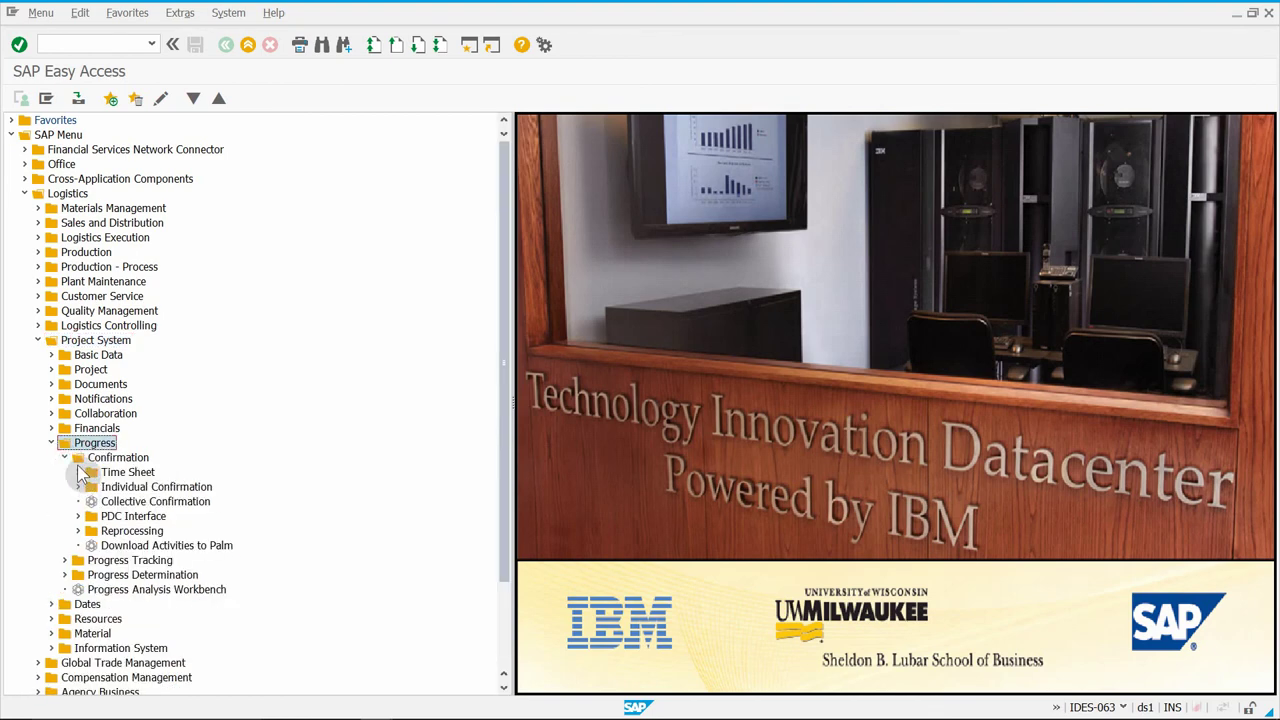
click(79, 474)
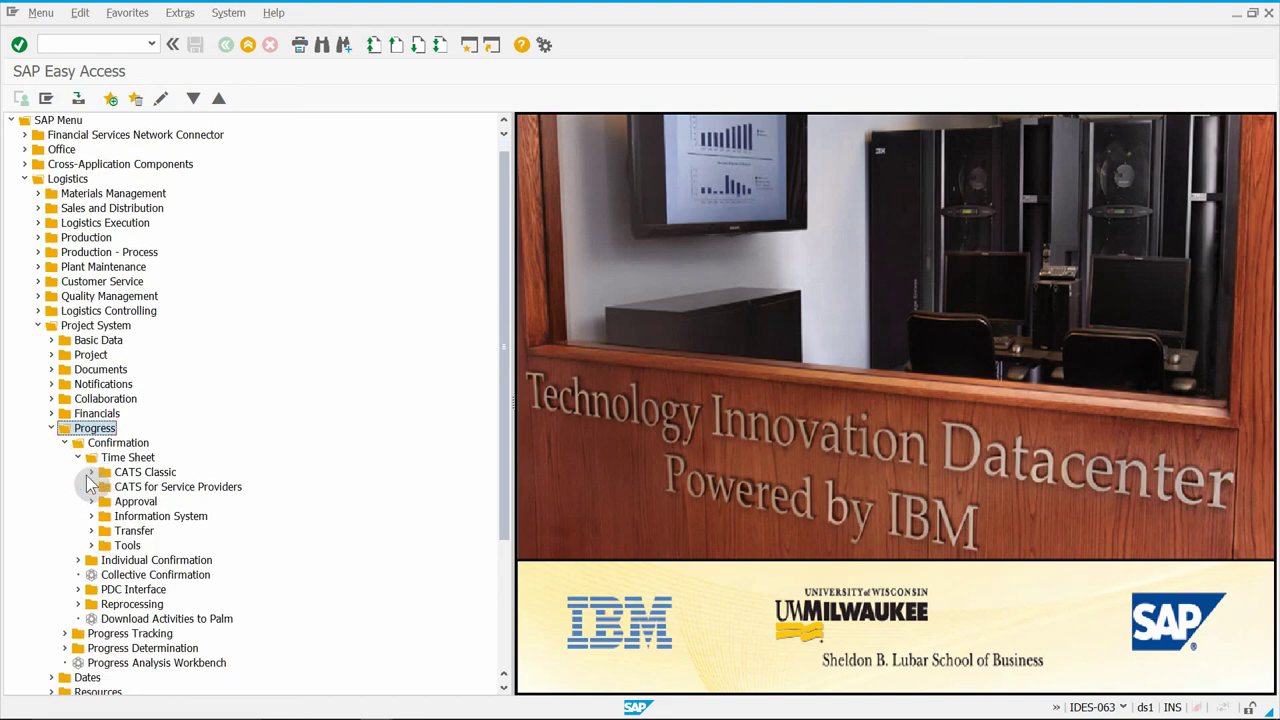
click(91, 474)
click(170, 502)
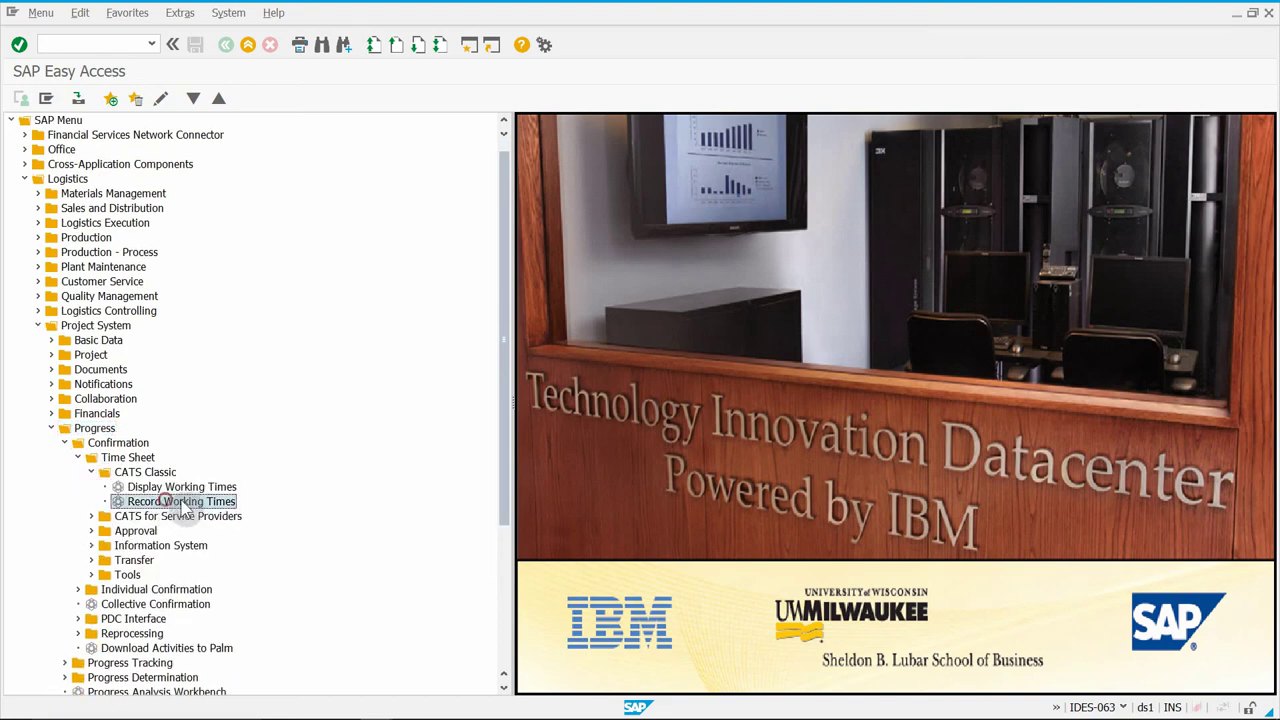
double_click(176, 503)
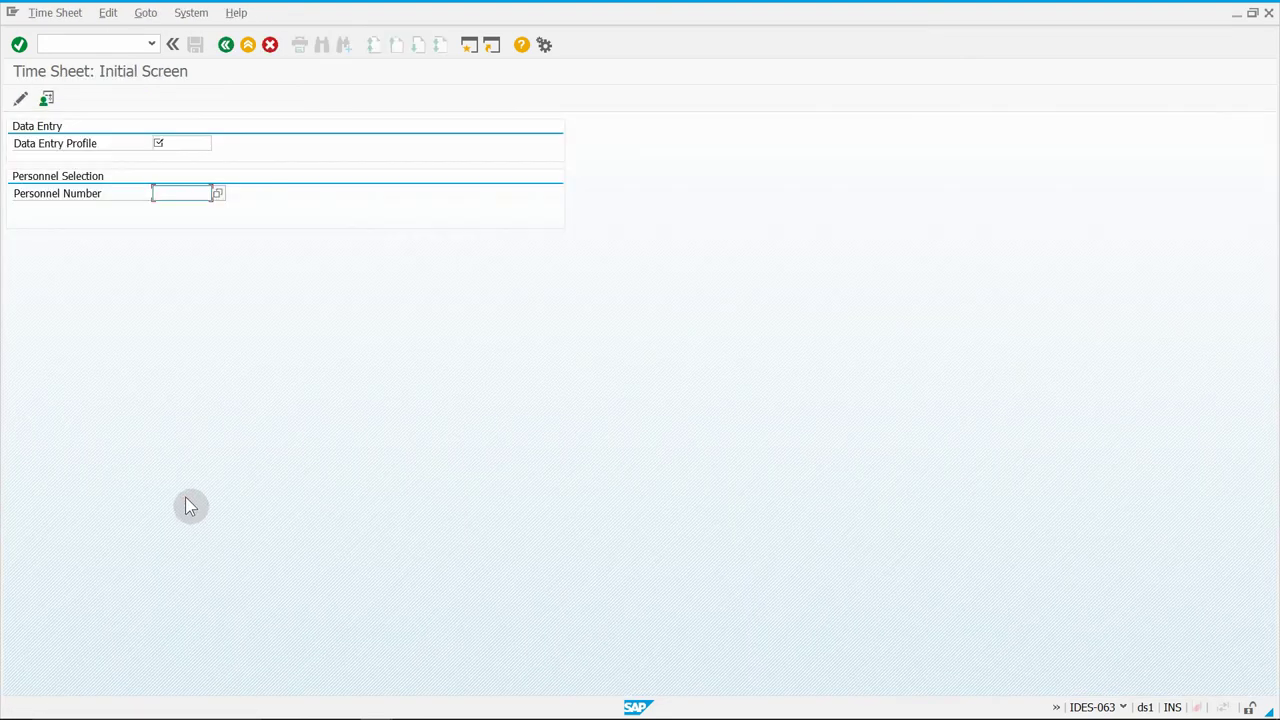
- Set the time sheet's data entry profile to 1301
click(186, 142)
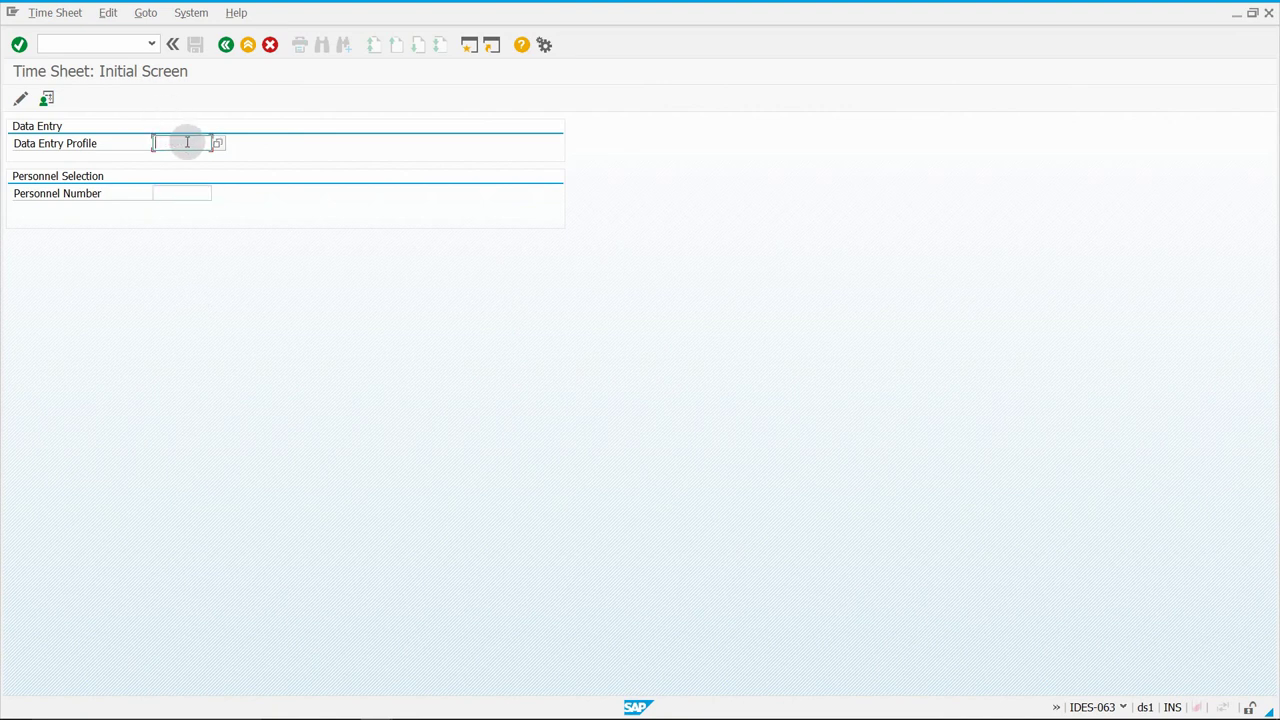
text(1301)
click(179, 190)
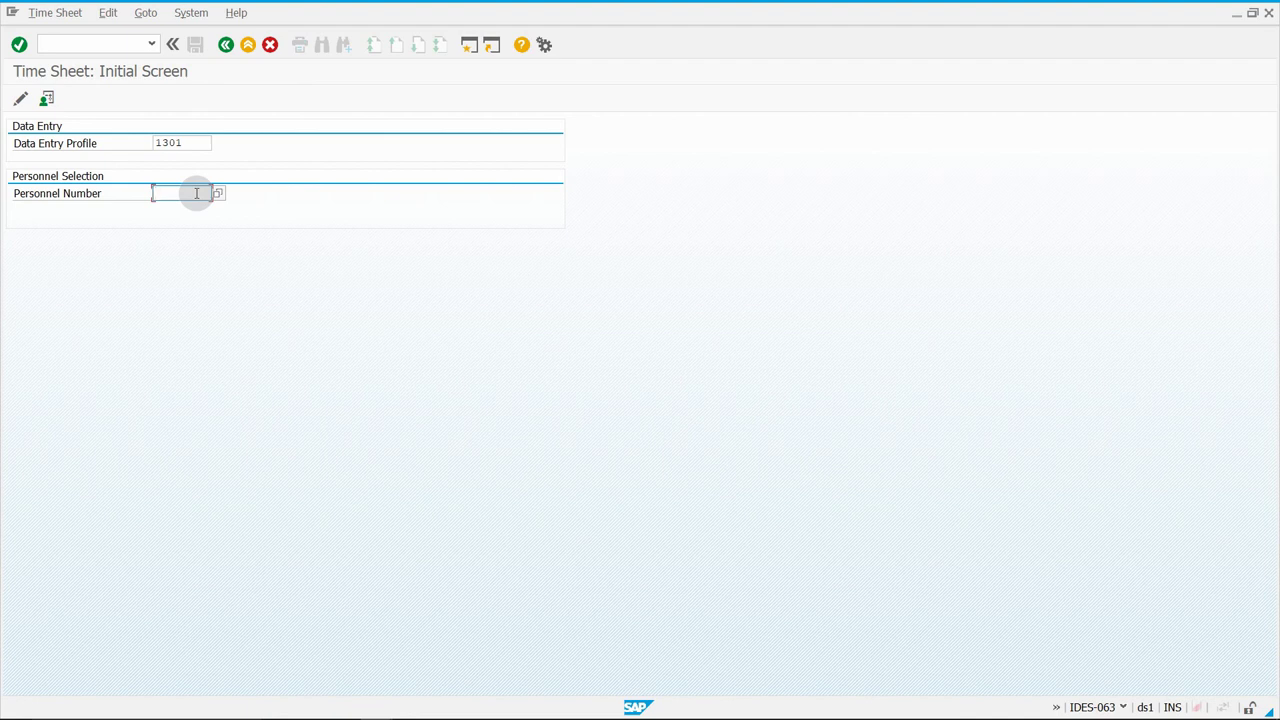
text(1920)
key(BackSpace)
key(BackSpace)
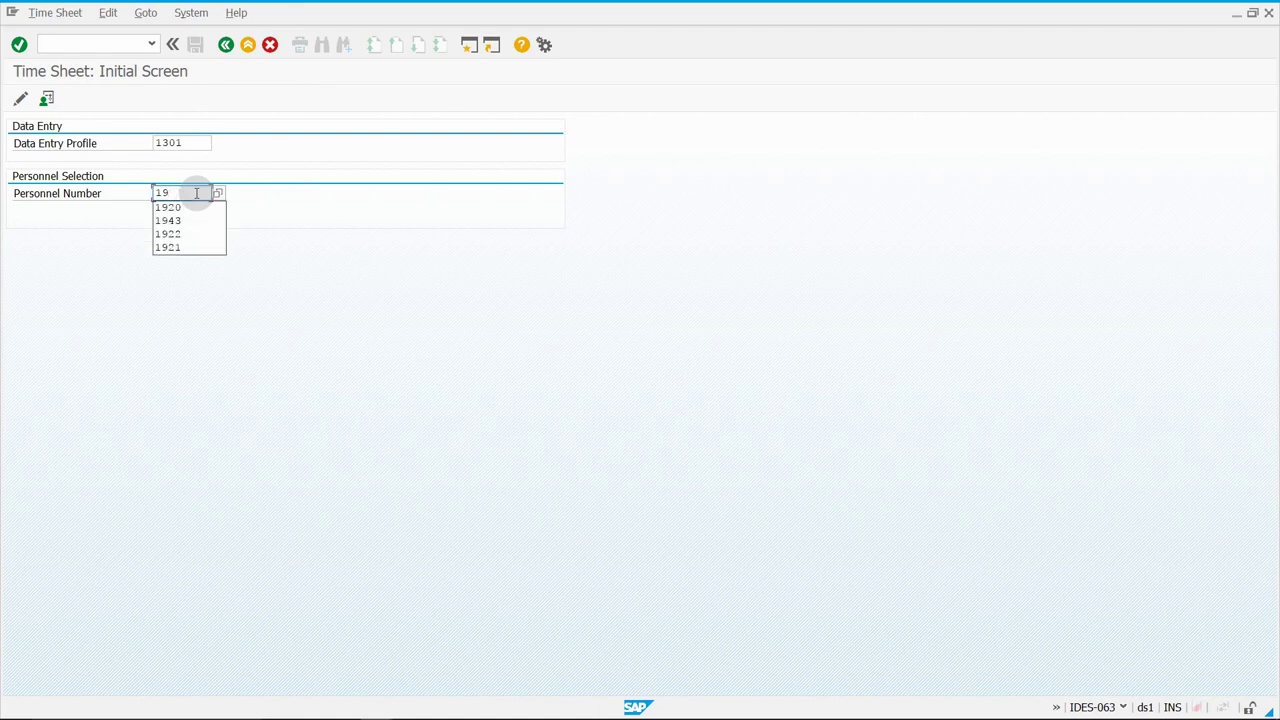
text(20+)
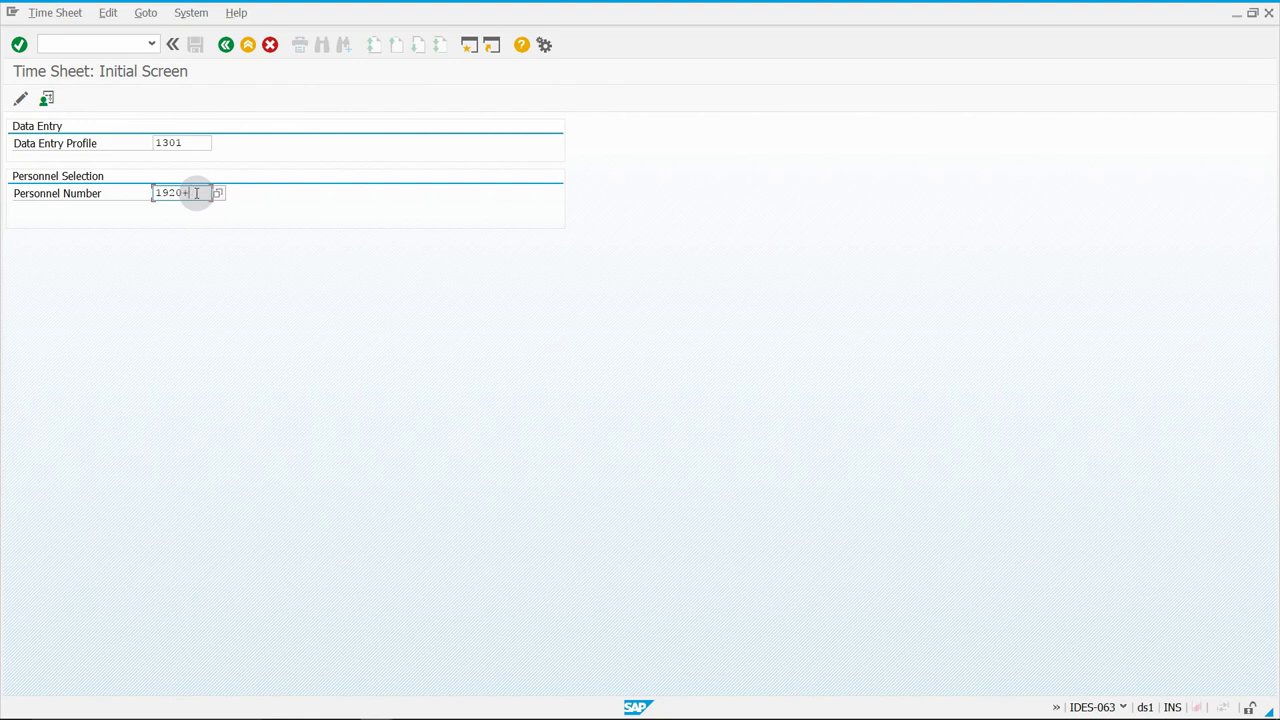
key(BackSpace)
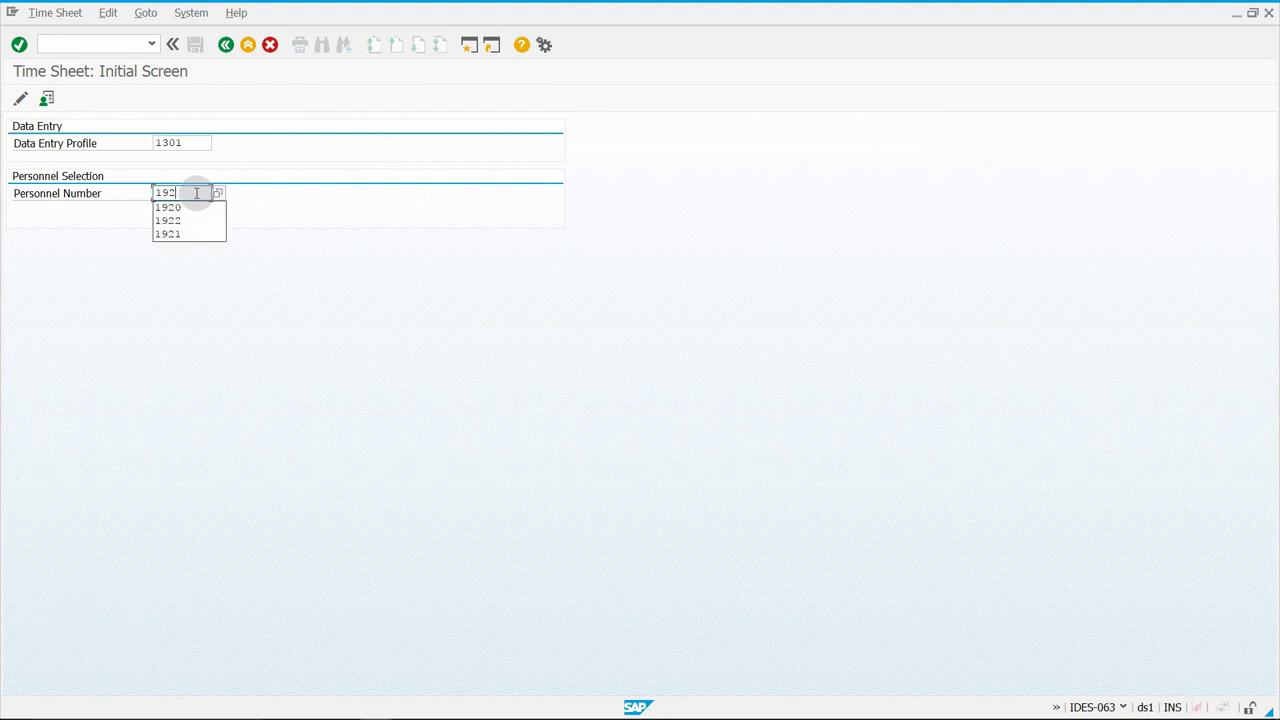
text(7)
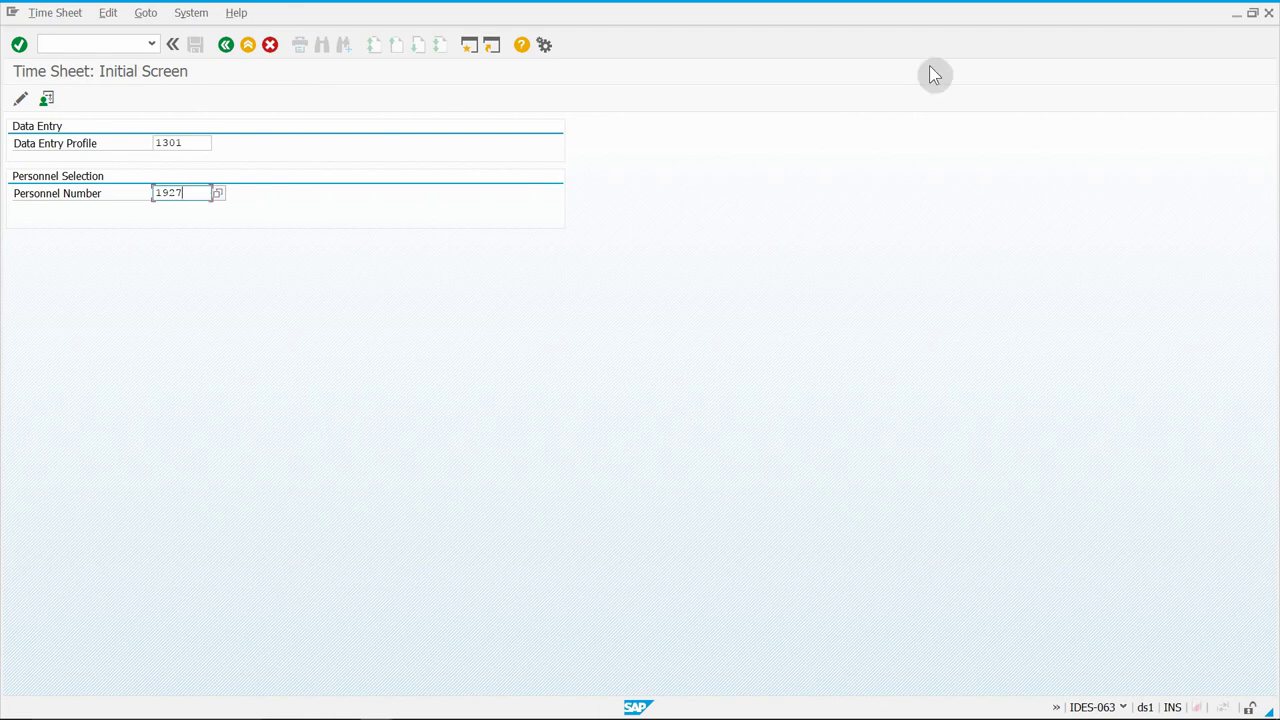
drag(200, 192, 131, 193)
key(BackSpace)
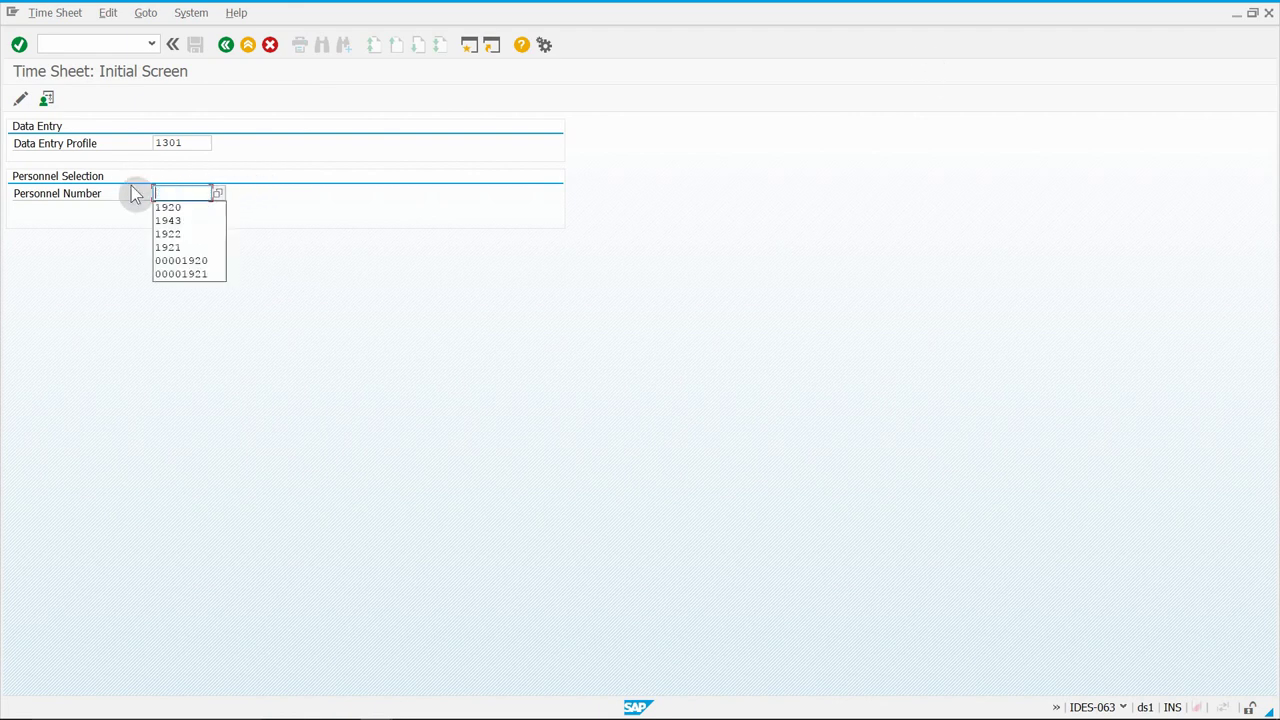
click(273, 247)
click(180, 192)
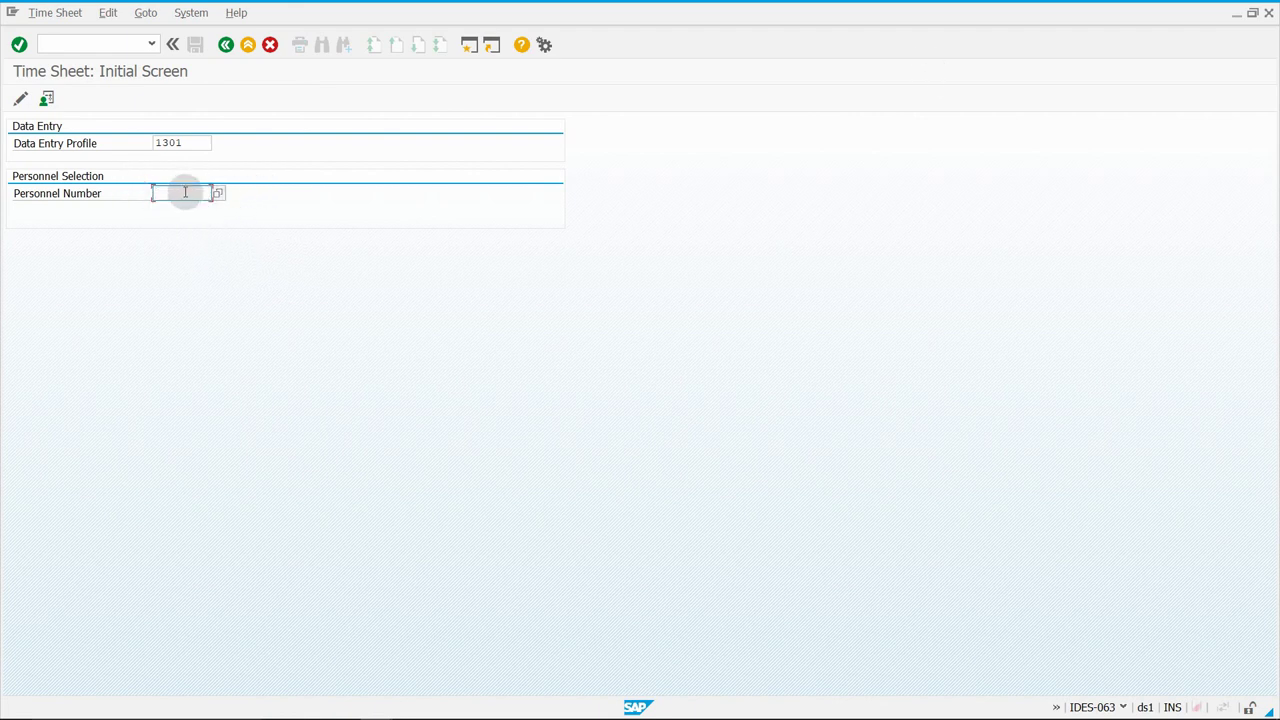
click(150, 215)
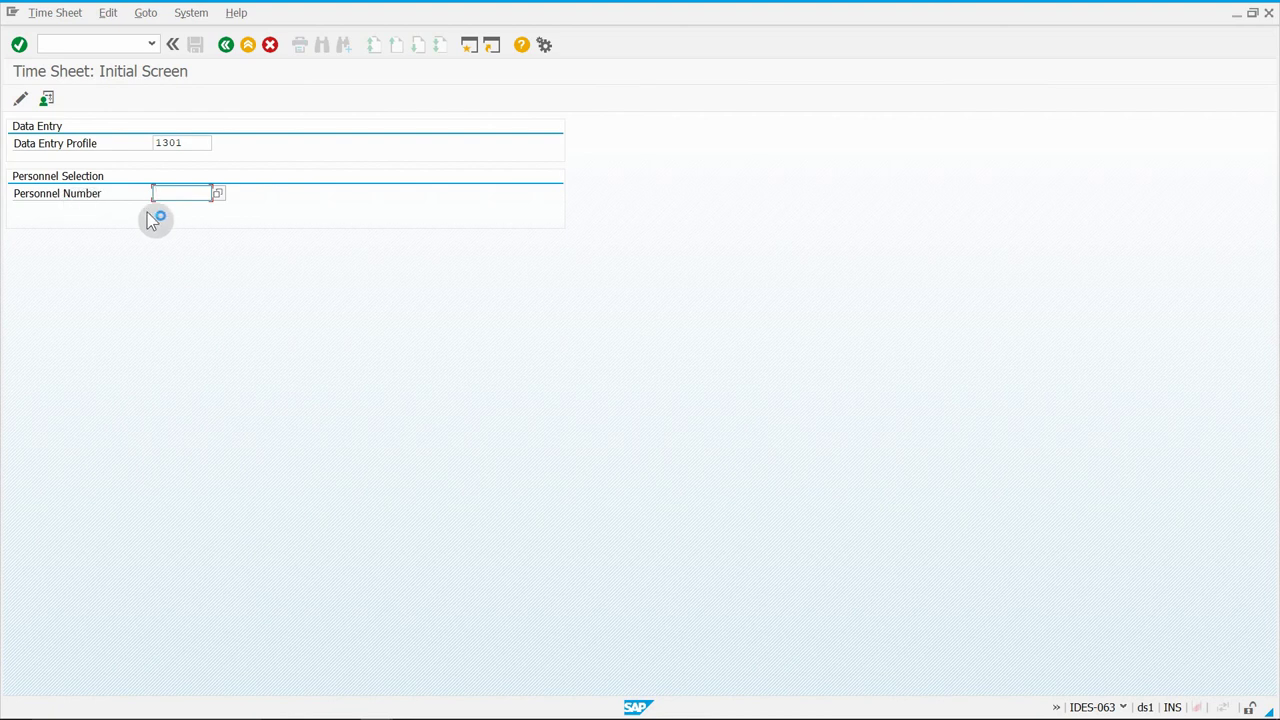
- Enter the employee's personnel number for the time sheet
text(1930)
click(180, 191)
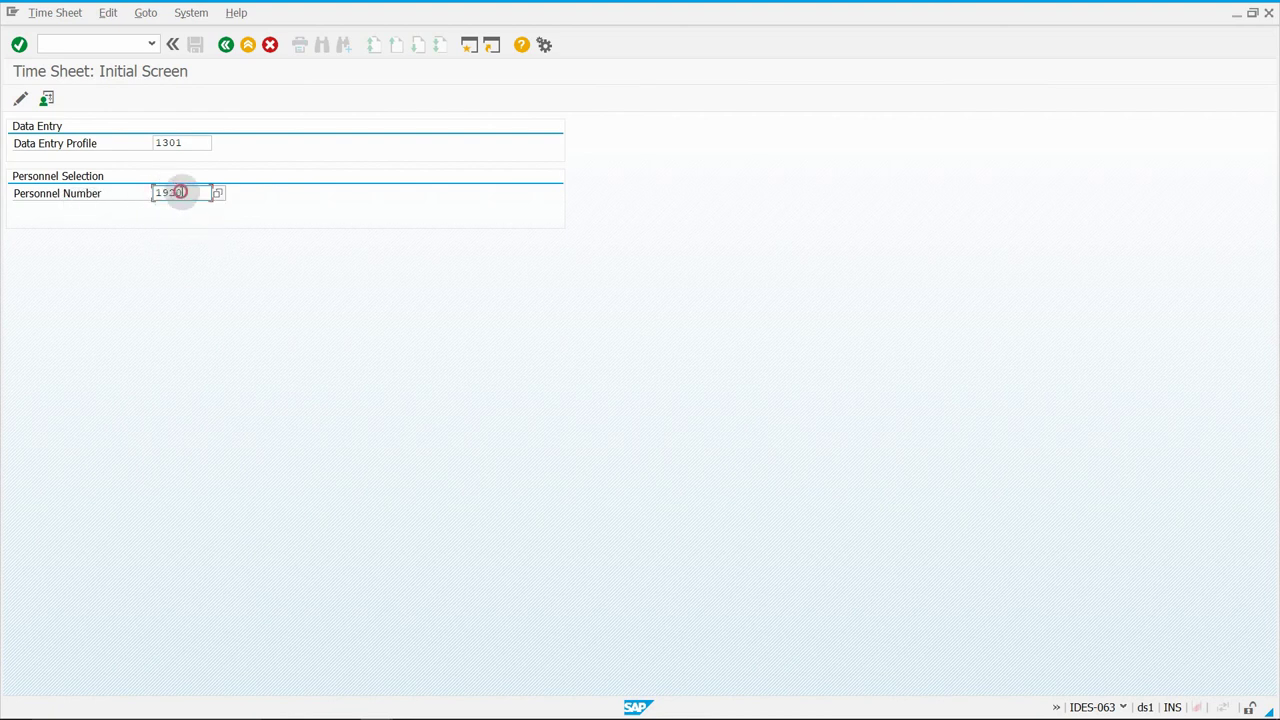
drag(185, 191, 89, 195)
text(1920)
drag(186, 191, 114, 200)
click(183, 194)
double_click(166, 191)
click(186, 193)
double_click(160, 191)
click(166, 191)
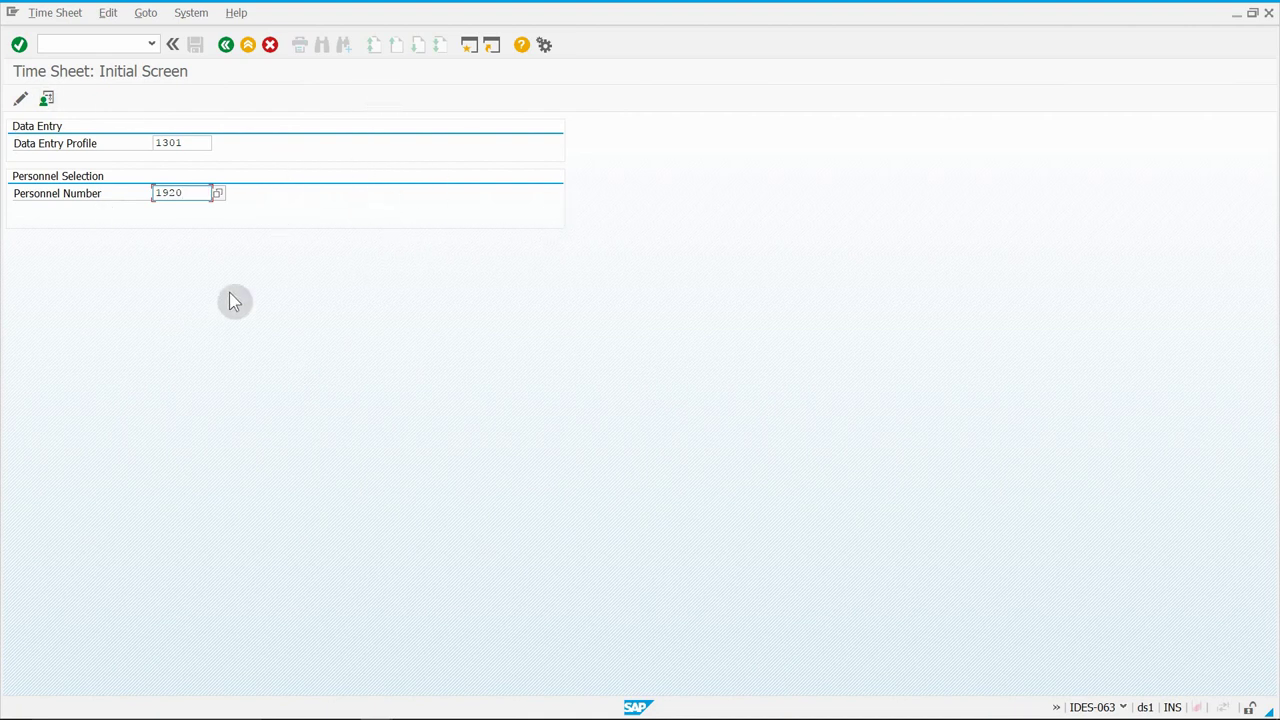
double_click(197, 192)
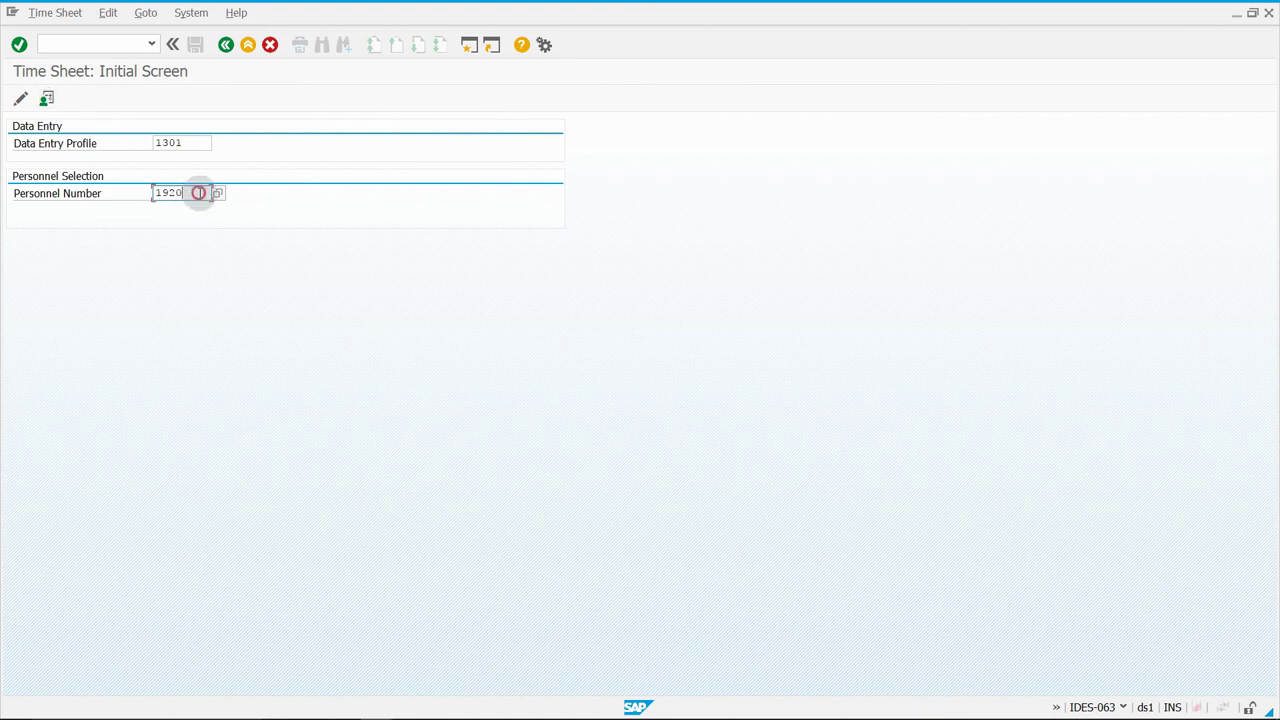
drag(186, 140, 126, 141)
click(200, 137)
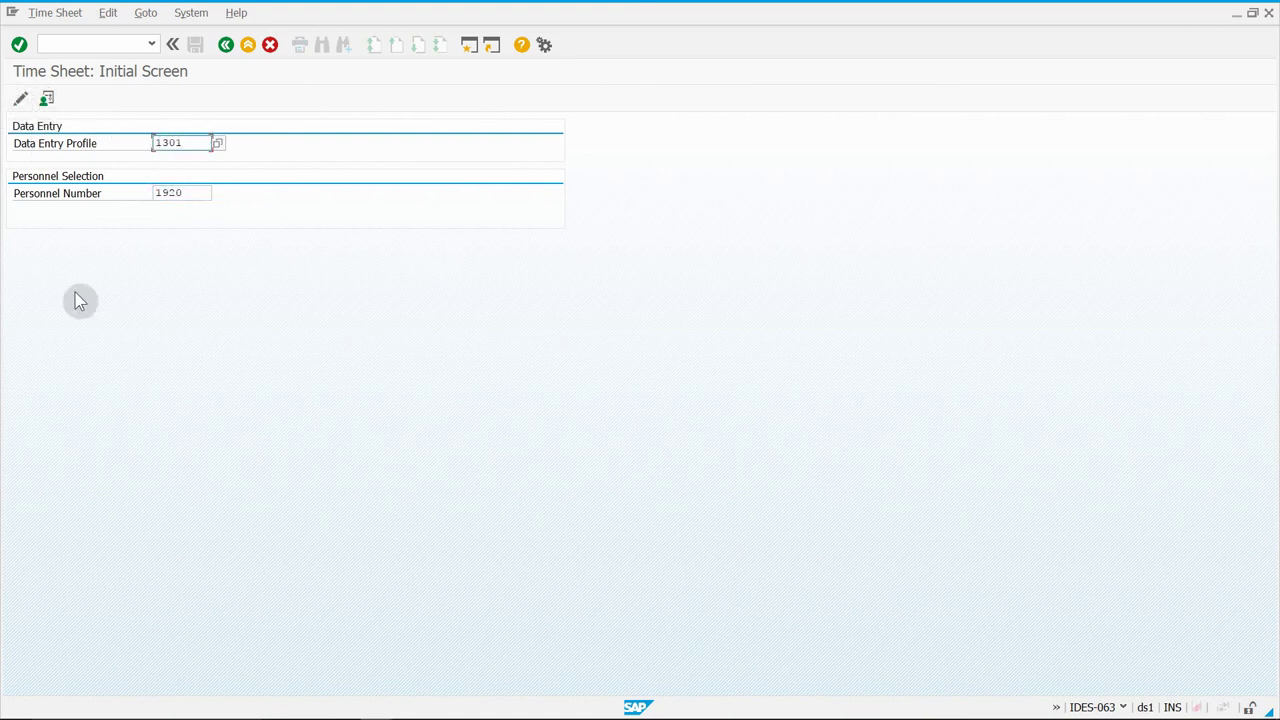
click(182, 191)
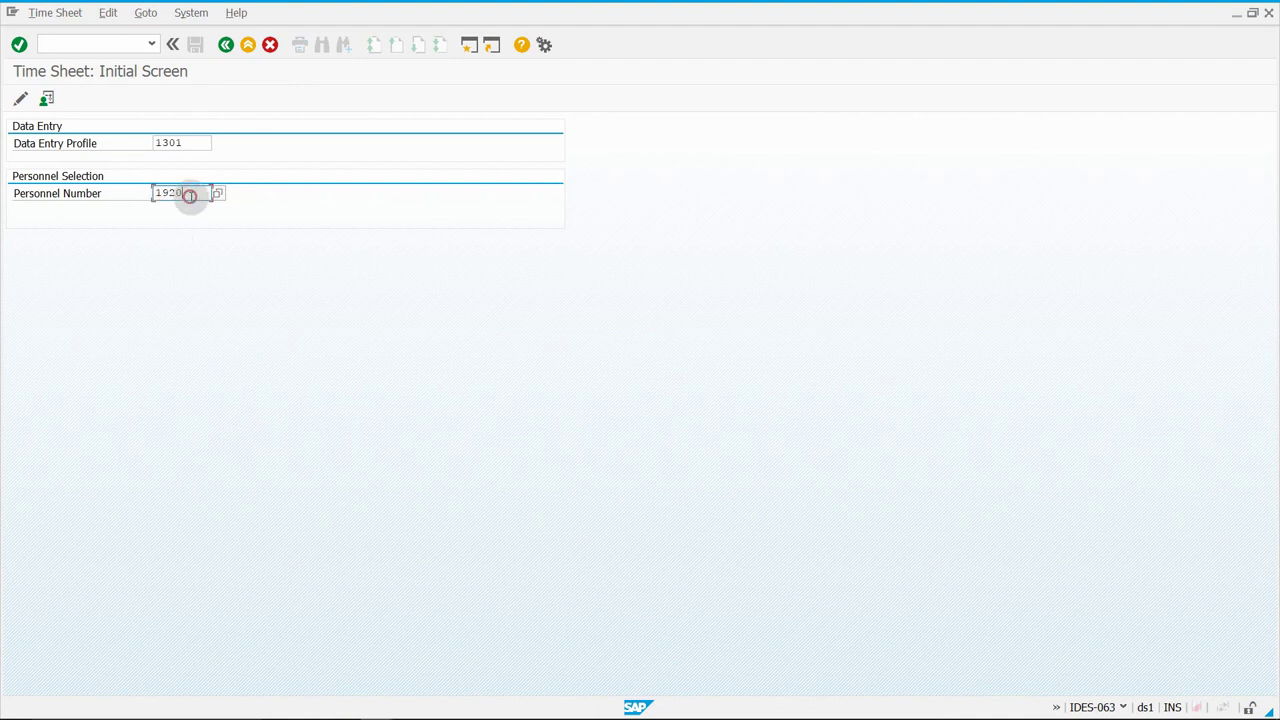
click(178, 144)
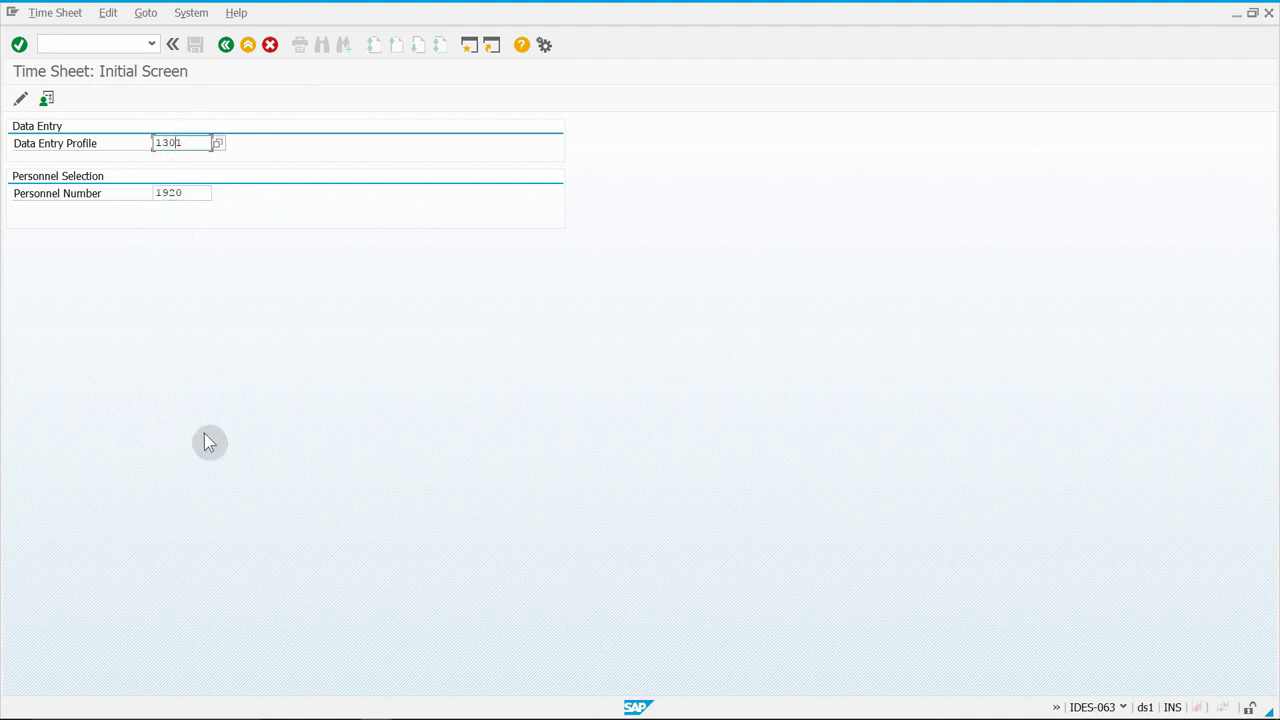
click(188, 193)
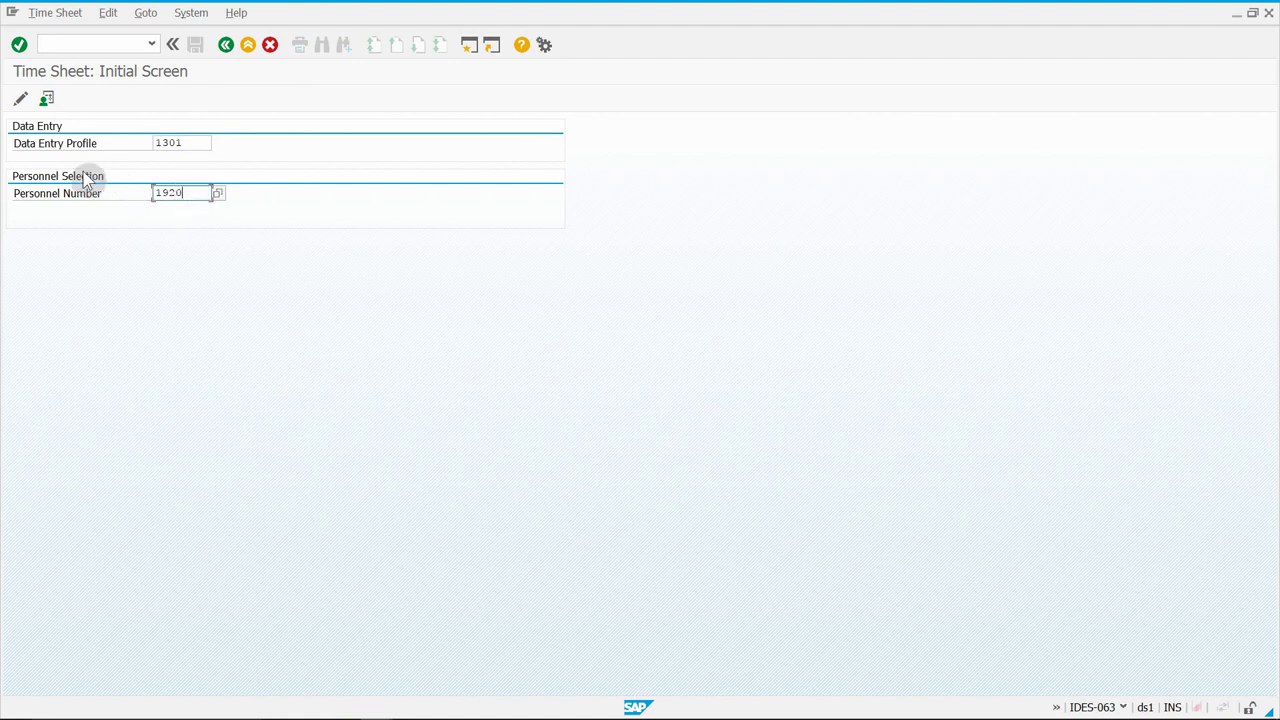
click(184, 142)
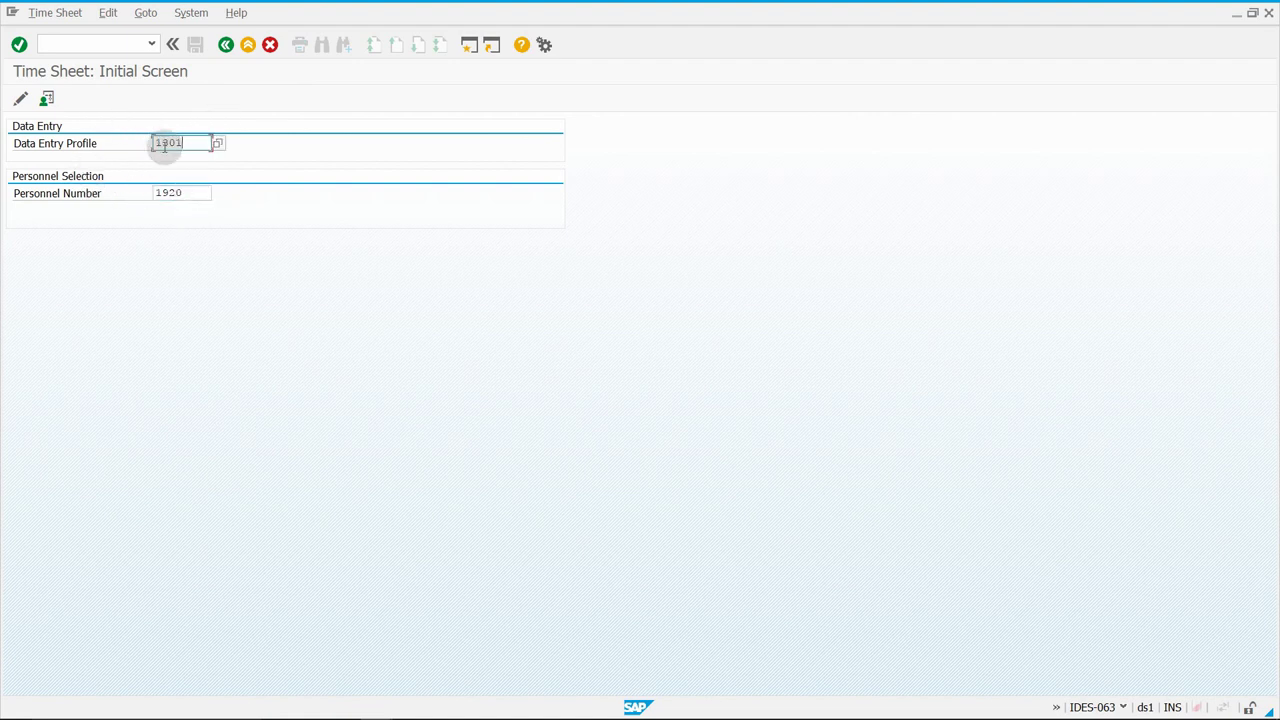
double_click(180, 193)
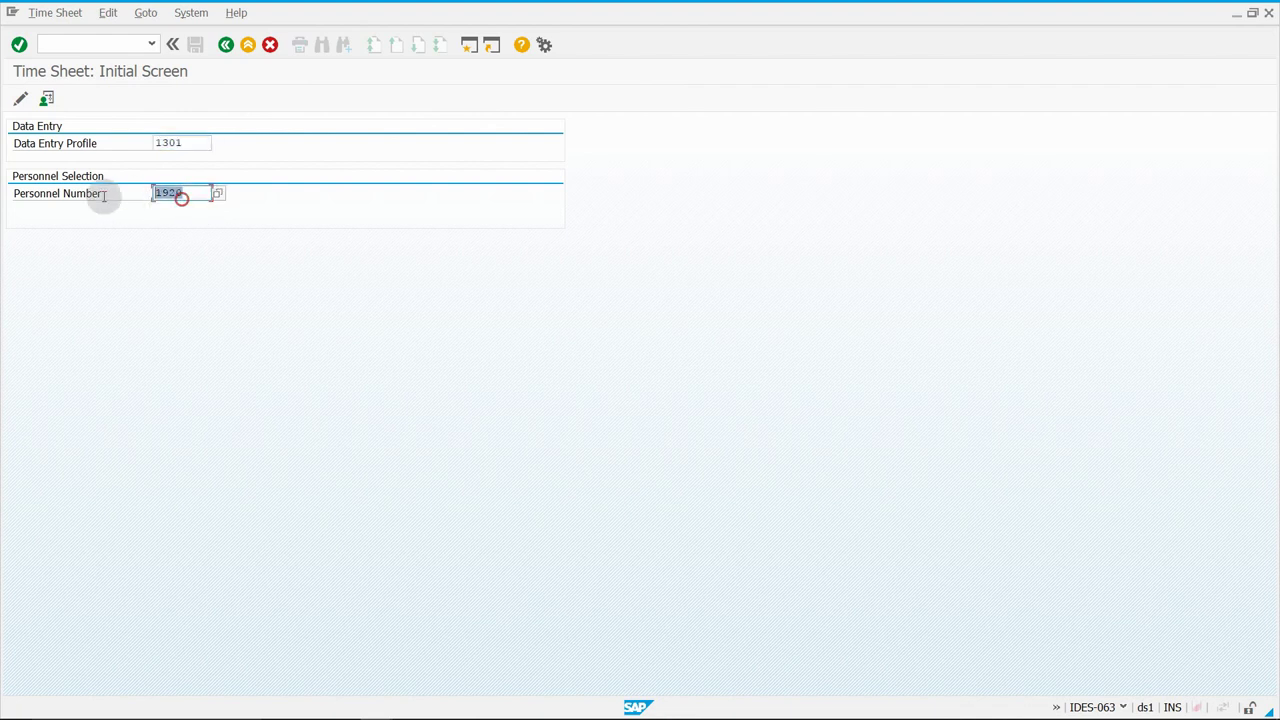
- Open the employee's time sheet for data entry and review the worklist and the daily hours already recorded
click(22, 100)
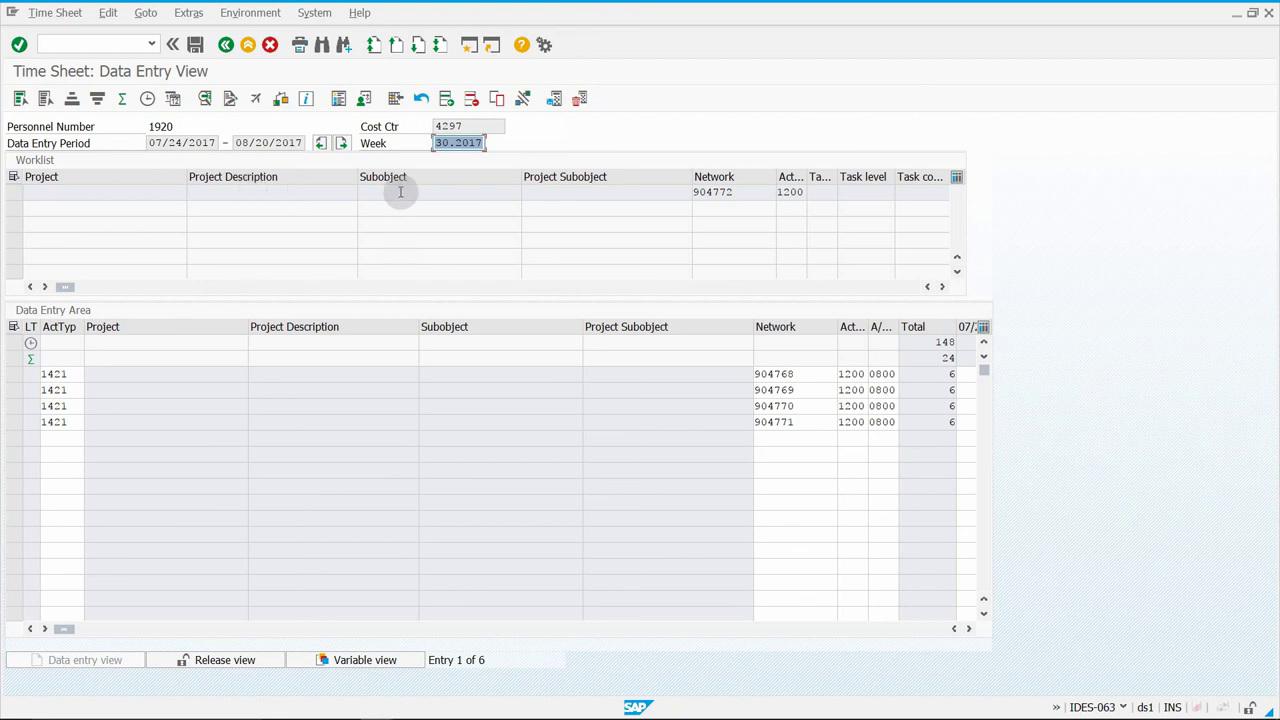
drag(63, 287, 151, 287)
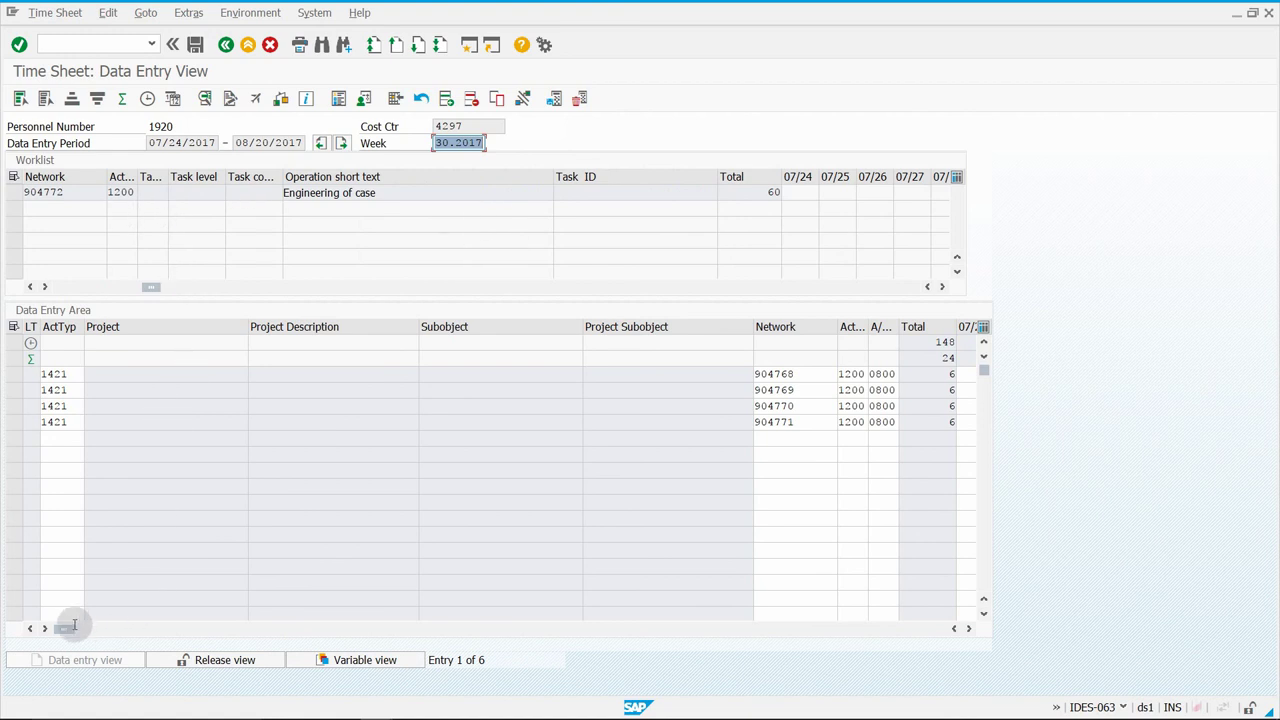
drag(66, 628, 210, 633)
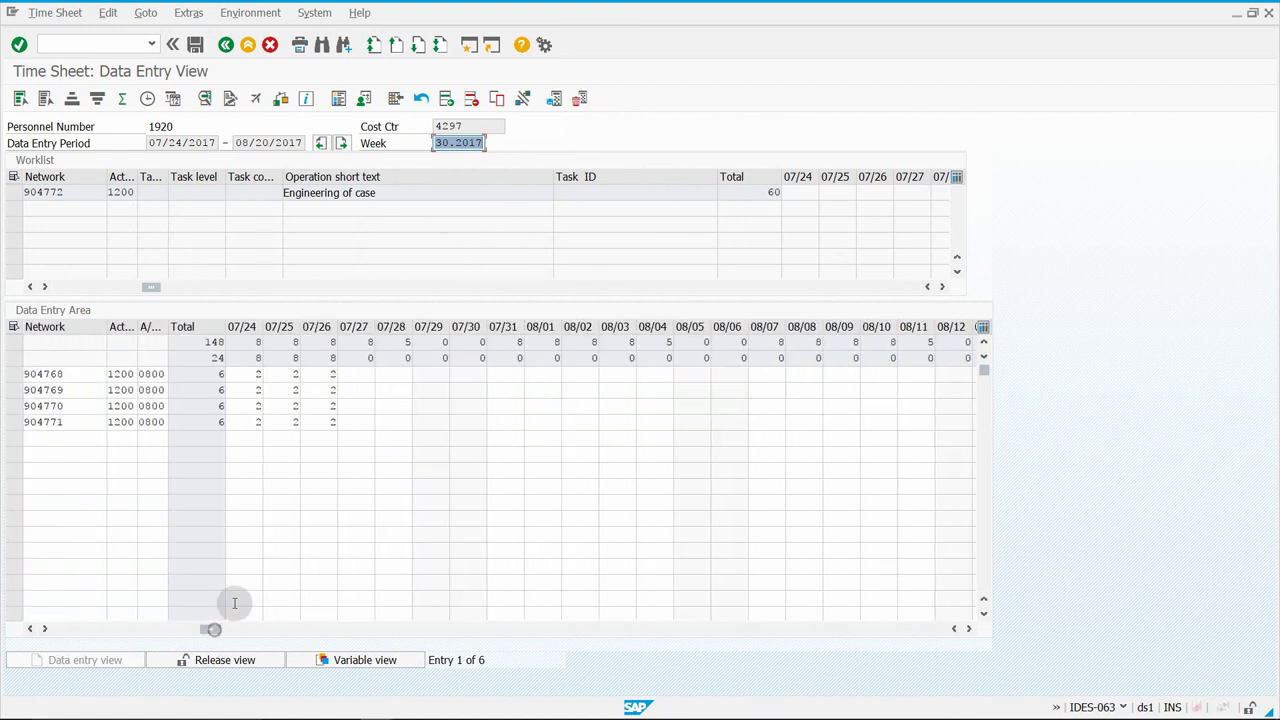
click(259, 406)
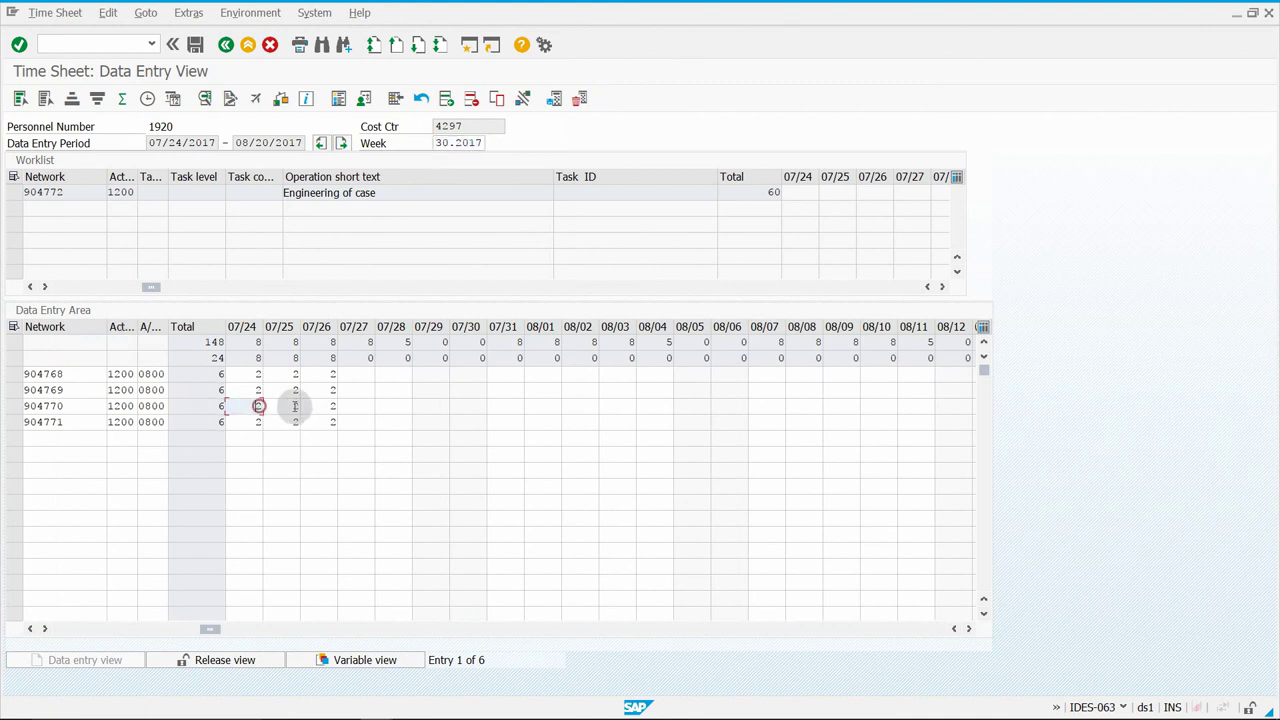
click(329, 406)
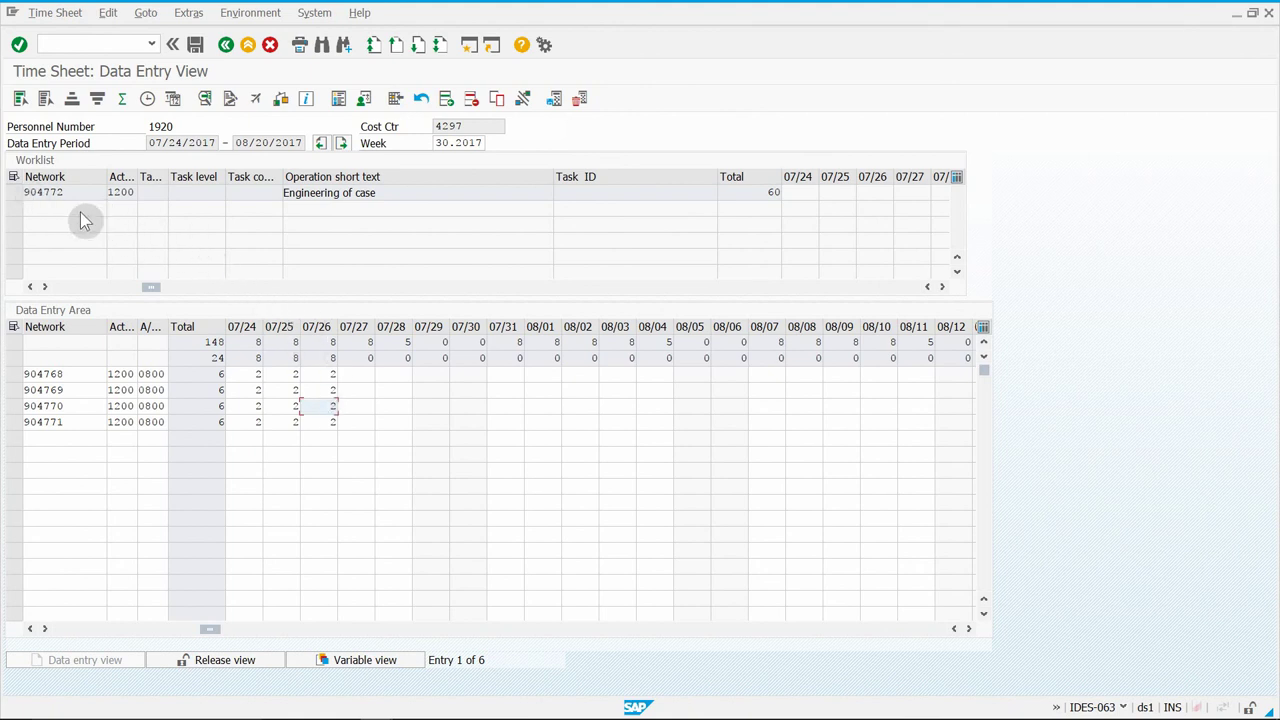
- Copy the worklist entry for network 904772, activity 1200 (Engineering of case), into the data entry area
click(14, 192)
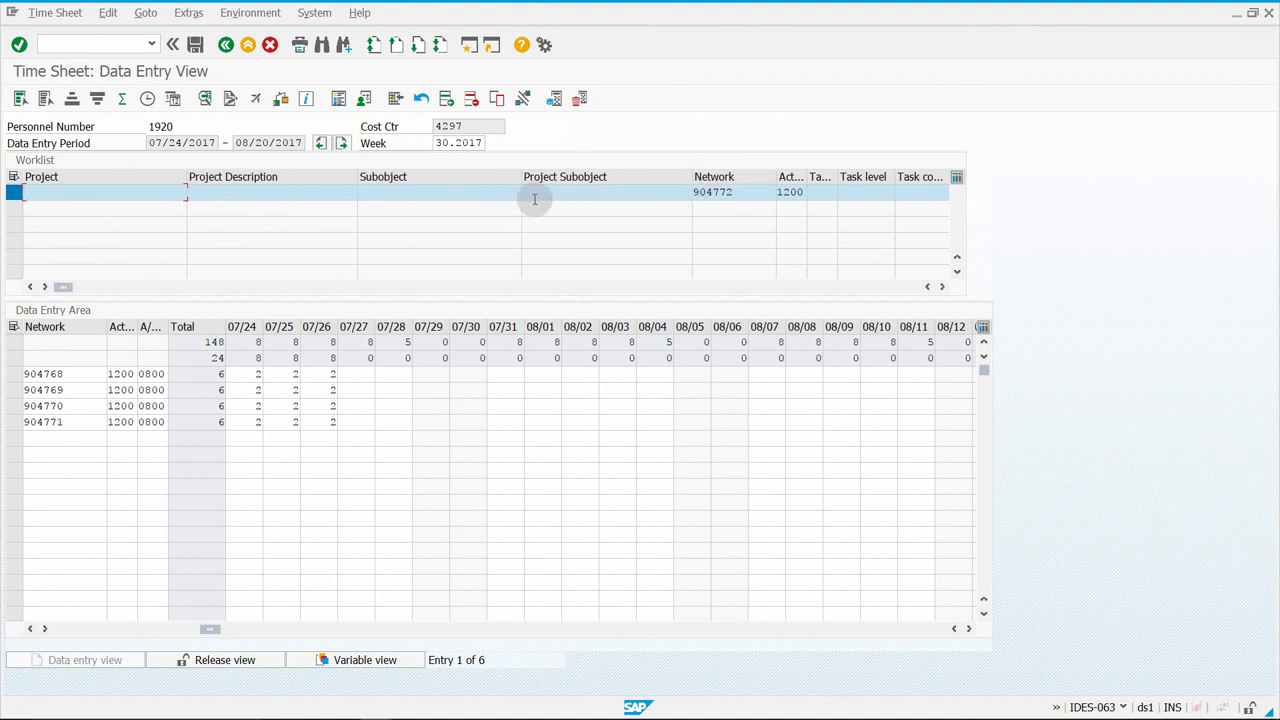
drag(62, 287, 89, 287)
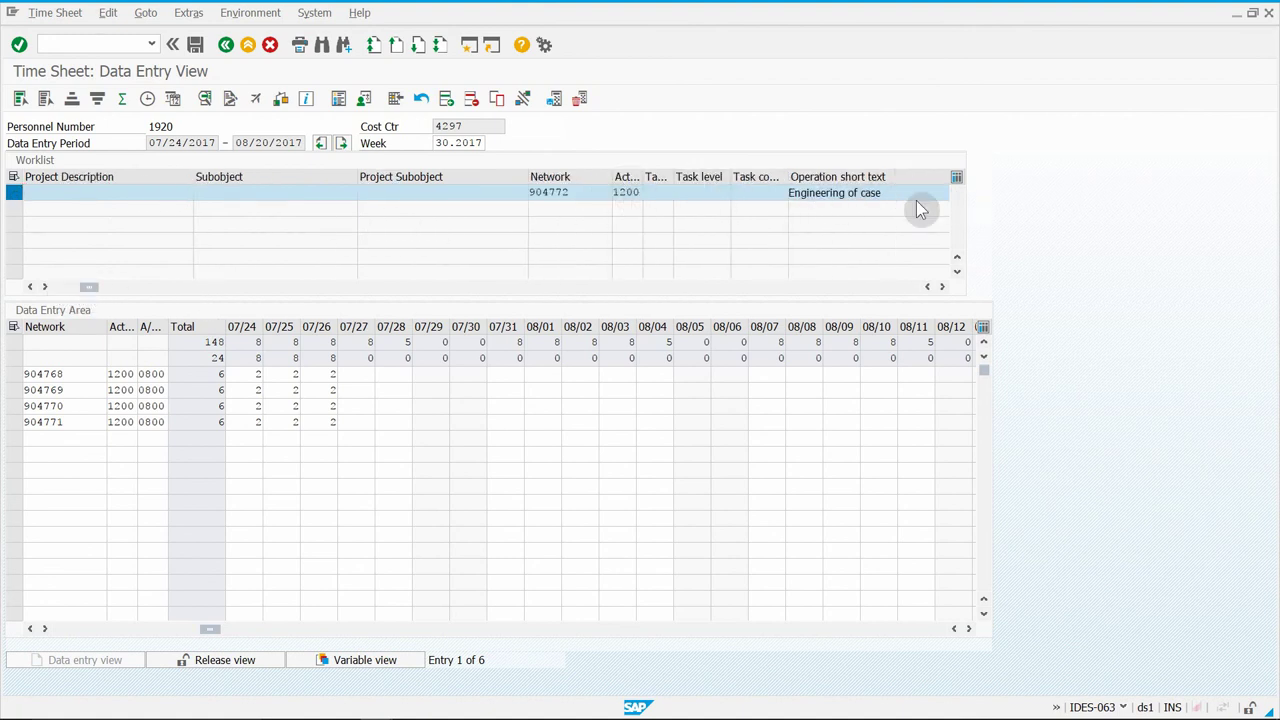
drag(88, 287, 156, 287)
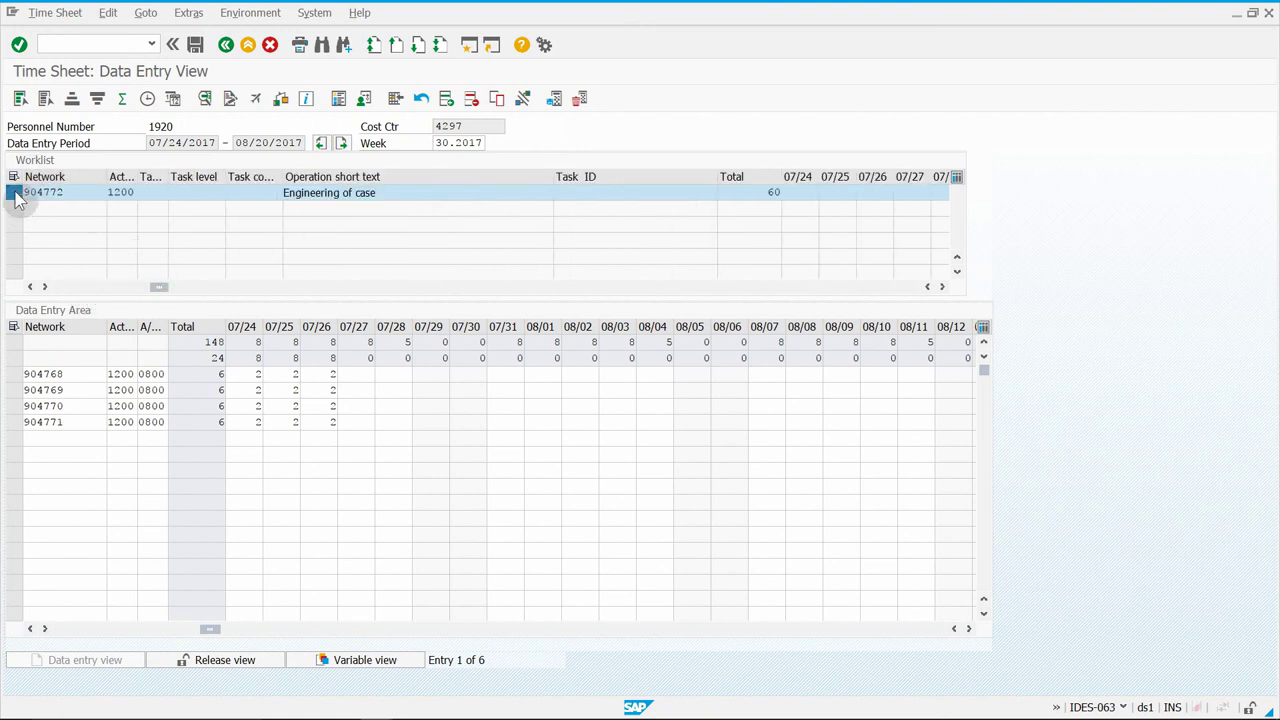
click(491, 102)
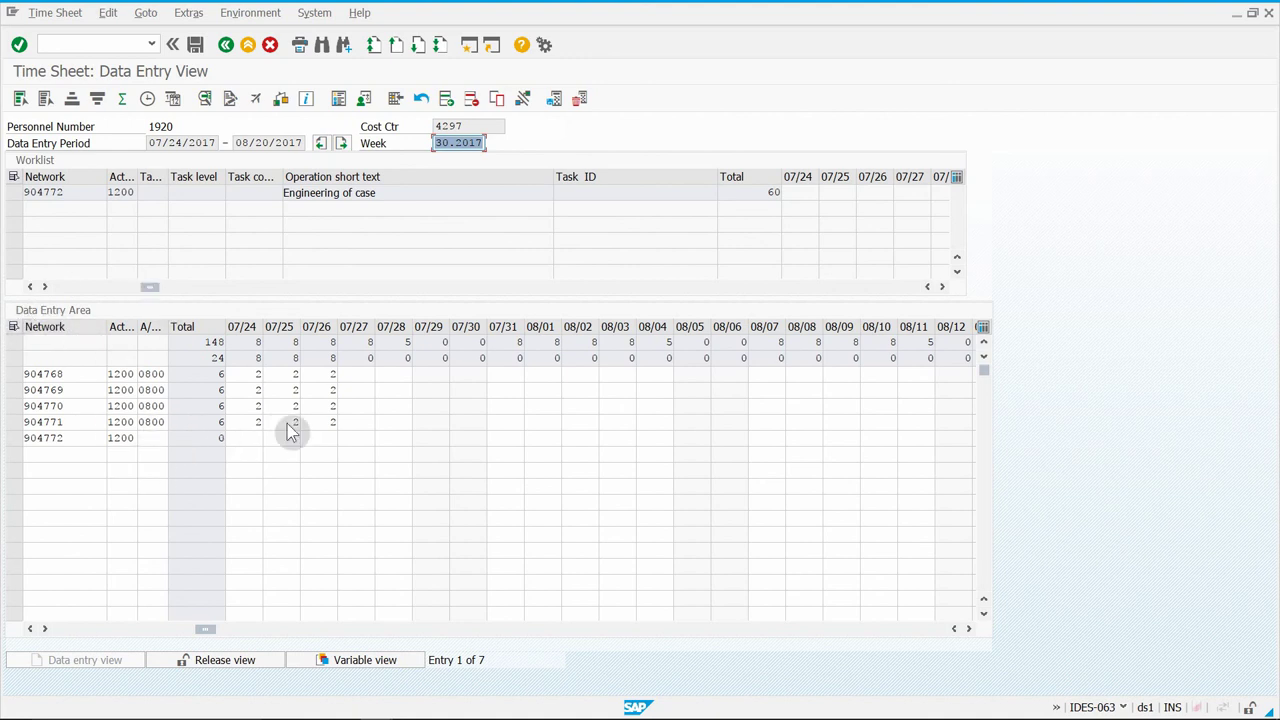
- Record 2 hours each on 07/24, 07/25 and 07/26 for network 904772, activity 1200
click(255, 436)
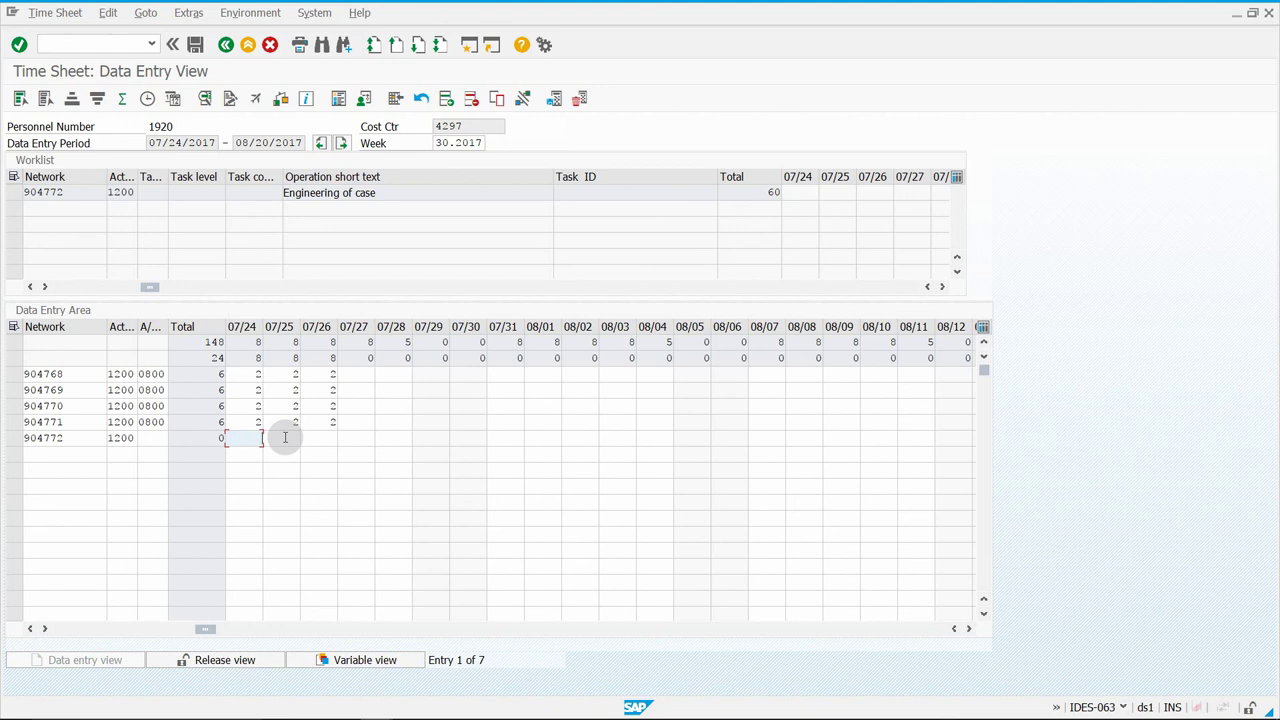
text(2)
click(285, 437)
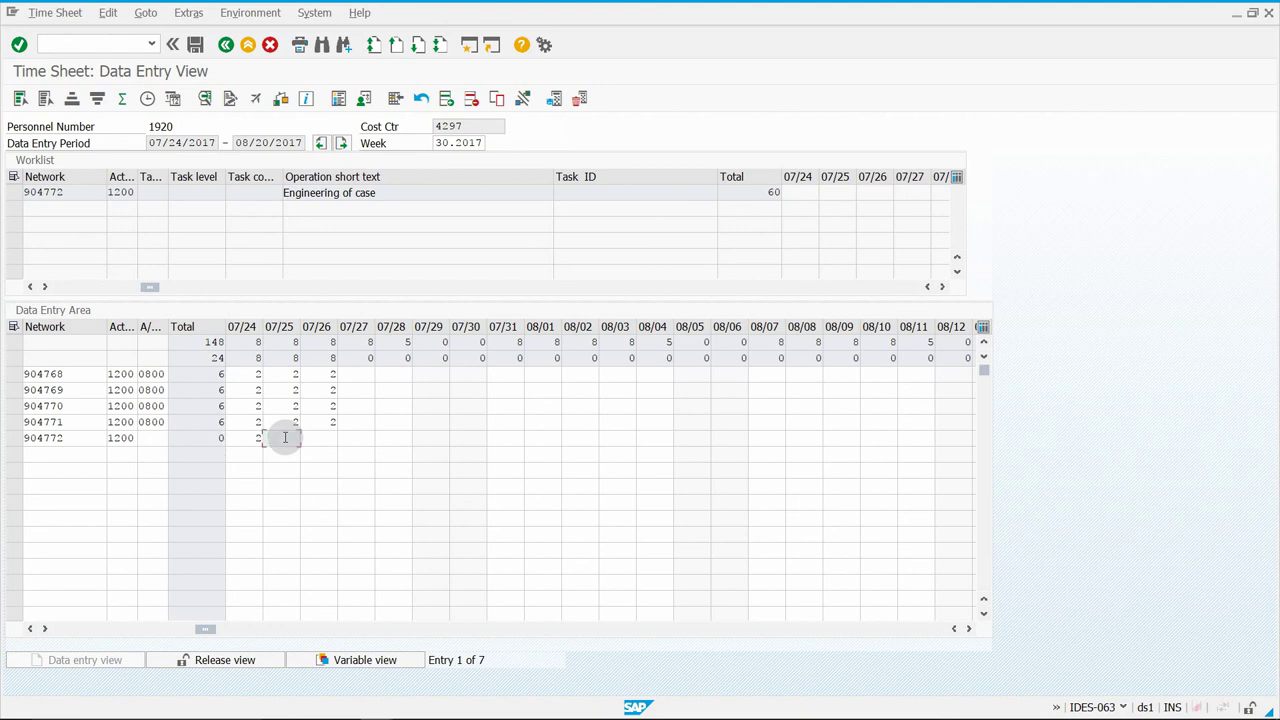
text(2)
key(Tab)
text(2)
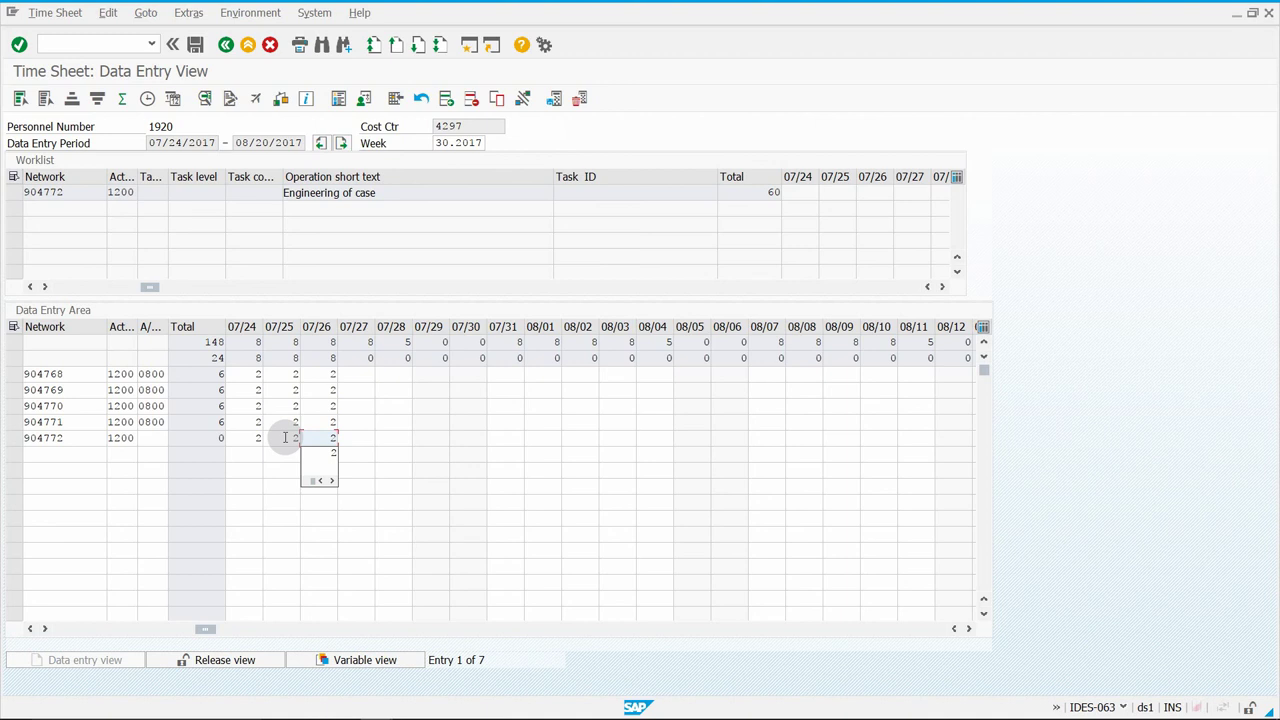
click(203, 443)
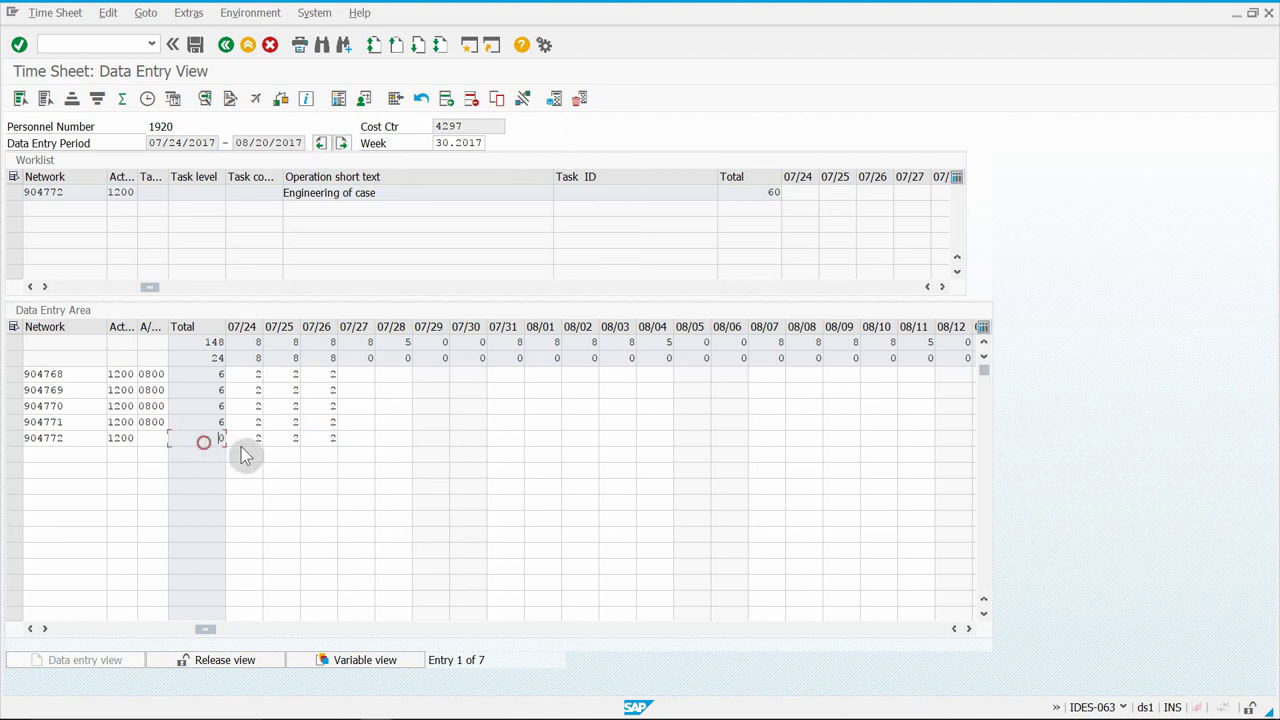
click(247, 443)
click(316, 438)
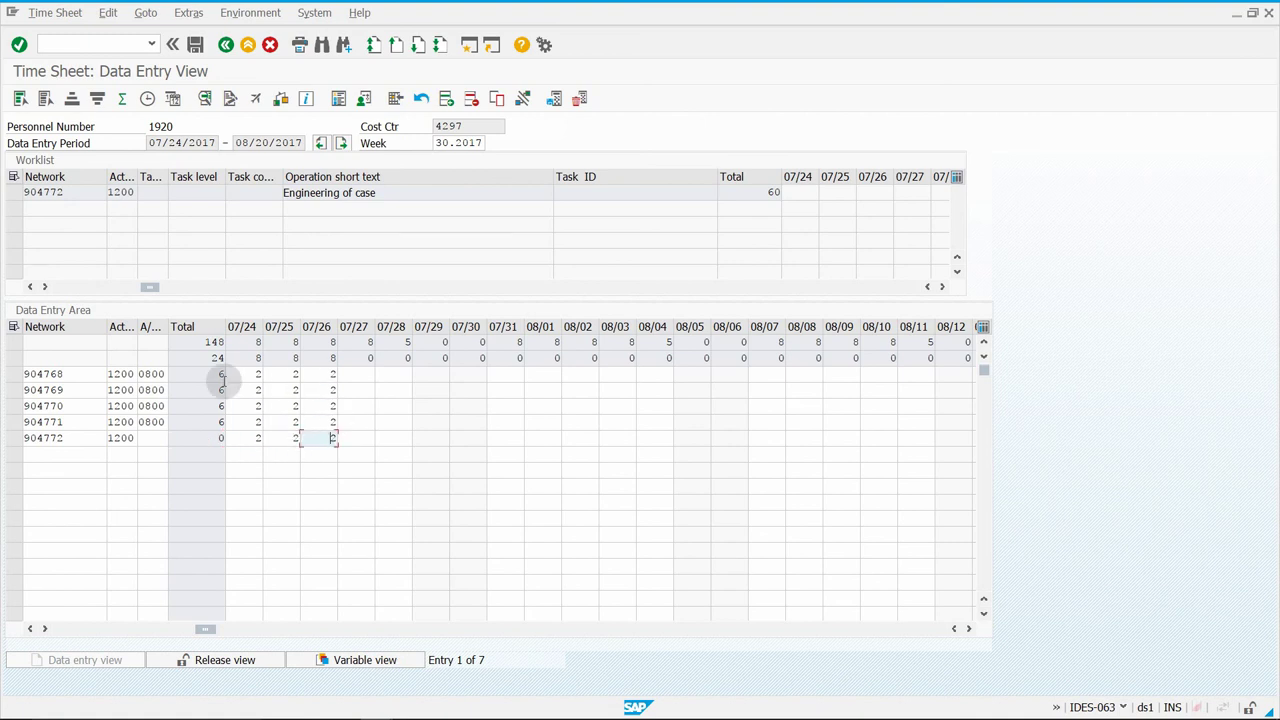
click(68, 438)
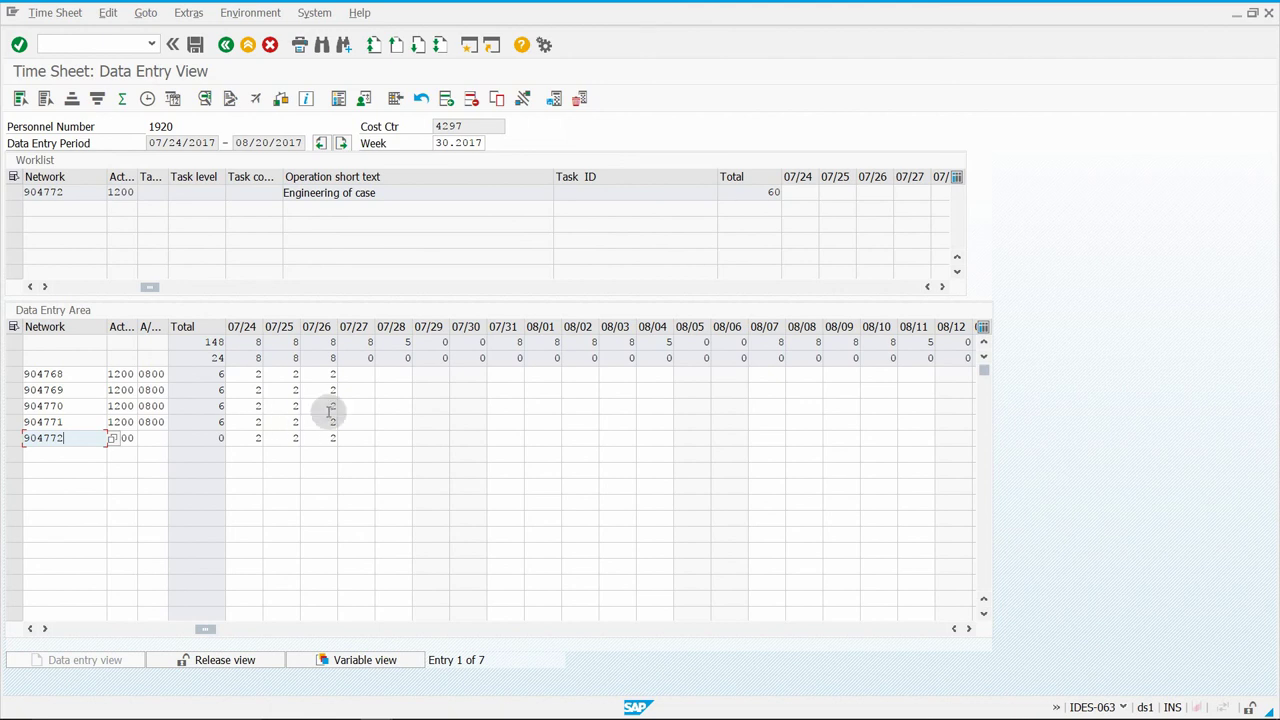
- Save the time sheet, accept the work schedule information message and return to the SAP menu
click(195, 46)
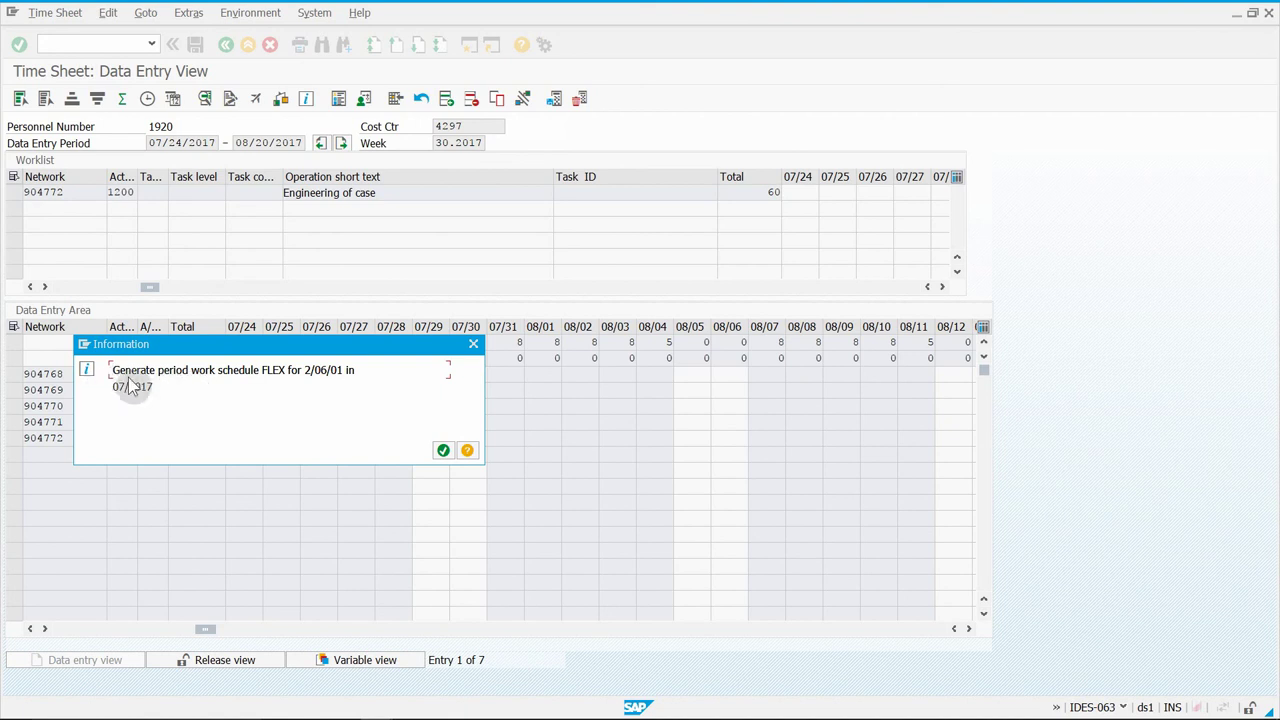
click(443, 451)
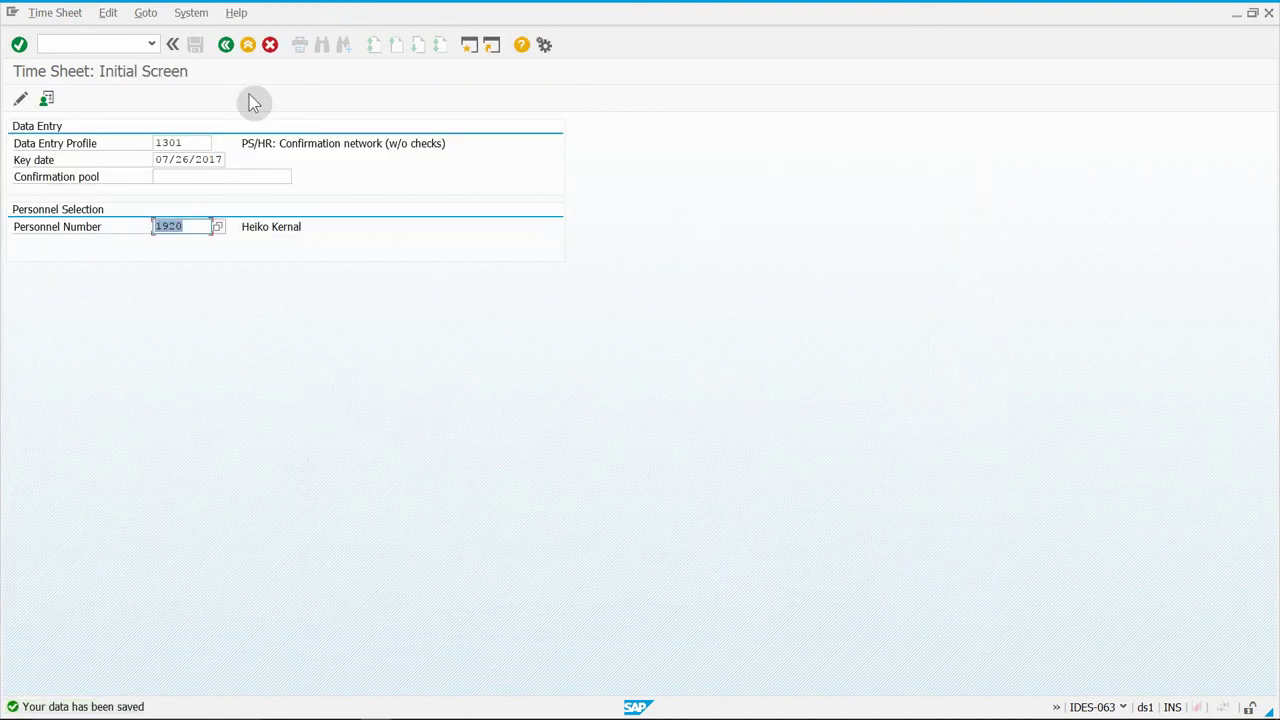
click(242, 47)
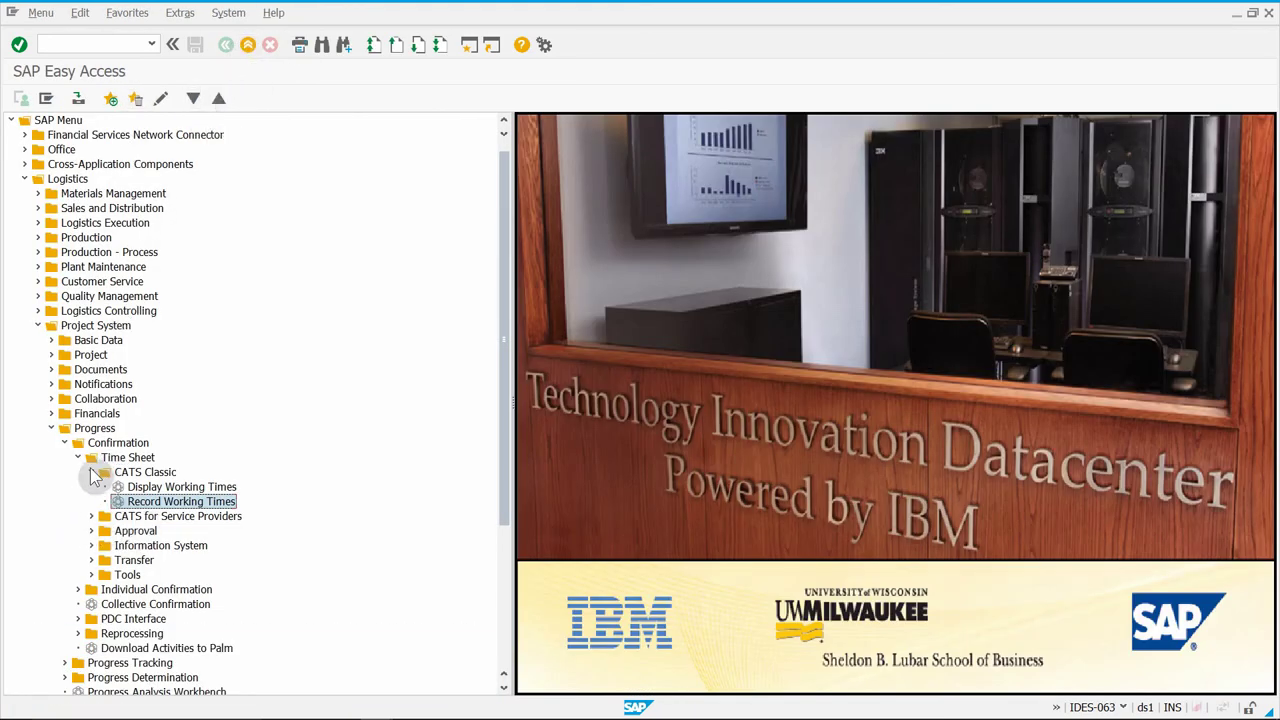
- Open the time sheet transfer function for all components within the progress confirmation area
click(91, 472)
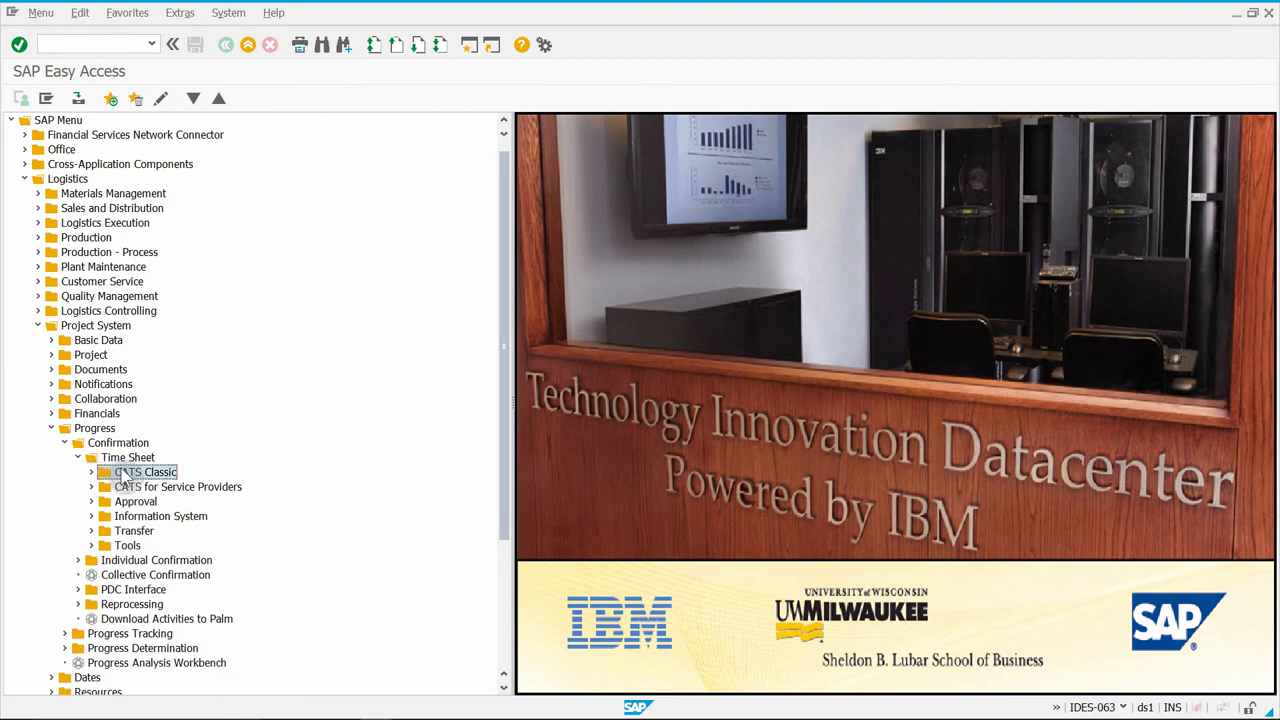
click(120, 458)
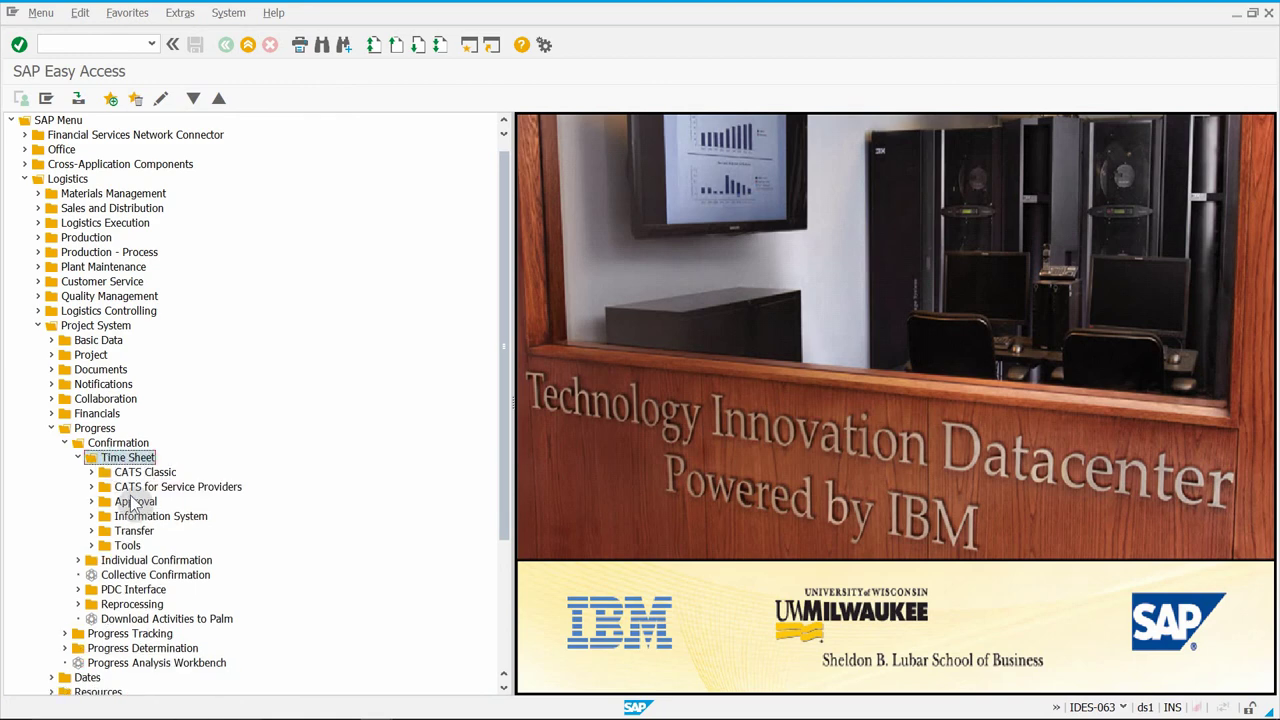
click(91, 531)
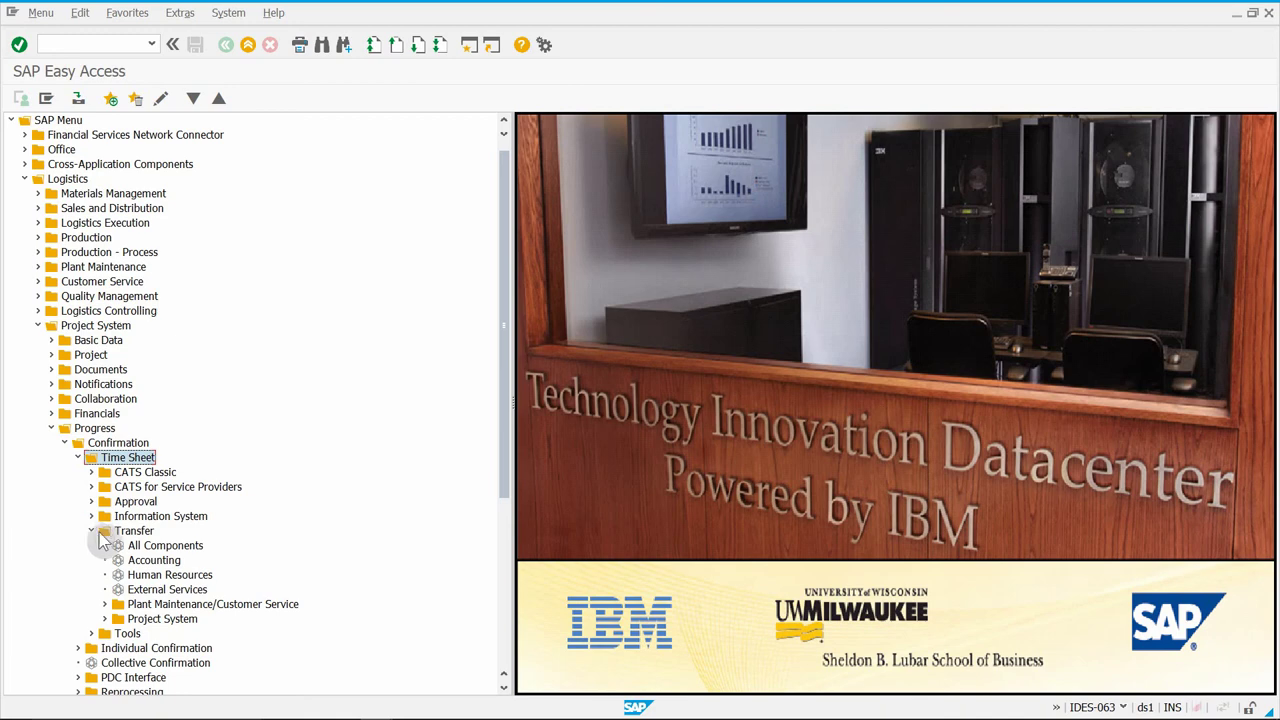
click(165, 546)
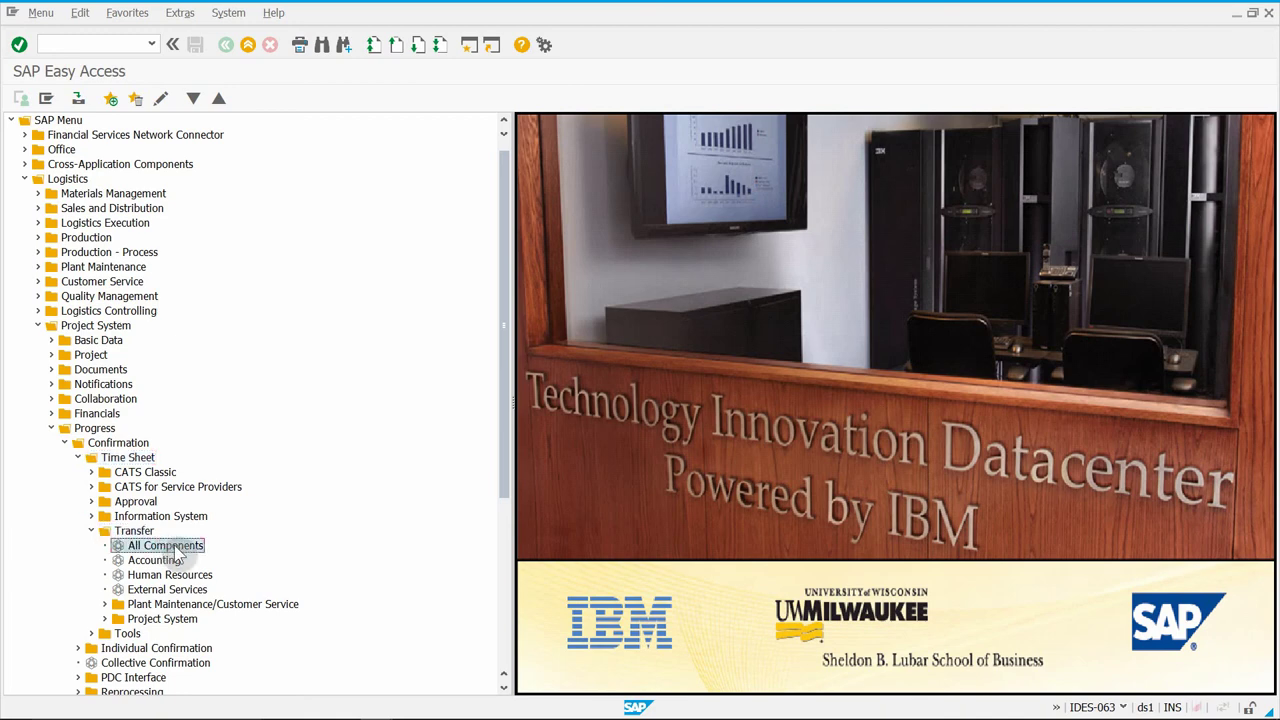
double_click(172, 548)
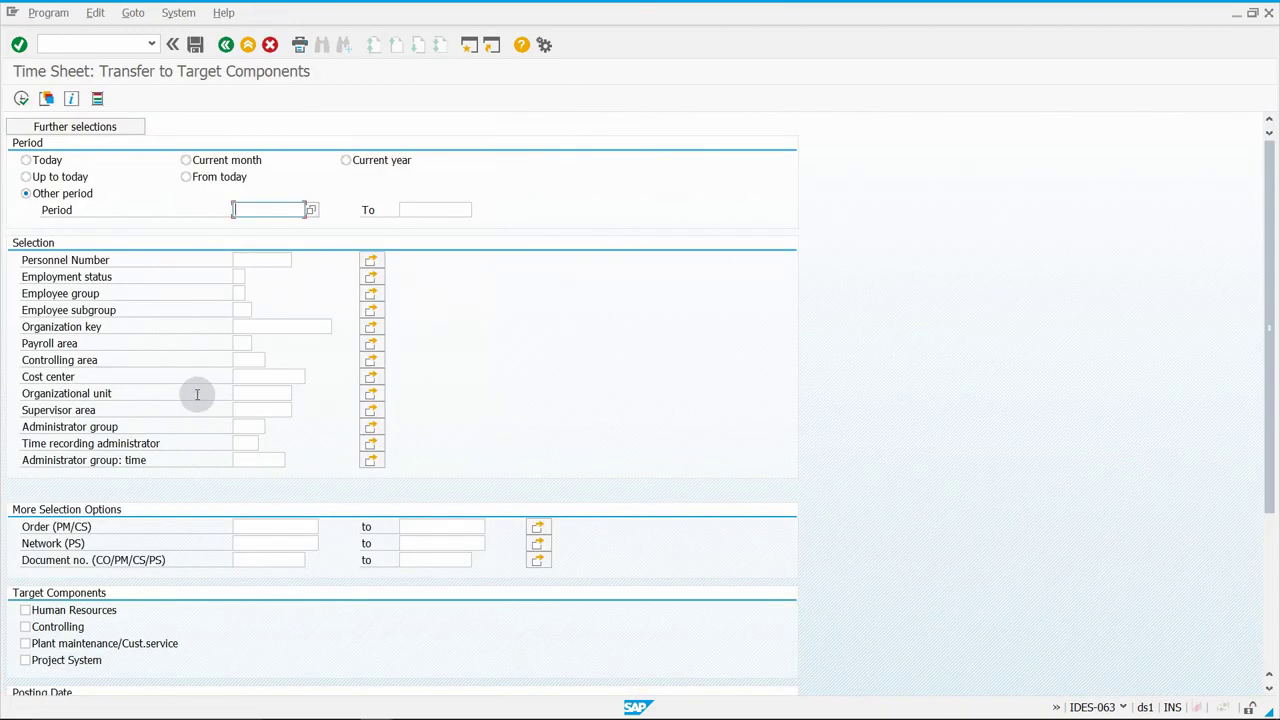
- Restrict the transfer selection to the employee by entering the personnel number
scroll(200, 370, down, 1)
click(268, 198)
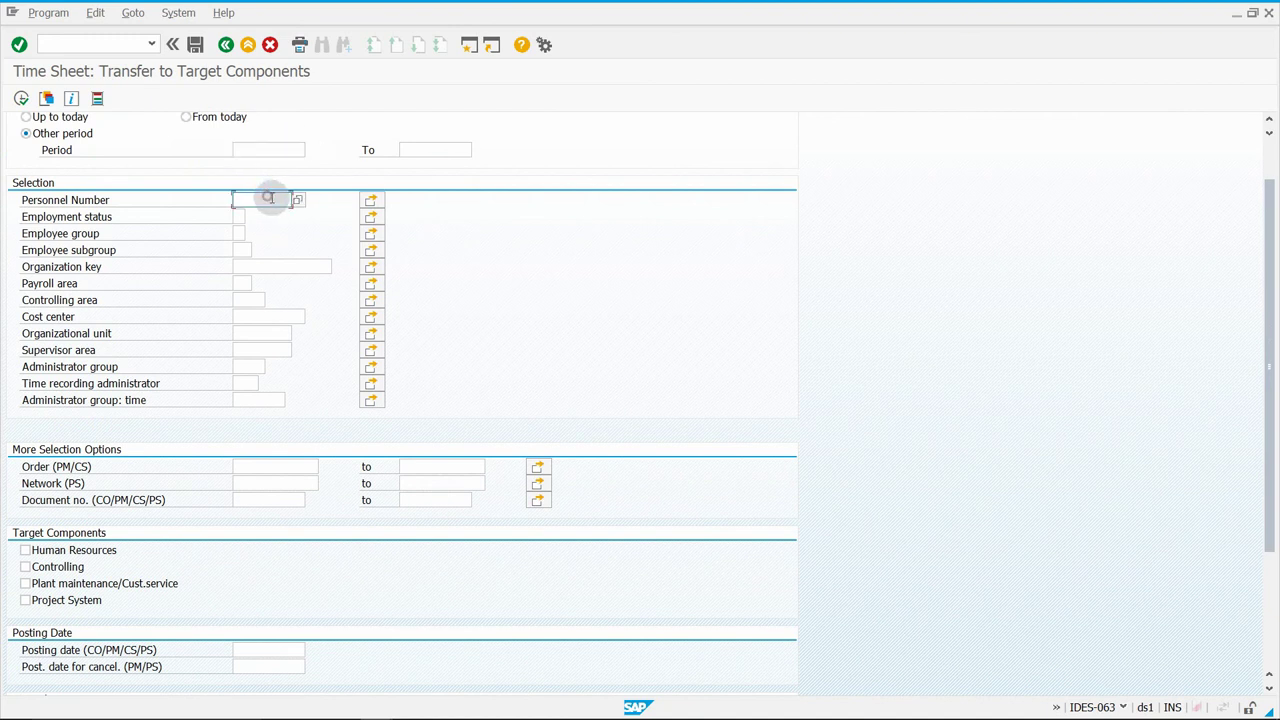
text(1020)
drag(272, 198, 343, 214)
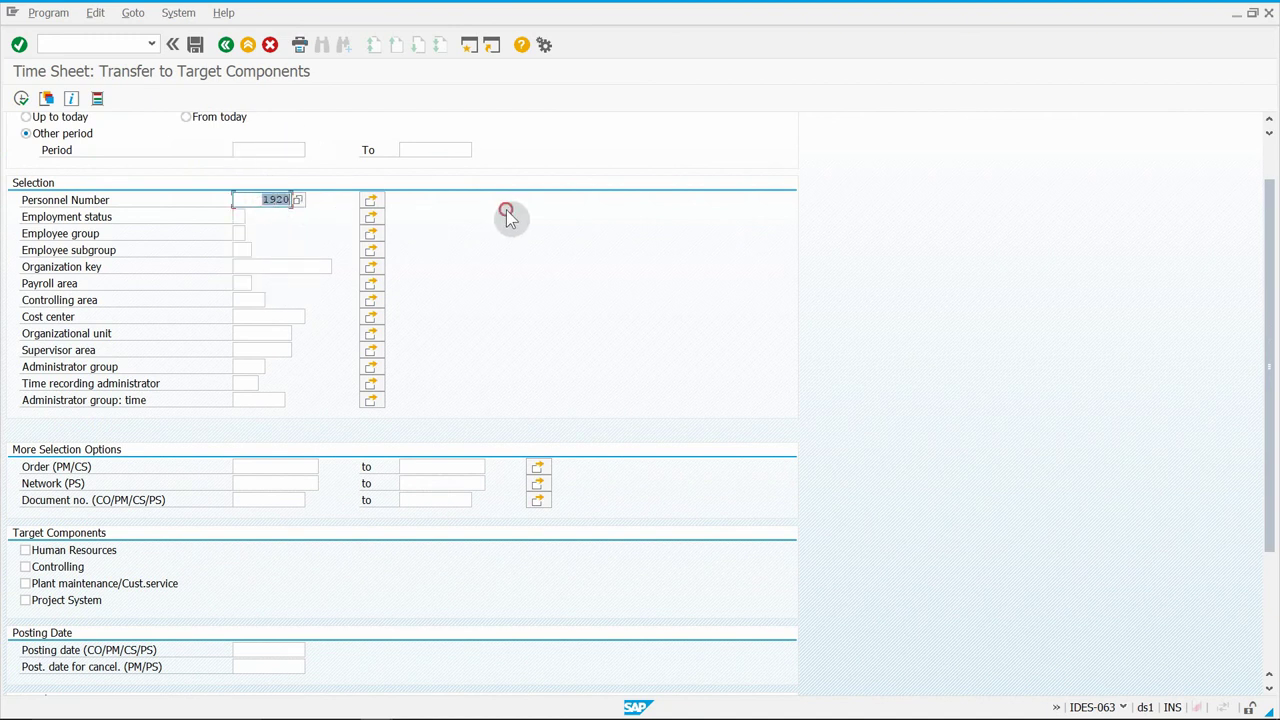
click(240, 197)
- Choose Project System as the transfer's target component and switch off the test run
scroll(243, 280, down, 4)
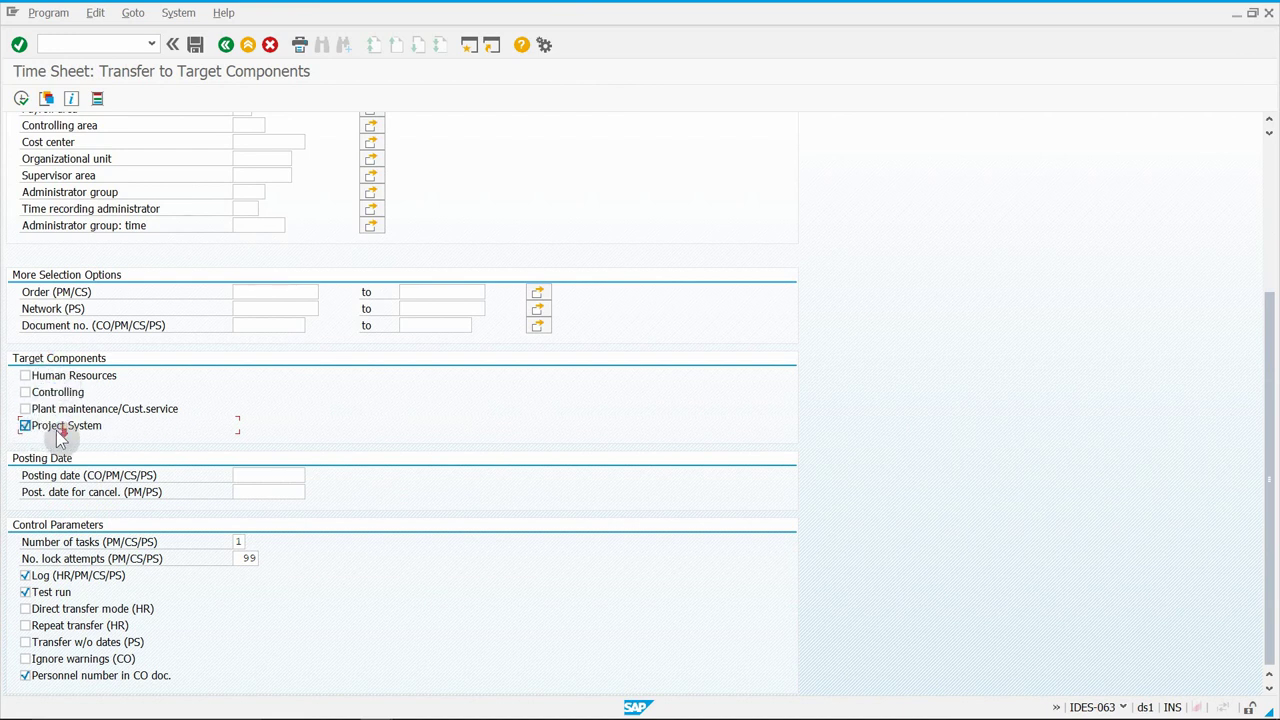
click(40, 597)
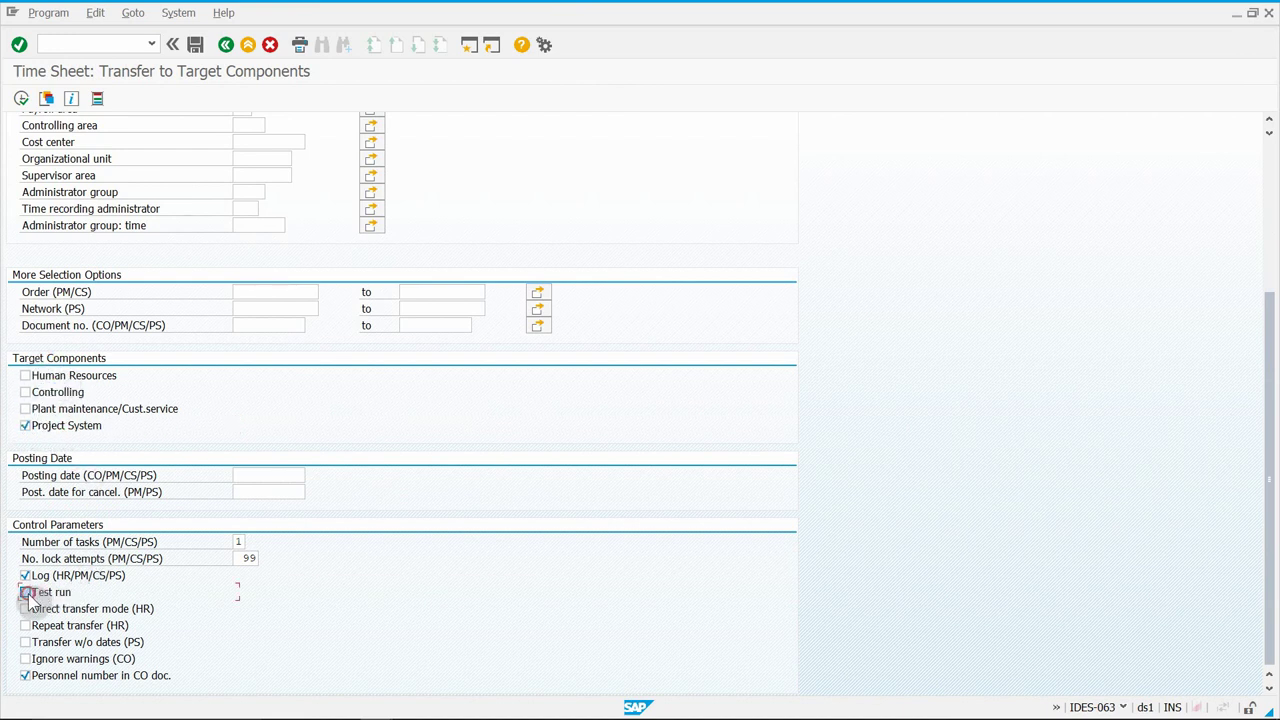
scroll(64, 541, up, 5)
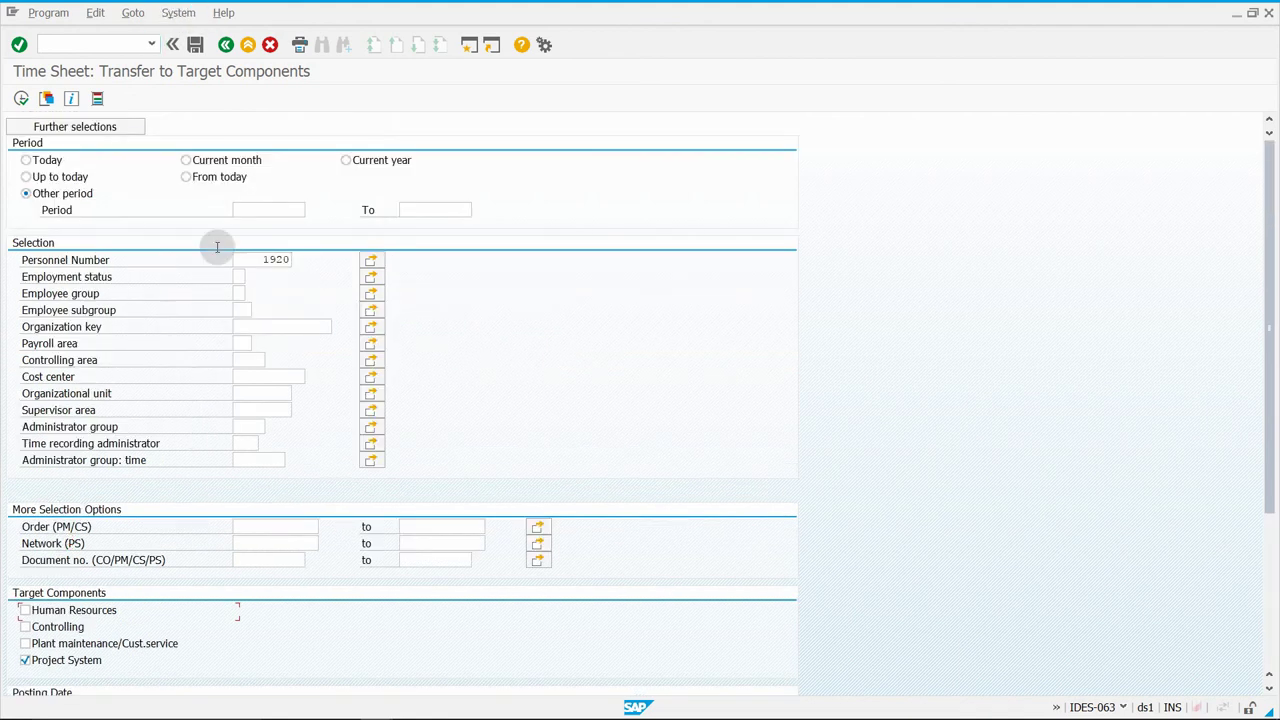
- Run the time sheet transfer to Project System and return to the SAP menu
scroll(200, 300, down, 4)
scroll(75, 465, down, 1)
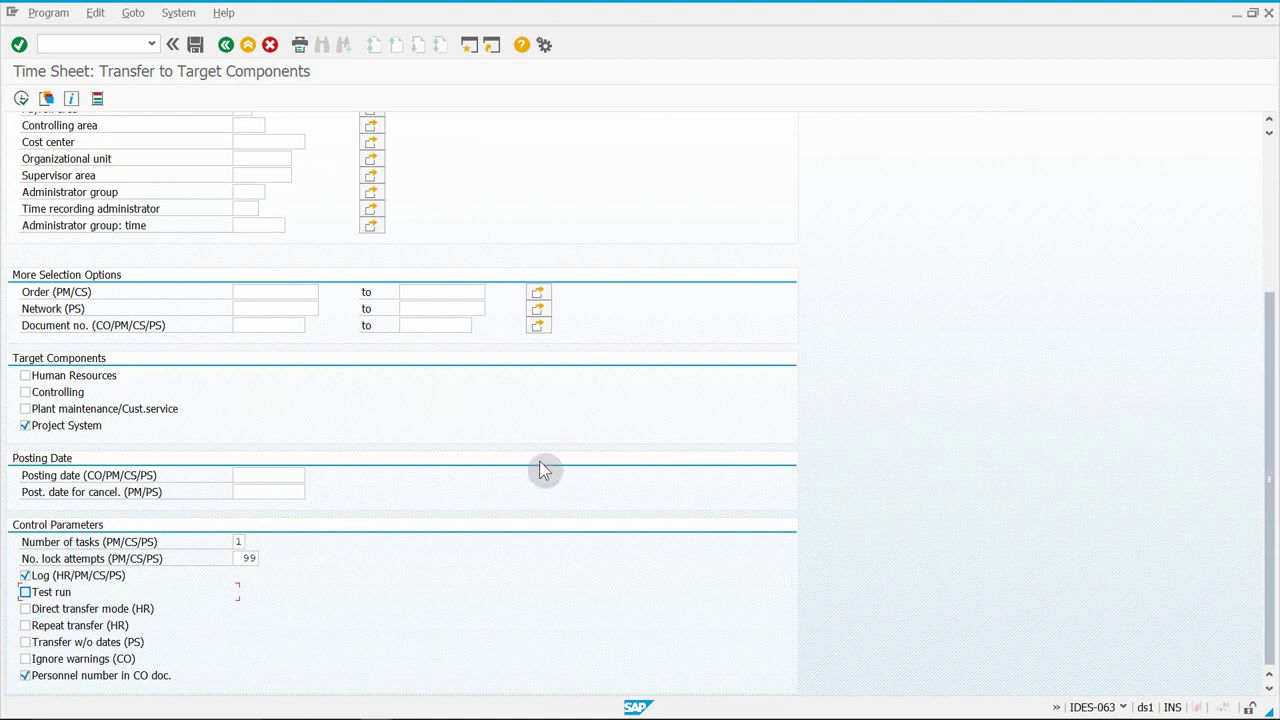
click(20, 100)
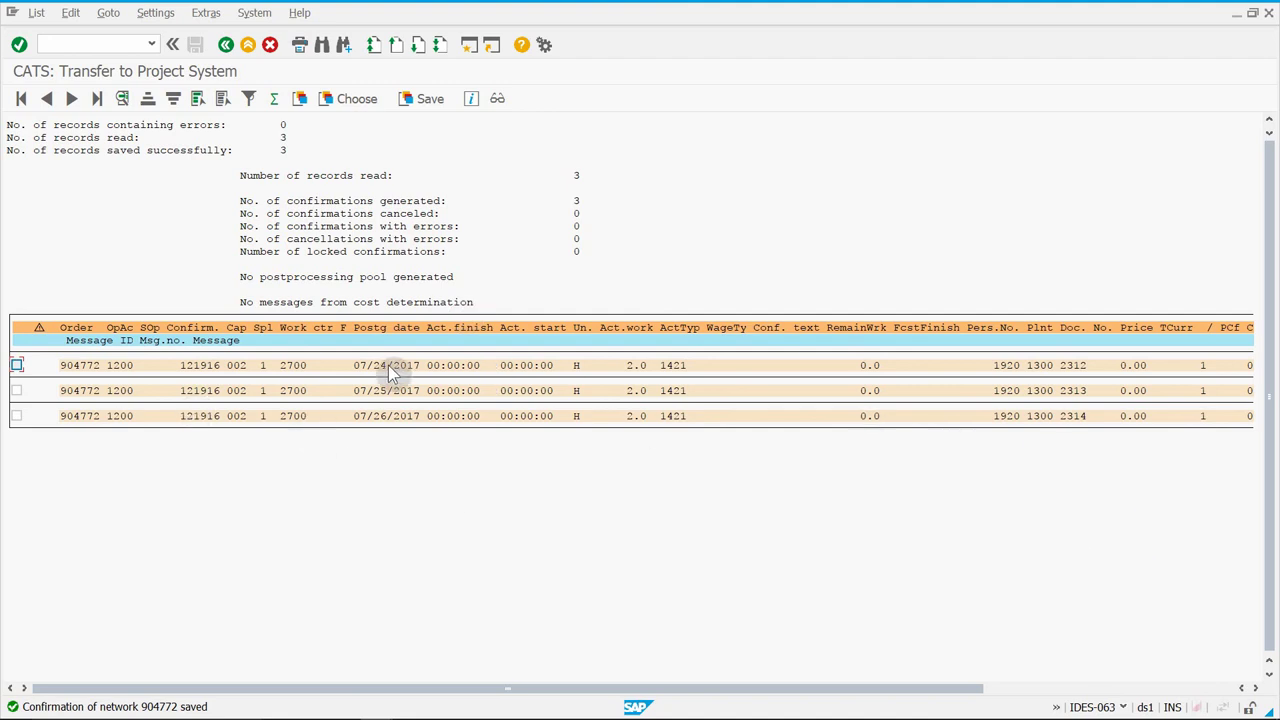
click(246, 47)
click(246, 47)
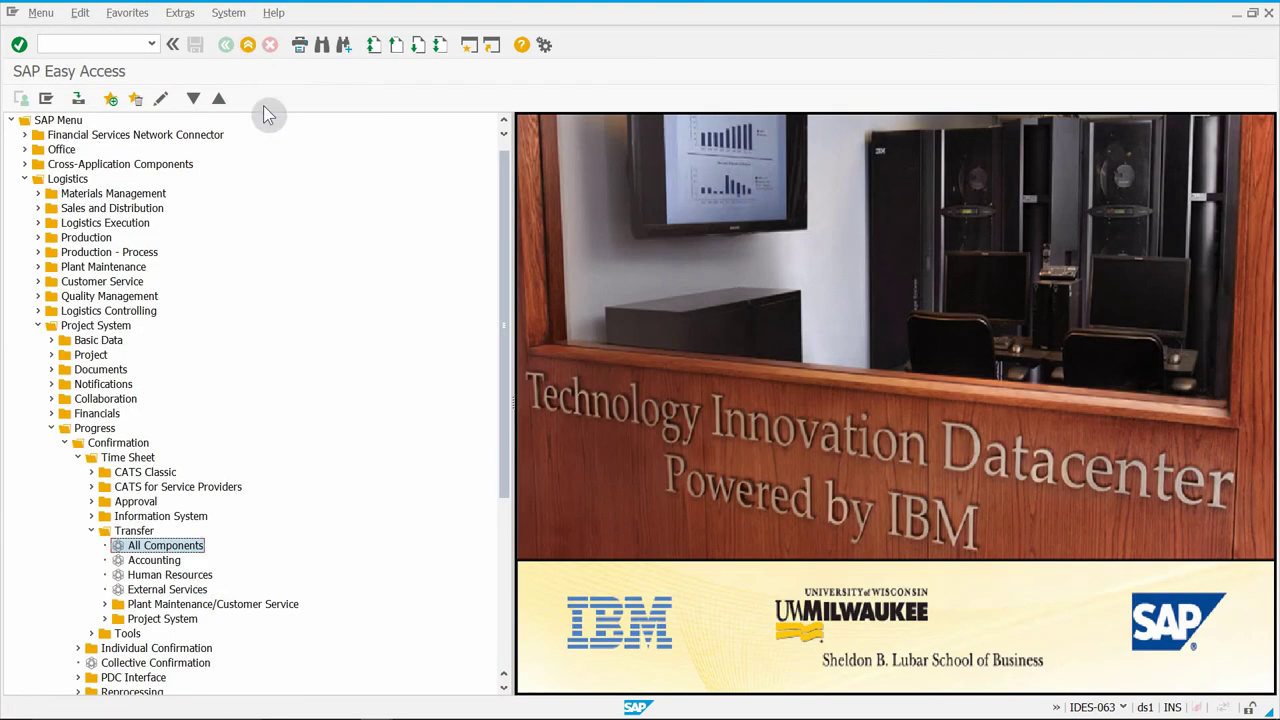
- Collapse the Project System folder and open Goods Movement (MIGO) within Inventory Management of Materials Management
click(51, 428)
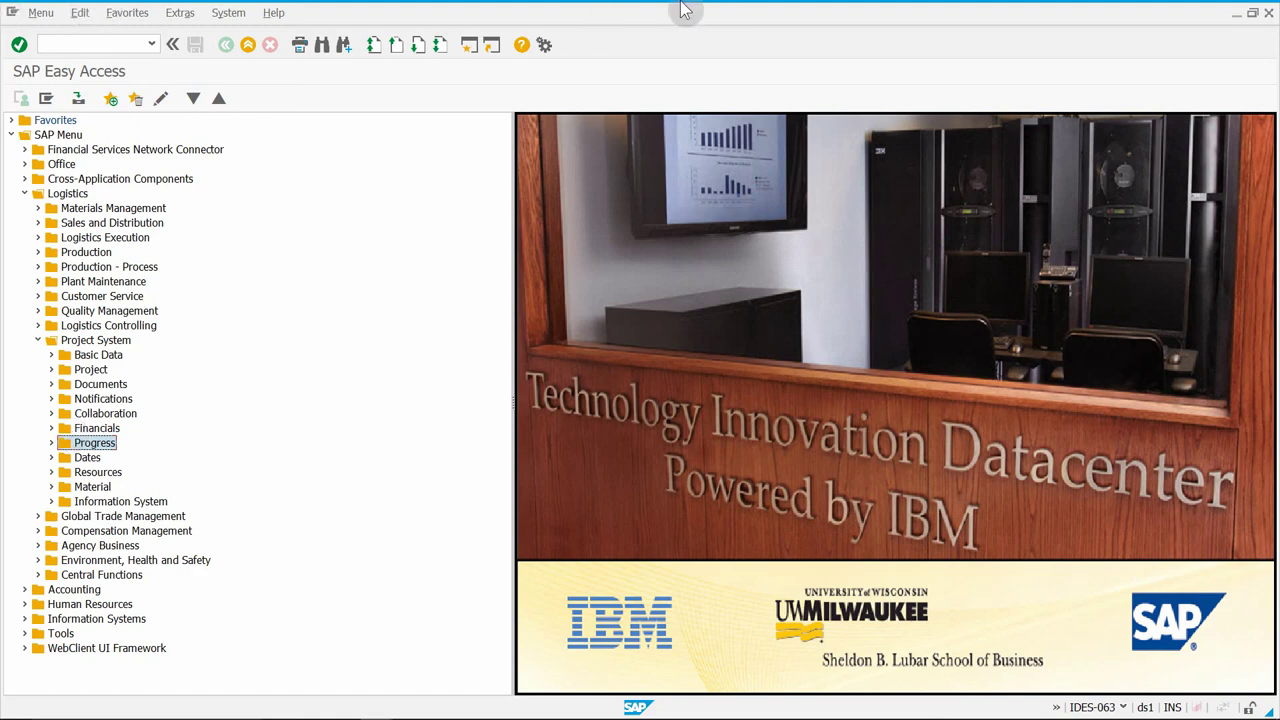
click(39, 340)
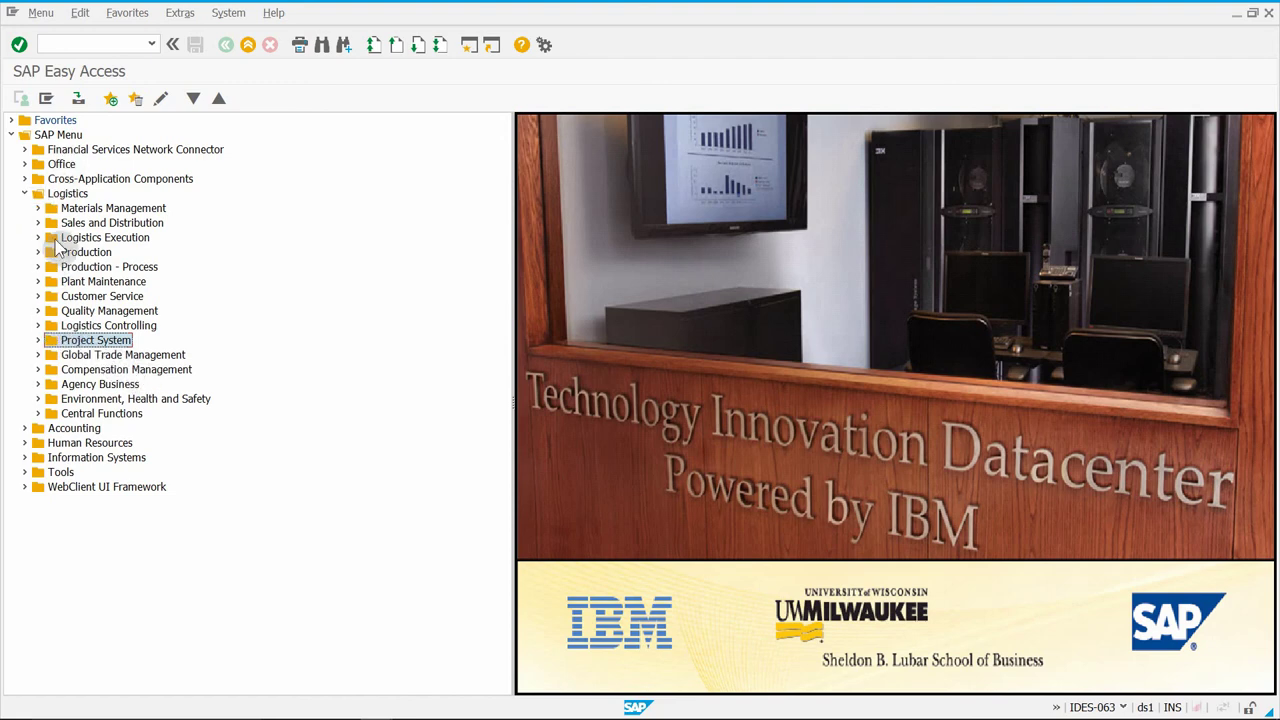
click(42, 193)
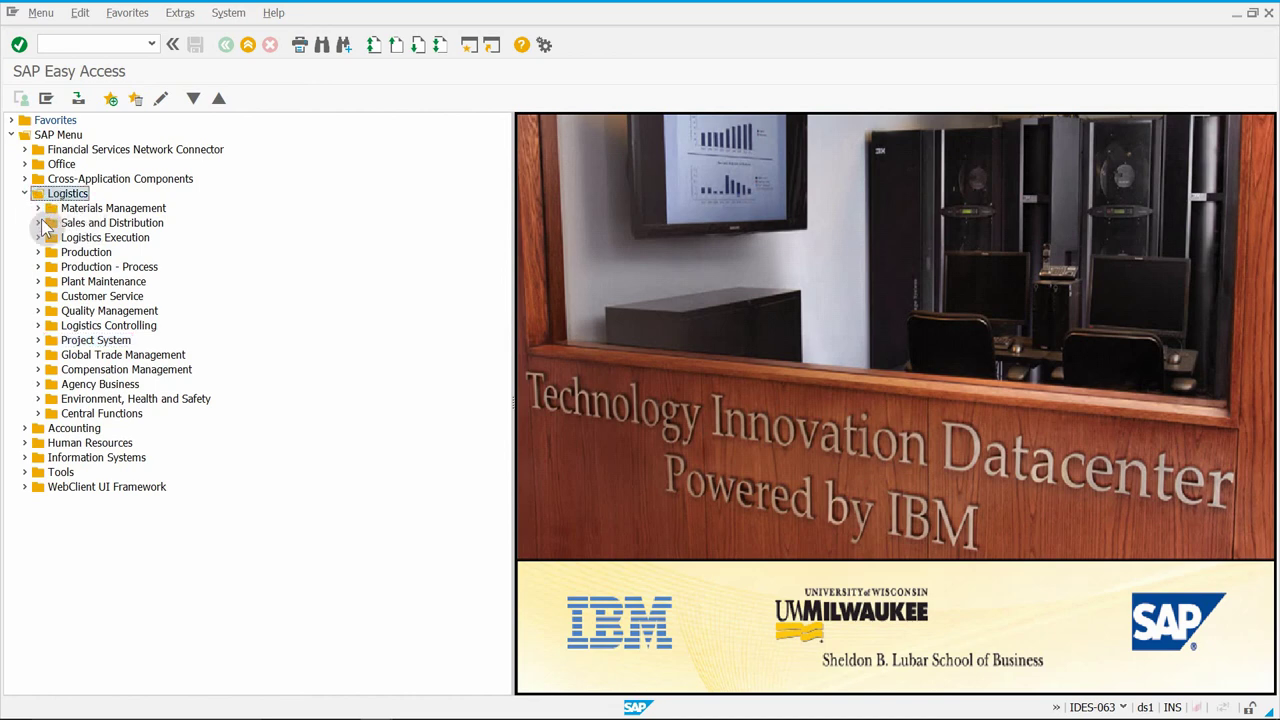
click(38, 208)
click(56, 237)
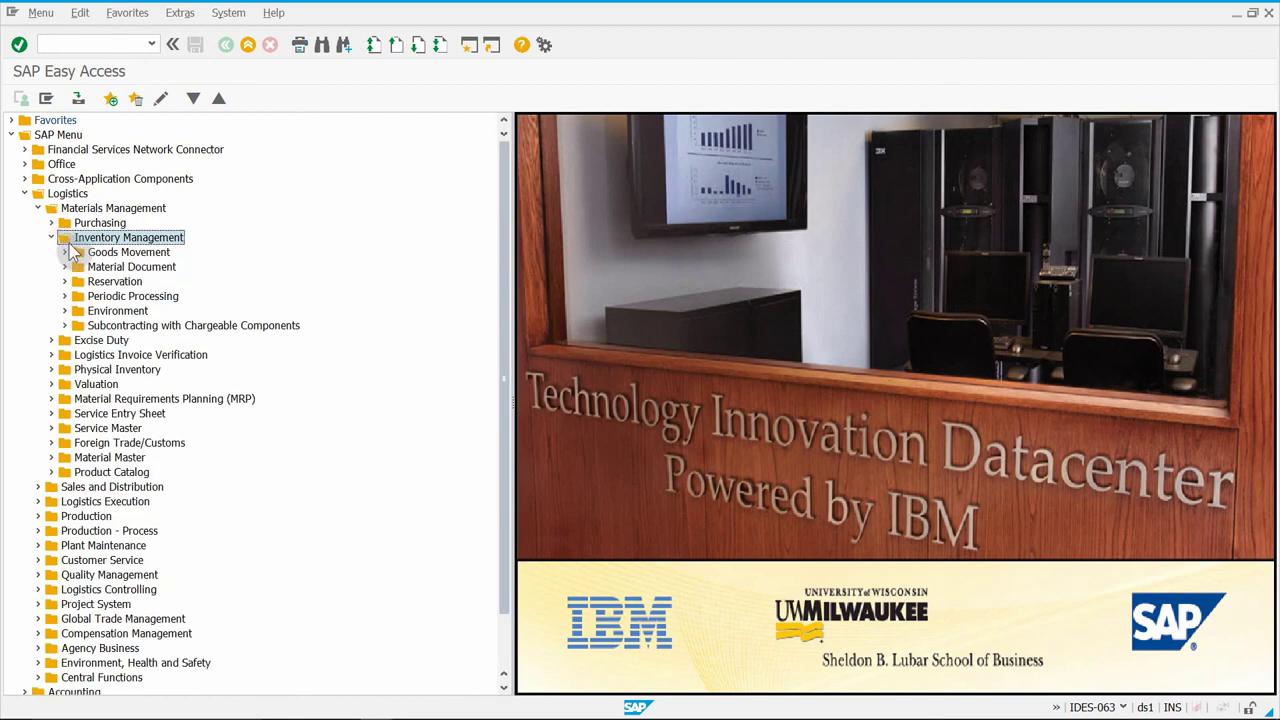
click(64, 252)
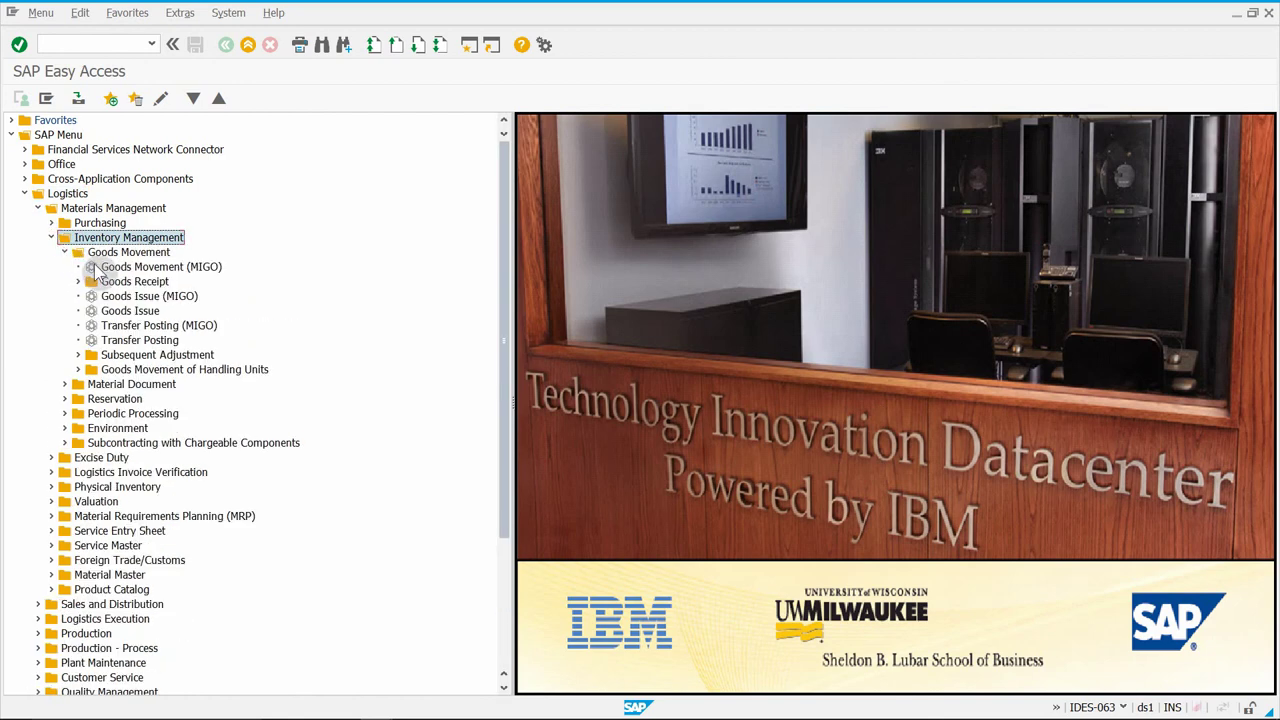
click(160, 268)
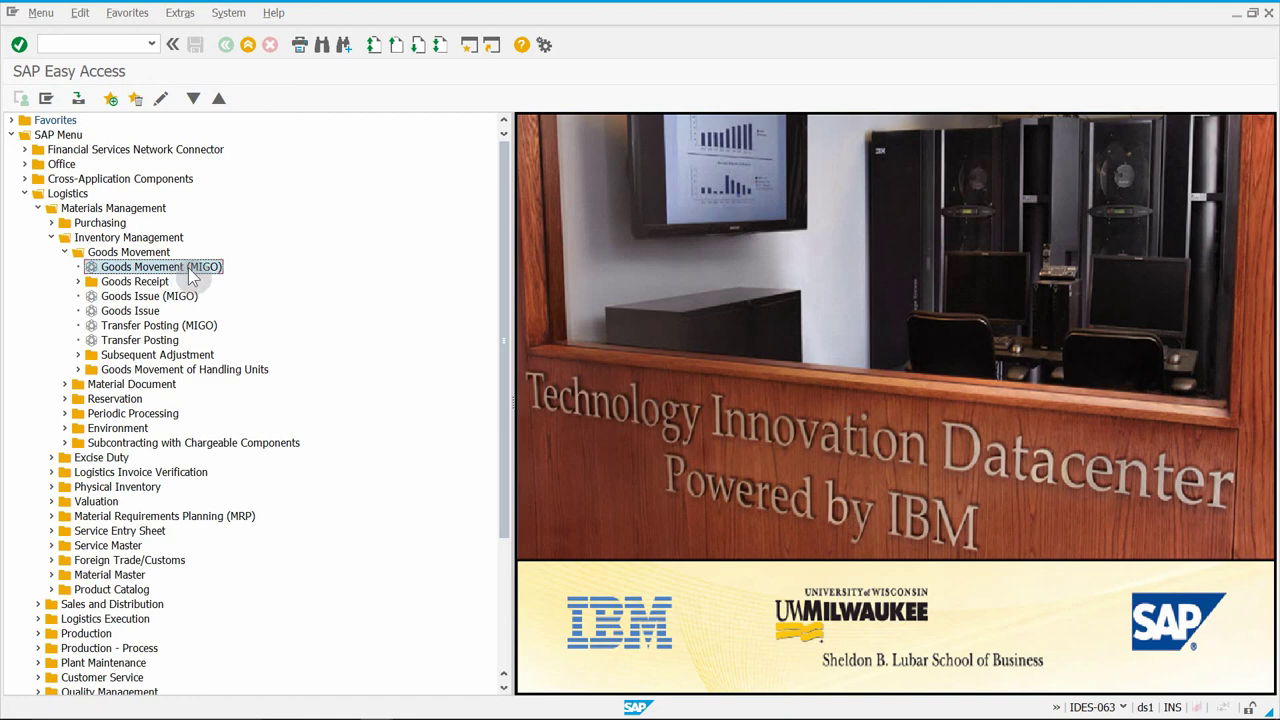
double_click(182, 268)
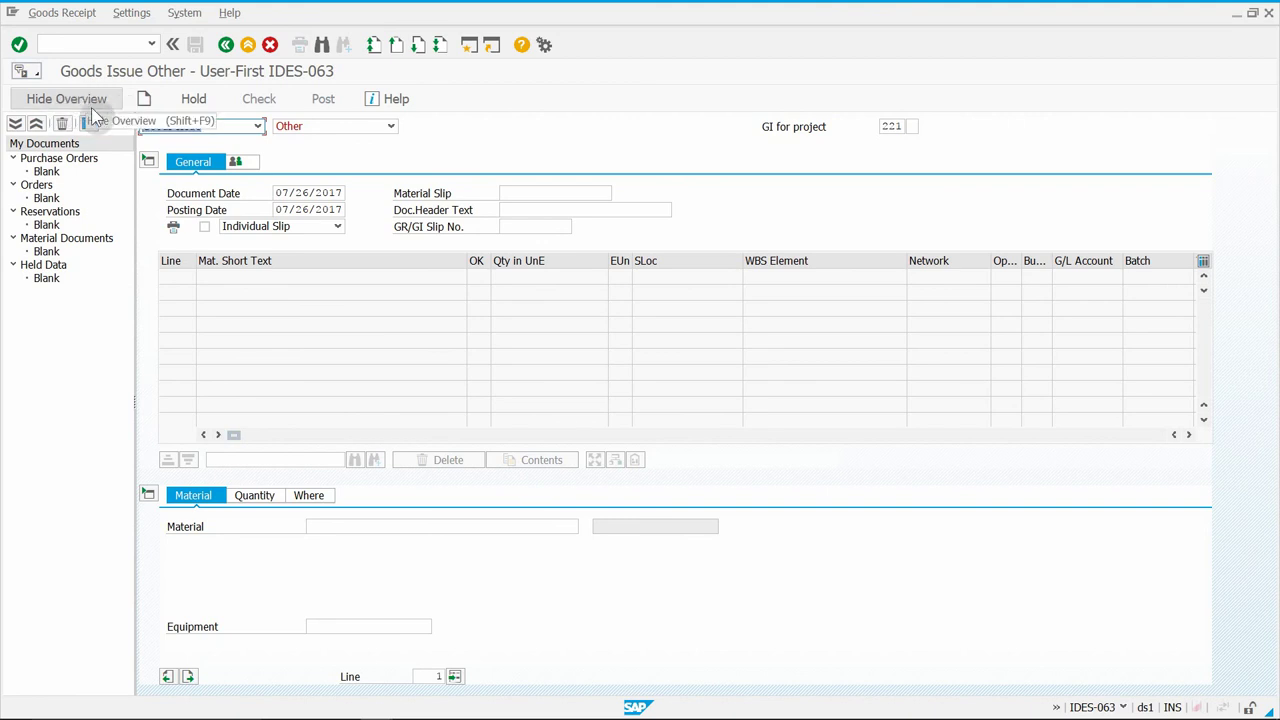
- Hide the document overview and use Goods Issue with reference Other and movement type 221 for the project
click(87, 105)
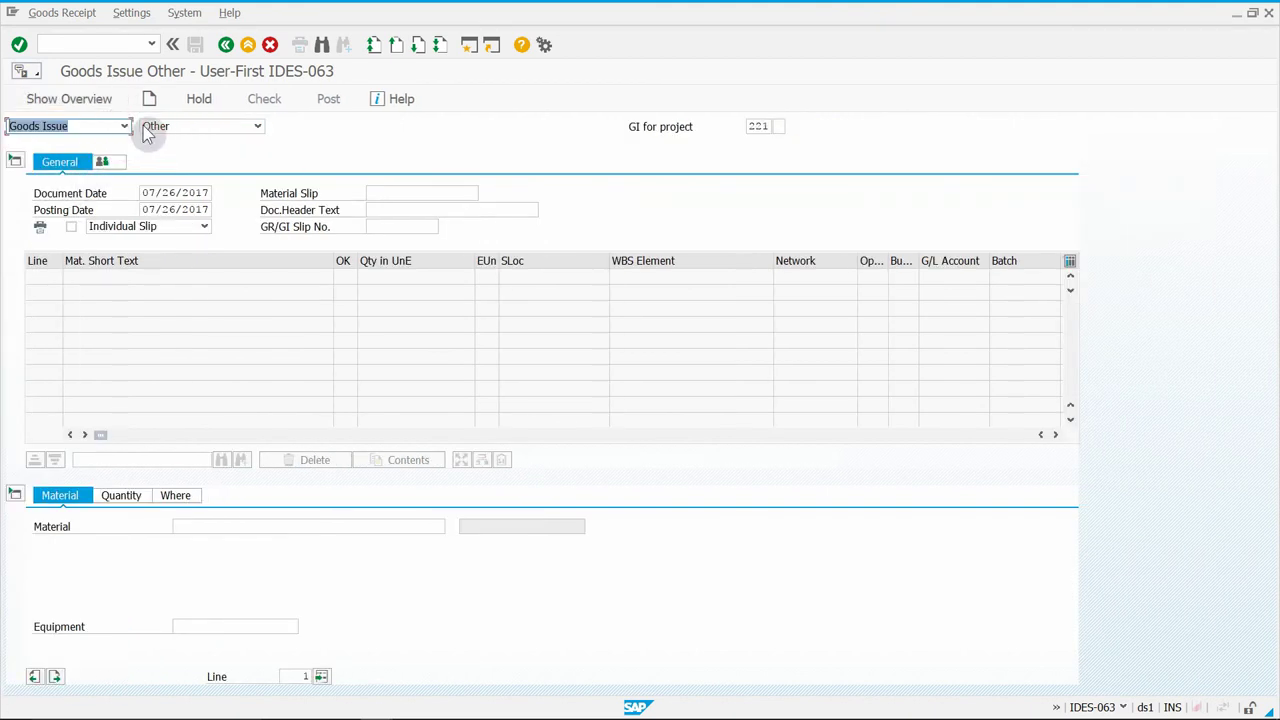
click(121, 130)
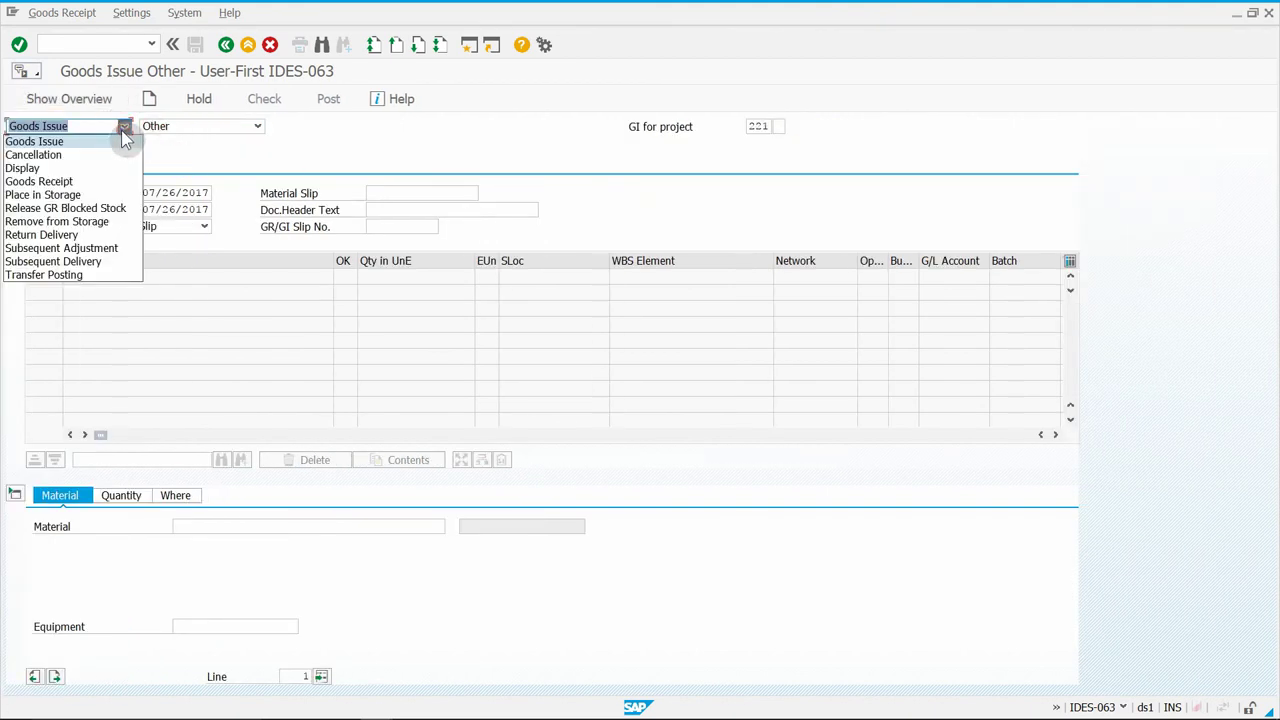
click(123, 124)
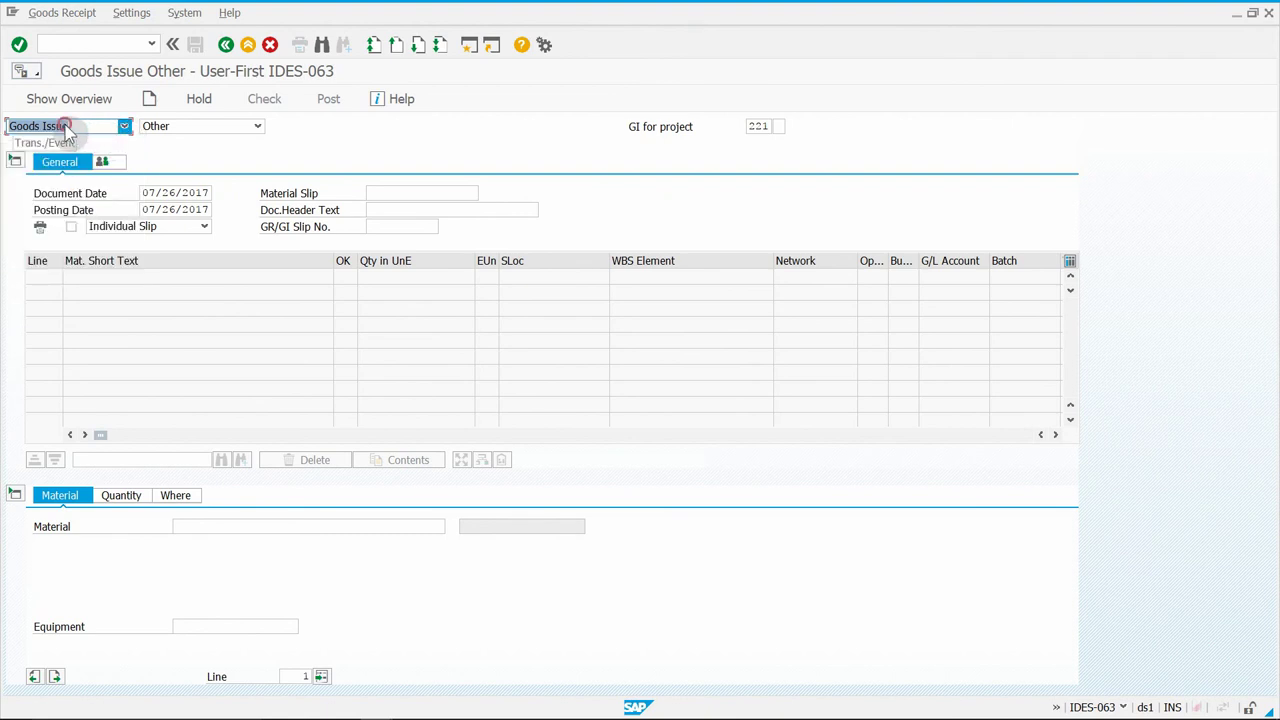
click(65, 126)
click(70, 144)
click(155, 128)
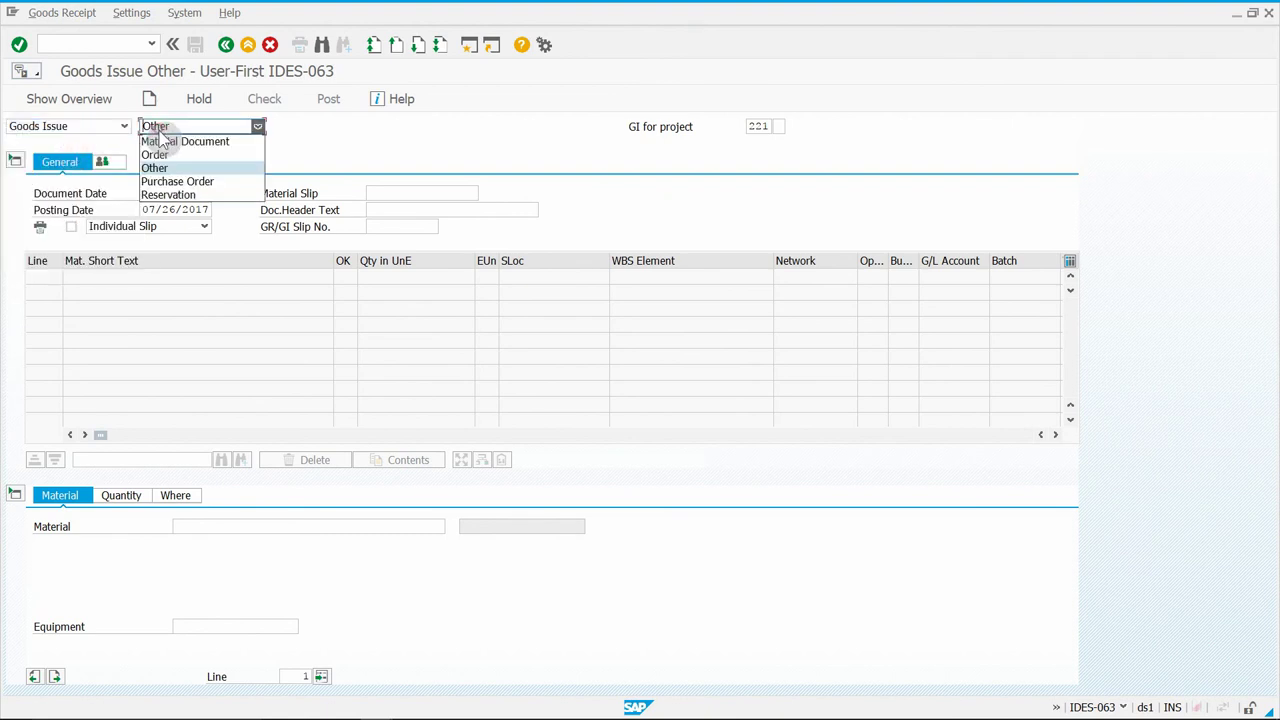
click(160, 168)
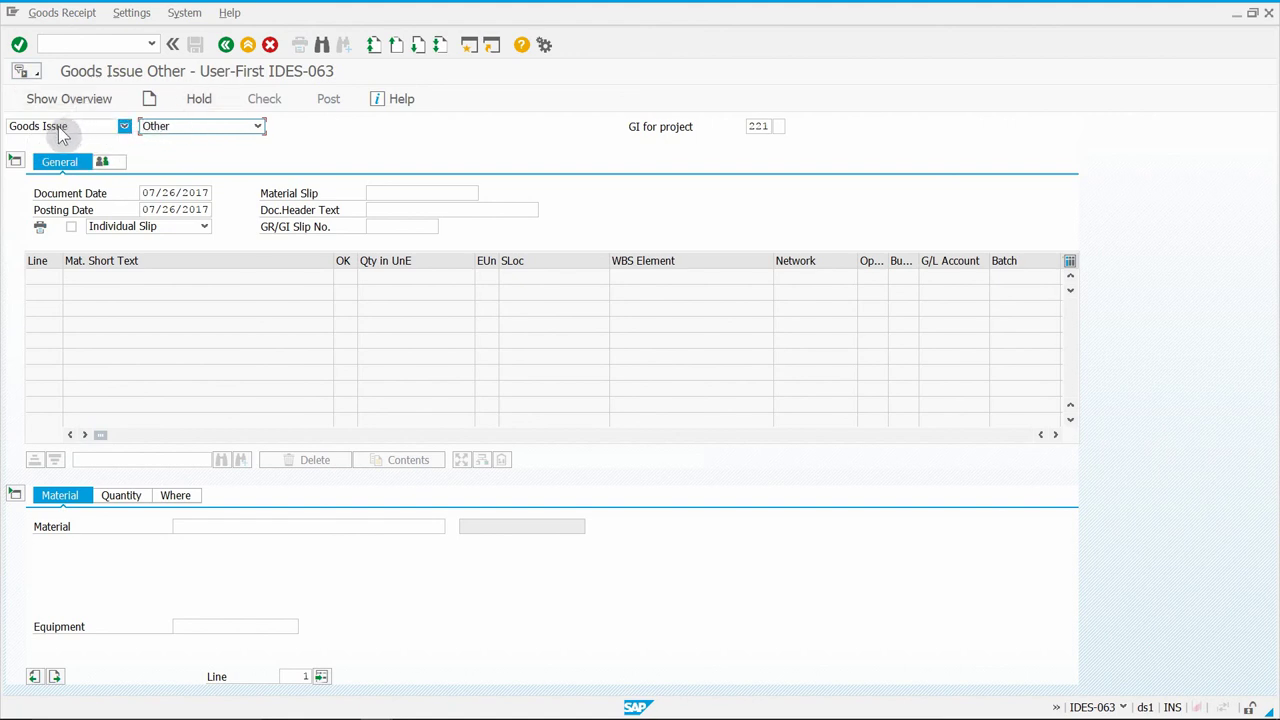
click(751, 125)
double_click(738, 125)
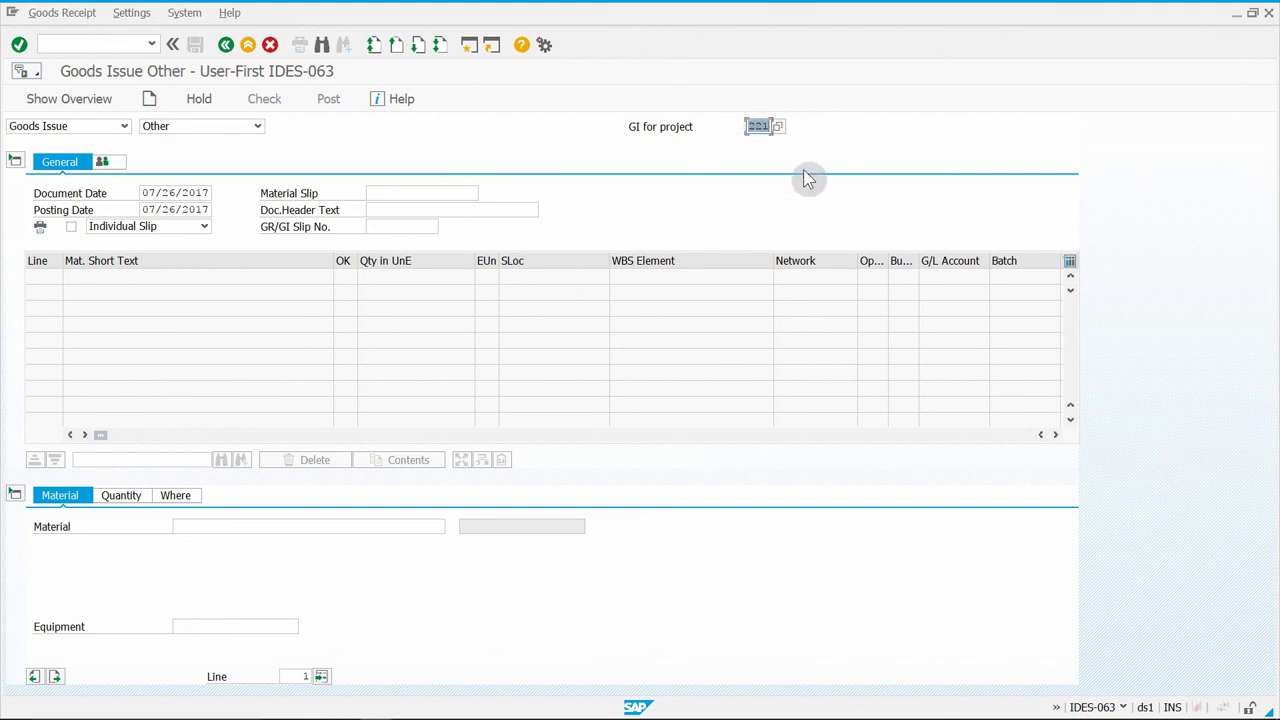
click(764, 126)
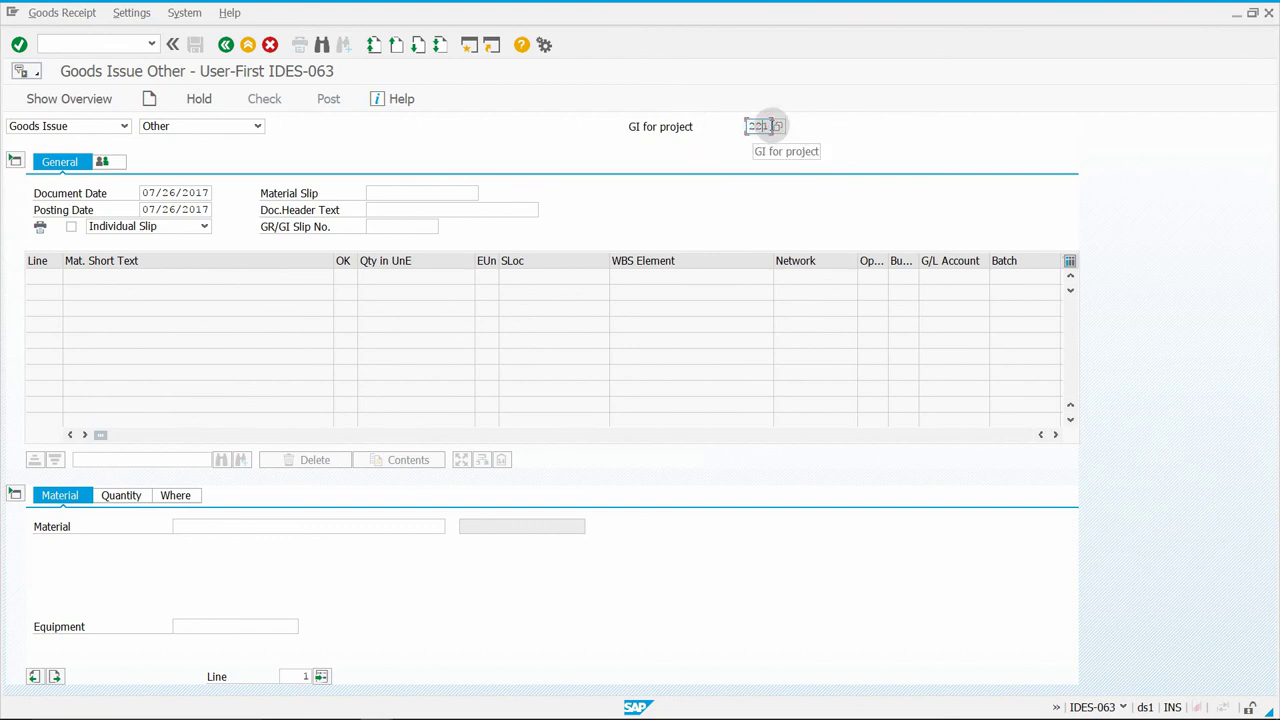
double_click(765, 126)
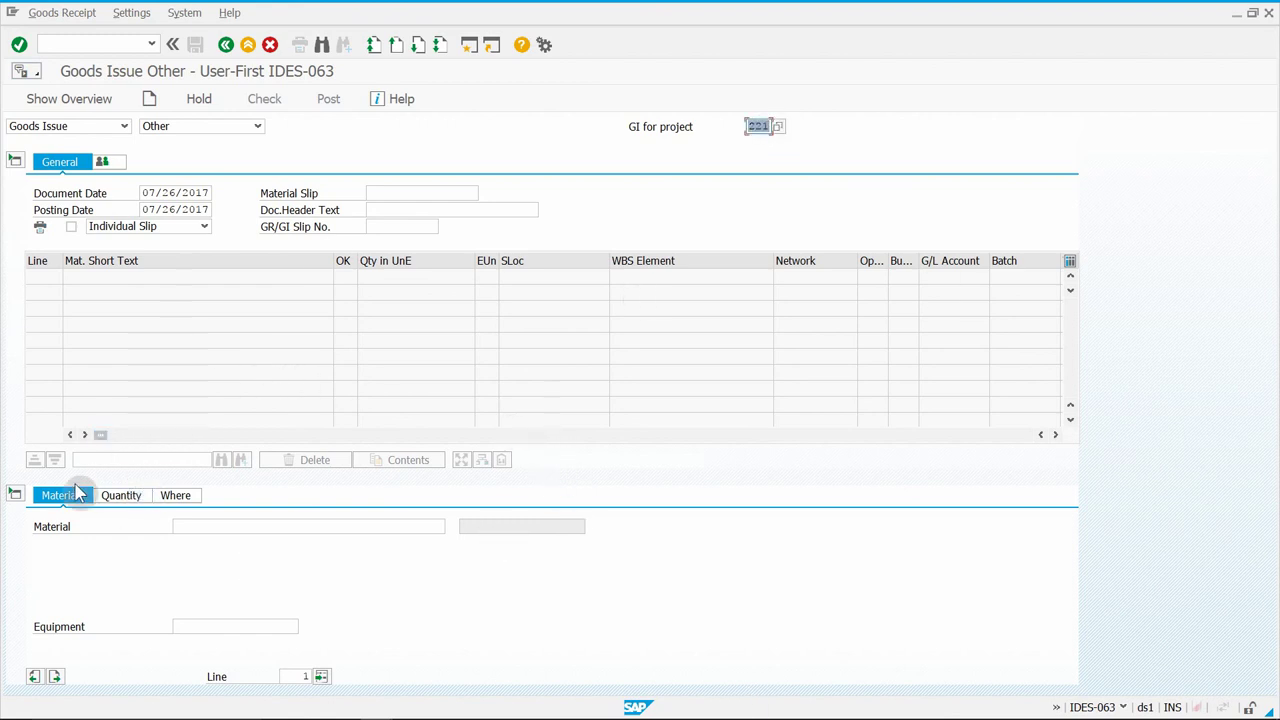
- Enter material T-20100 with a quantity of 1 for the goods issue item
click(197, 526)
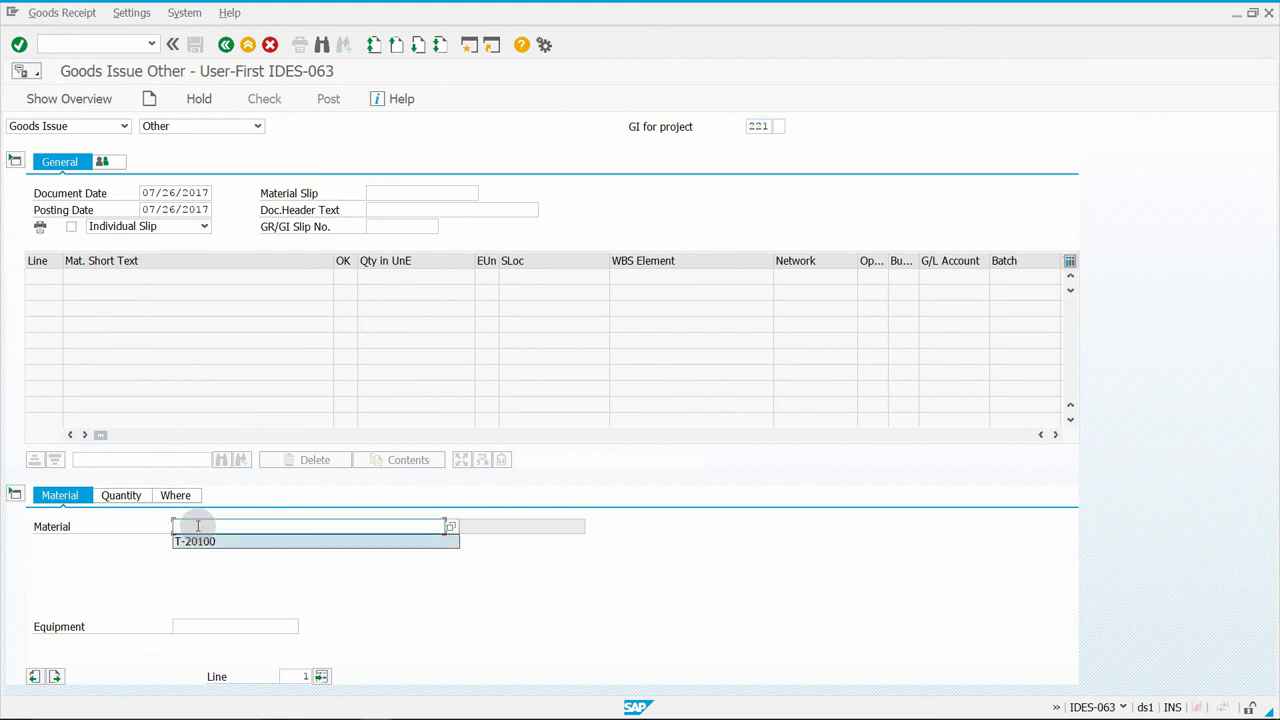
key(Down)
key(Return)
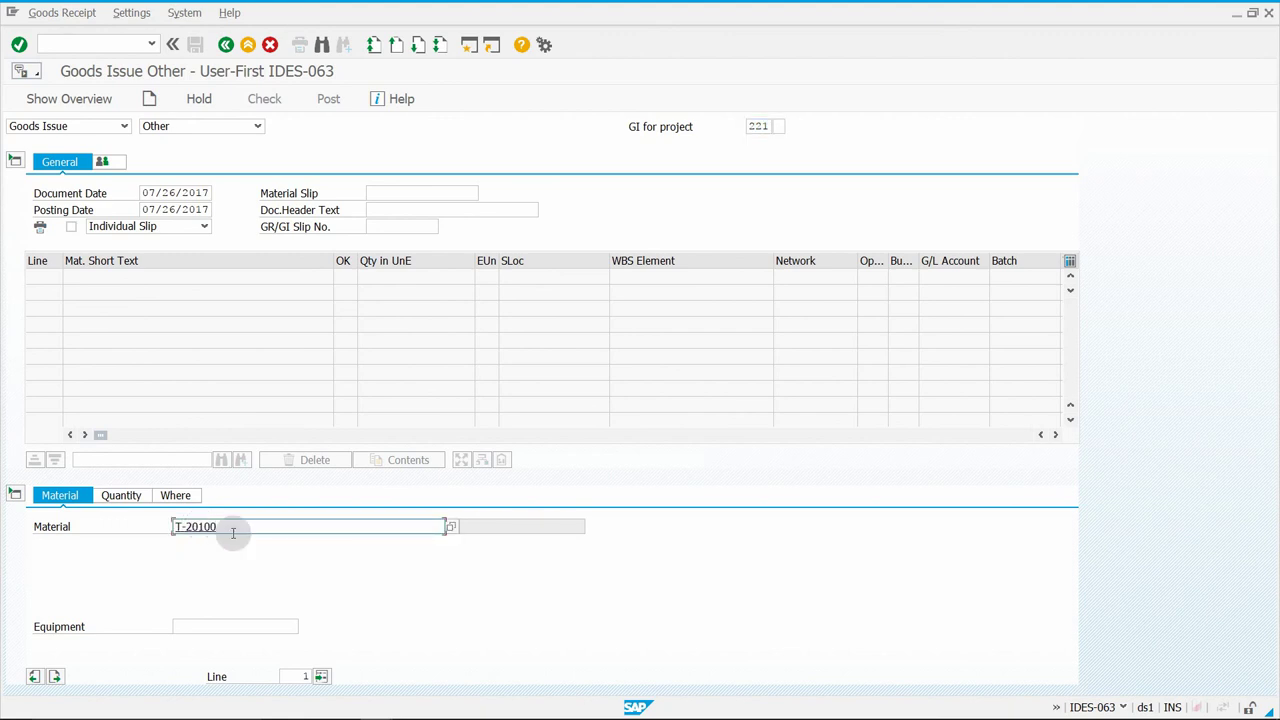
click(120, 496)
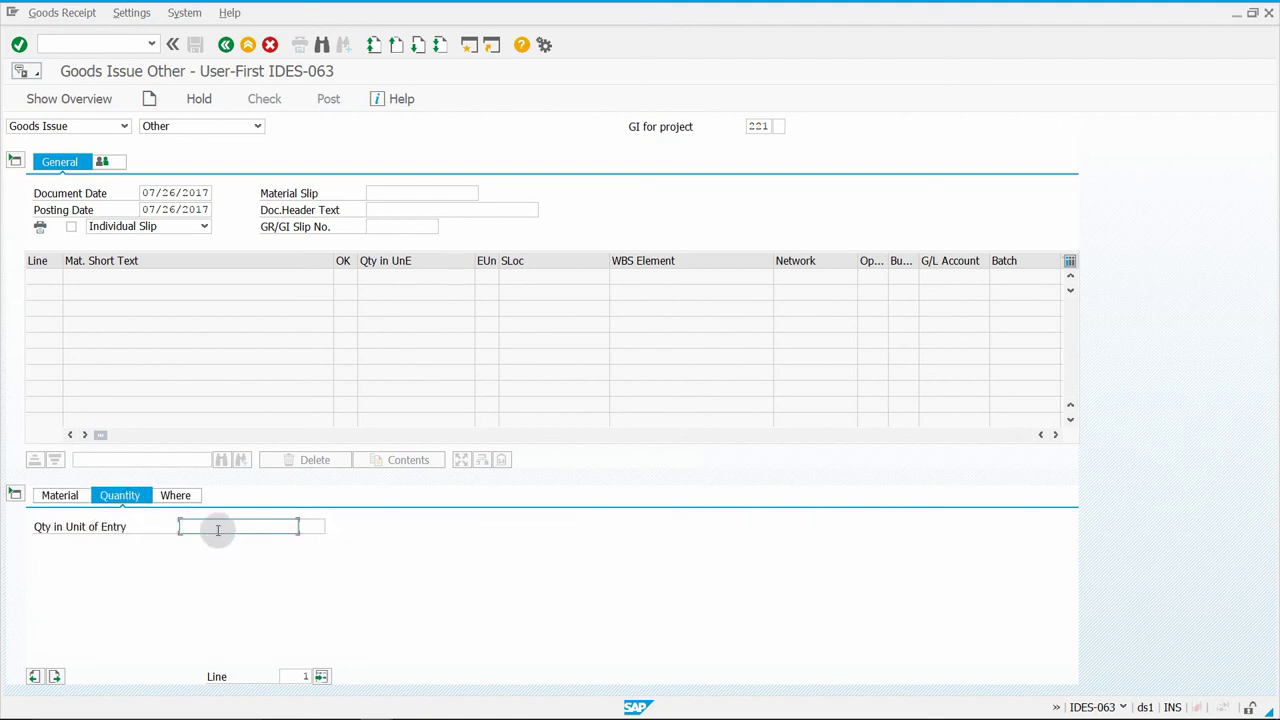
- Set the item's plant to 1300 and storage location to 0001, and apply the entries
click(165, 497)
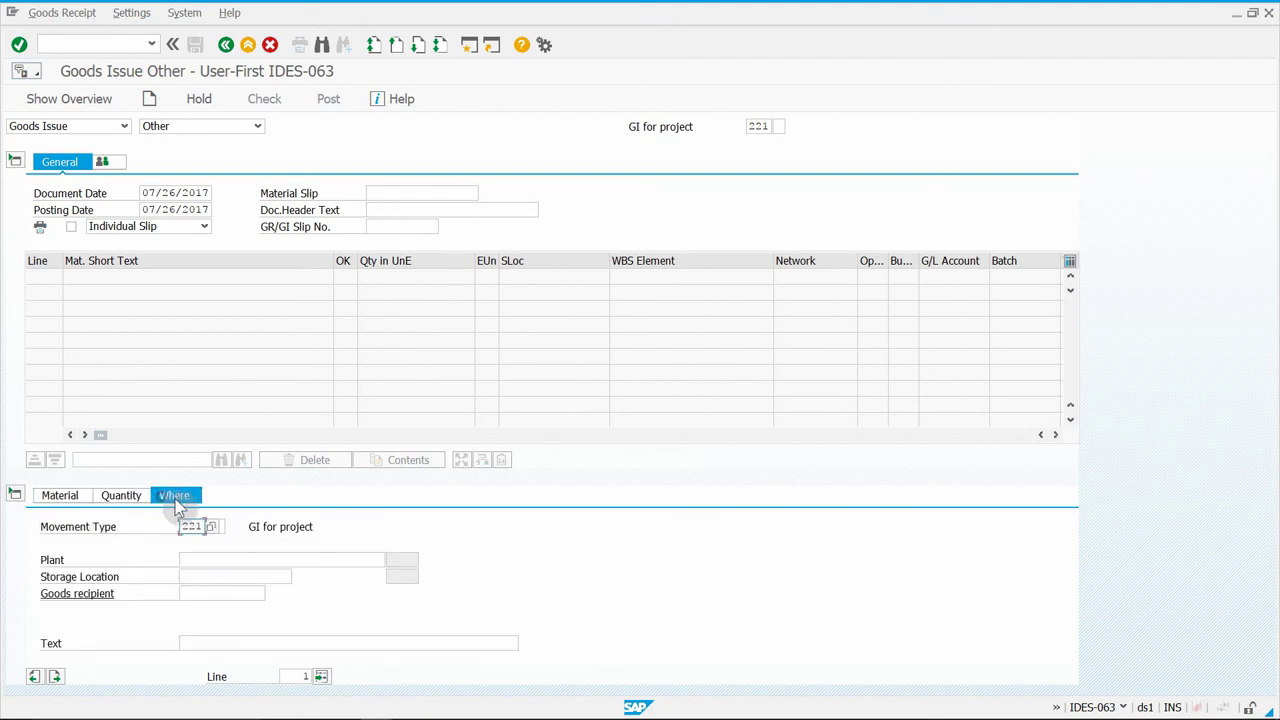
click(196, 558)
text(1300)
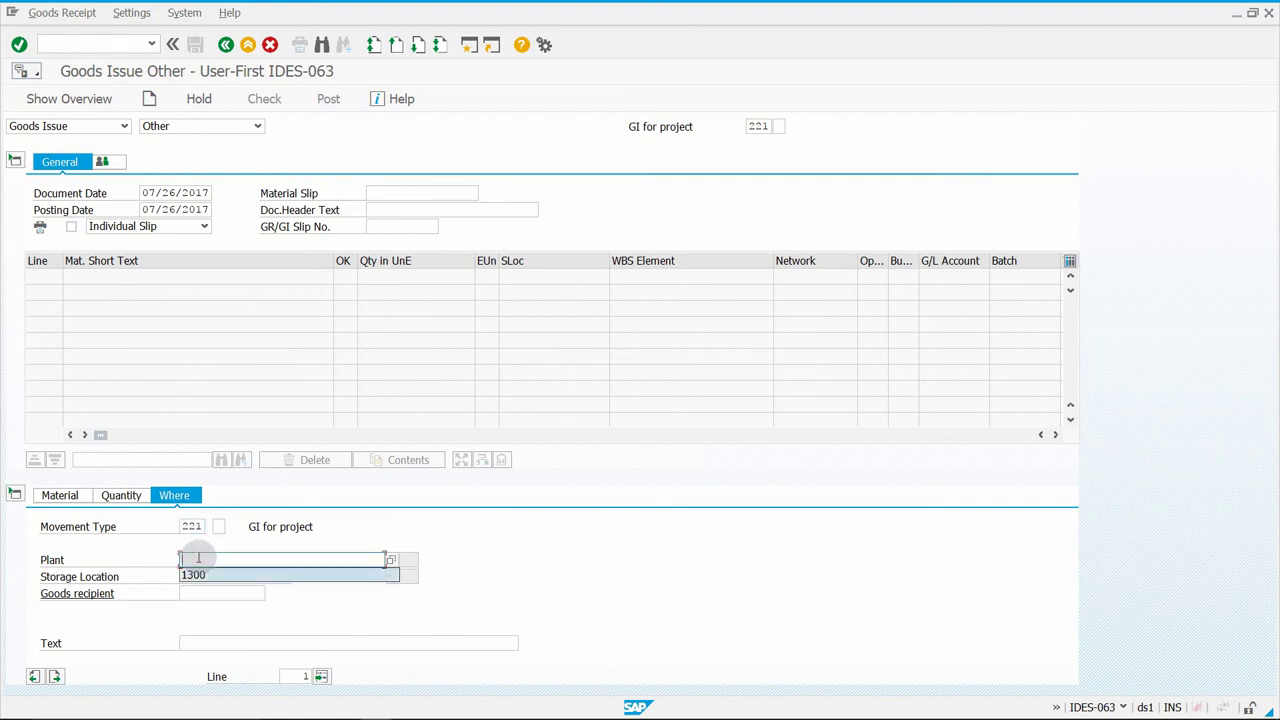
click(194, 576)
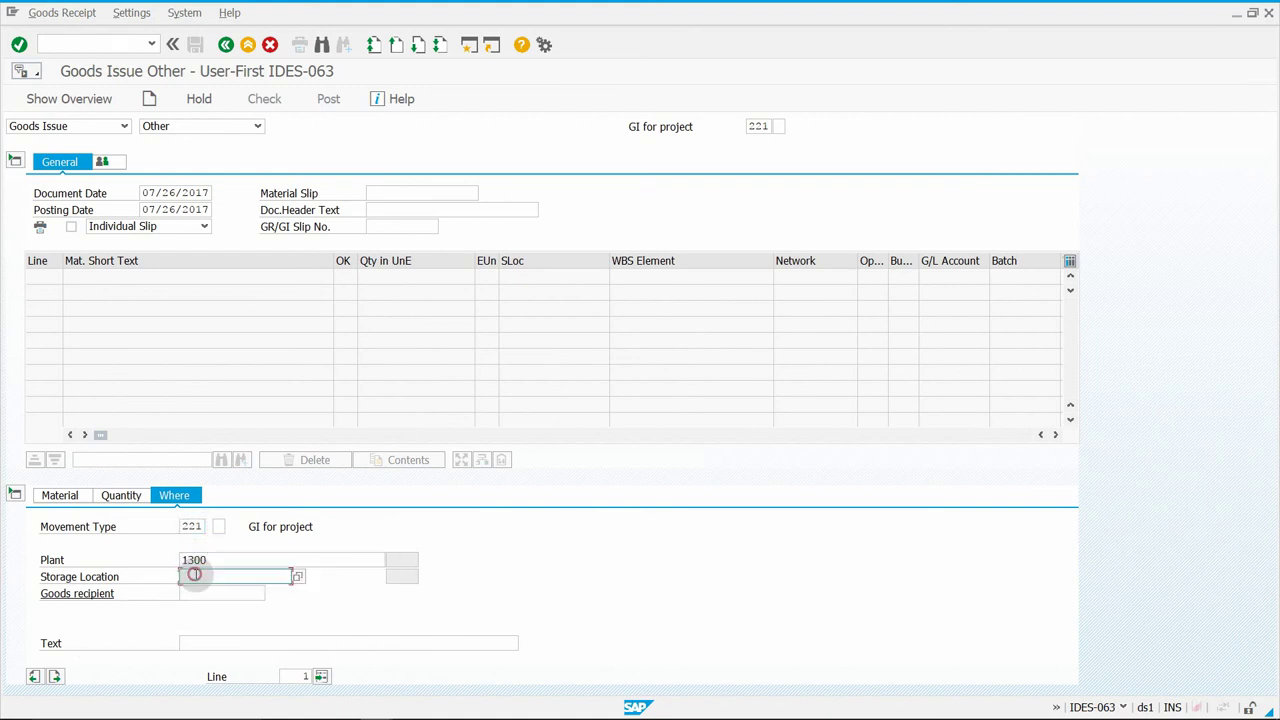
key(Down)
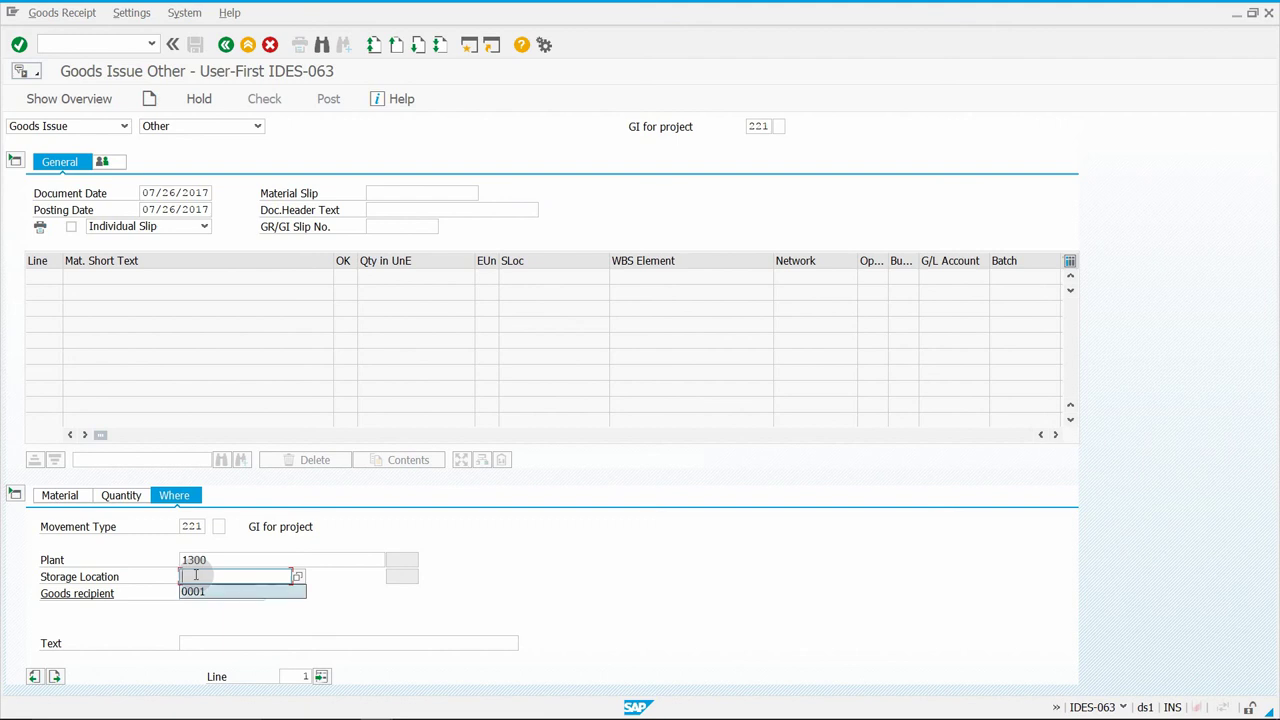
key(Return)
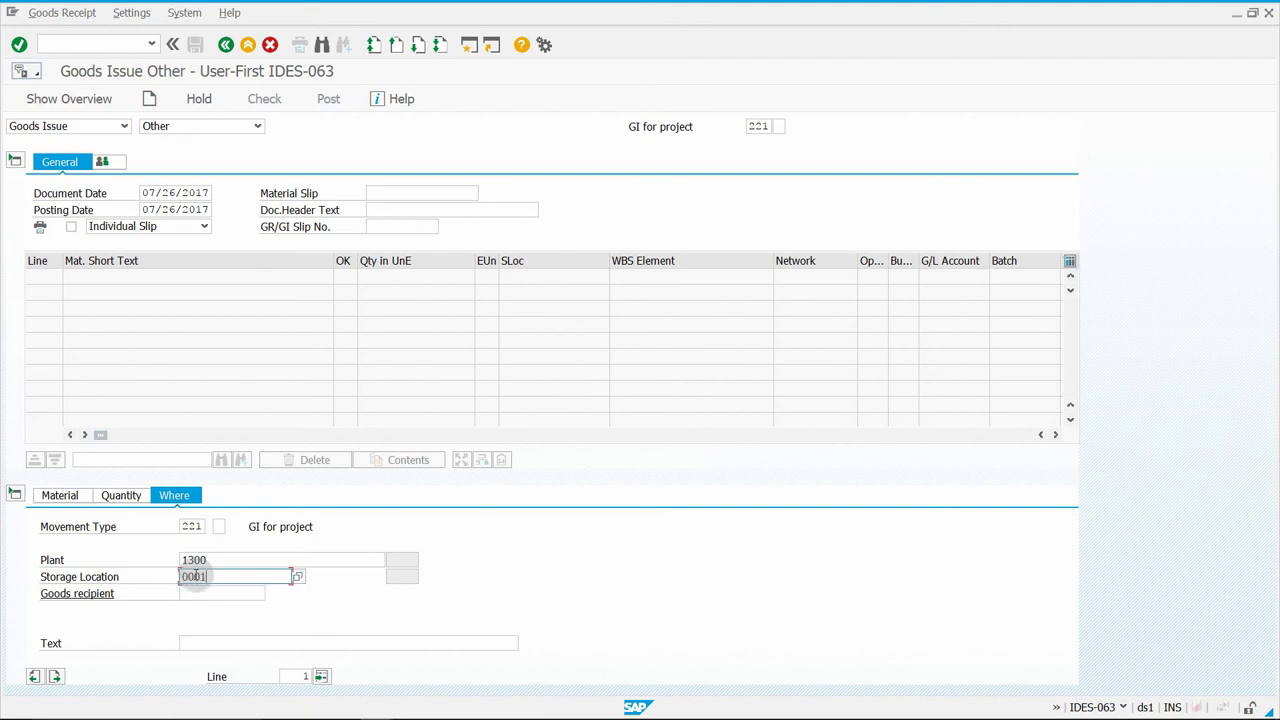
click(19, 46)
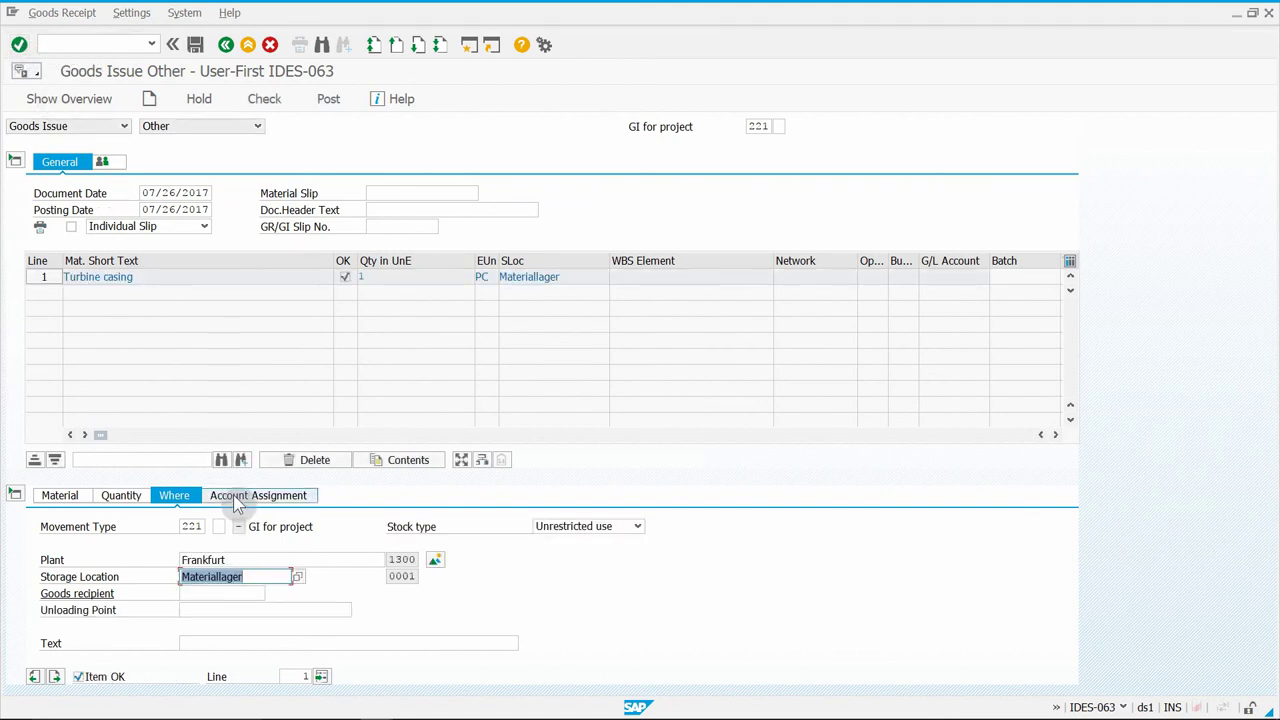
- Assign the turbine casing item to WBS element T-20063.4 in its account assignment
click(238, 500)
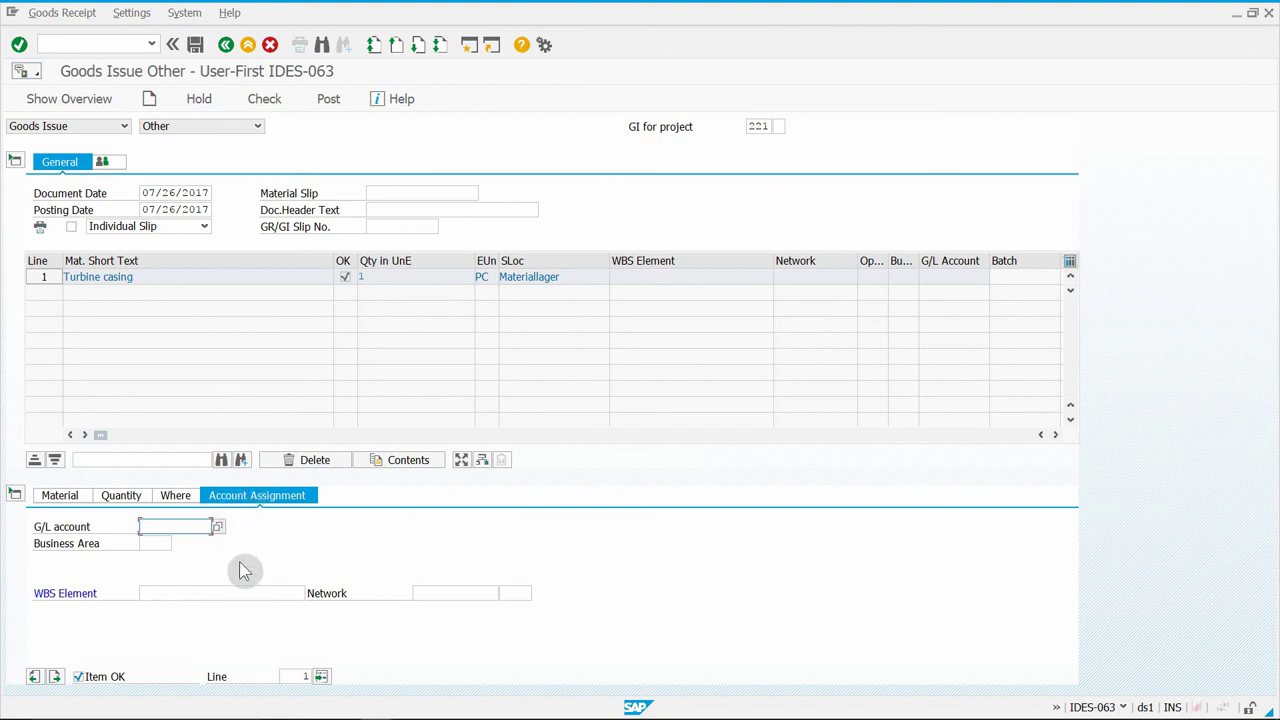
click(243, 591)
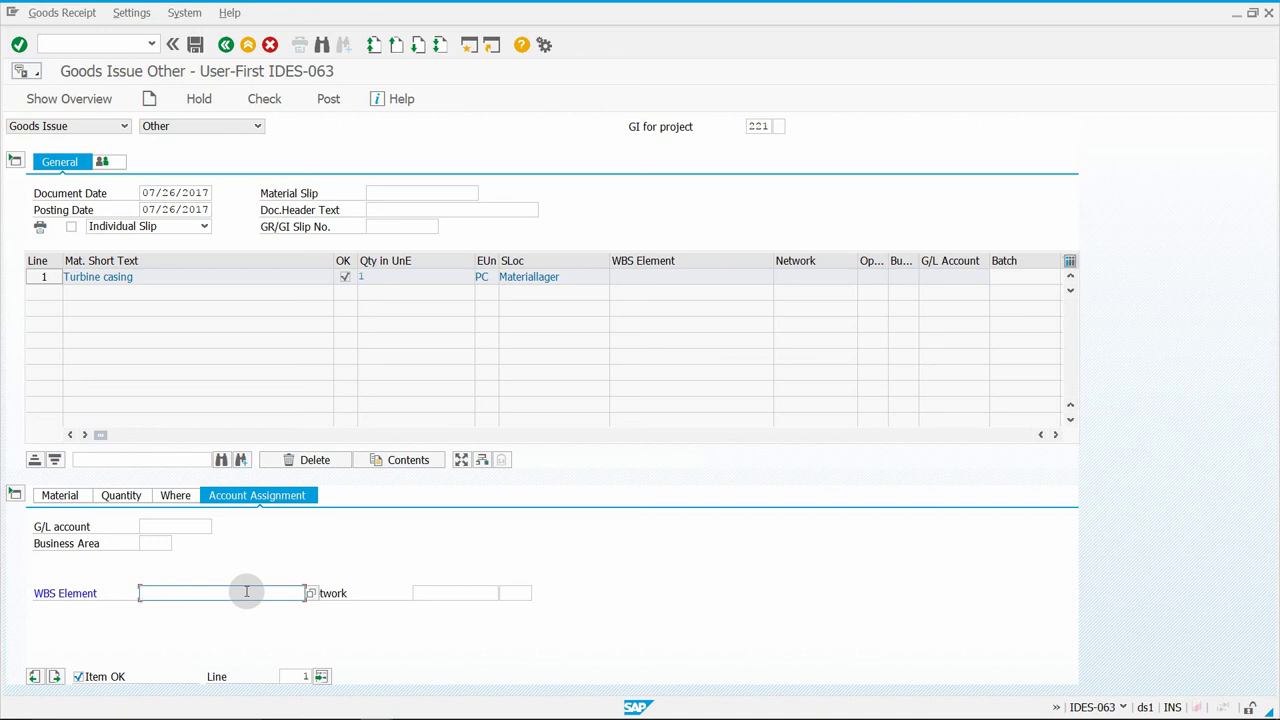
key(Down)
key(Down)
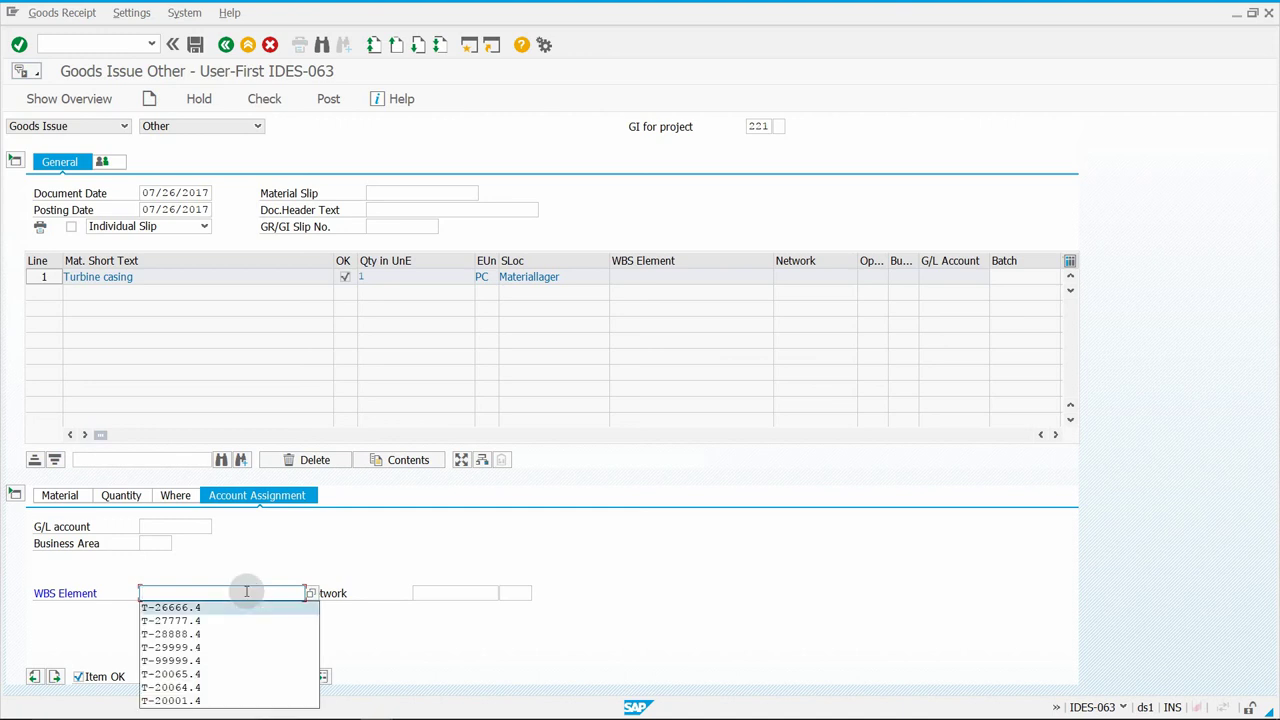
key(Return)
key(BackSpace)
key(BackSpace)
key(BackSpace)
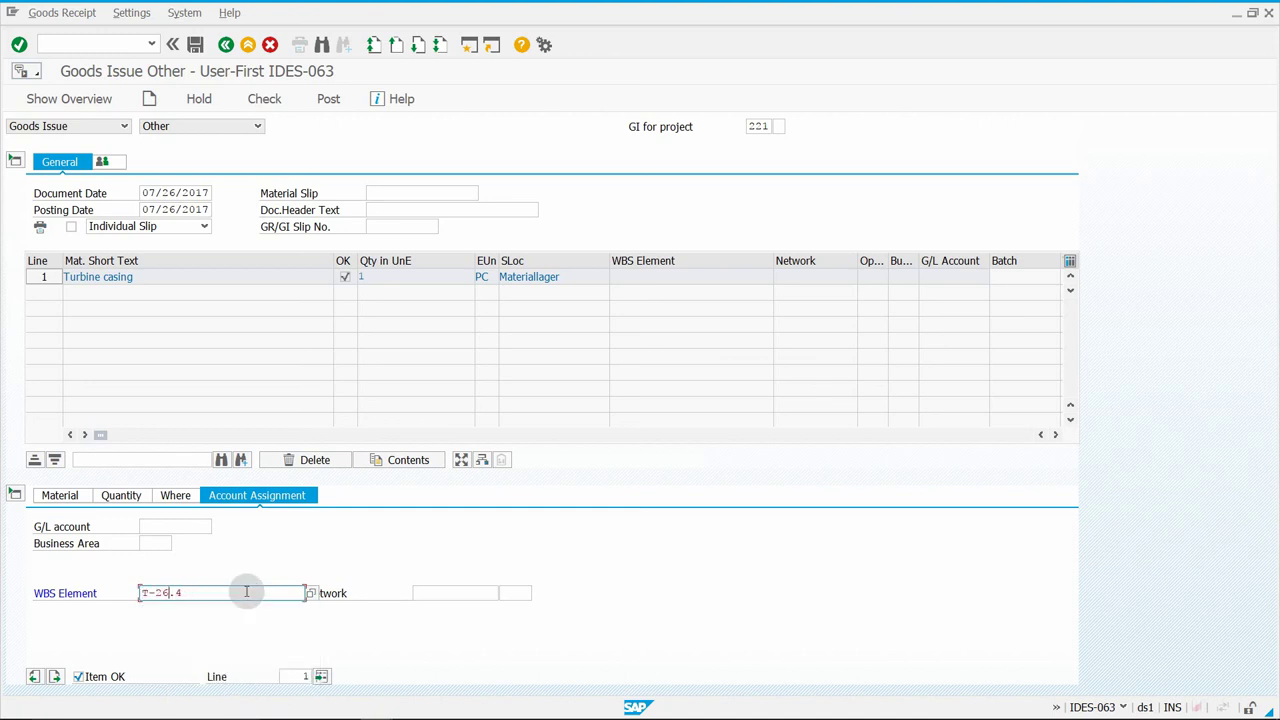
text(006)
key(shift+Left)
key(shift+Left)
key(Right)
key(Right)
double_click(240, 592)
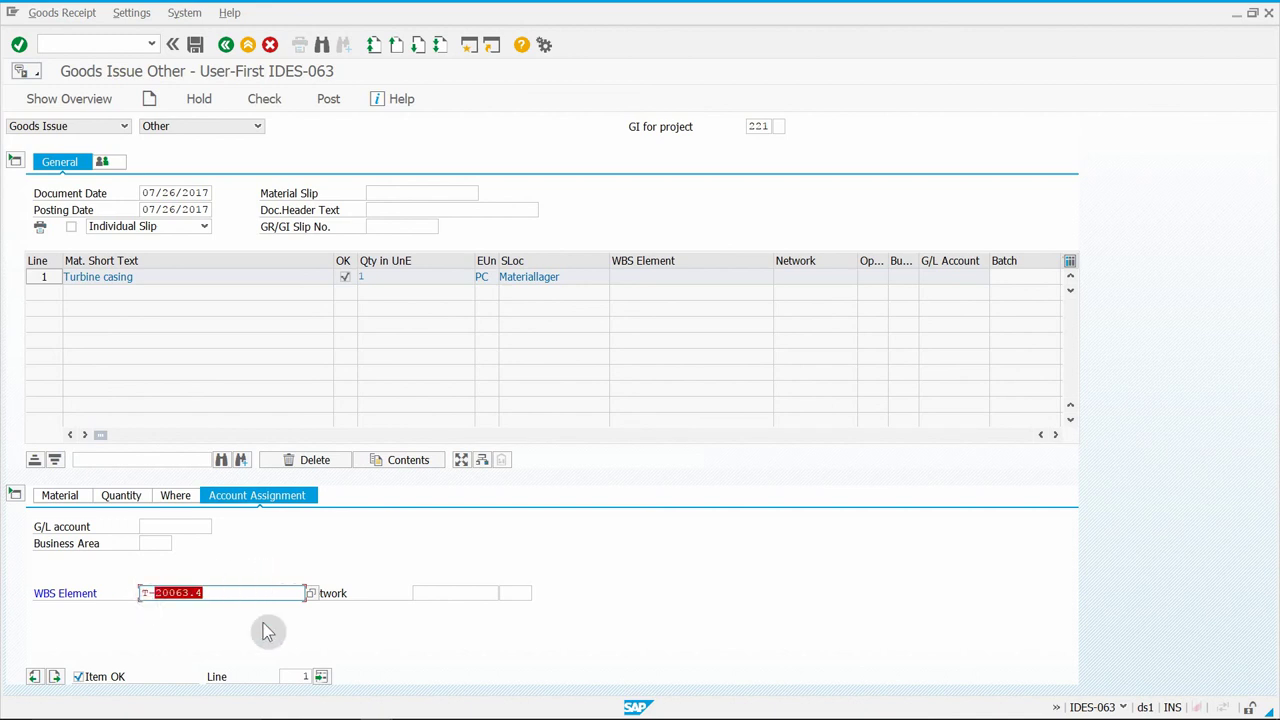
click(238, 590)
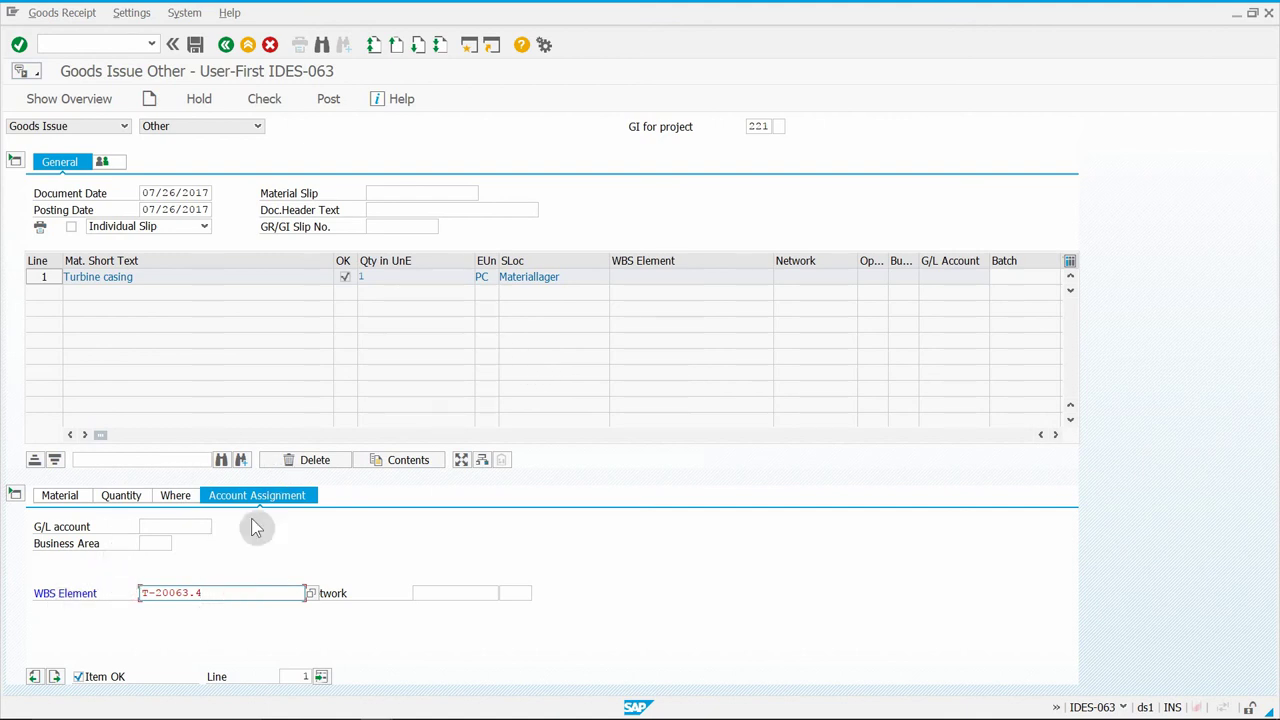
- Check the goods issue document for errors and close the resulting log
click(266, 102)
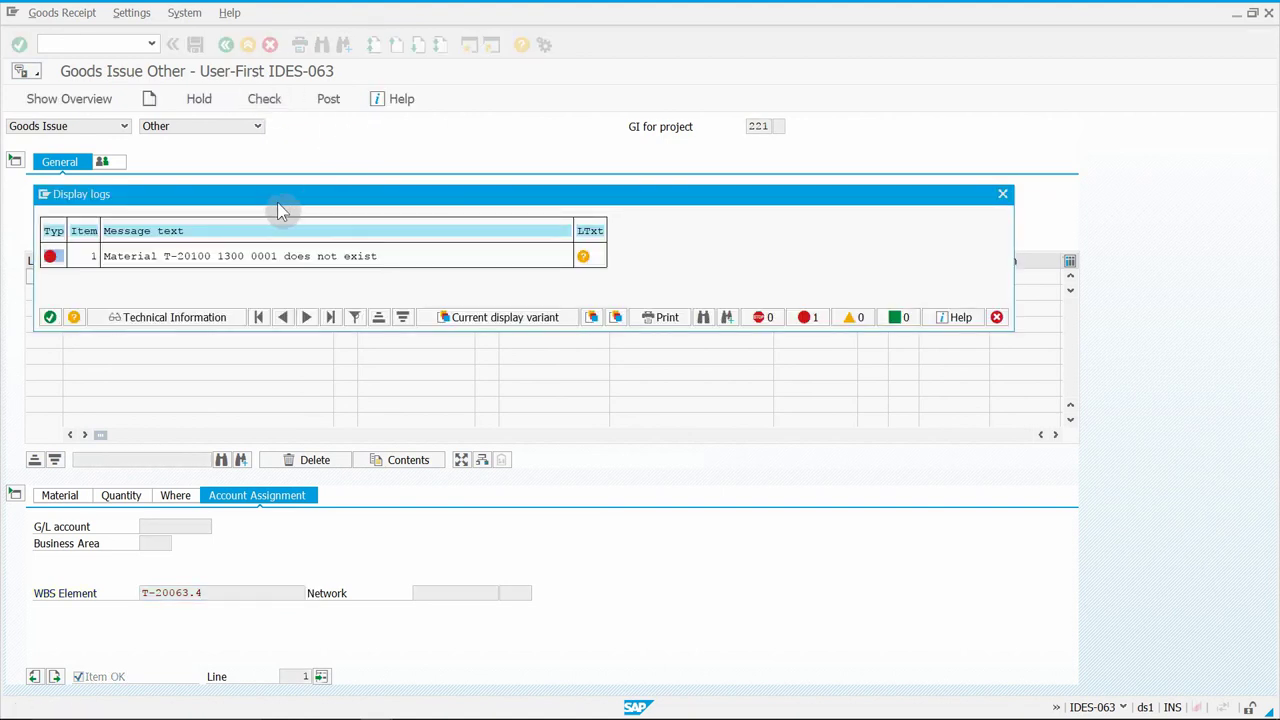
drag(277, 202, 253, 300)
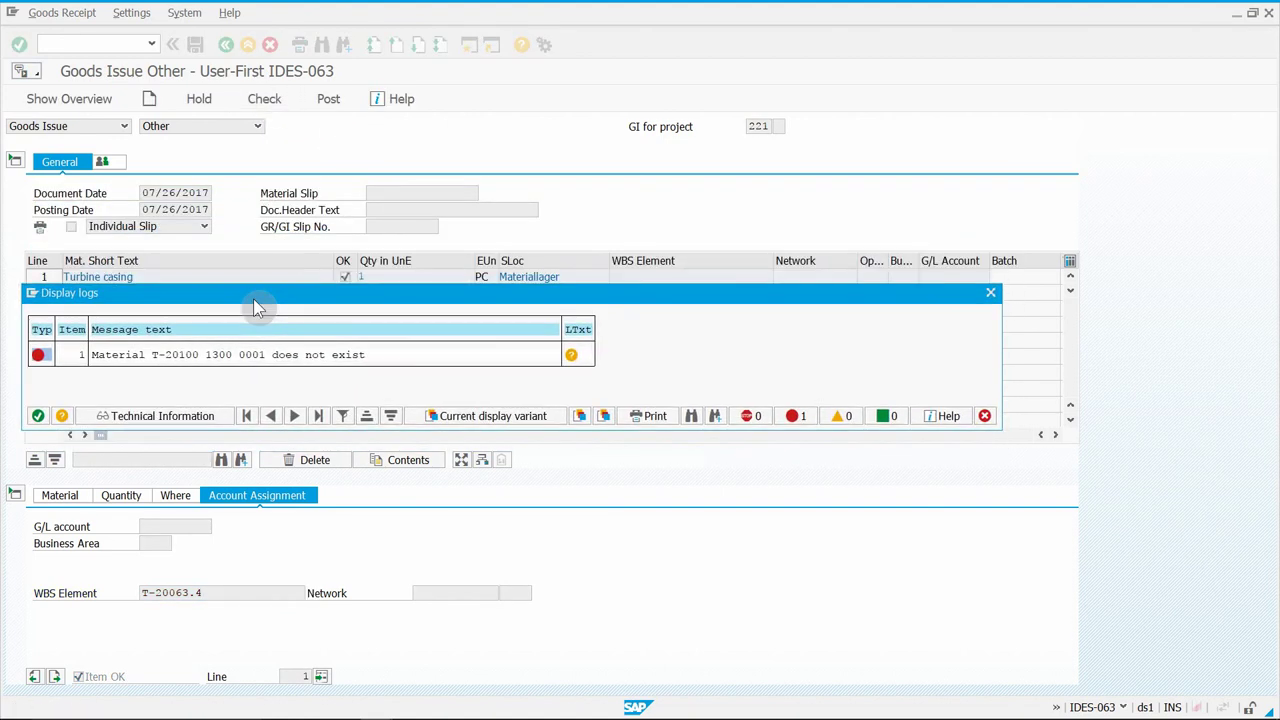
click(990, 297)
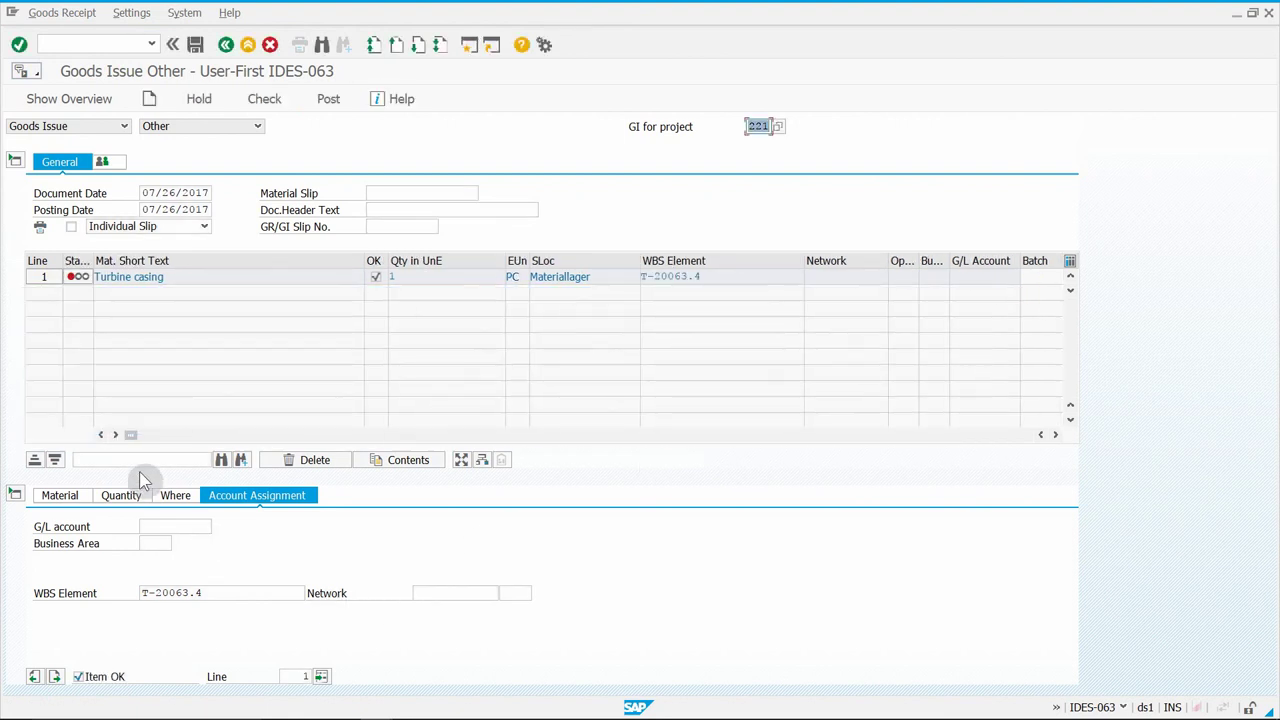
- Confirm the WBS element T-20063.4 assignment again, recheck the goods issue and examine the message log before closing it
click(243, 590)
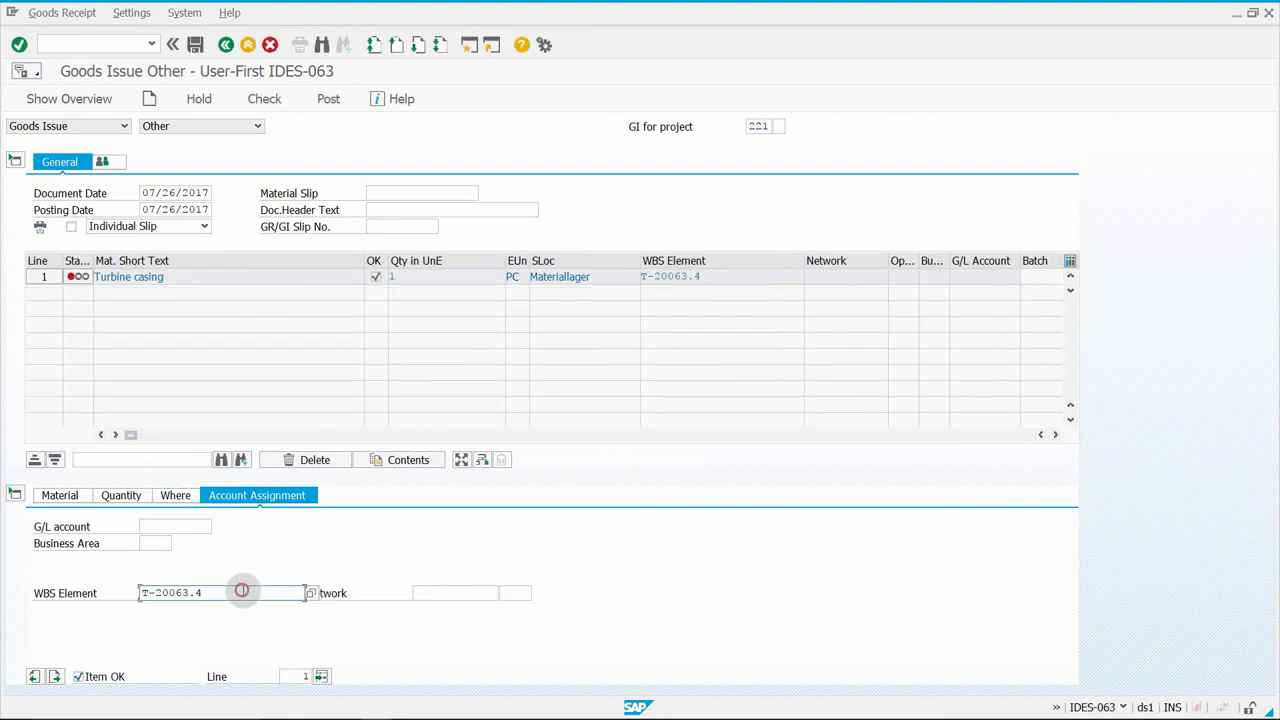
click(205, 590)
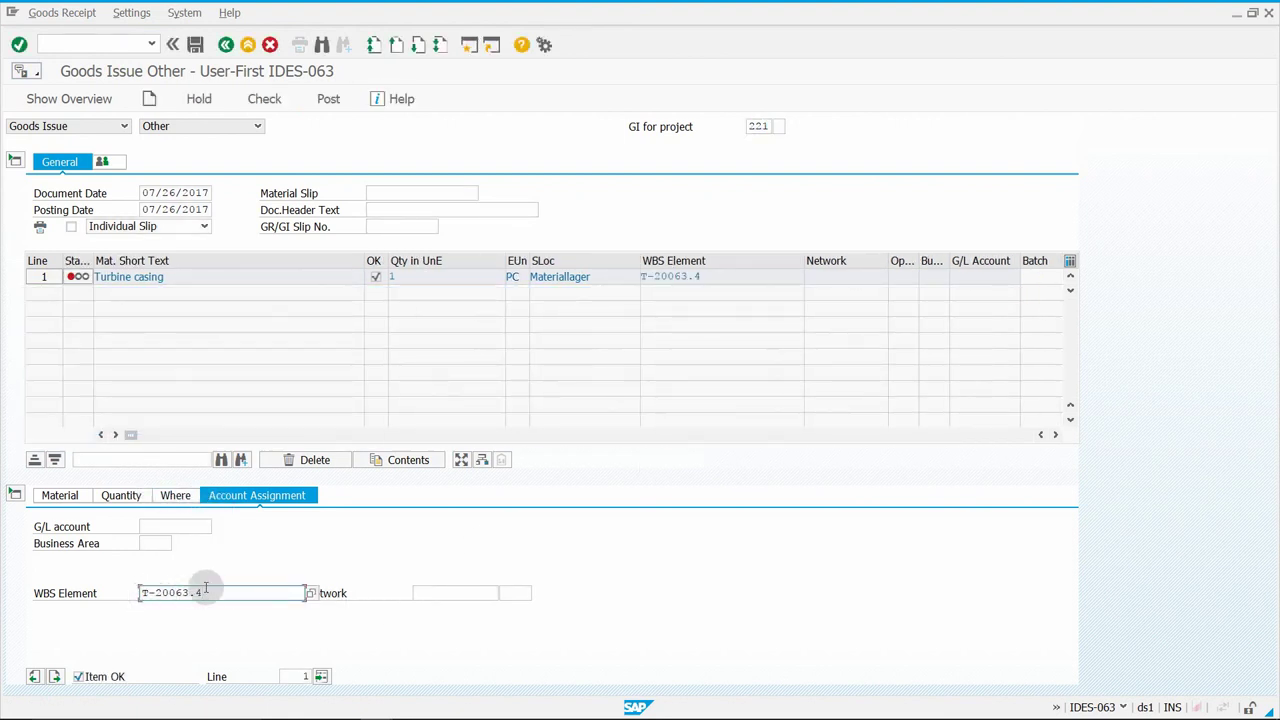
key(Return)
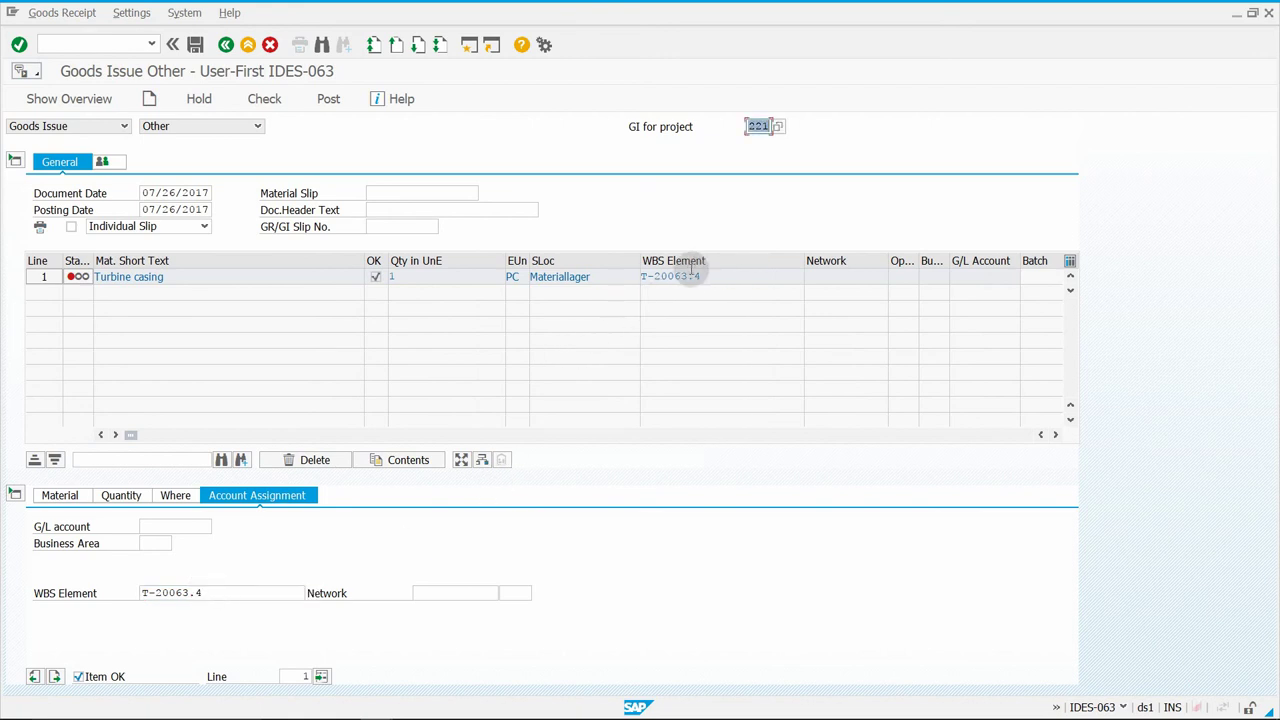
click(268, 100)
drag(352, 198, 350, 312)
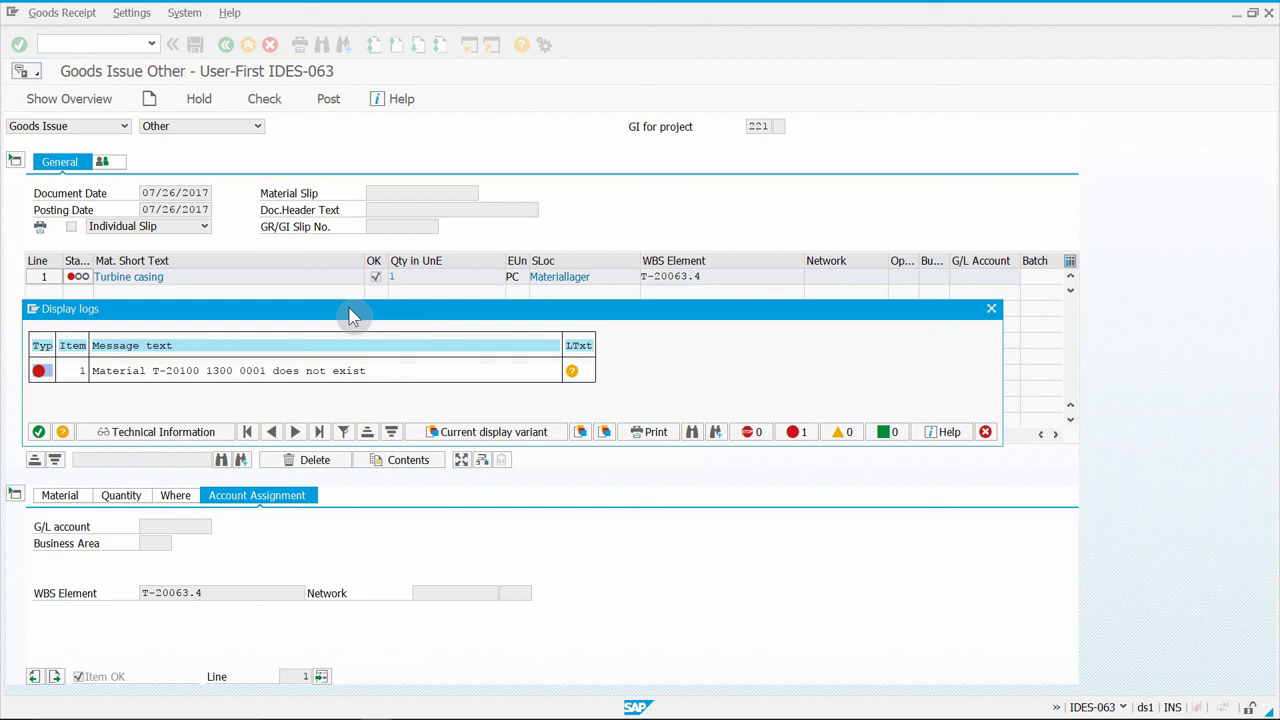
mouse_move(350, 316)
mouse_down()
mouse_move(350, 301)
mouse_move(354, 334)
mouse_move(344, 325)
mouse_up()
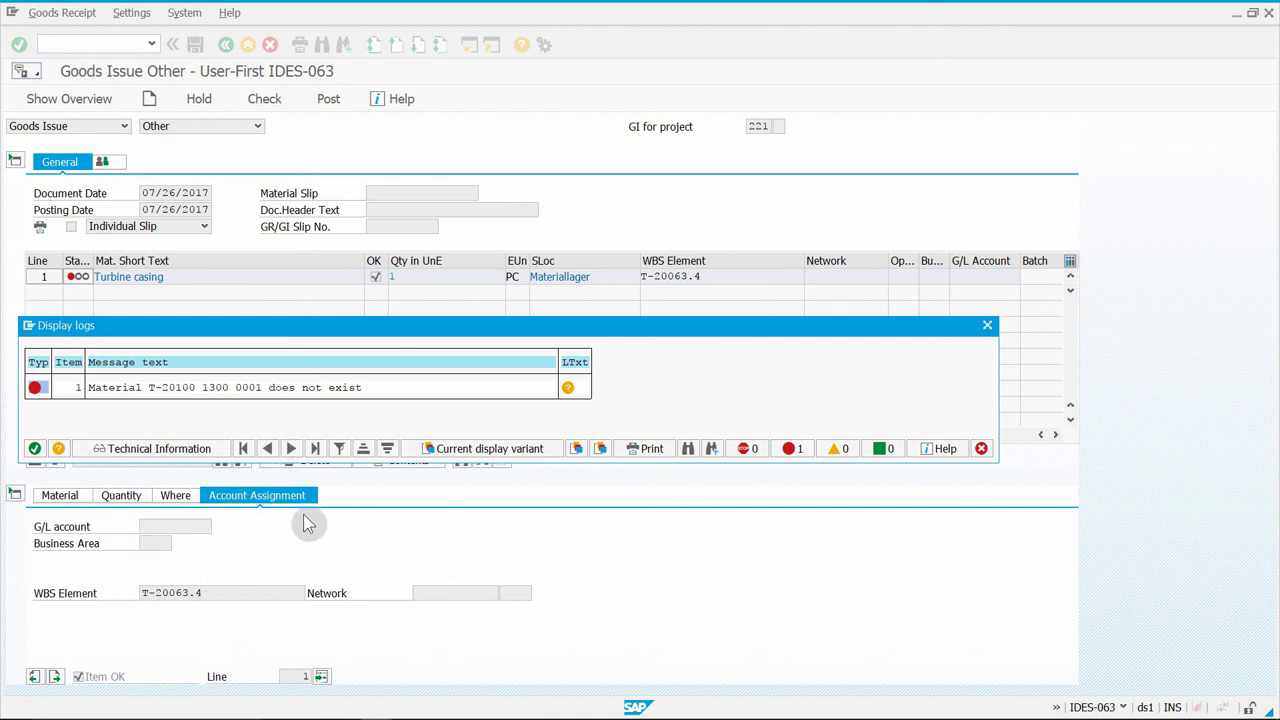
mouse_move(402, 331)
mouse_down()
mouse_move(440, 330)
mouse_move(417, 318)
mouse_move(407, 342)
mouse_up()
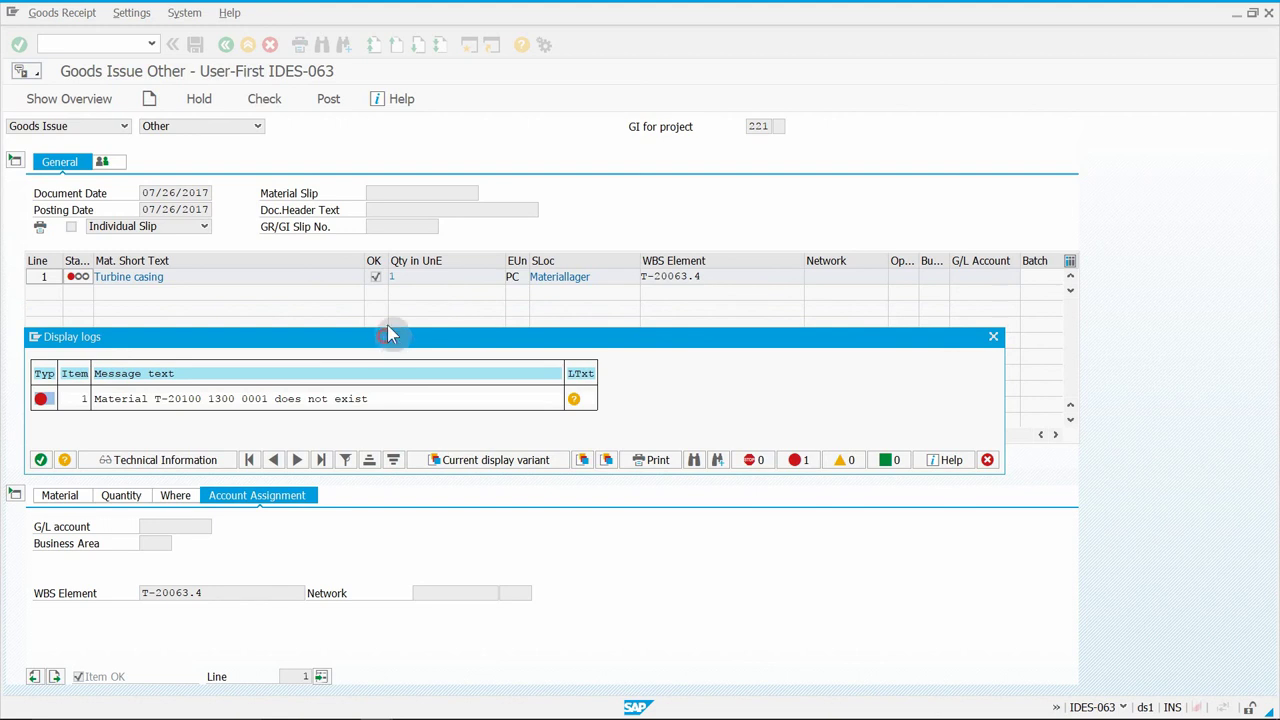
drag(390, 334, 391, 106)
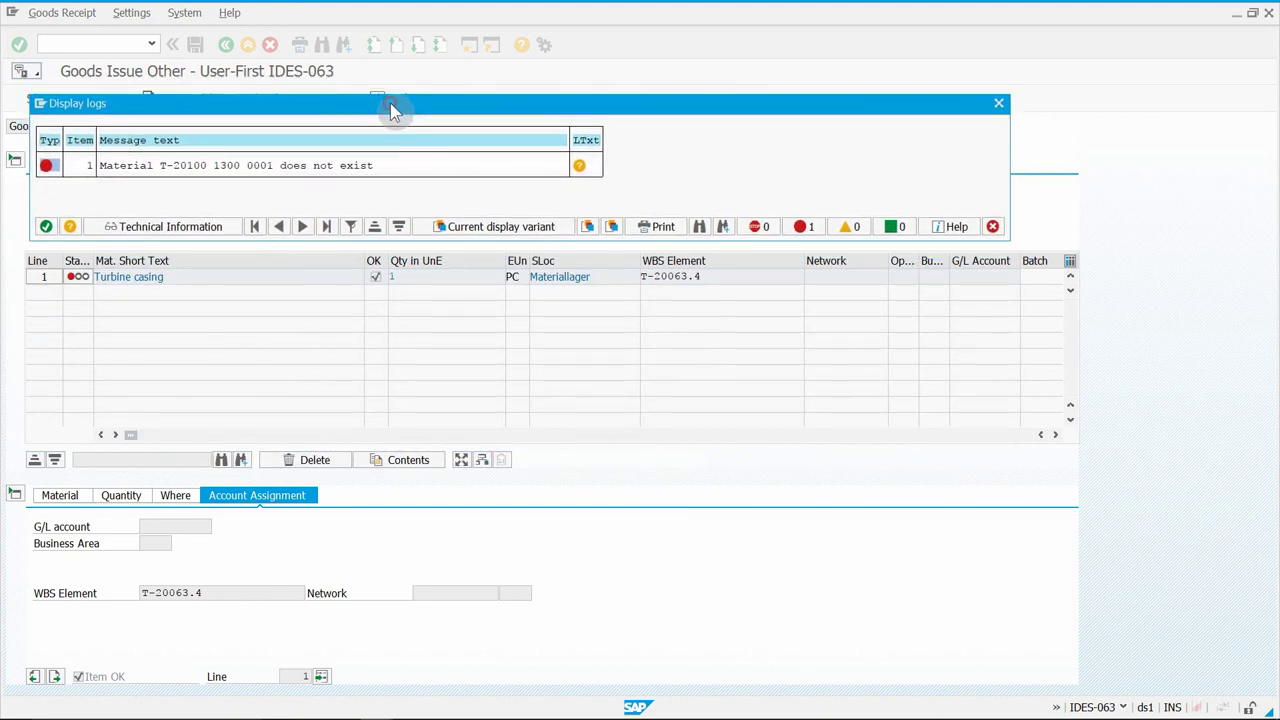
drag(314, 110, 299, 338)
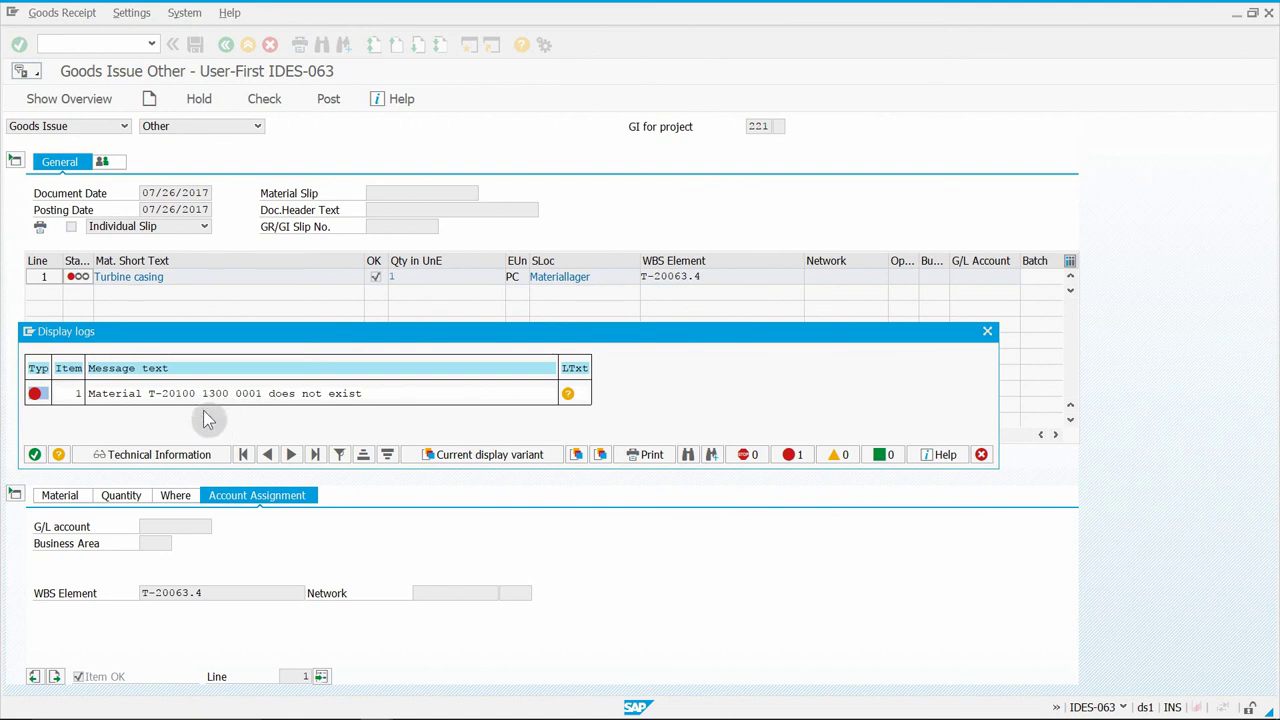
drag(200, 335, 208, 308)
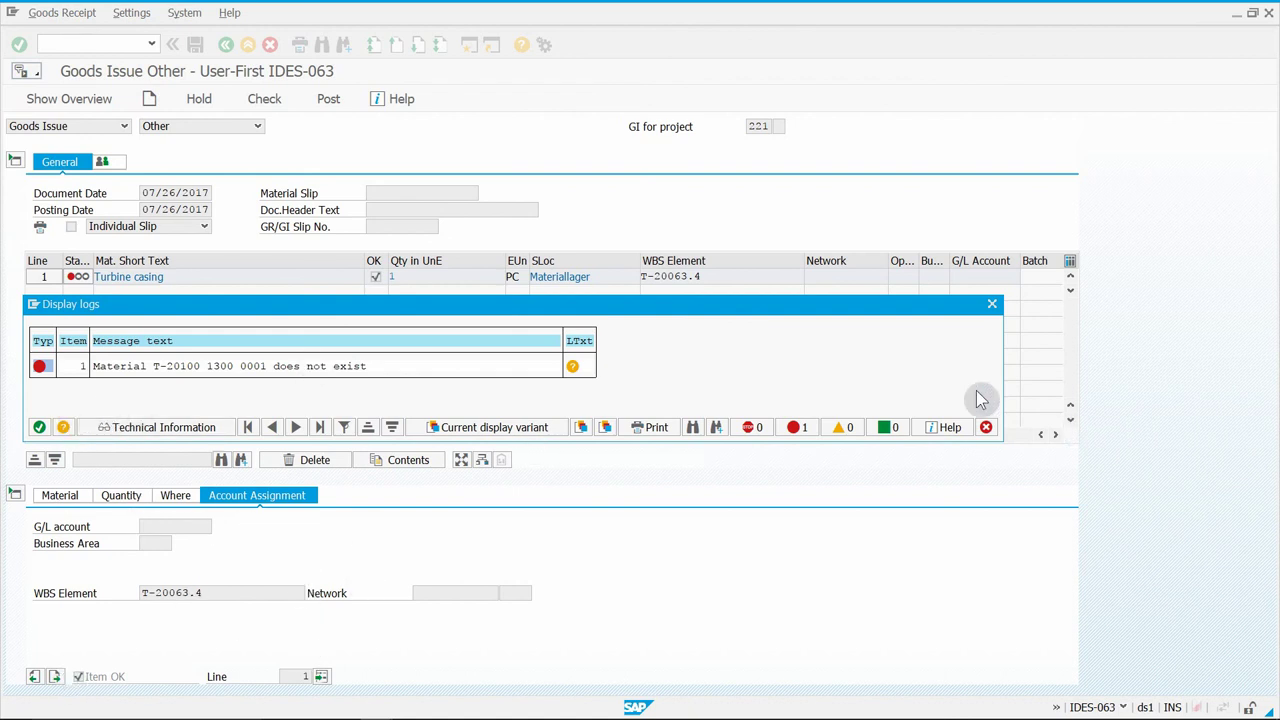
click(993, 305)
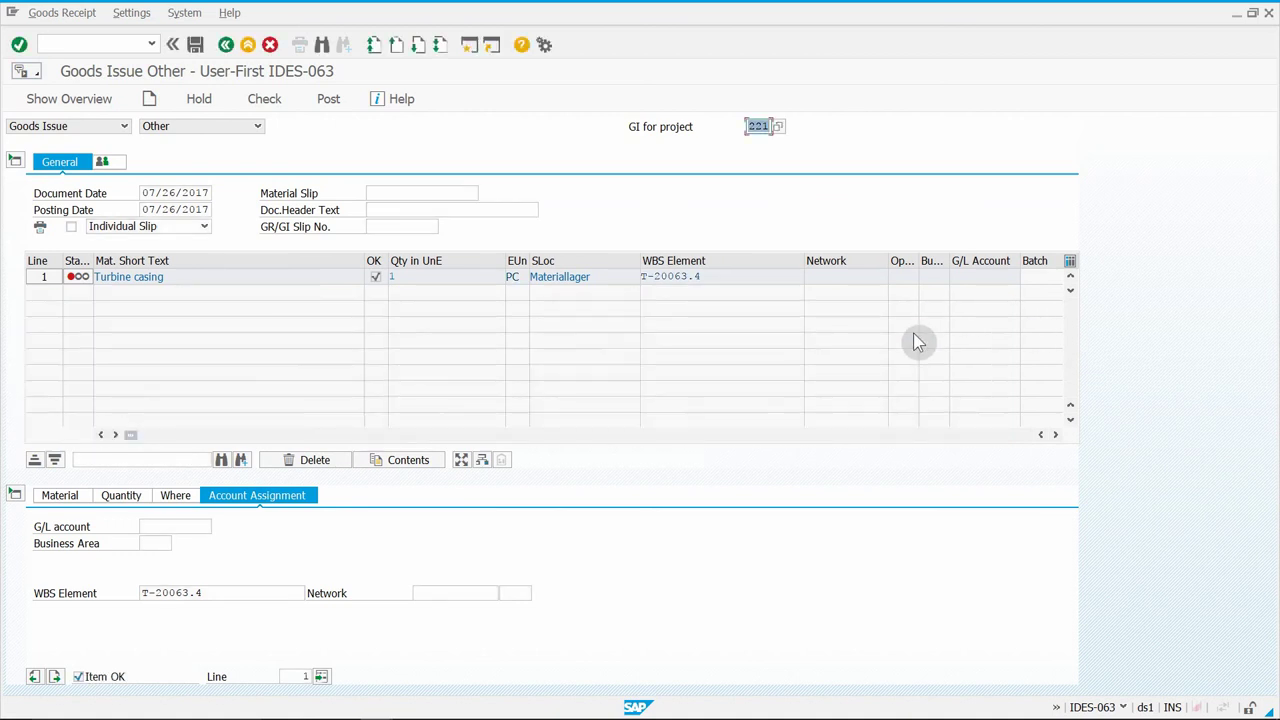
- Exit the goods issue without saving the document and collapse the Logistics folder in the SAP menu tree
click(248, 46)
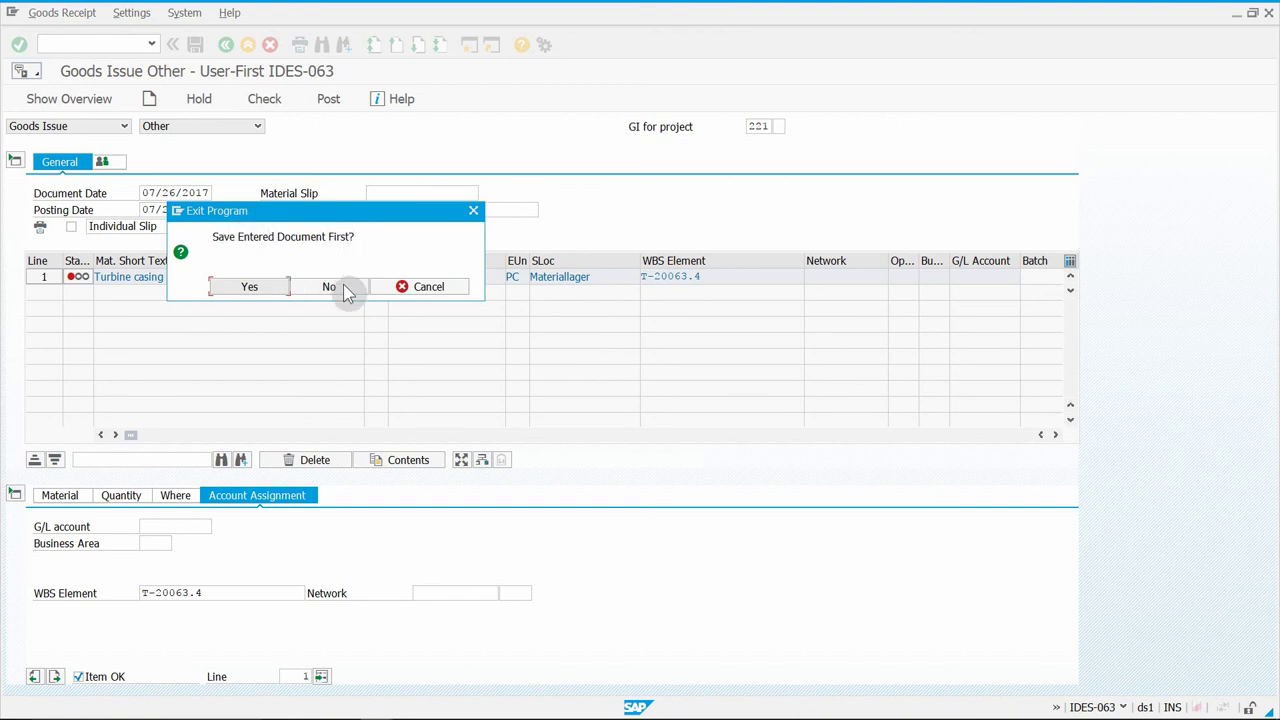
click(330, 287)
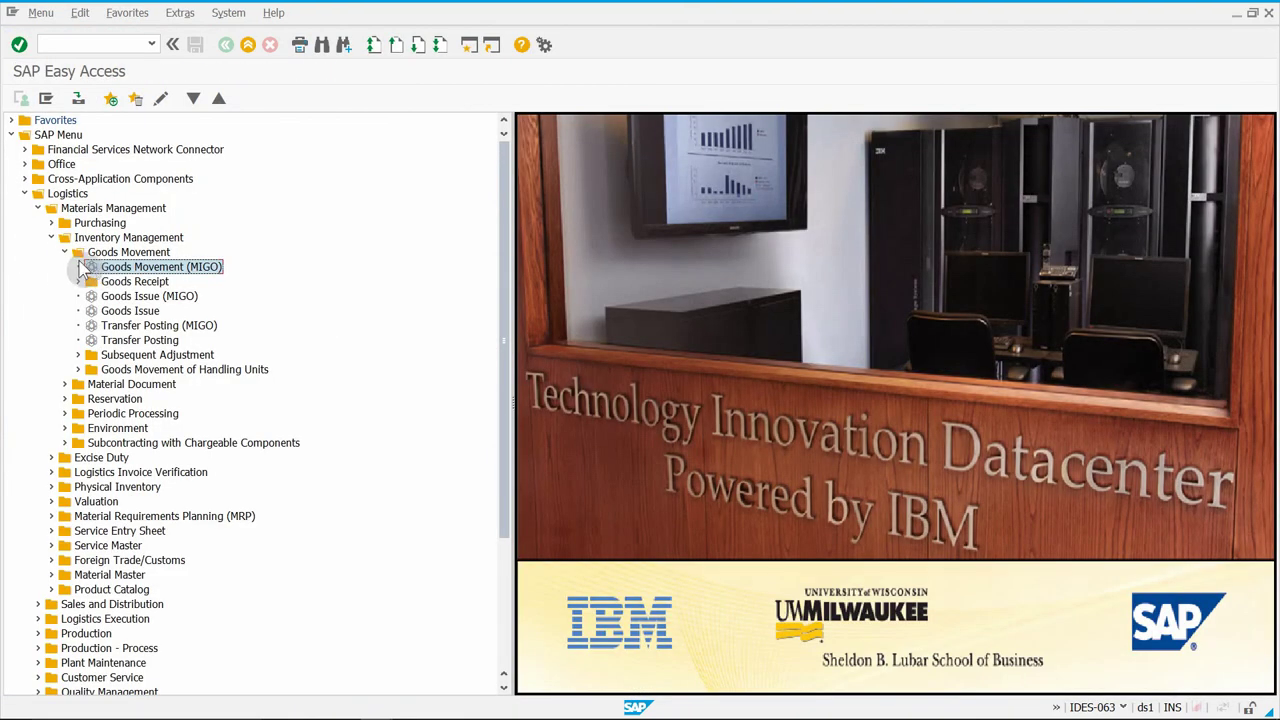
click(66, 252)
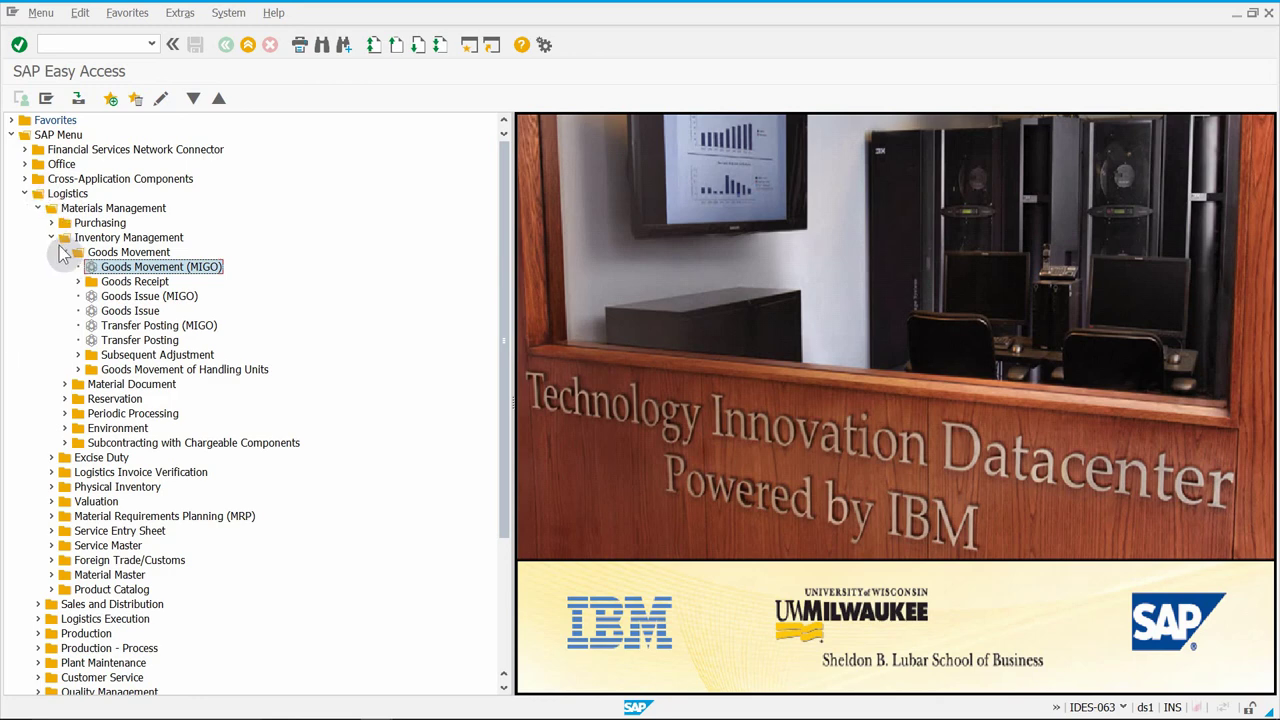
click(65, 253)
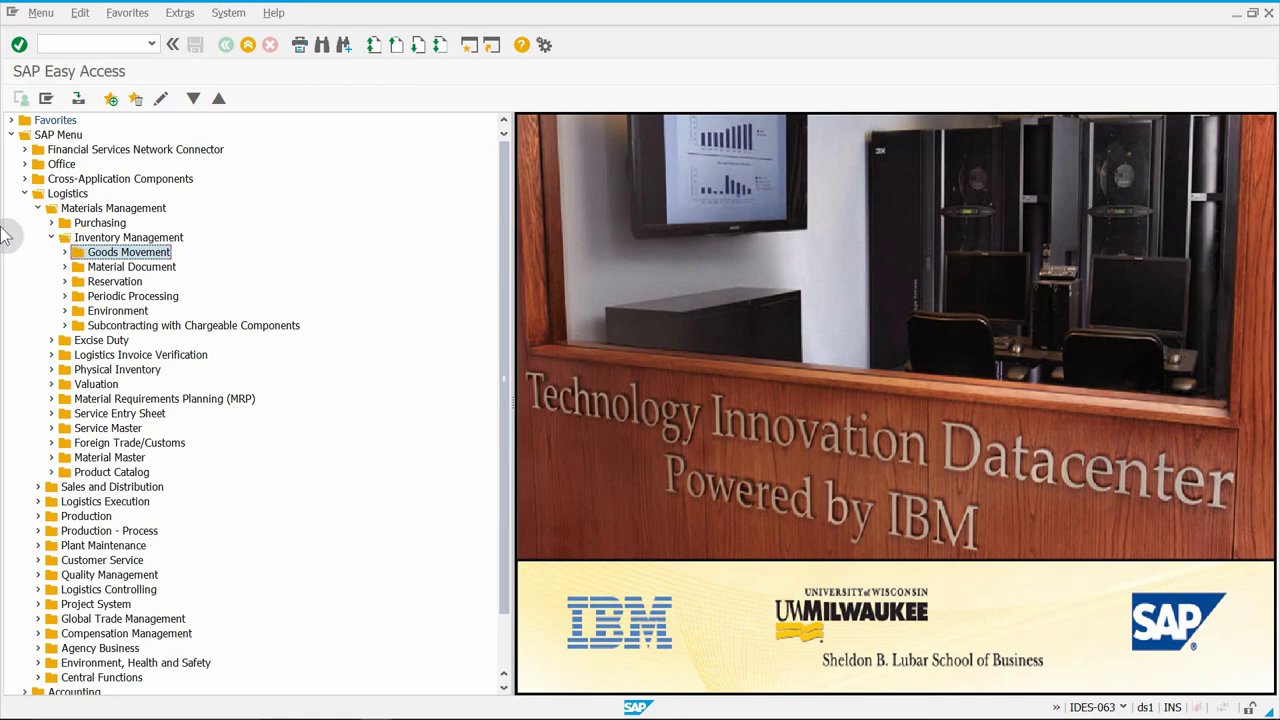
click(26, 194)
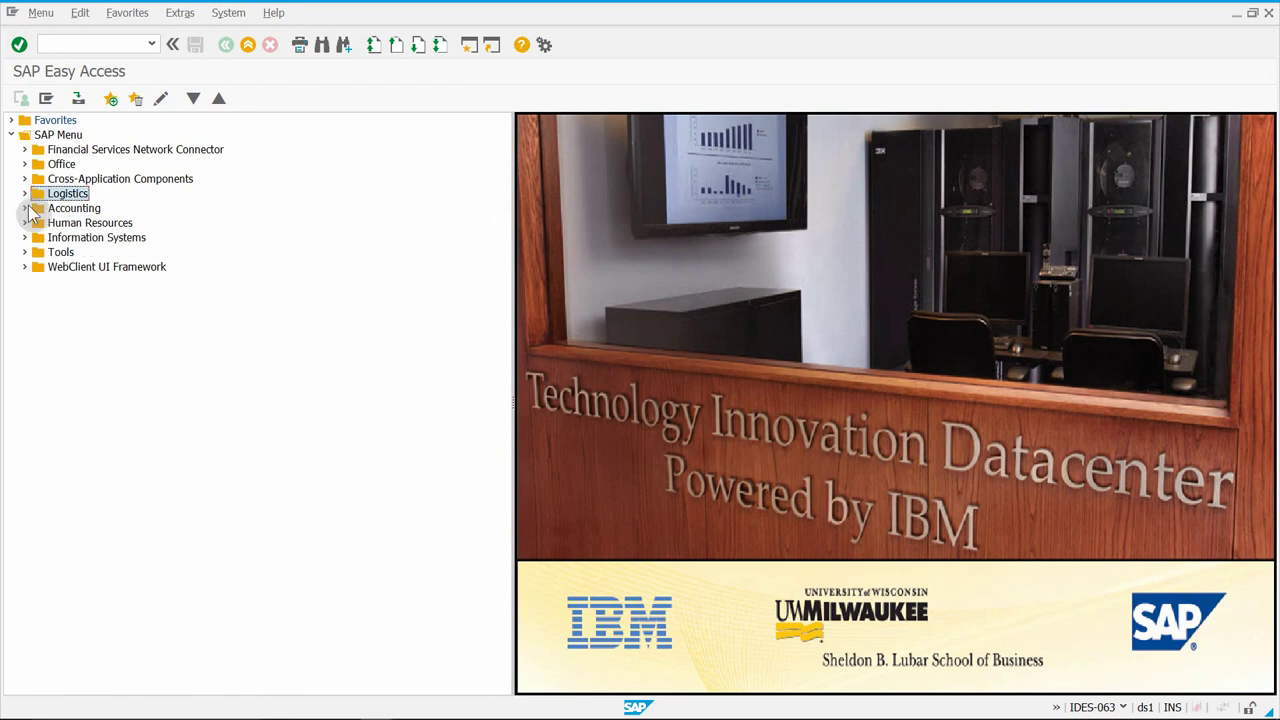
- Open Enter G/L Account Document from the General Ledger document entry functions for company code 1000
click(25, 208)
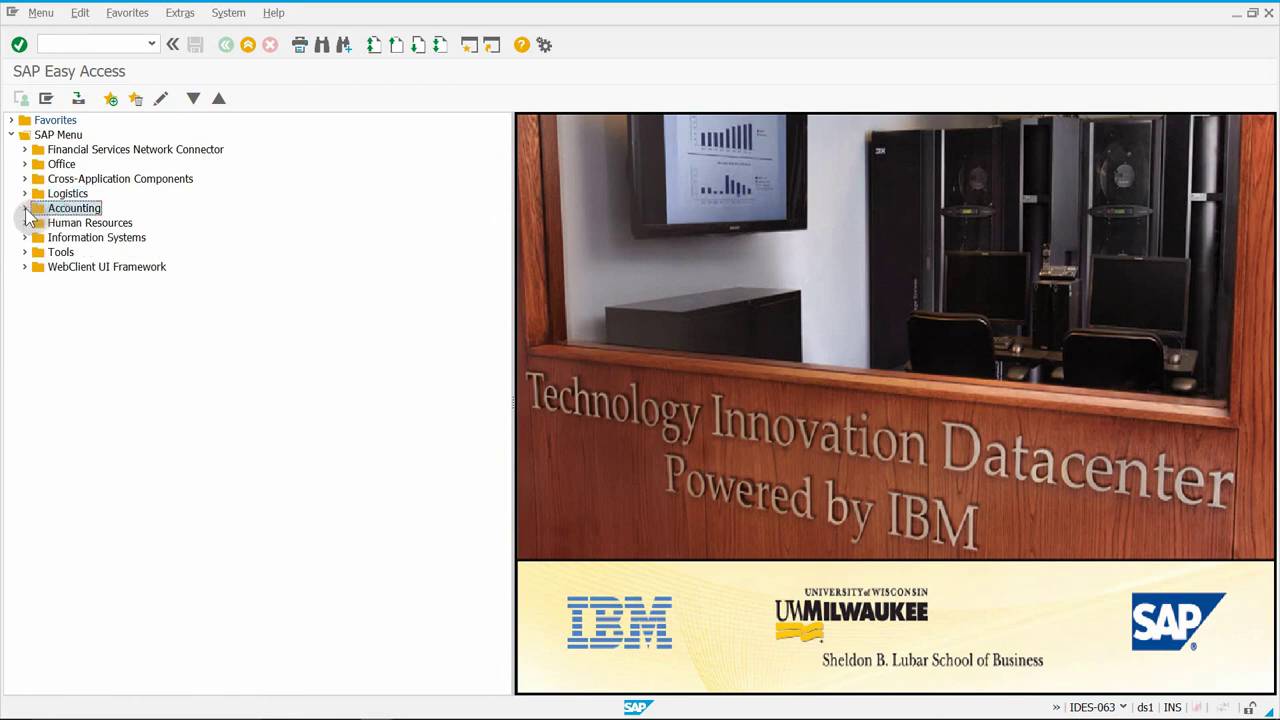
click(37, 223)
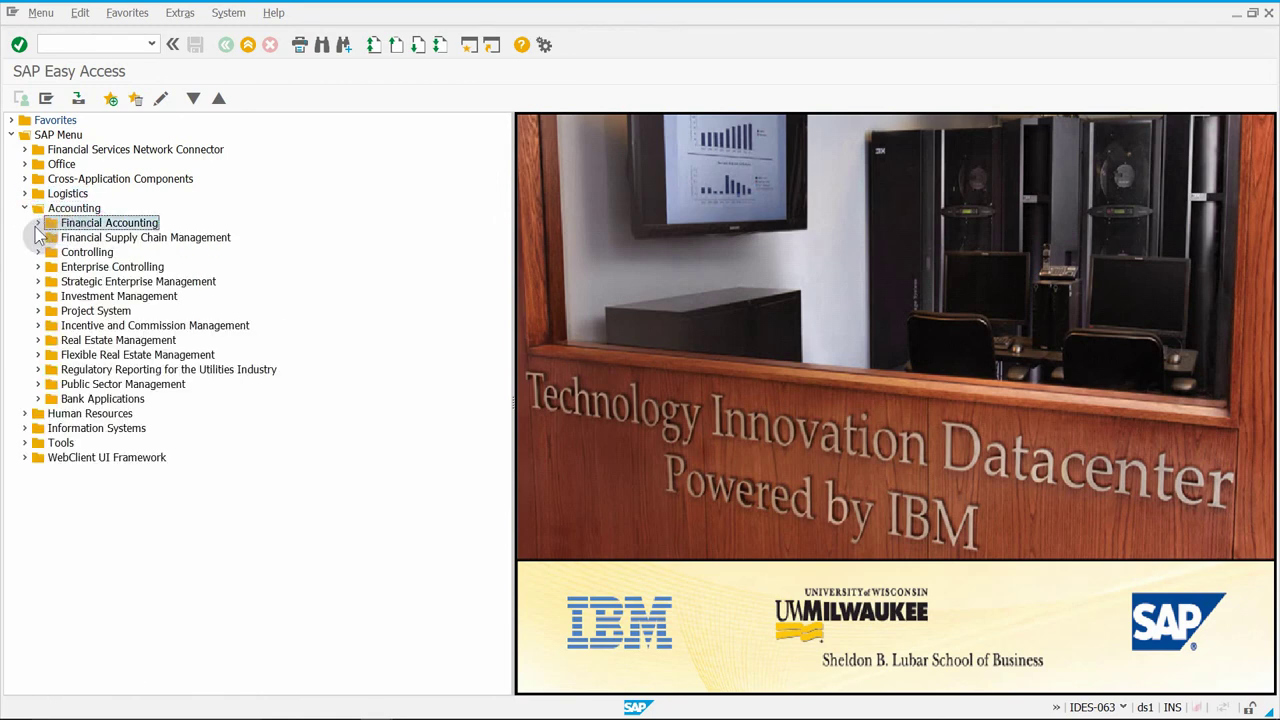
click(51, 237)
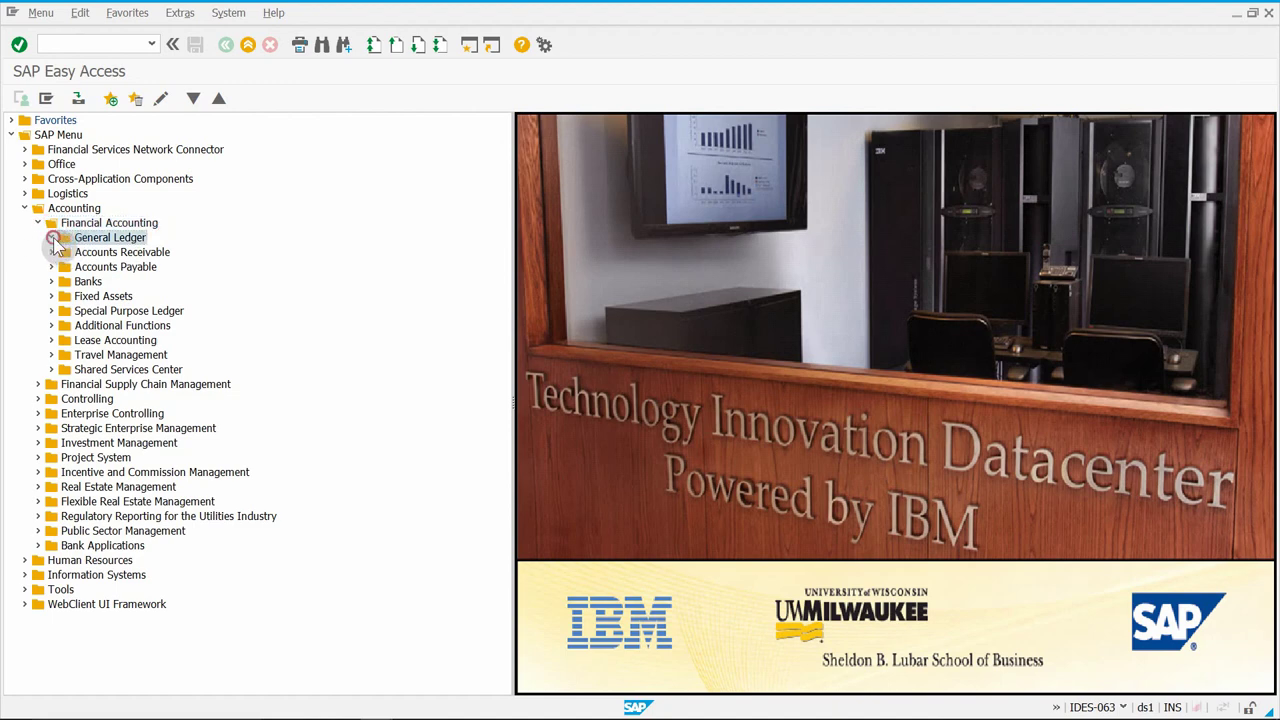
click(65, 252)
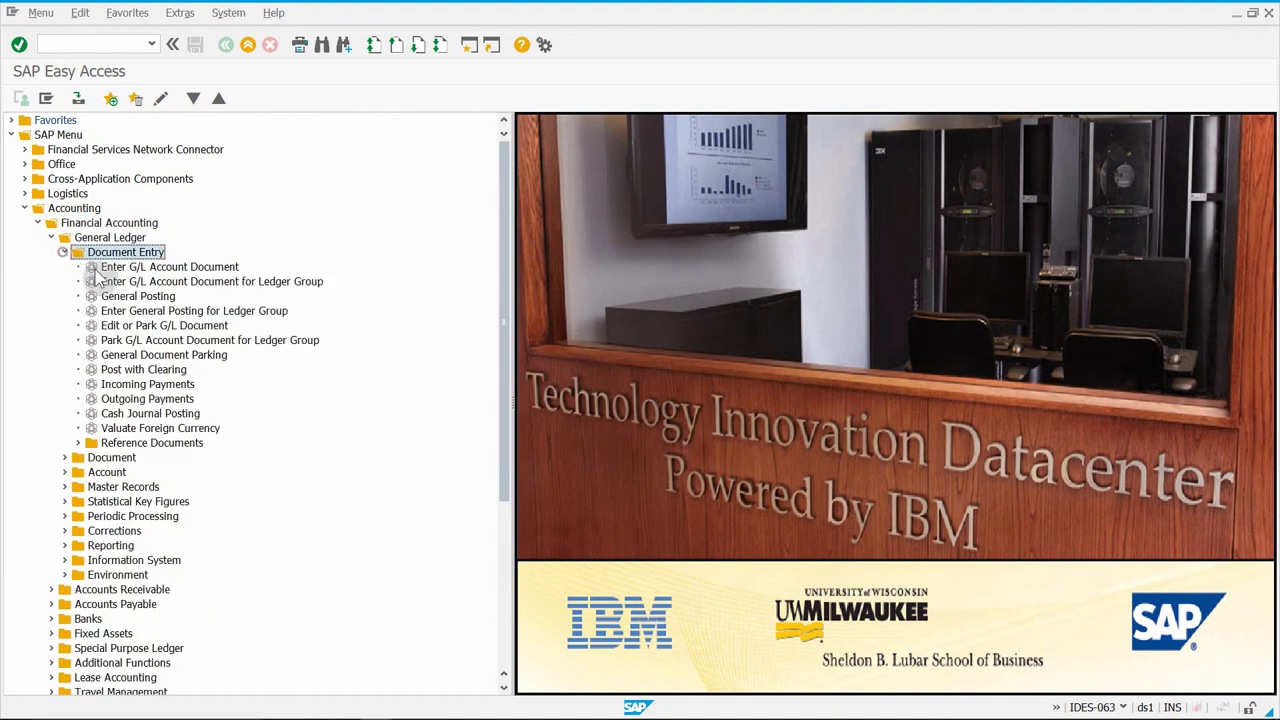
click(114, 268)
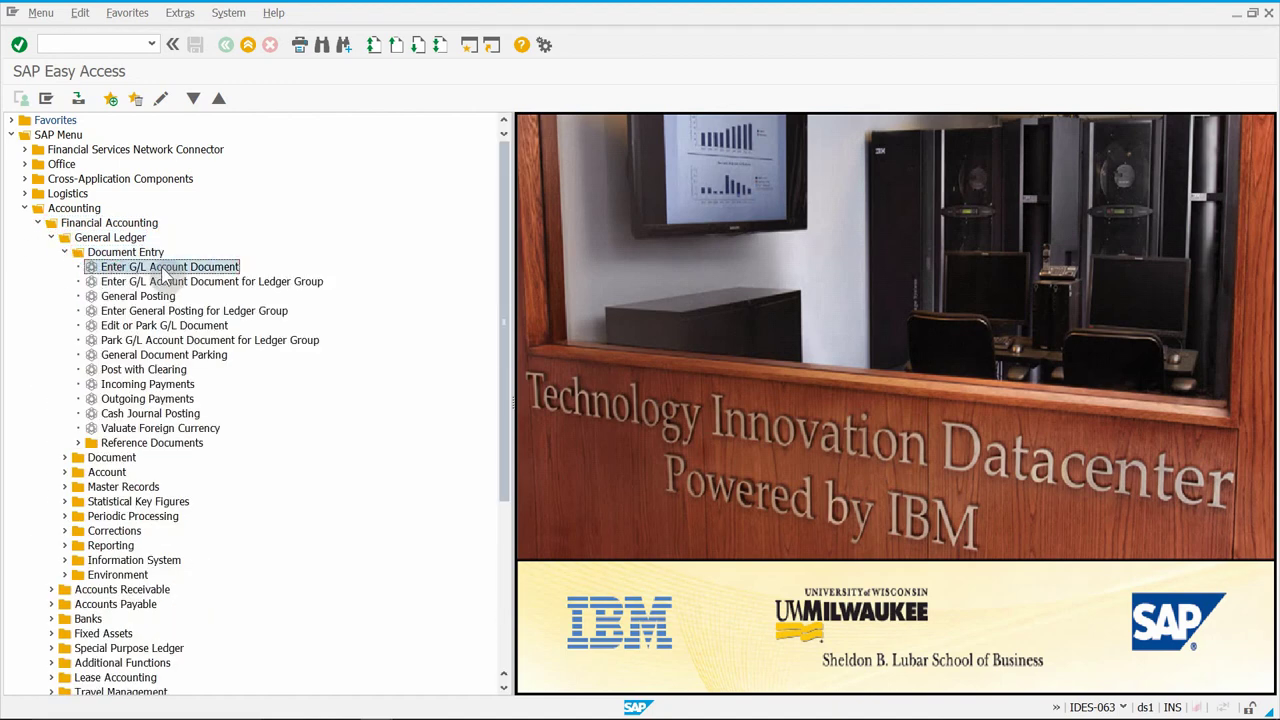
double_click(164, 270)
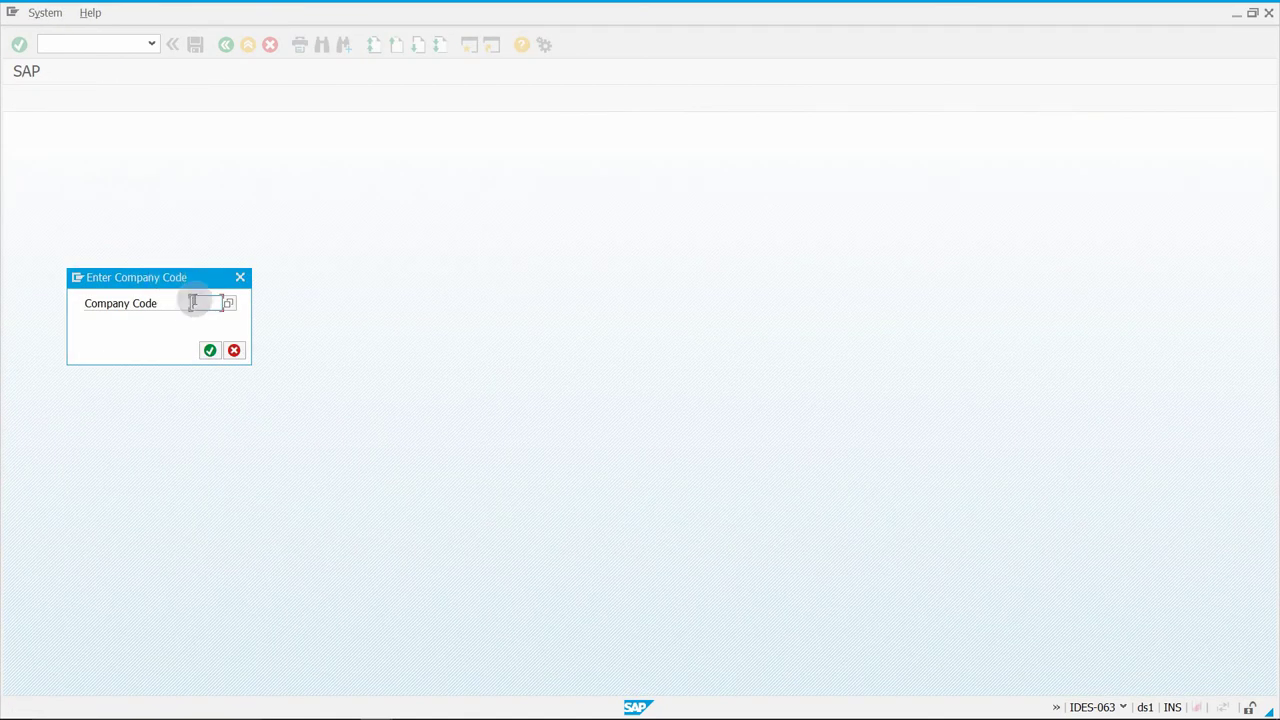
click(193, 302)
text(1000)
click(211, 352)
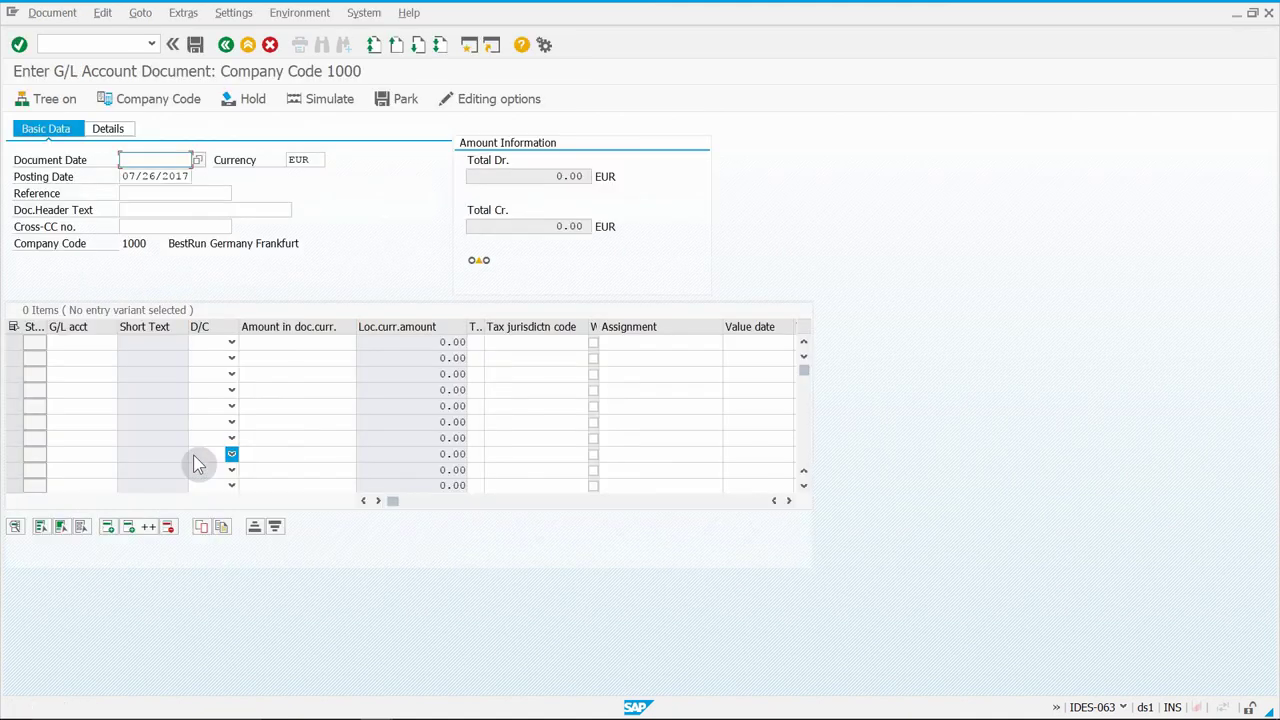
- Set the G/L document's date to 07/26/2017, keeping the posting date 07/26/2017 and currency EUR
click(168, 157)
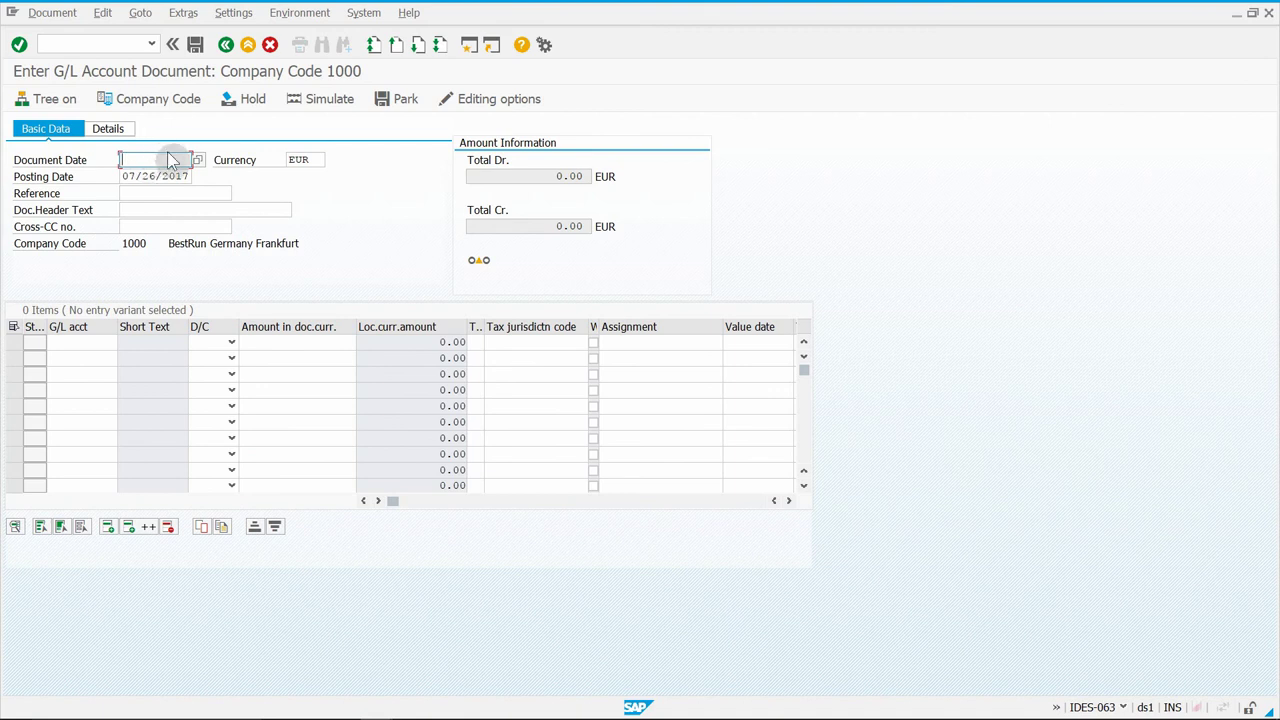
key(Down)
key(Return)
click(68, 345)
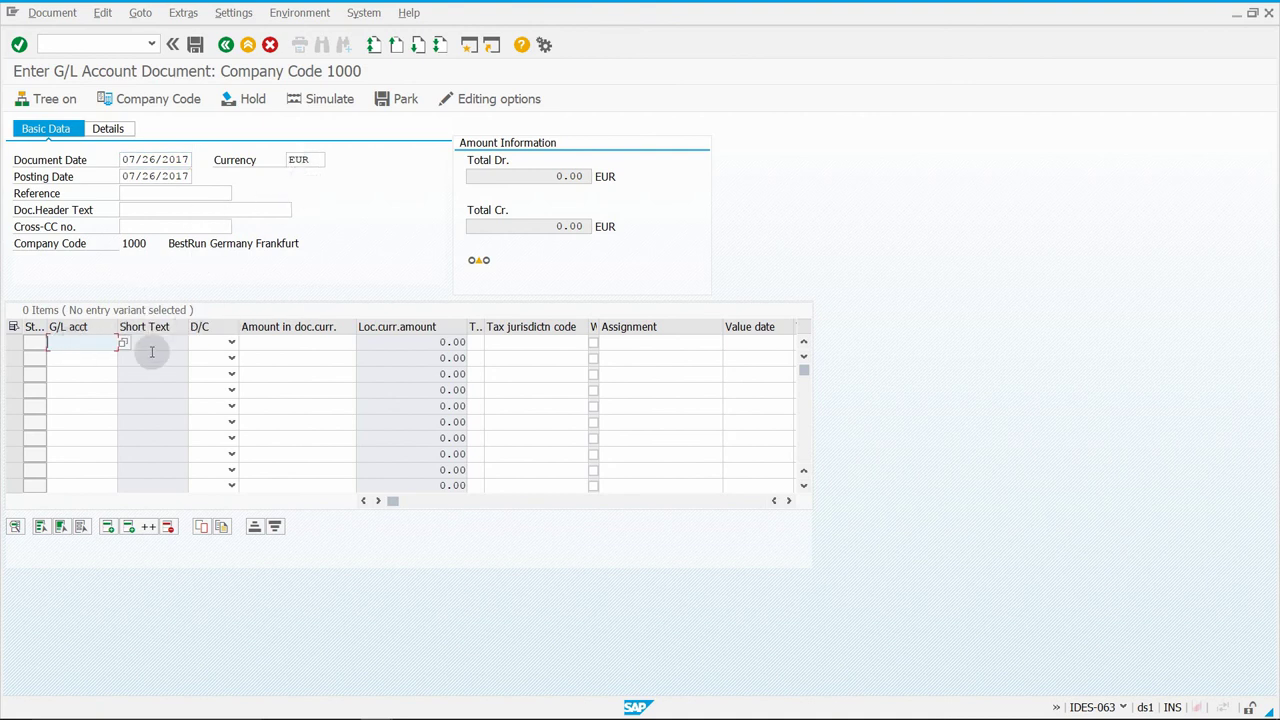
click(166, 177)
click(303, 159)
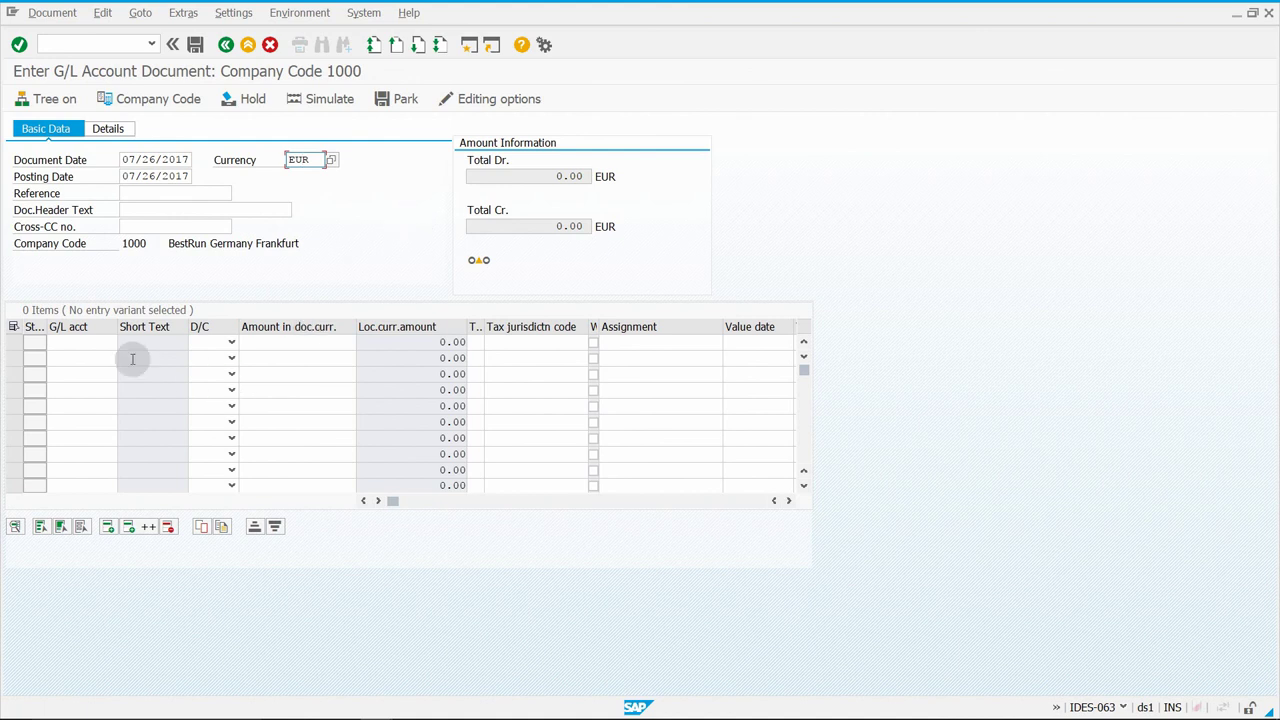
- Enter G/L account 476900 in the first line item and 113100 in the second
click(95, 342)
text(476900)
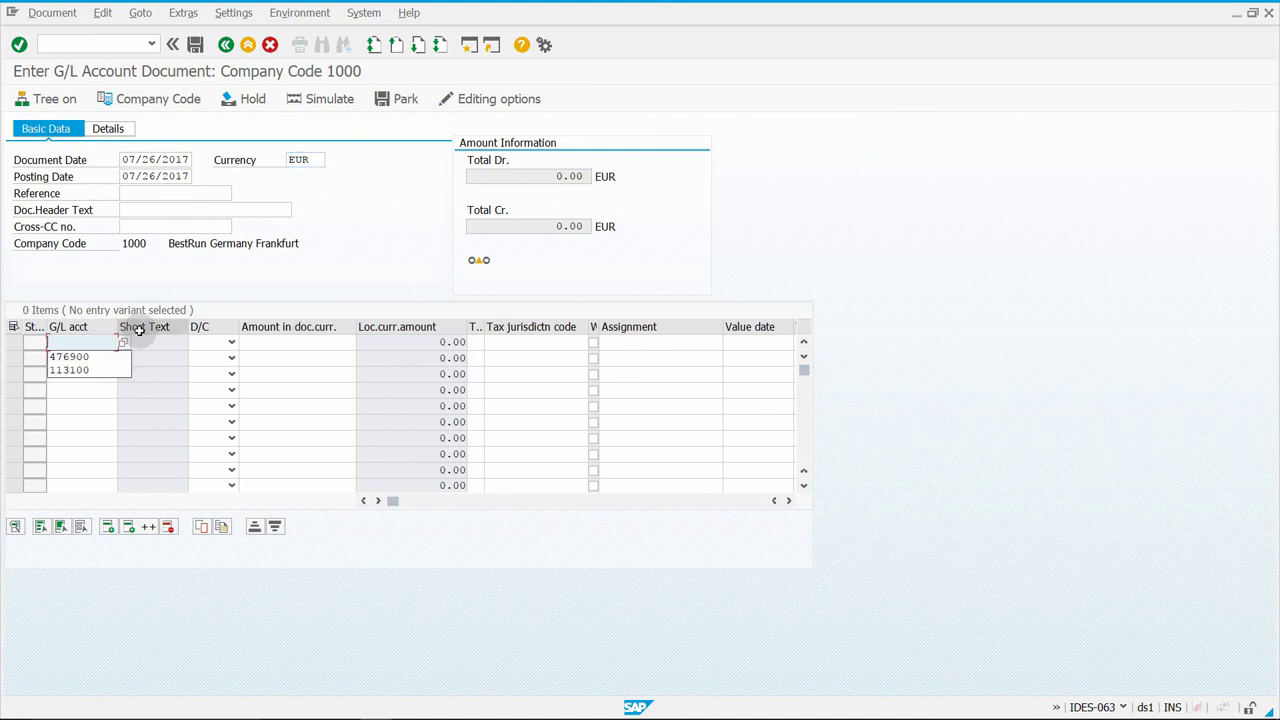
key(Down)
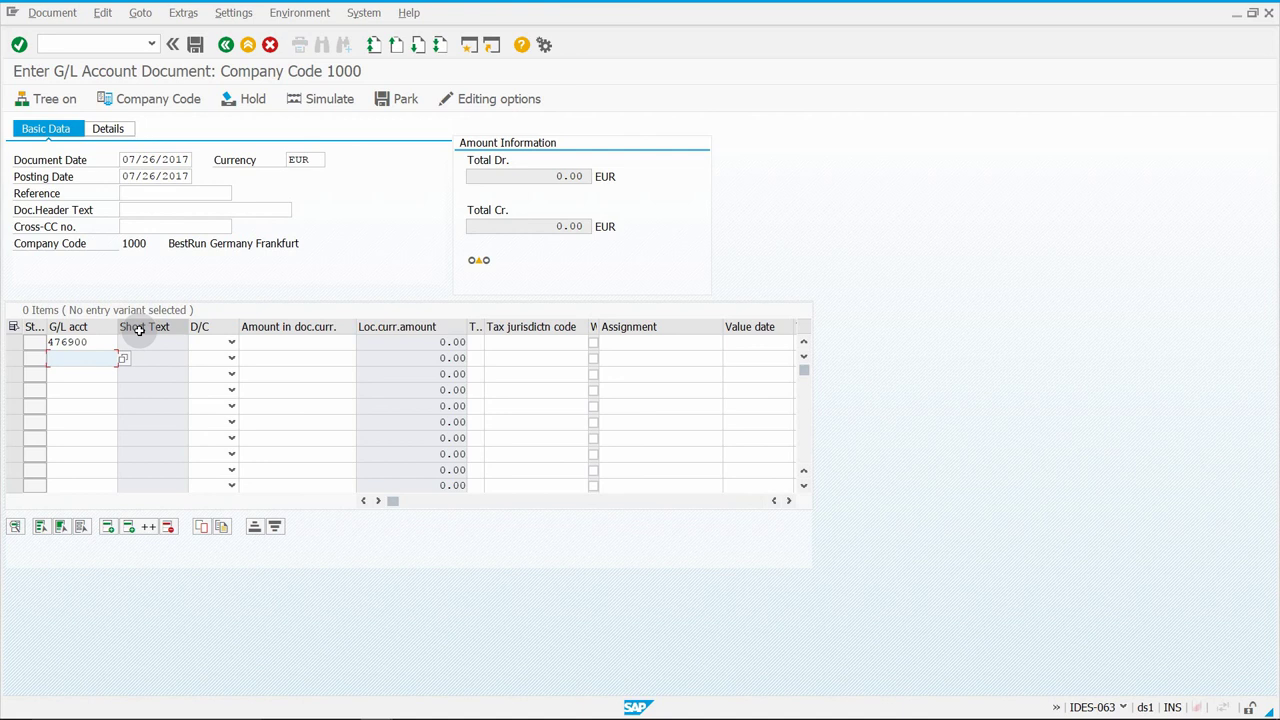
key(BackSpace)
key(Down)
key(Down)
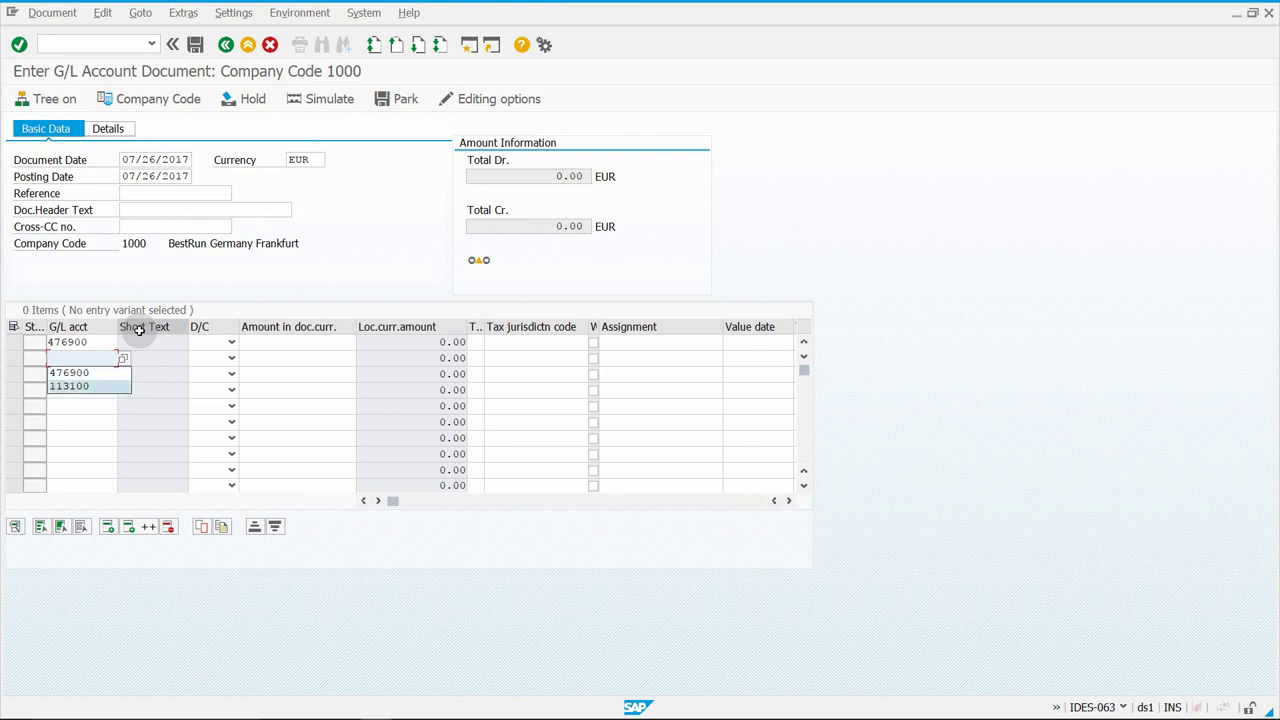
key(Return)
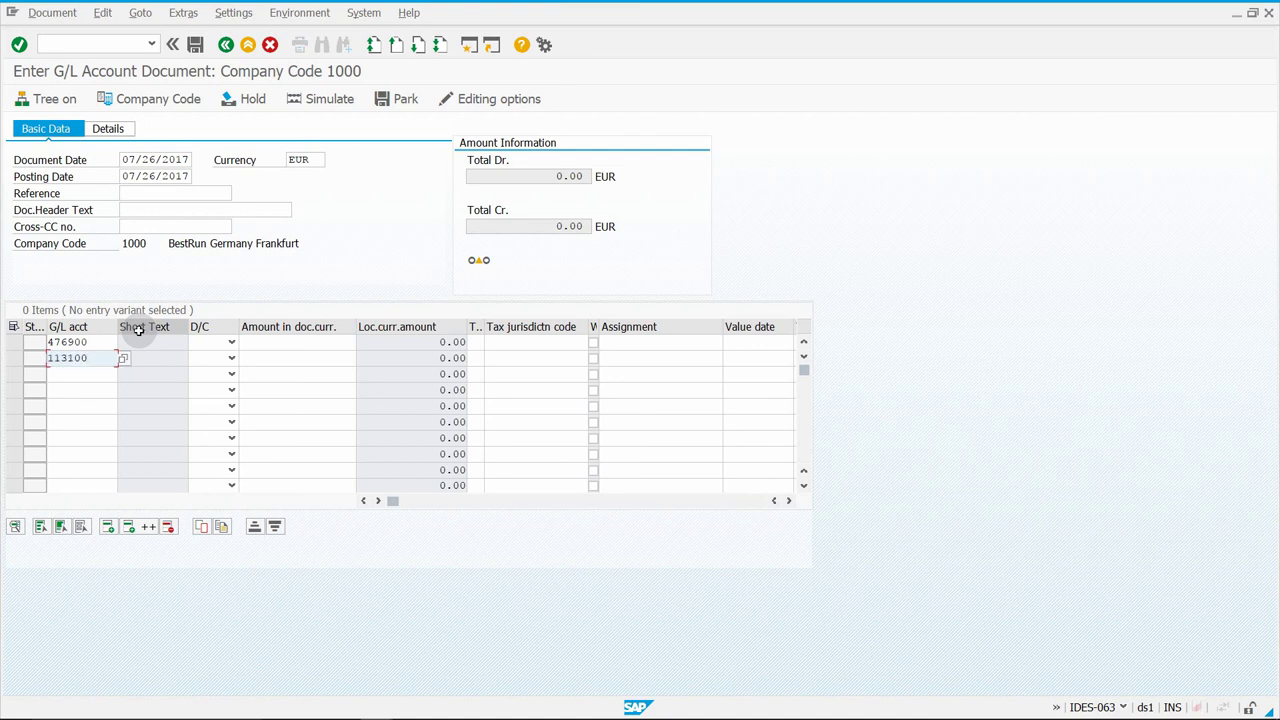
- Set the line for account 476900 to Debit and the line for account 113100 to Credit
click(210, 343)
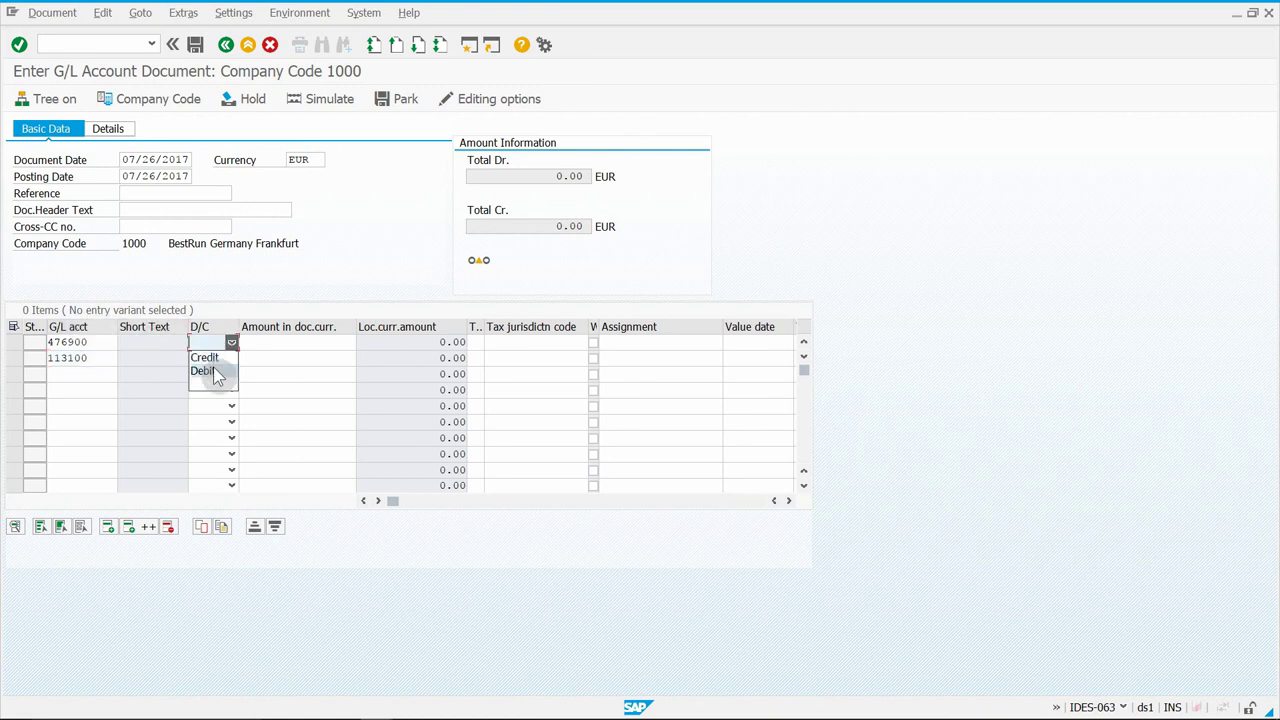
click(214, 371)
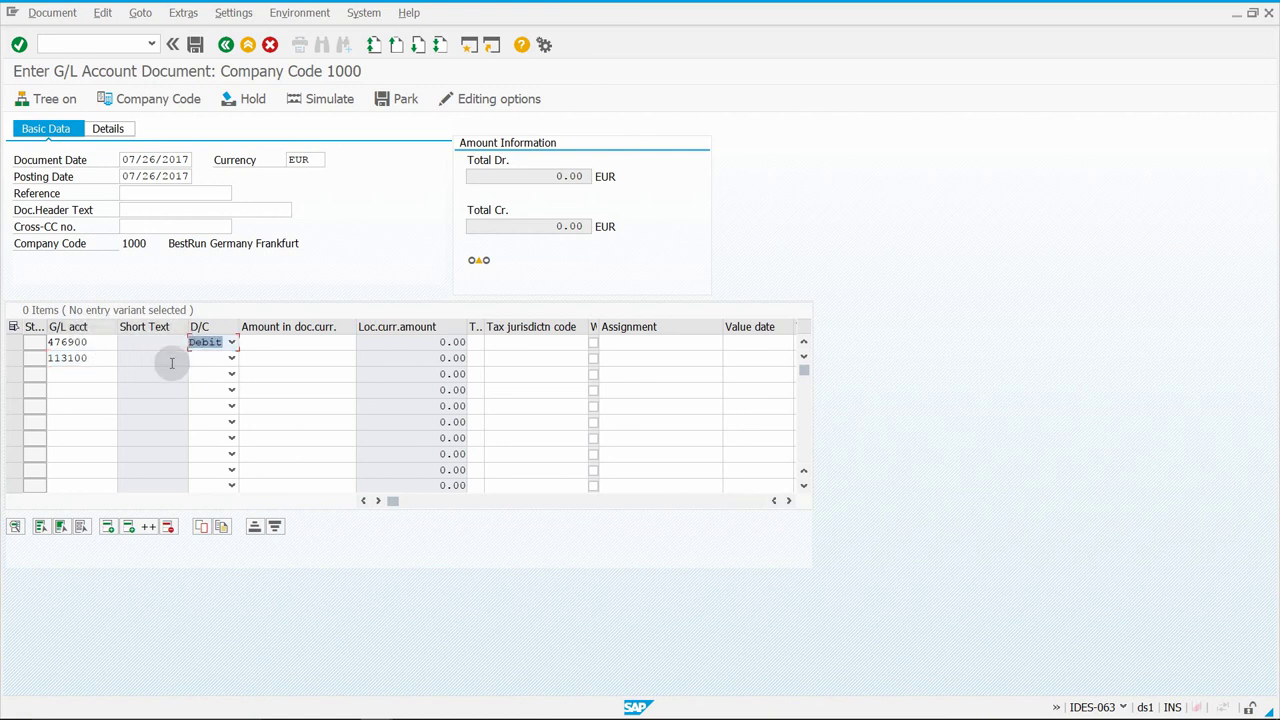
click(198, 360)
click(200, 373)
- Enter 1200 as the document currency amount for both the 476900 debit line and the 113100 credit line
click(276, 342)
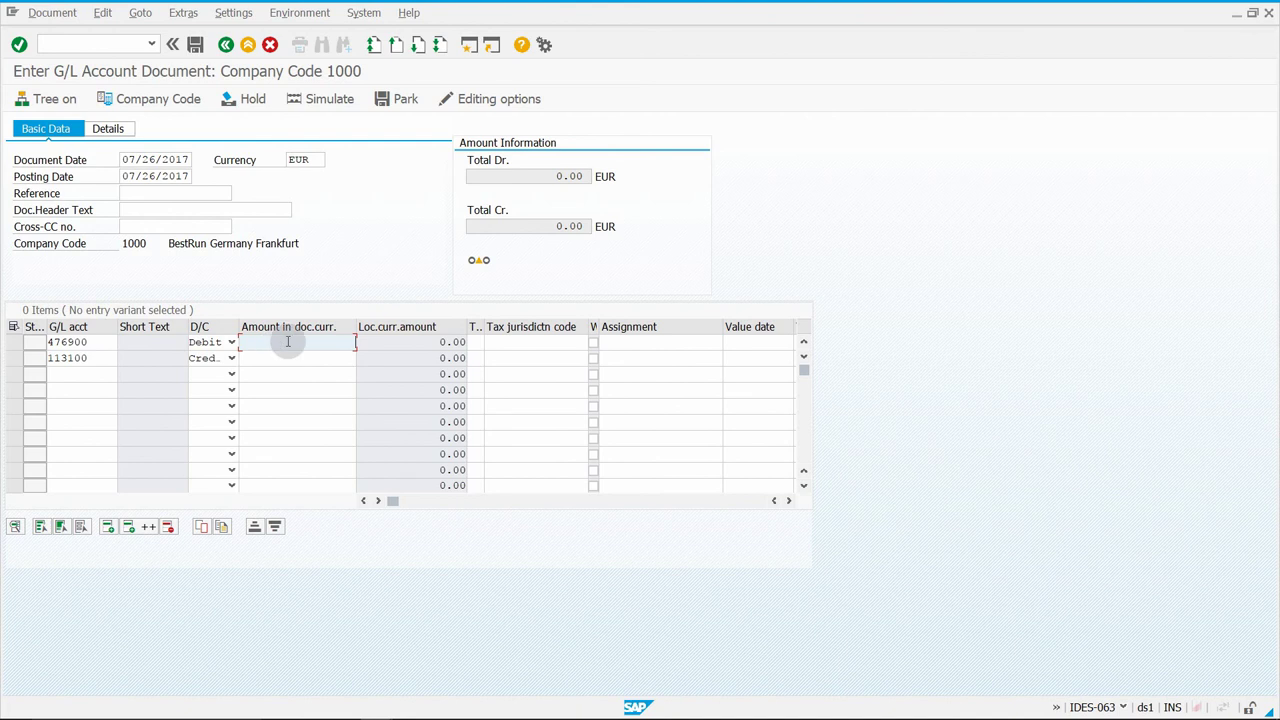
text(1200)
key(Down)
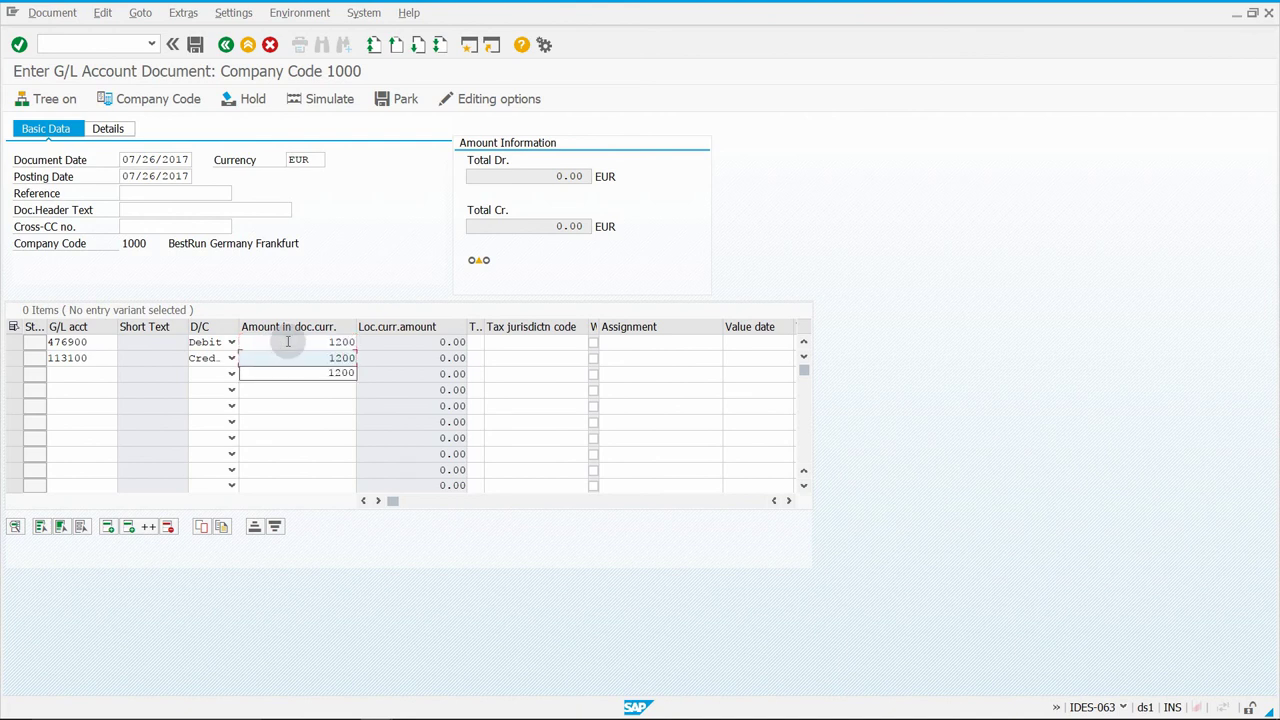
- Widen the Tax code column and enter tax code 0I for the 476900 line item
drag(478, 329, 533, 326)
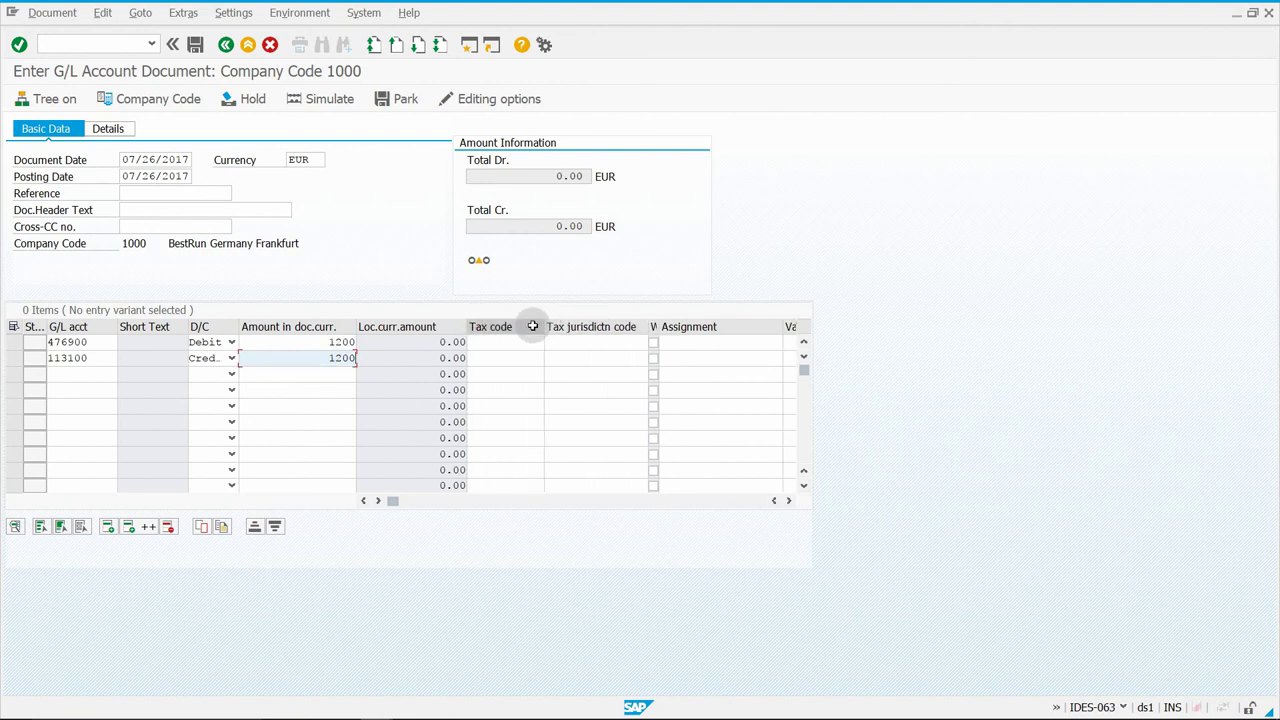
click(520, 341)
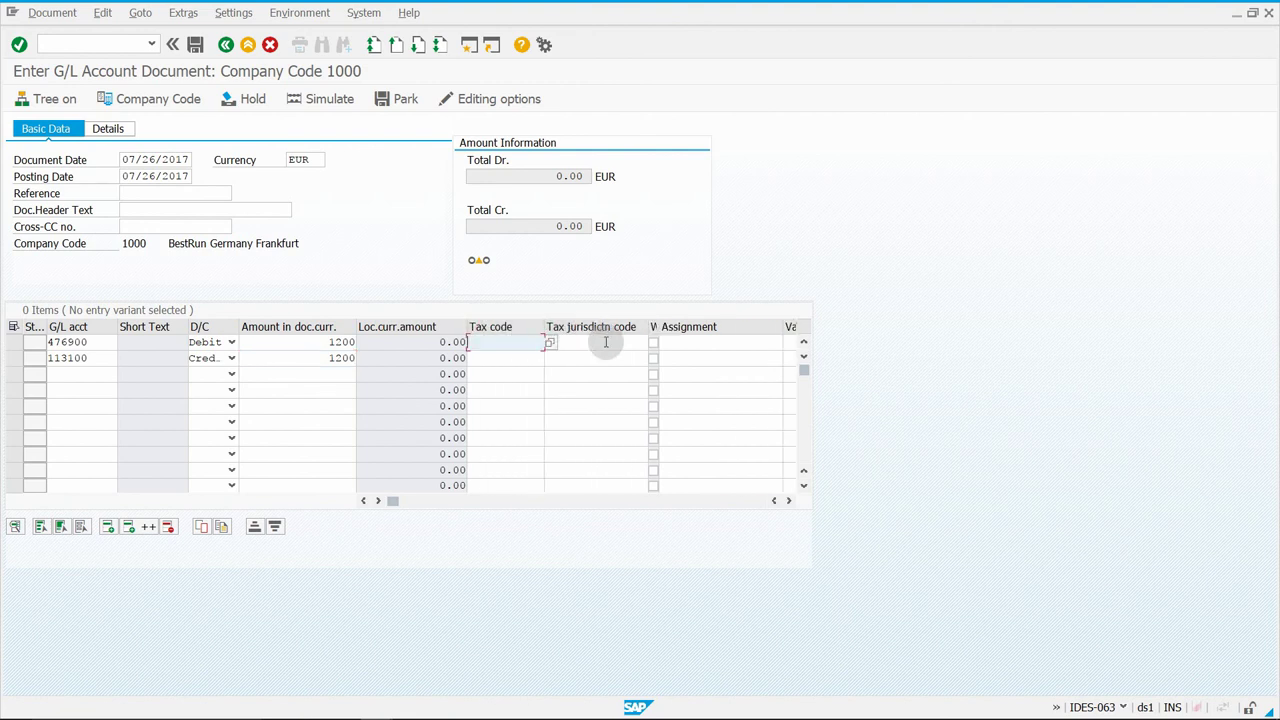
click(548, 341)
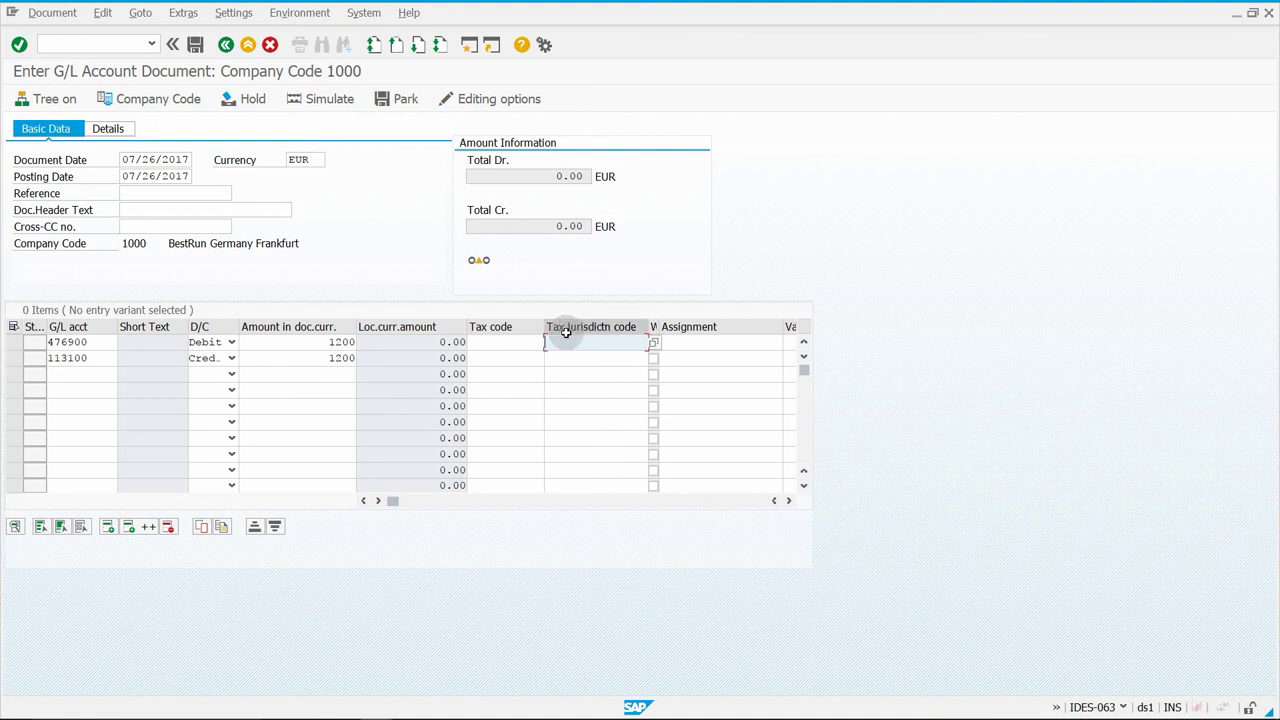
click(522, 341)
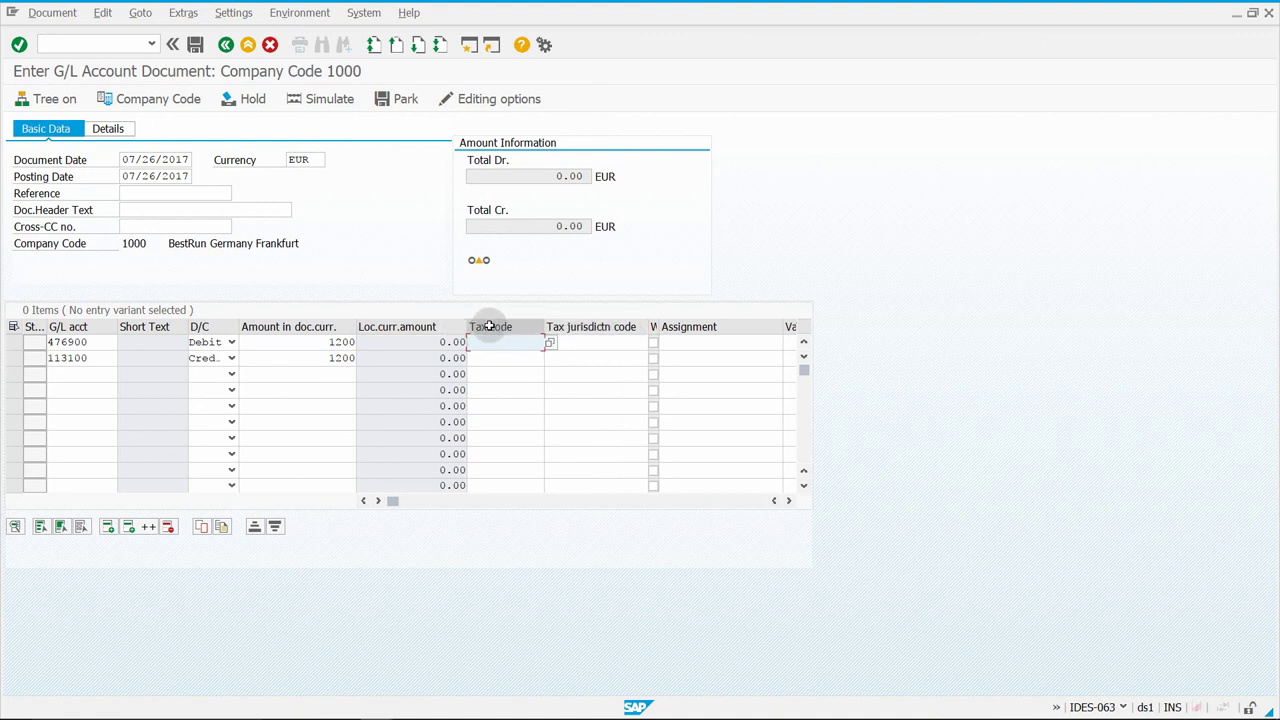
text(0)
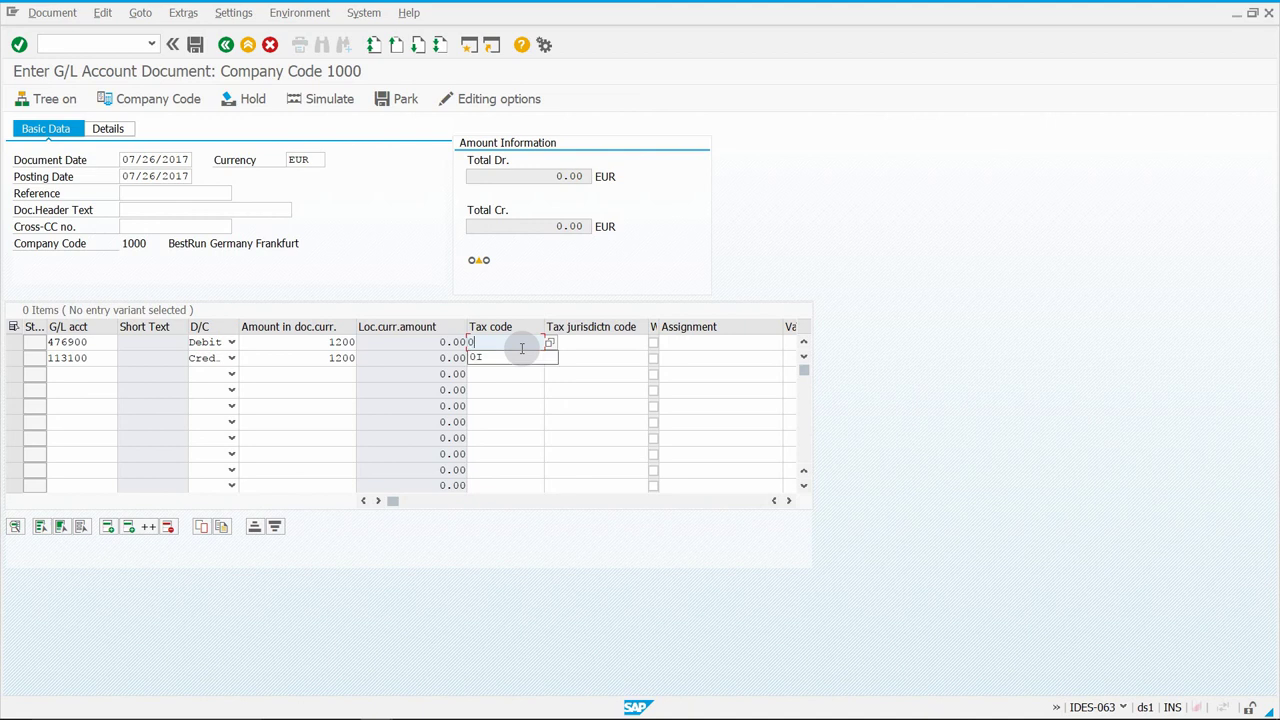
text(I)
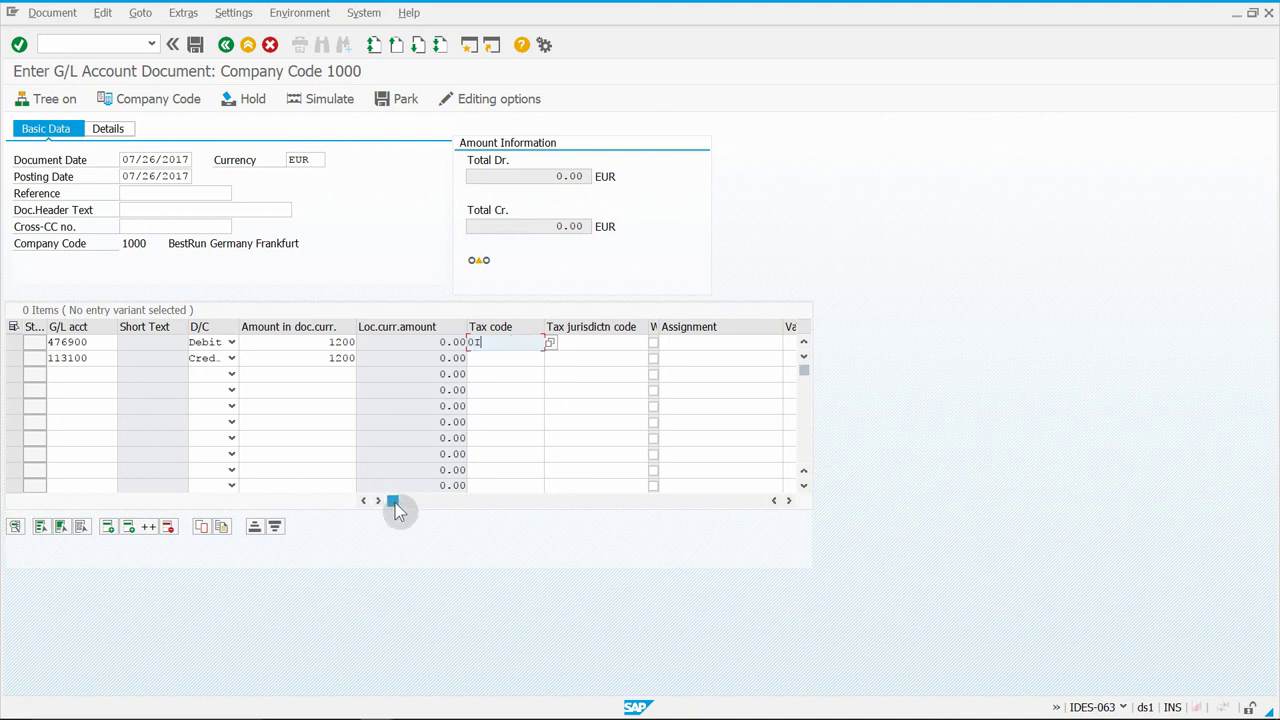
- Assign WBS element T-20063.1 to the 476900 debit line item
drag(396, 503, 531, 513)
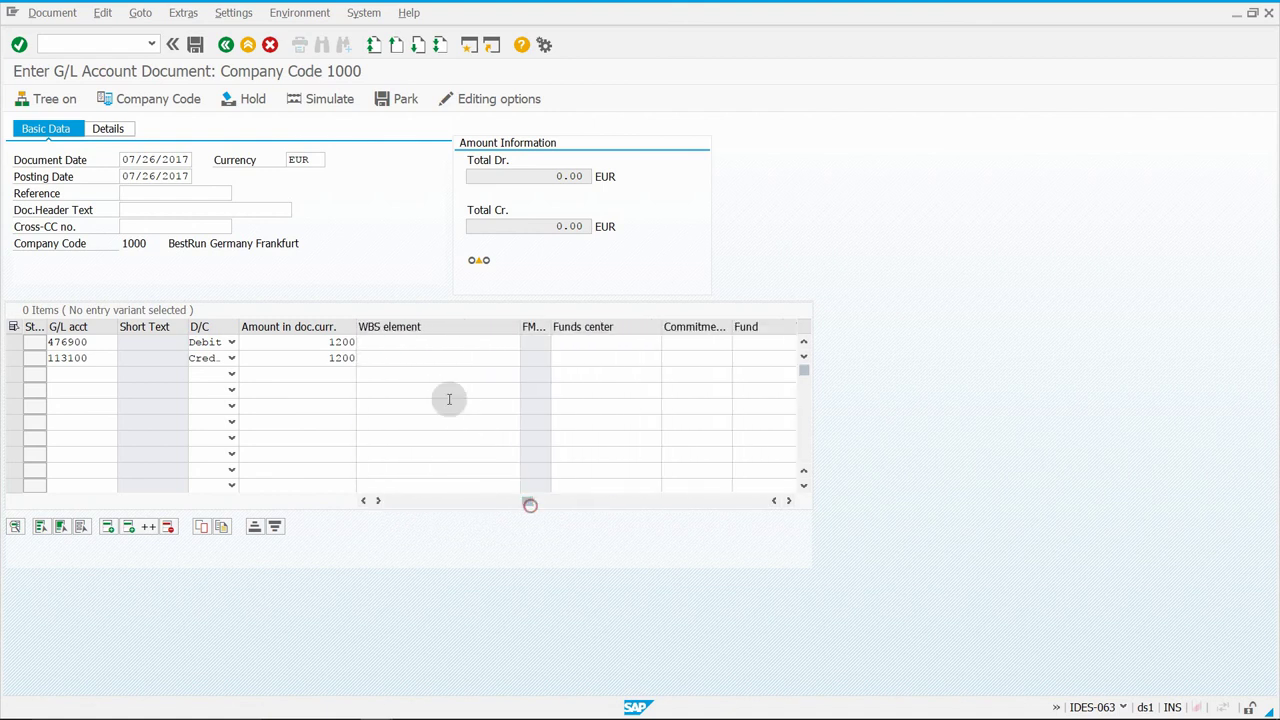
click(453, 342)
key(BackSpace)
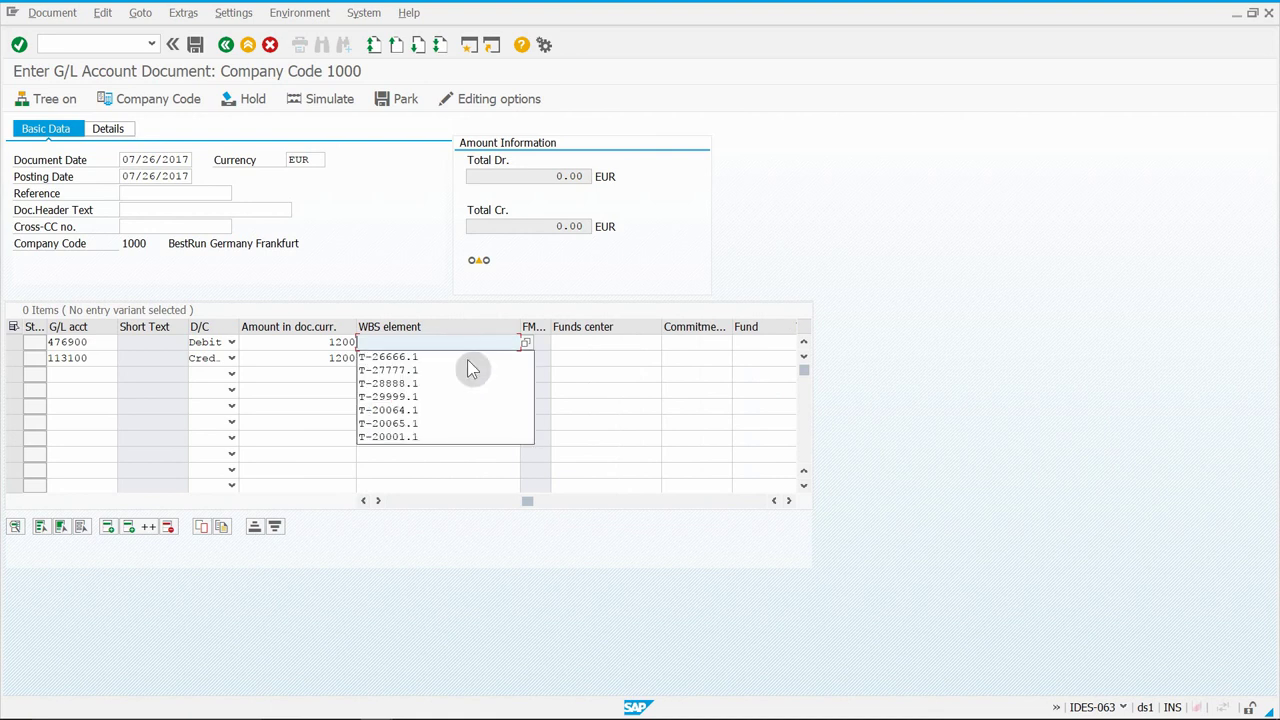
click(468, 360)
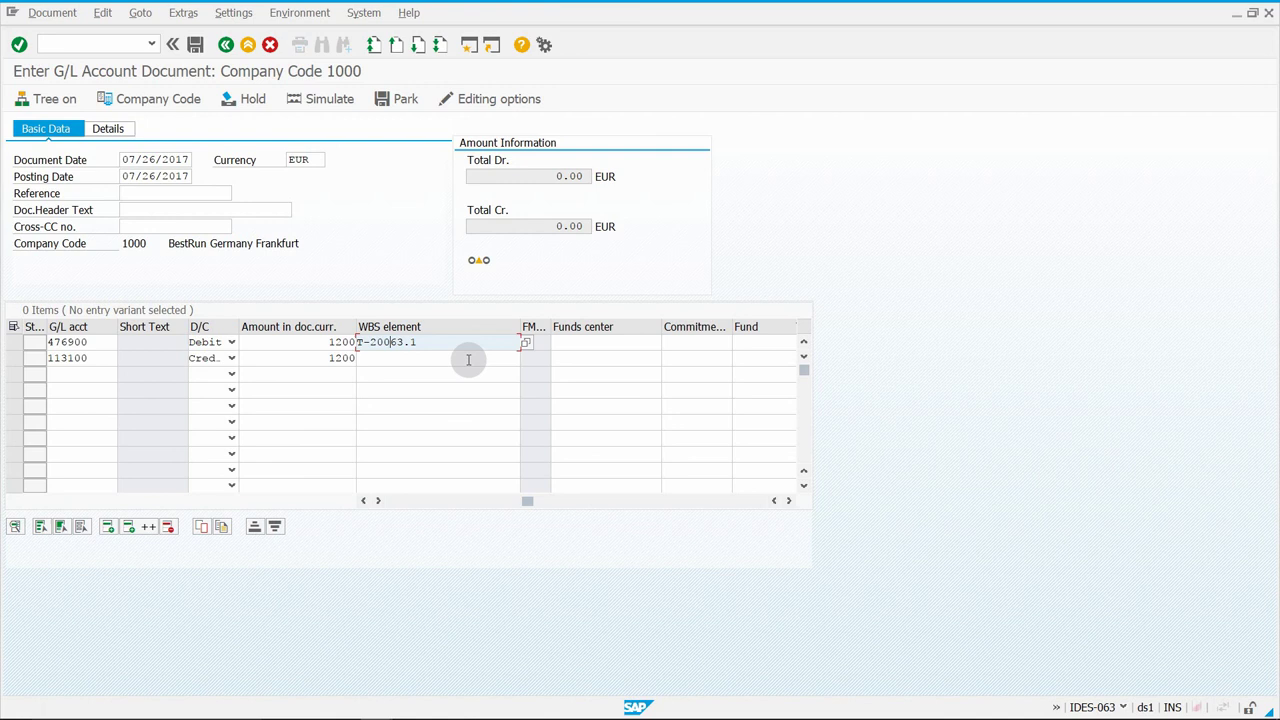
drag(424, 346, 408, 343)
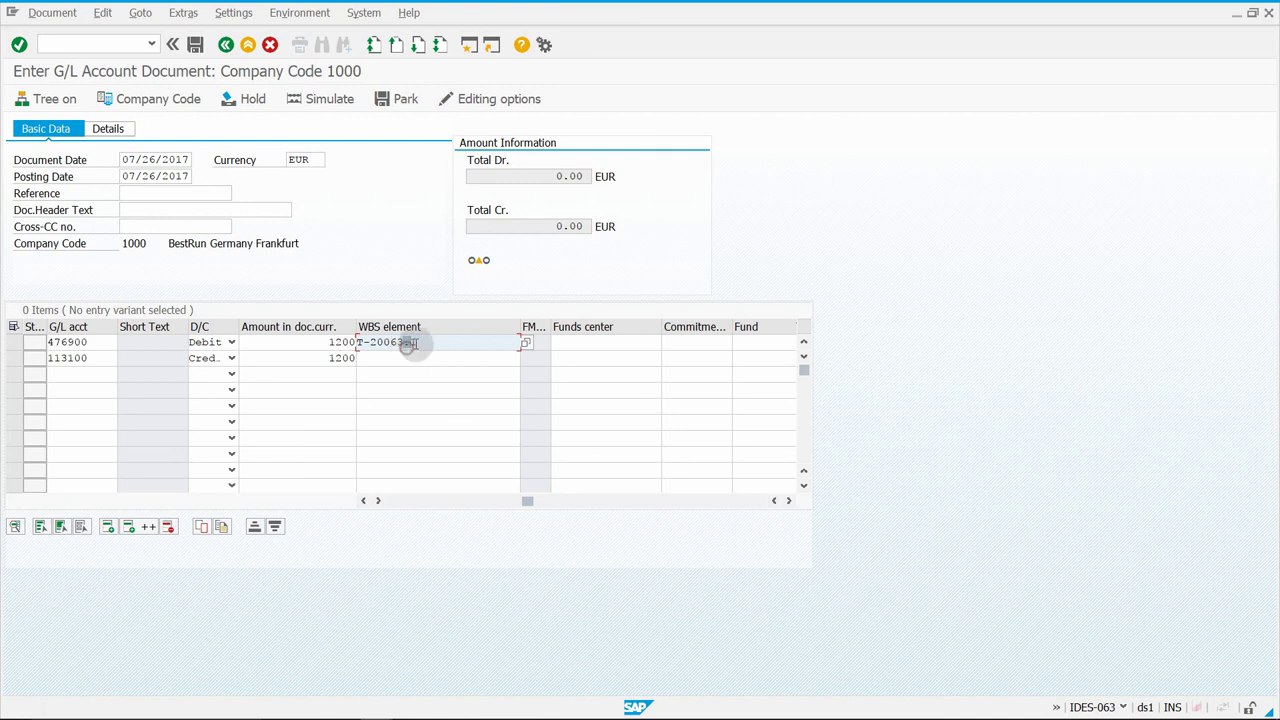
click(427, 347)
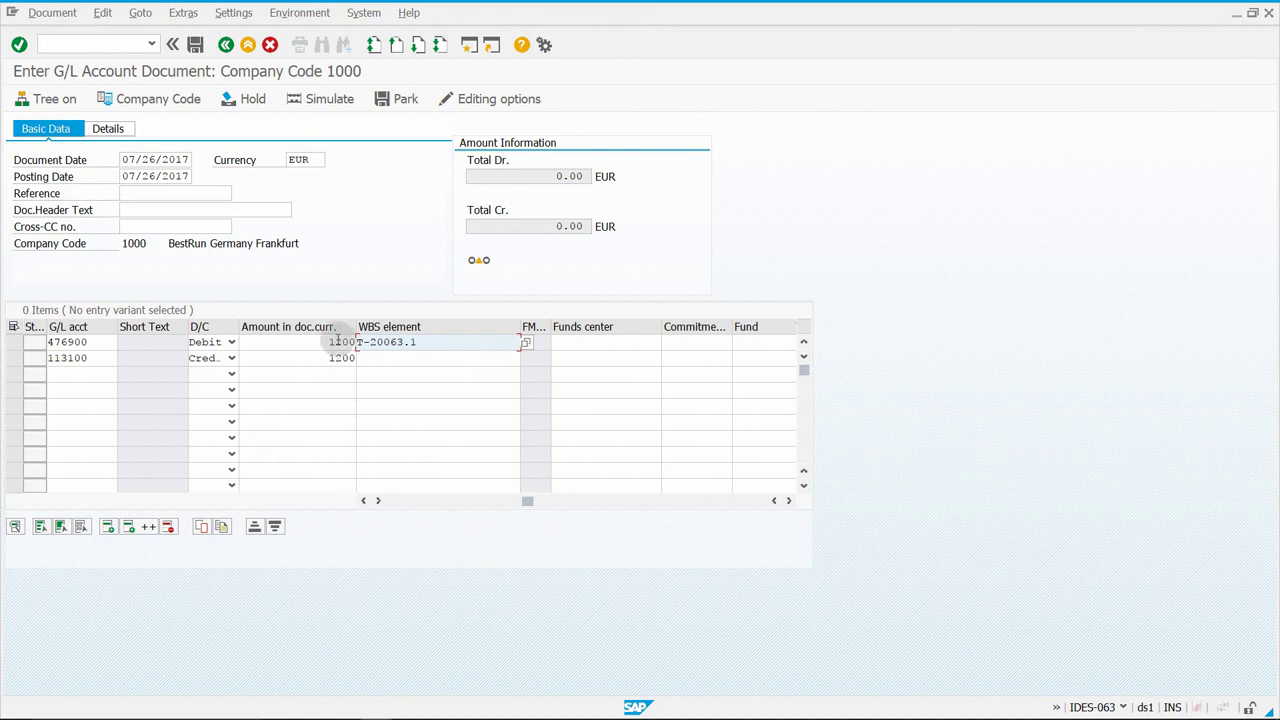
click(471, 342)
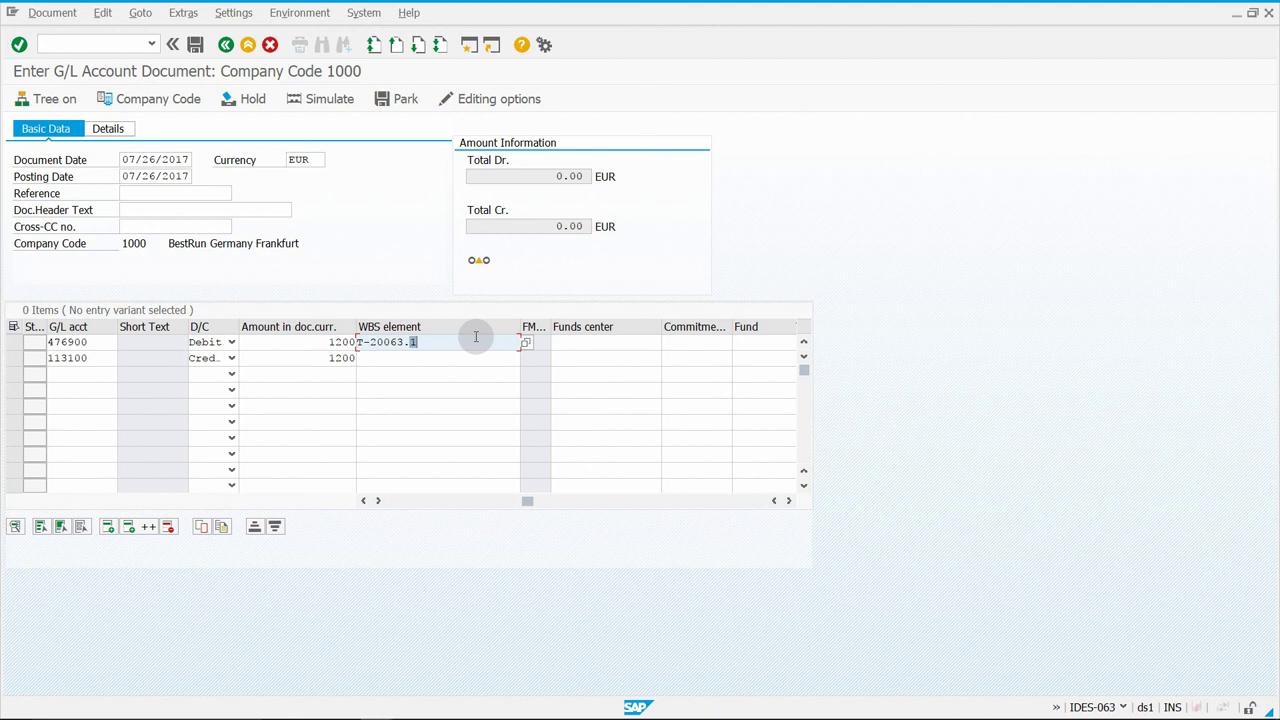
click(476, 345)
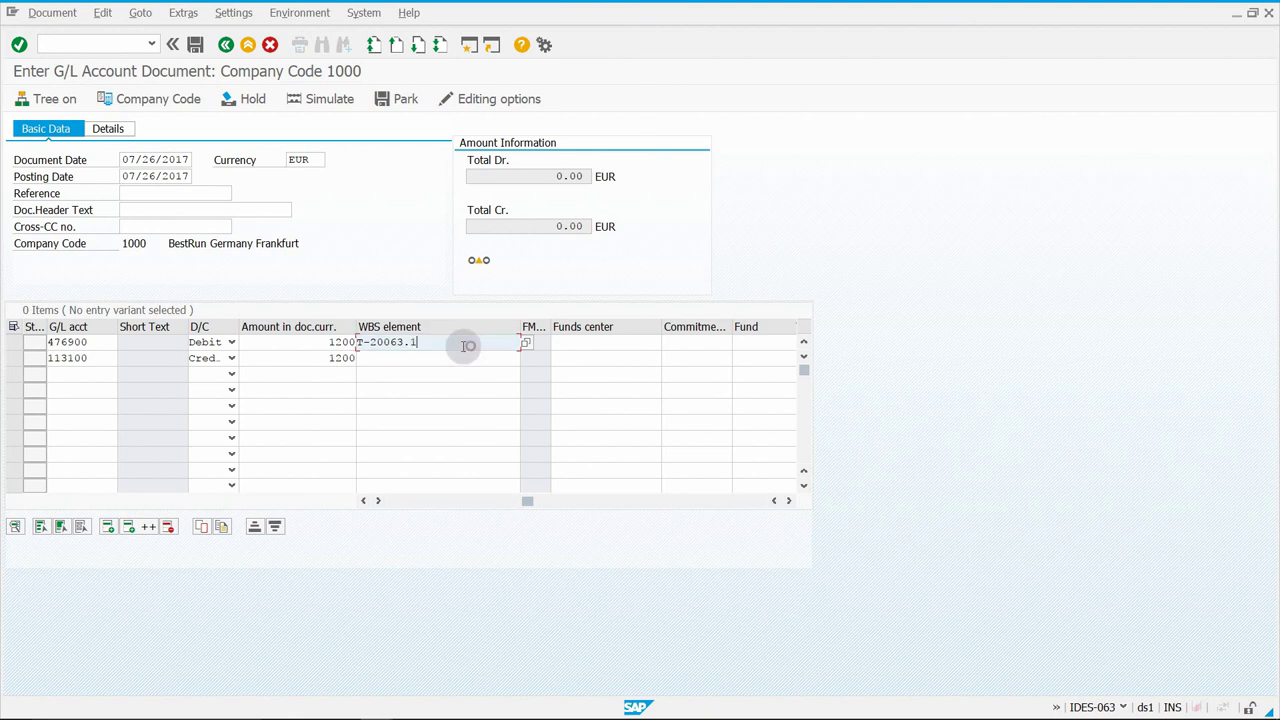
click(334, 240)
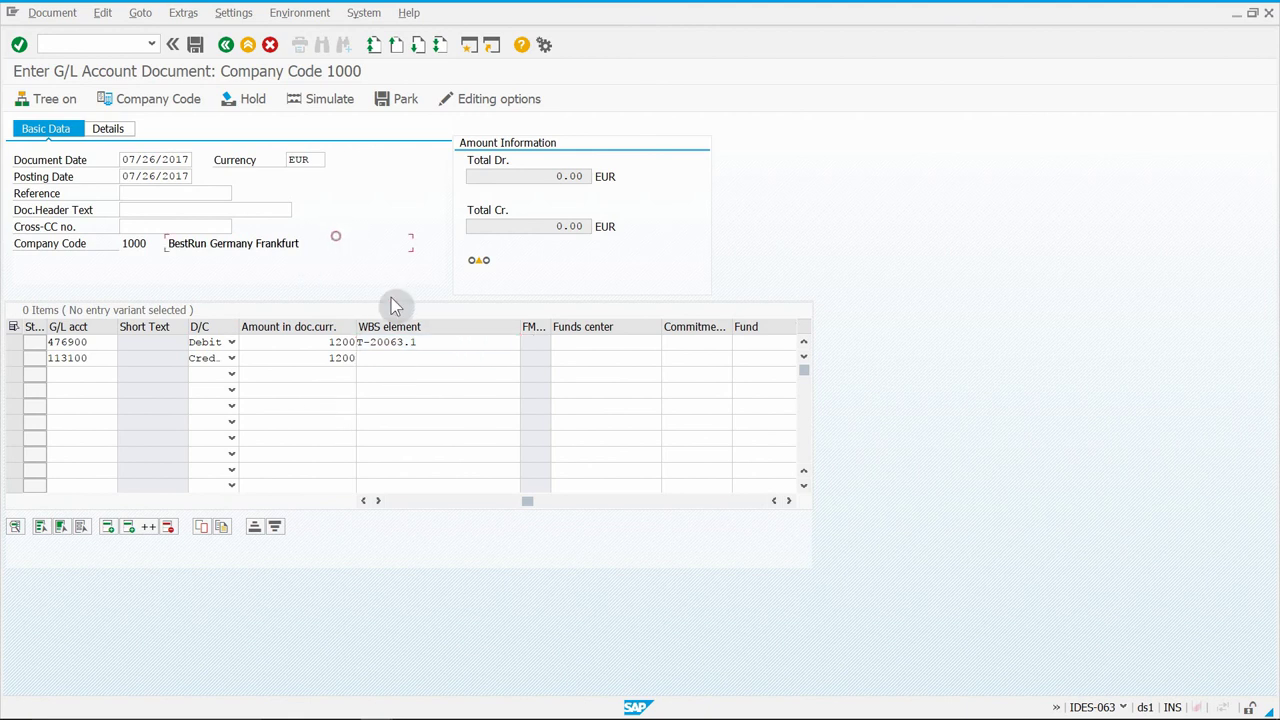
click(469, 368)
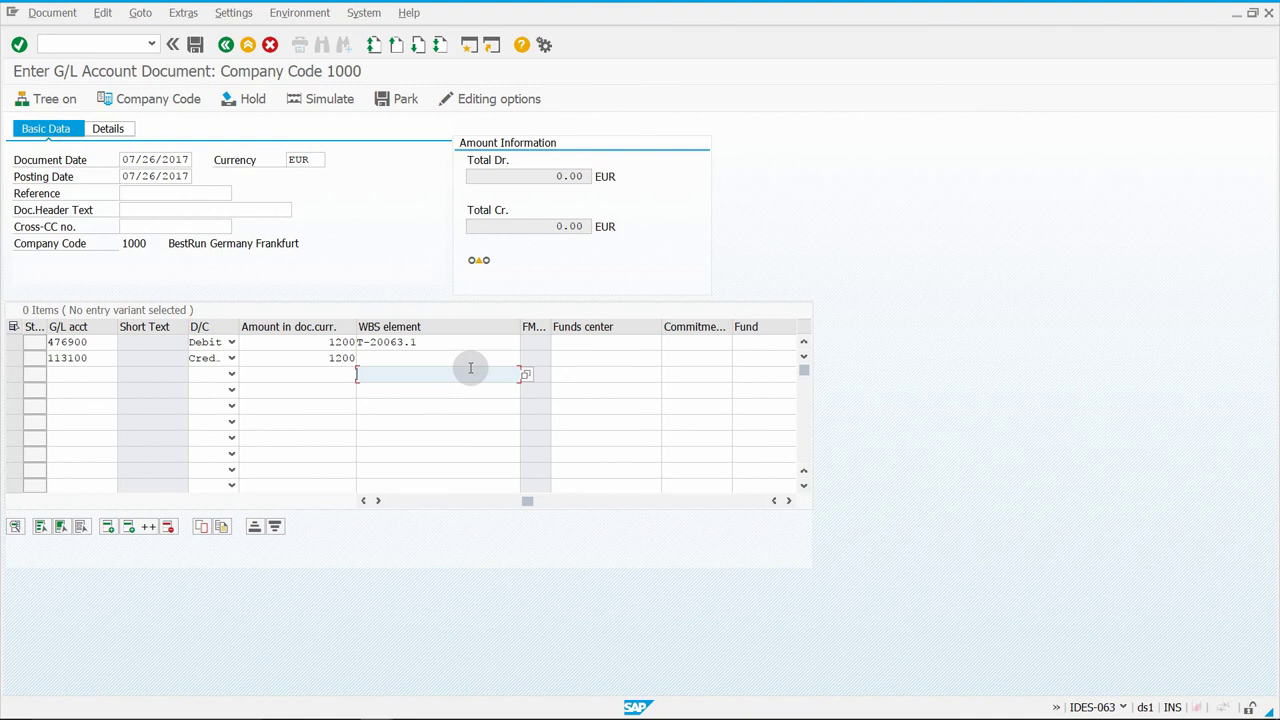
- Try to validate the G/L account document, and exit the entry screen discarding its data
click(19, 45)
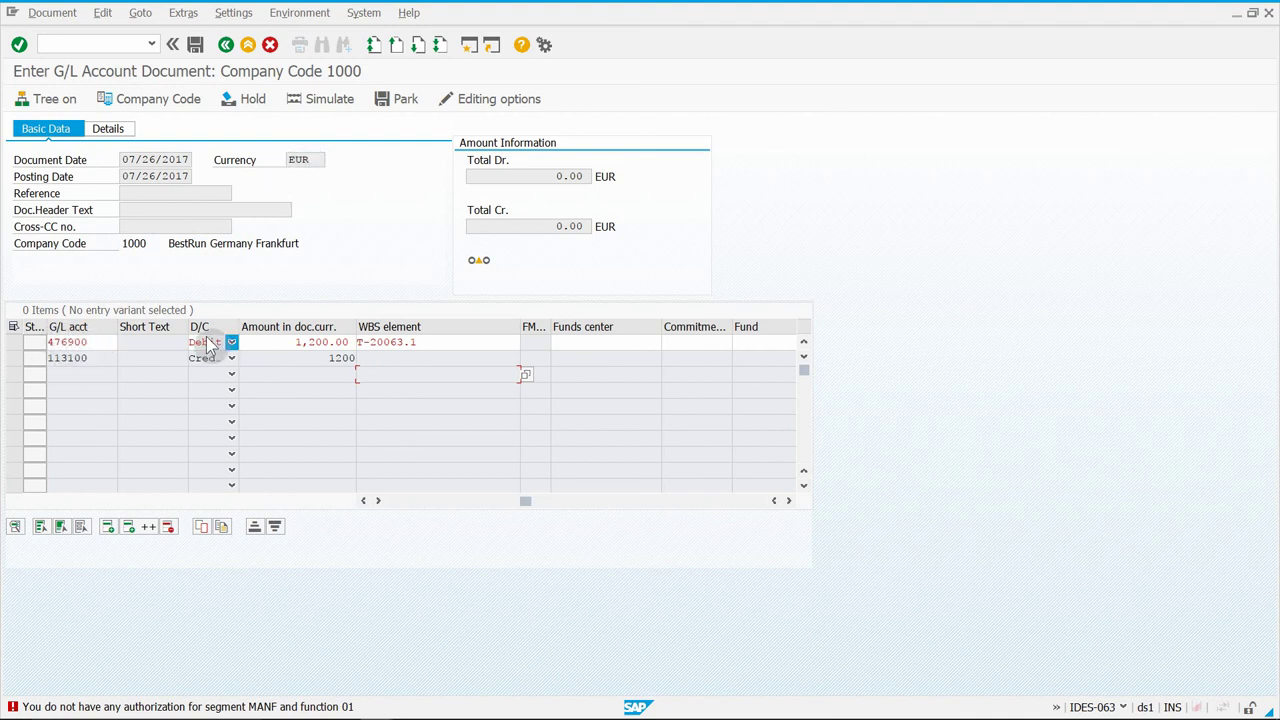
click(431, 342)
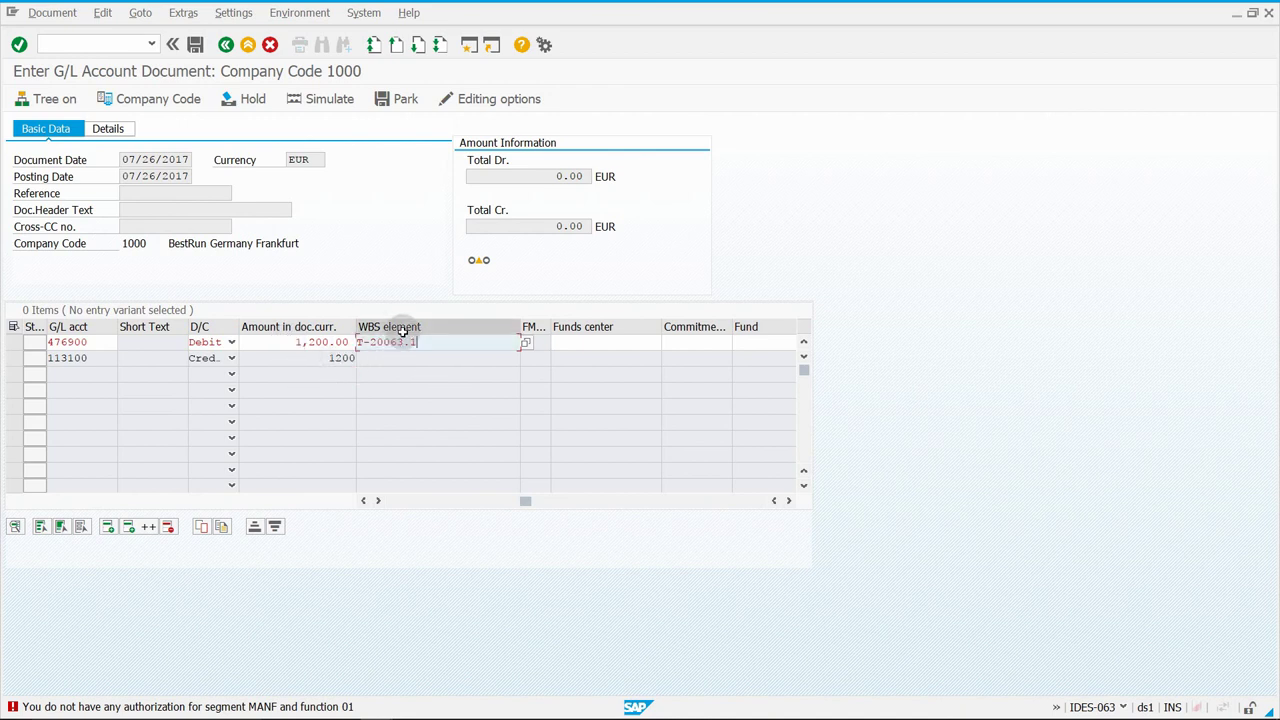
mouse_move(532, 504)
mouse_down()
mouse_move(401, 514)
mouse_move(527, 513)
mouse_up()
click(513, 376)
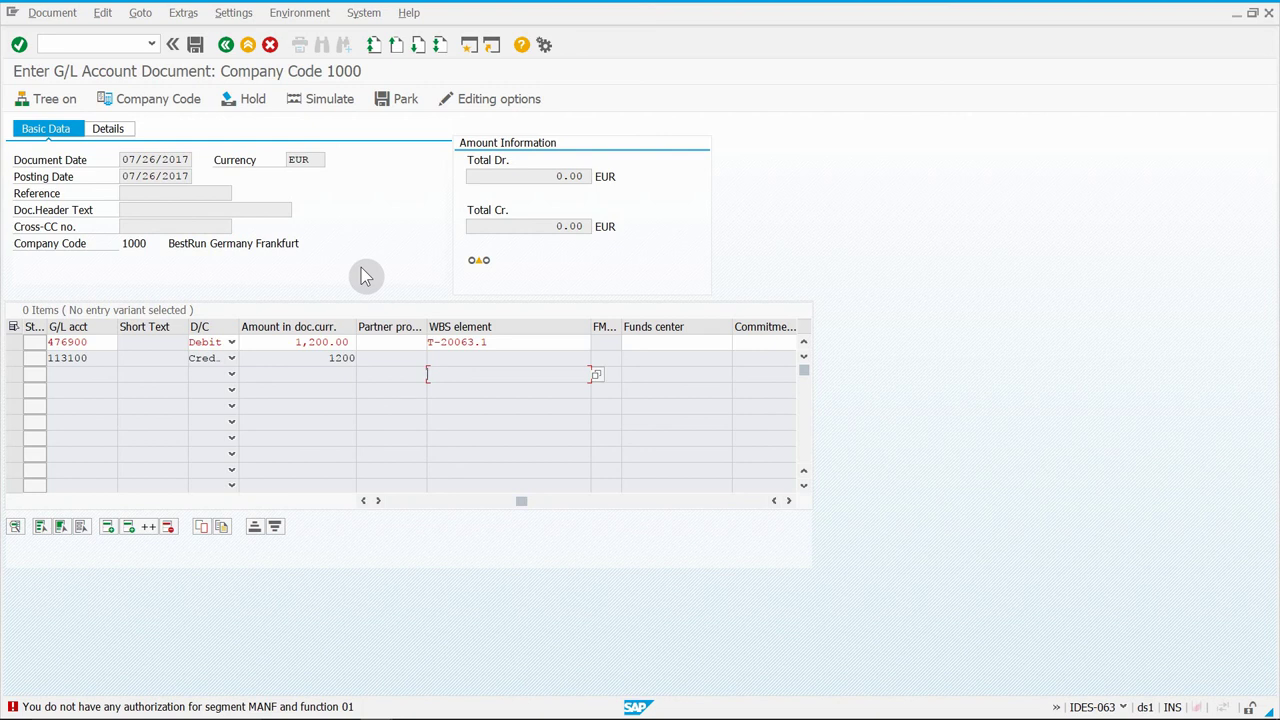
click(246, 45)
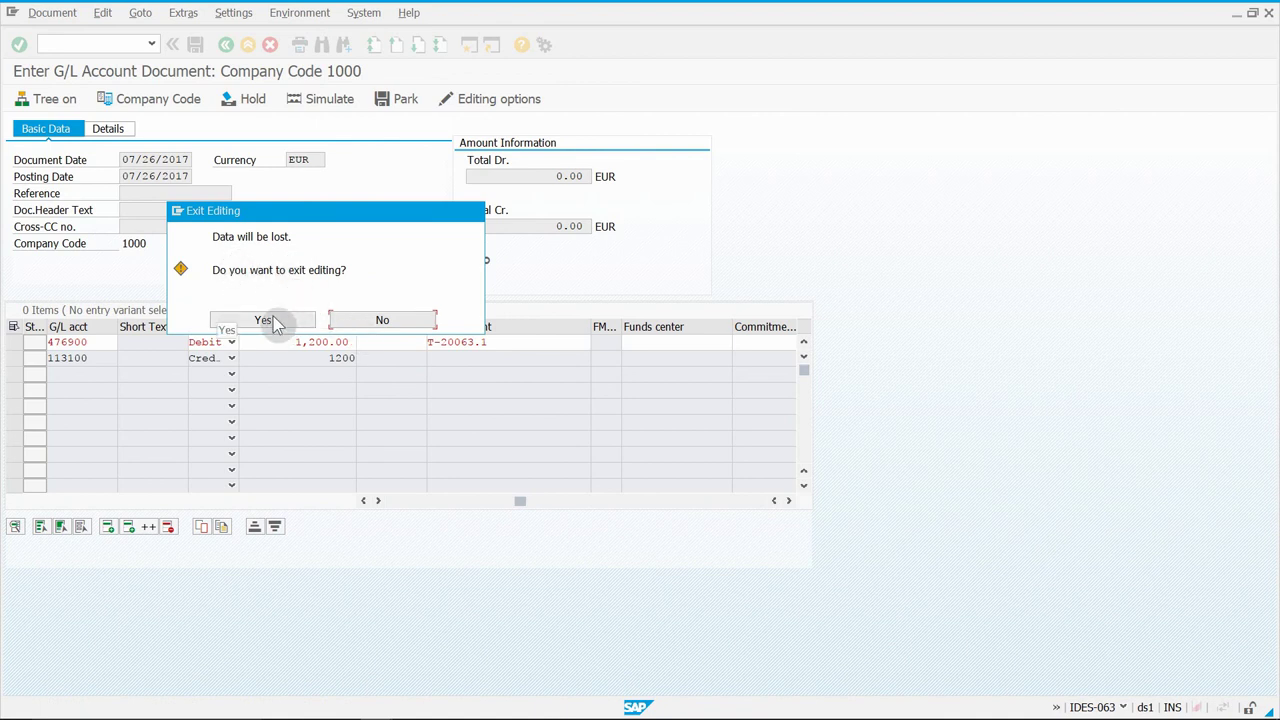
click(276, 321)
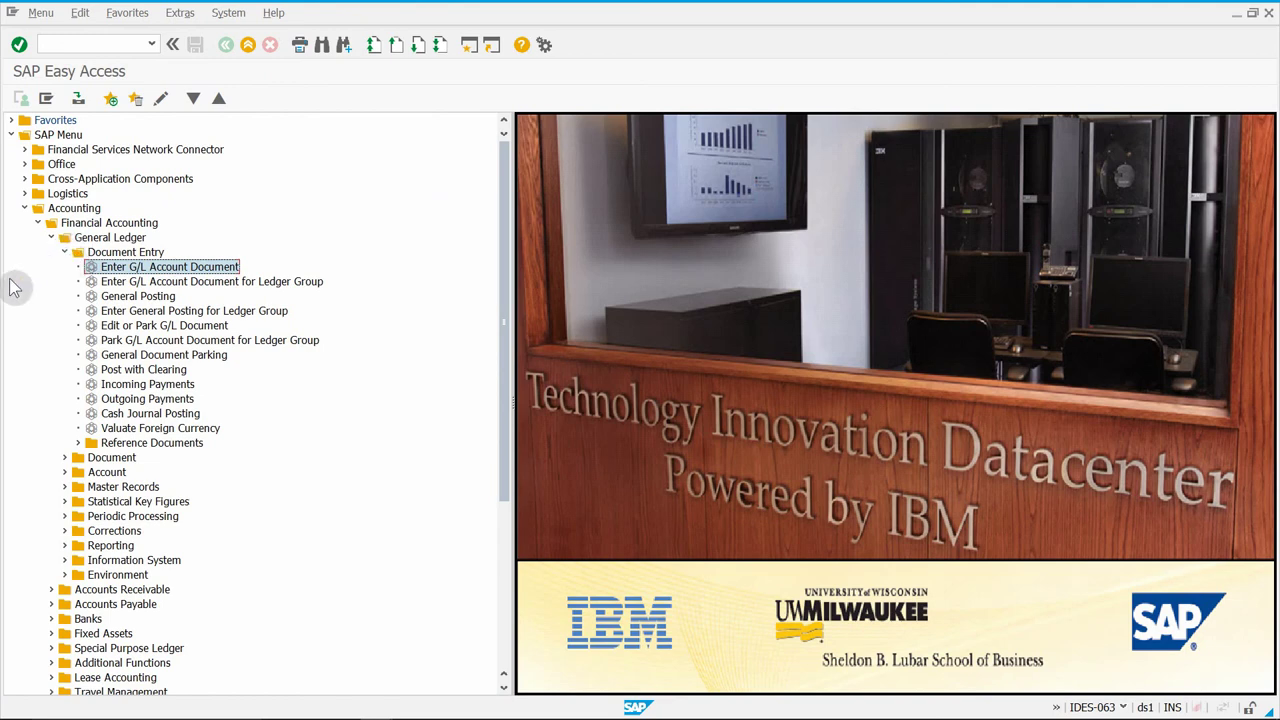
- Collapse the Accounting folder and expand Logistics to the Project System area
click(25, 207)
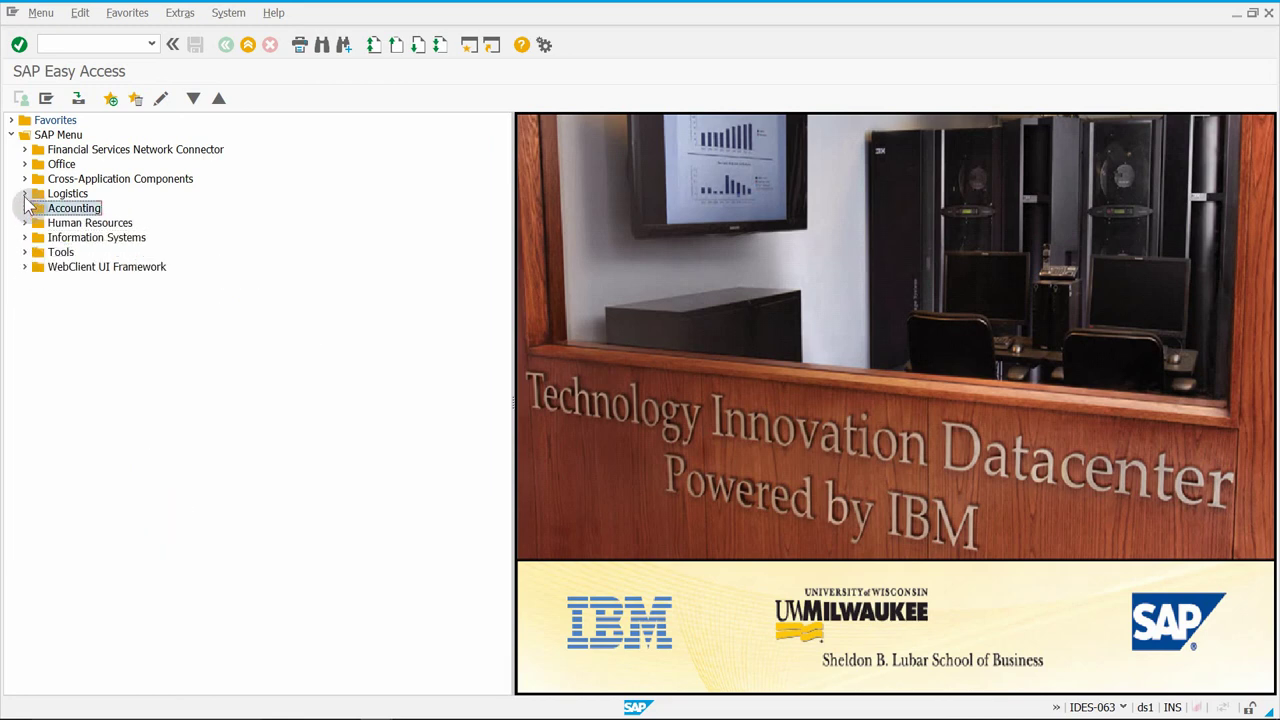
click(25, 194)
click(50, 238)
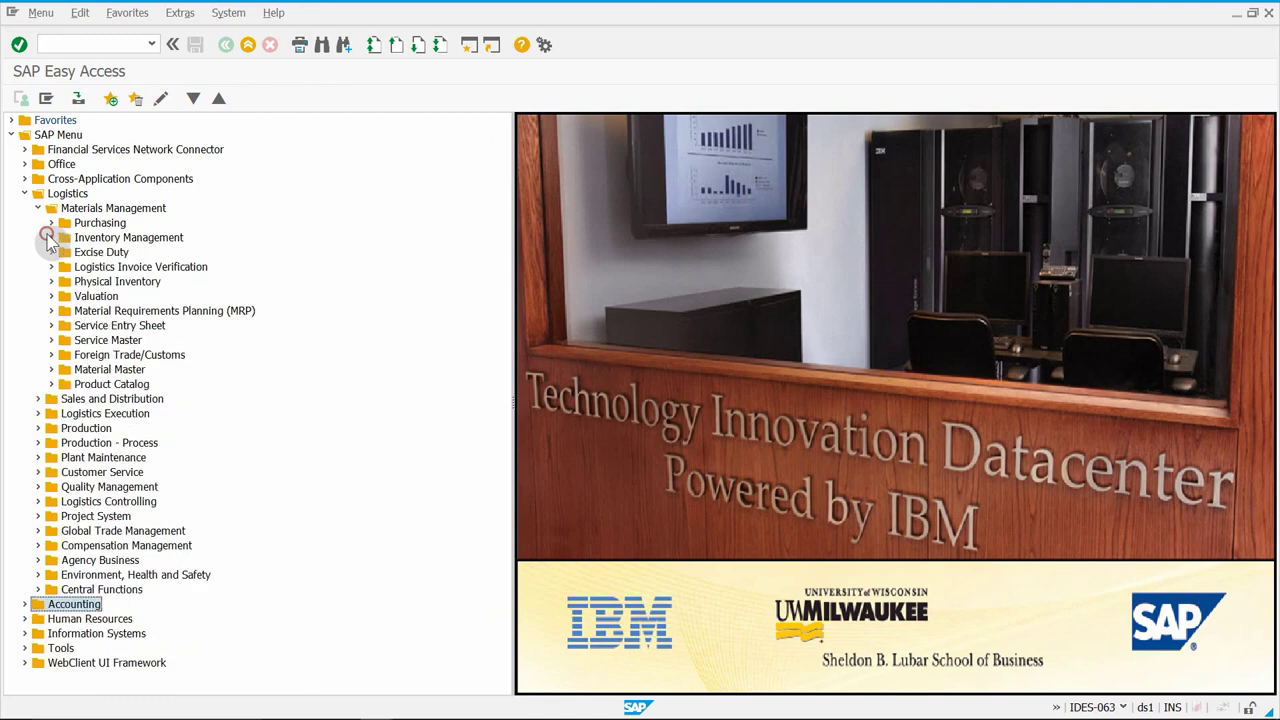
click(38, 208)
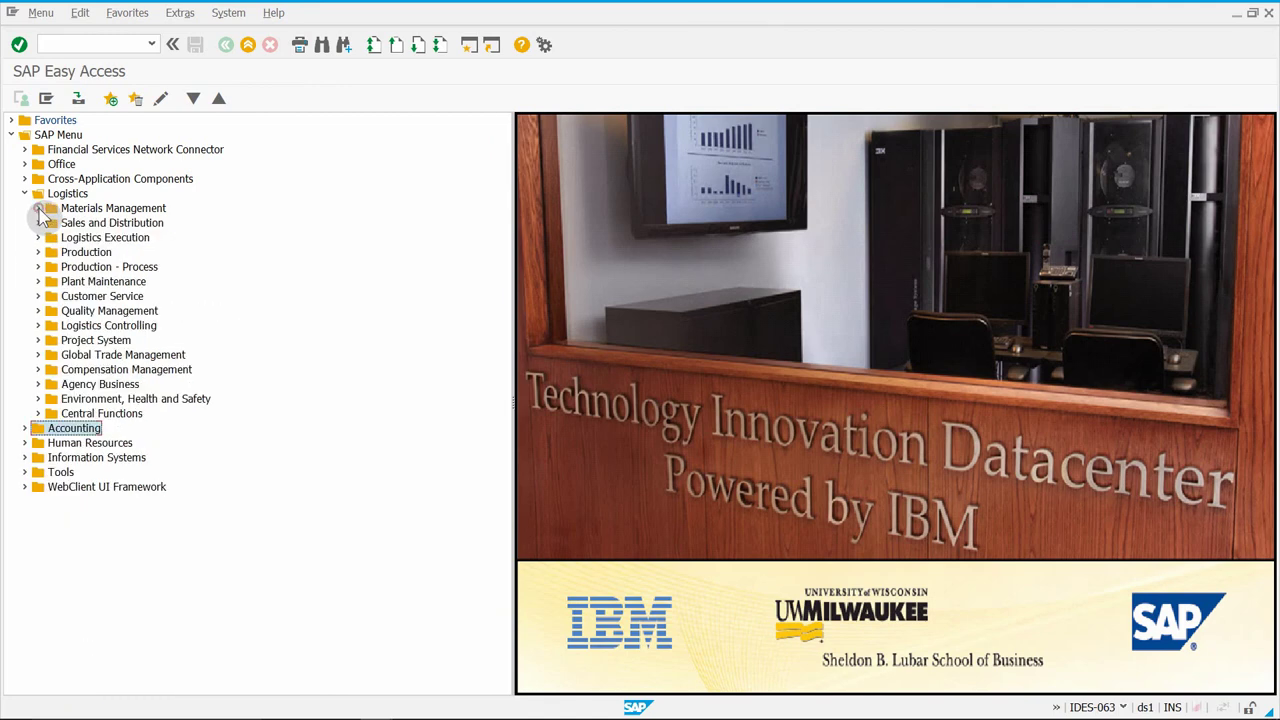
click(50, 325)
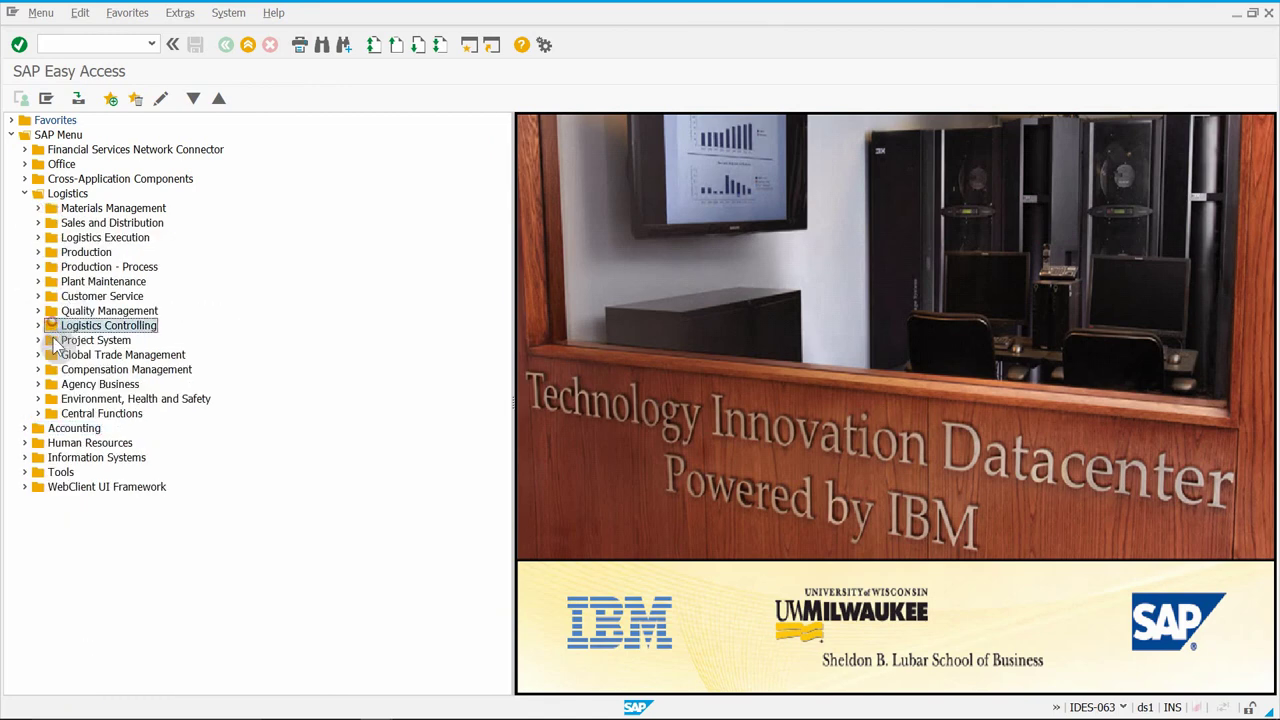
click(52, 341)
click(38, 340)
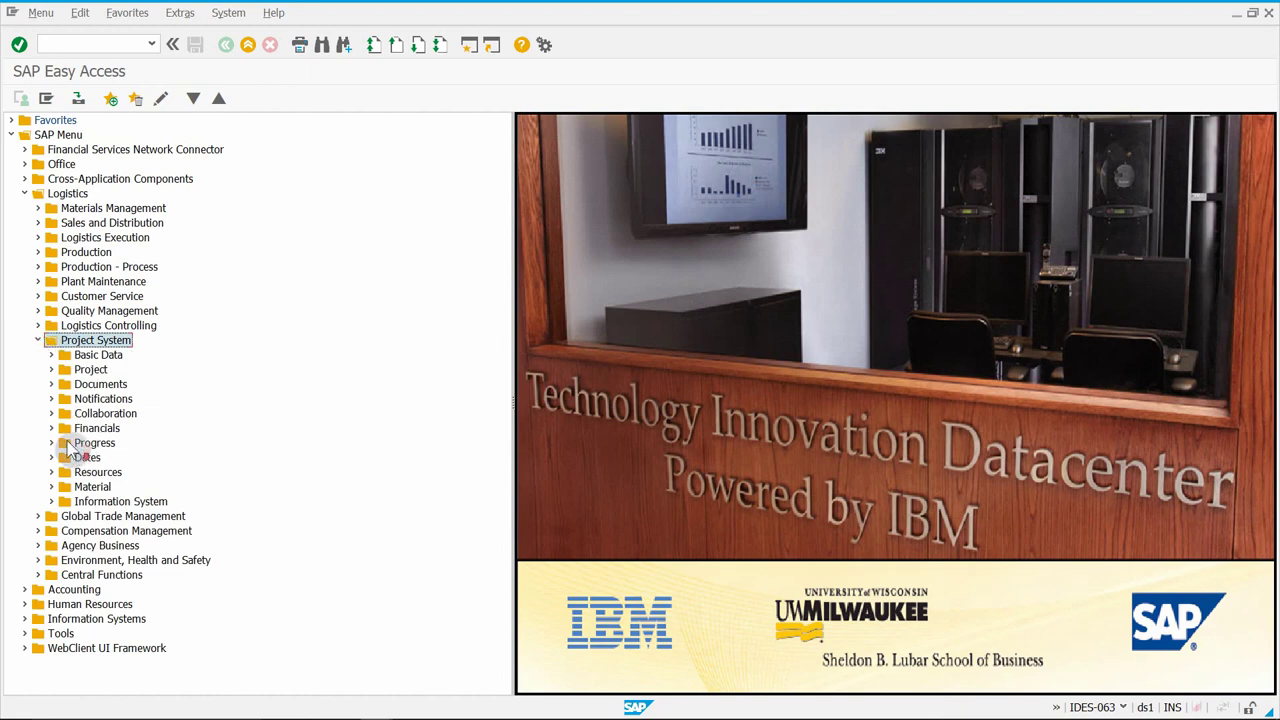
- Expand the Project System's Information System through Financials, Costs and Plan-Based to the By Cost Element reports
click(62, 501)
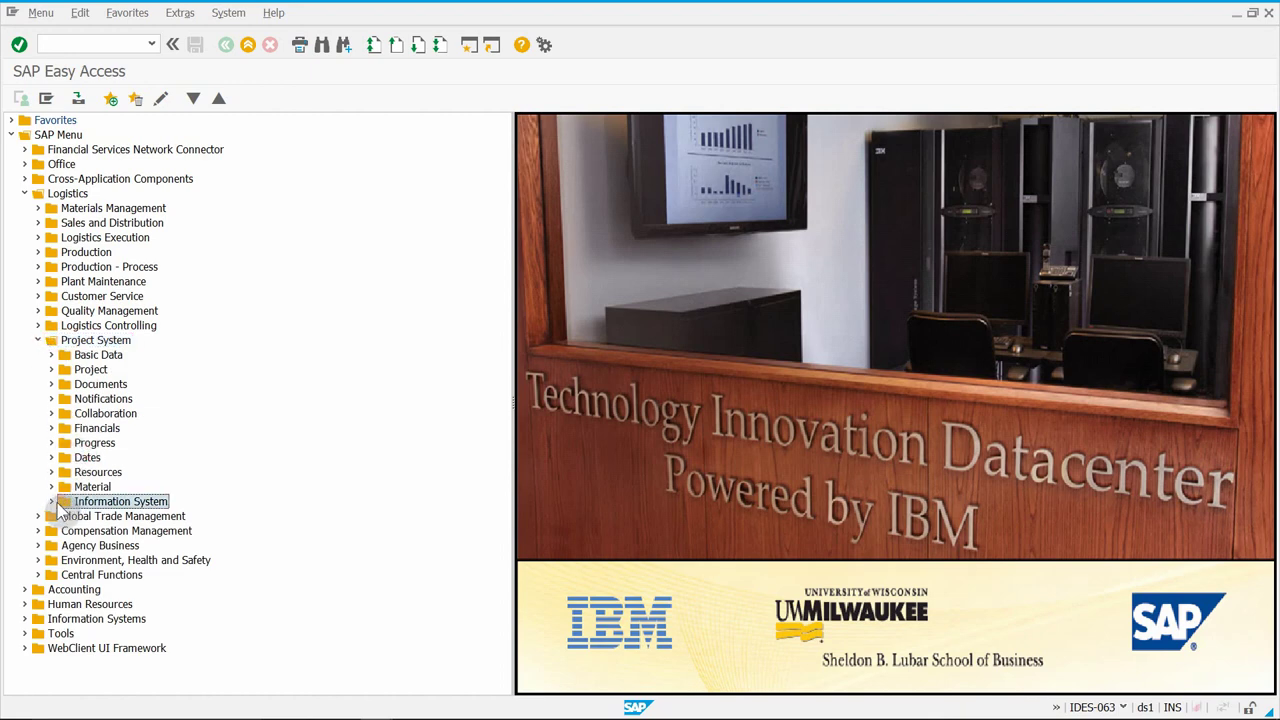
click(56, 501)
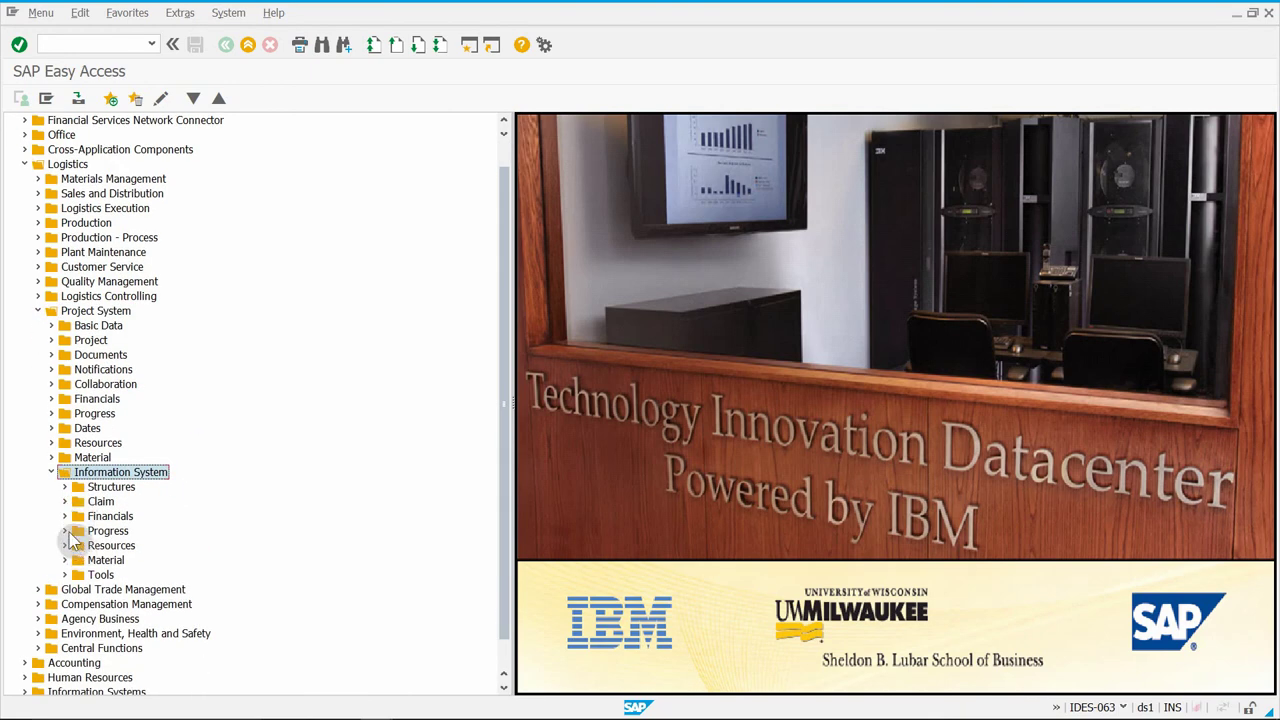
click(62, 516)
click(78, 516)
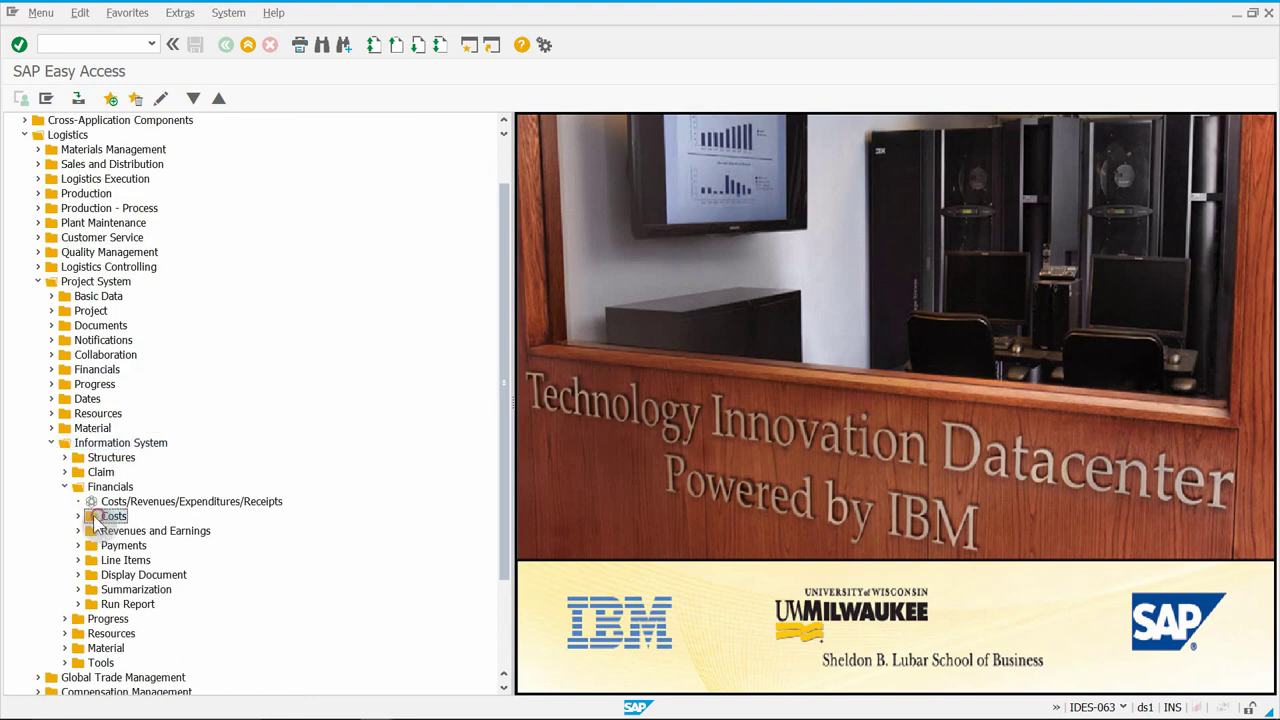
click(91, 530)
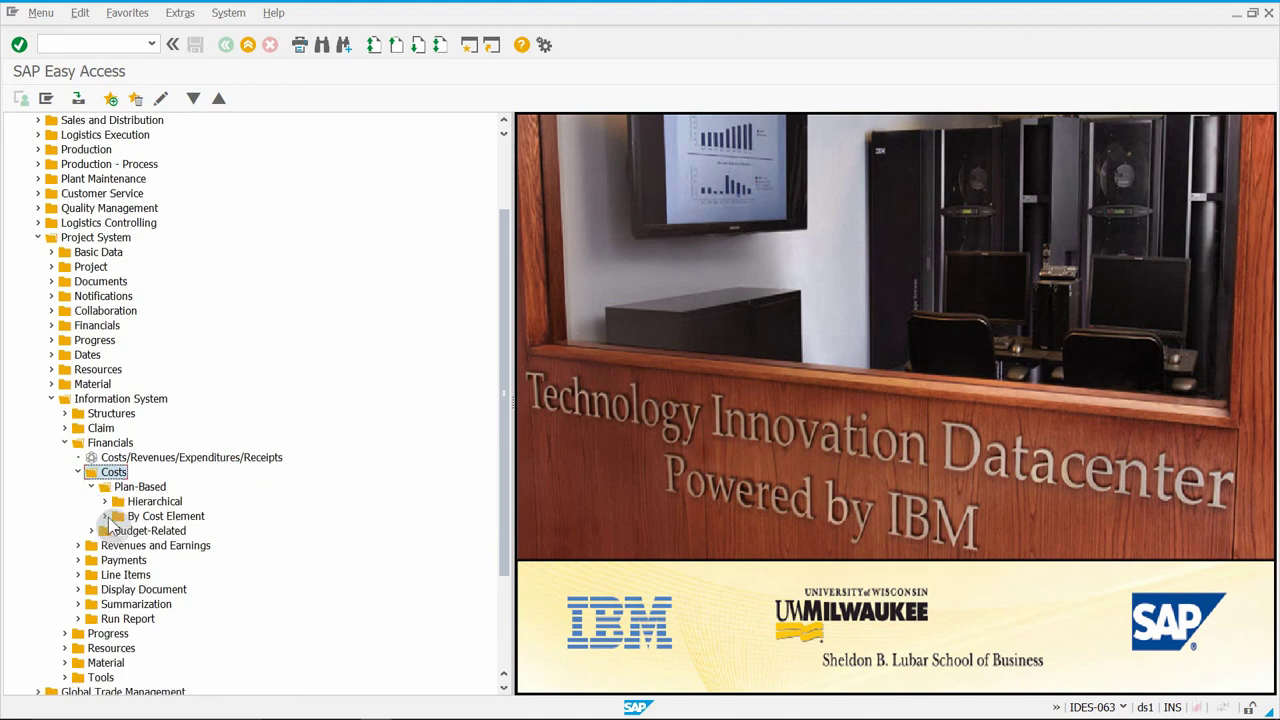
click(105, 516)
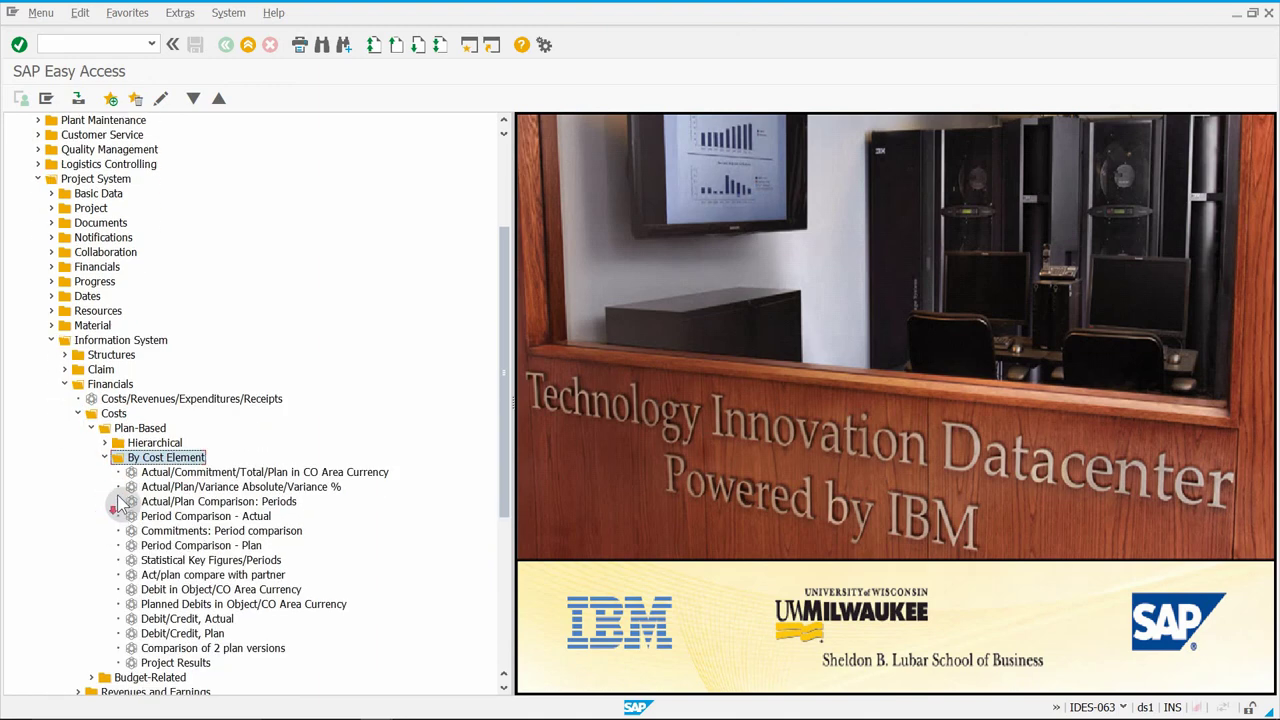
click(207, 488)
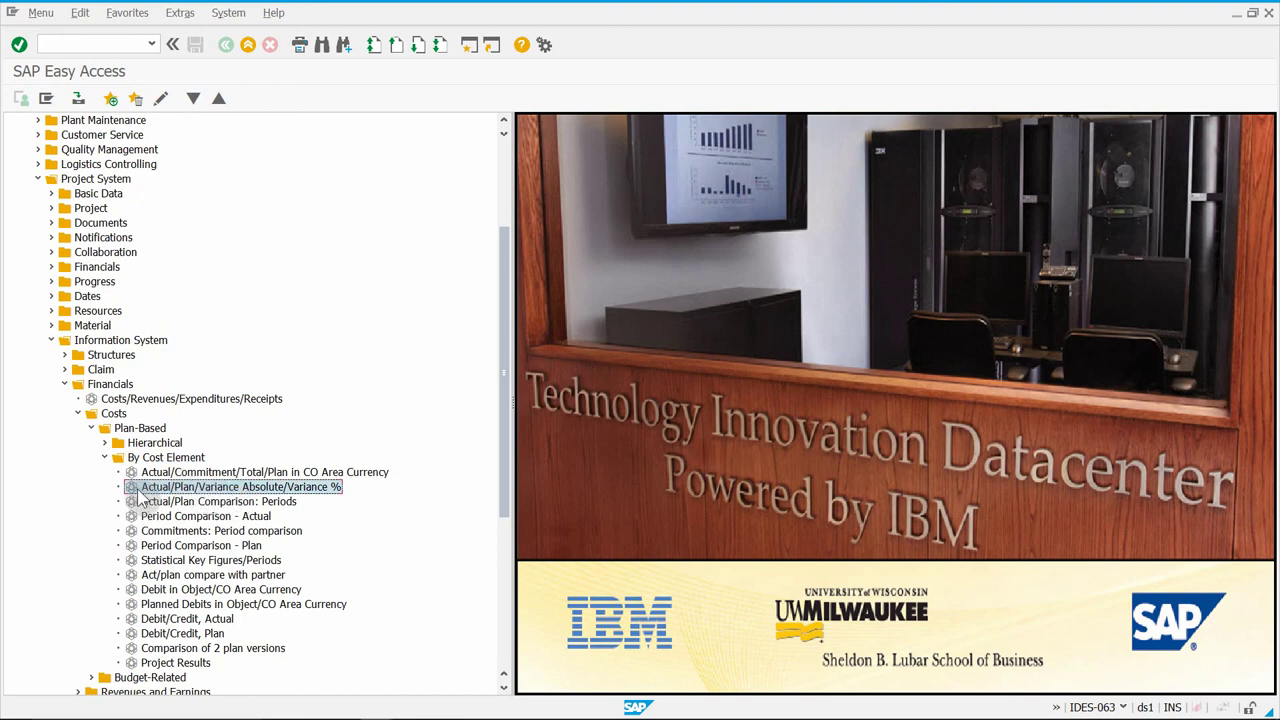
double_click(279, 487)
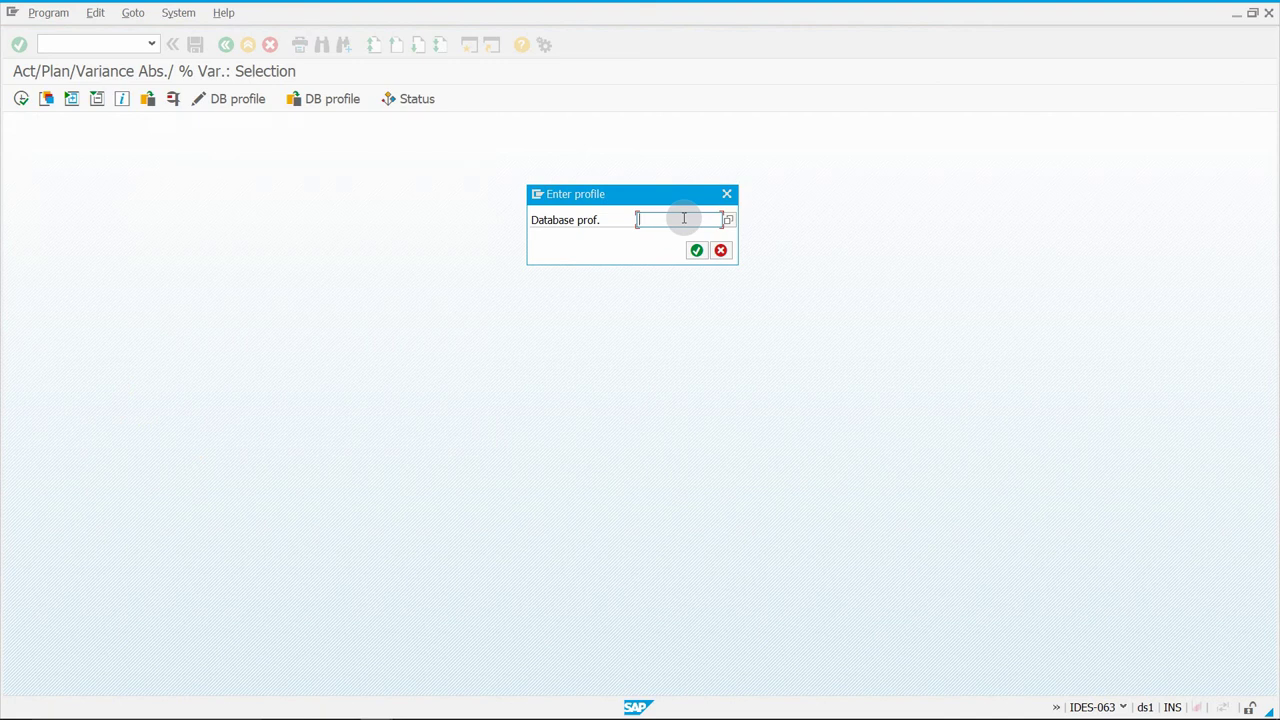
text(00)
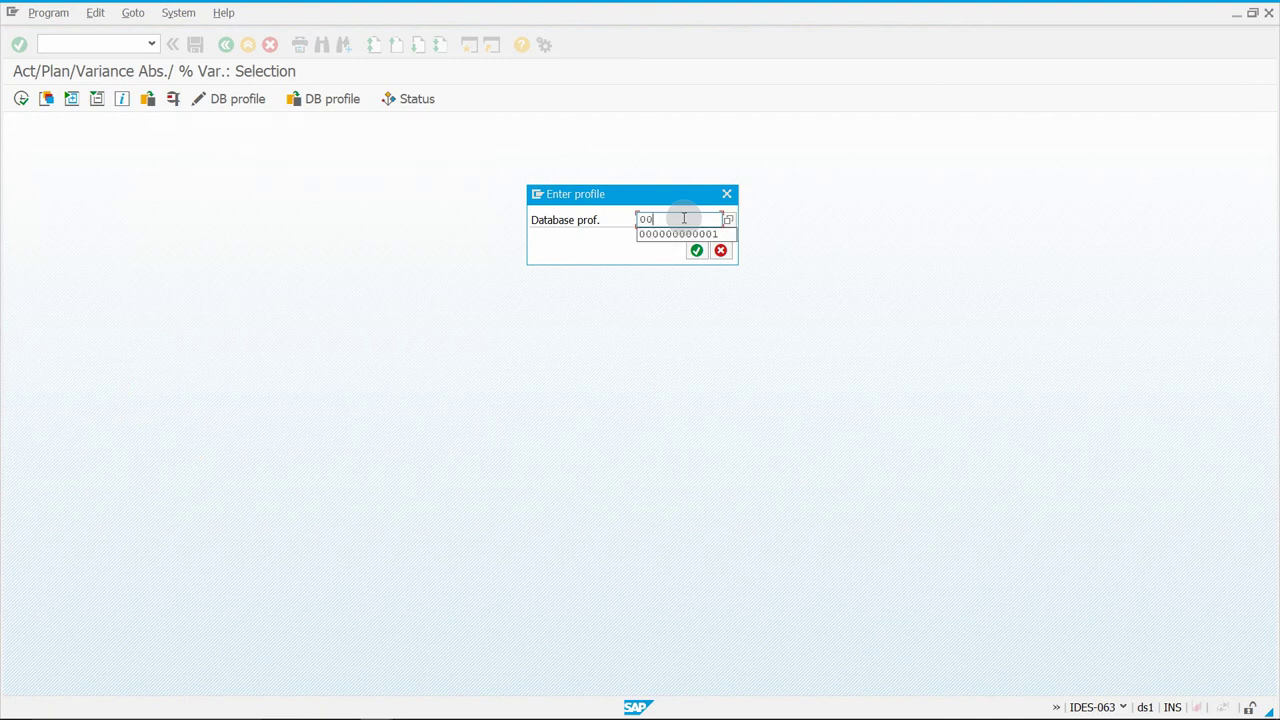
text(0000000001)
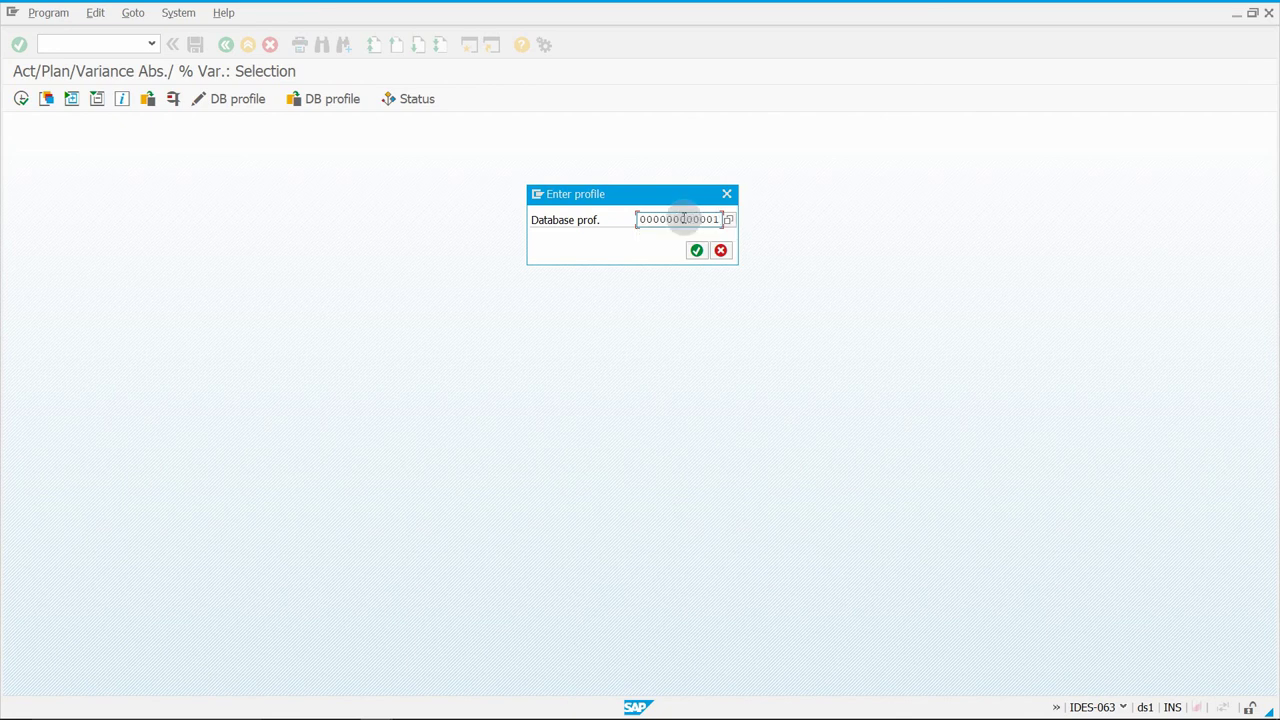
click(696, 250)
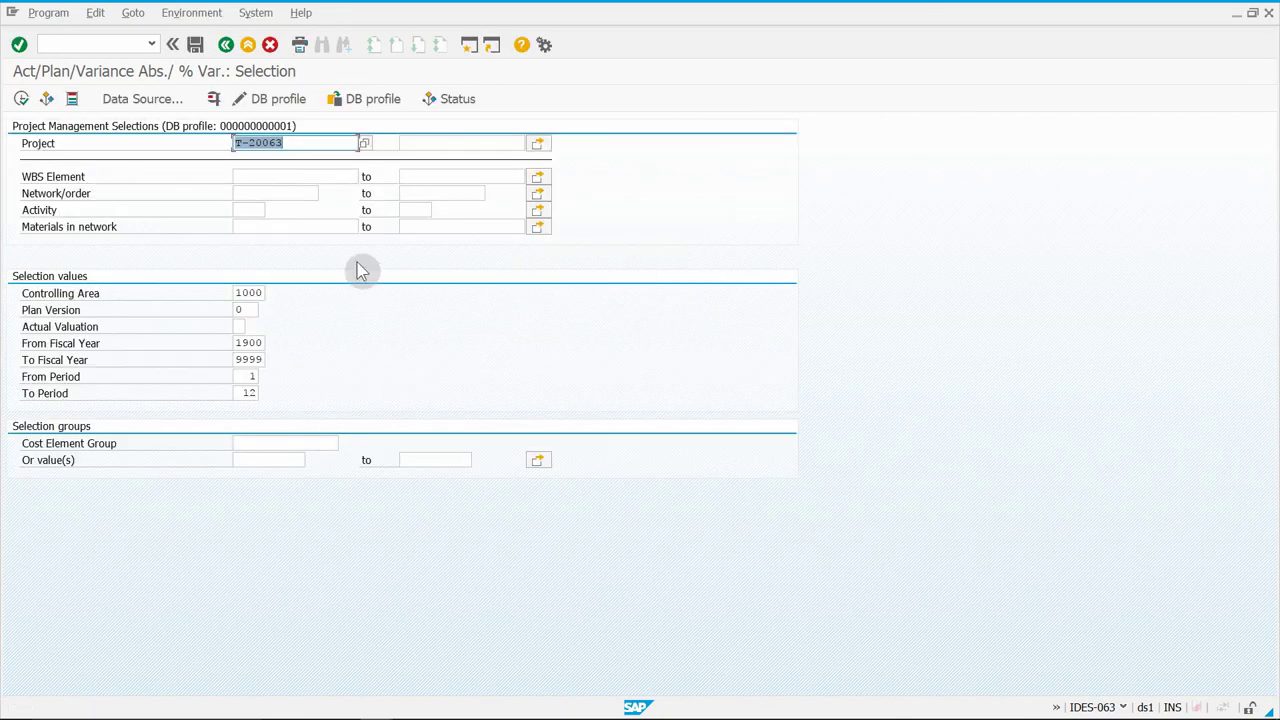
- Restrict the report selection to fiscal year 2017 as both the start and end year
click(246, 293)
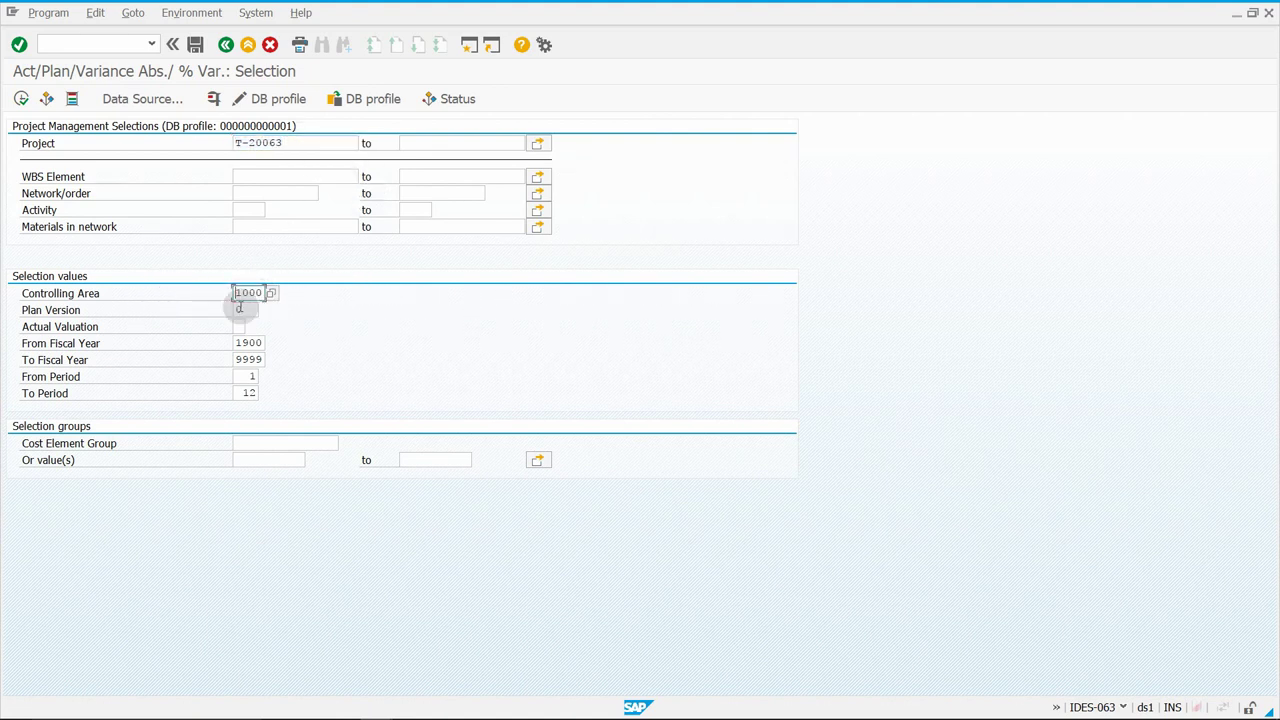
click(242, 343)
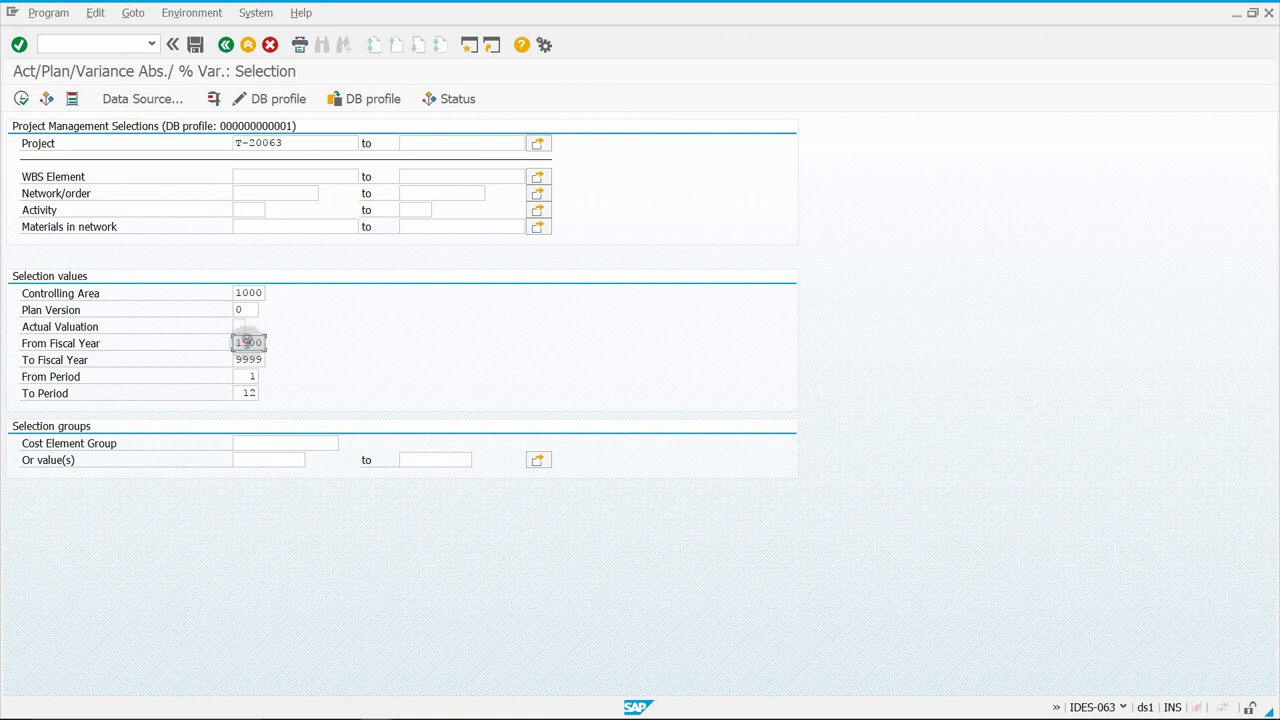
text(2017)
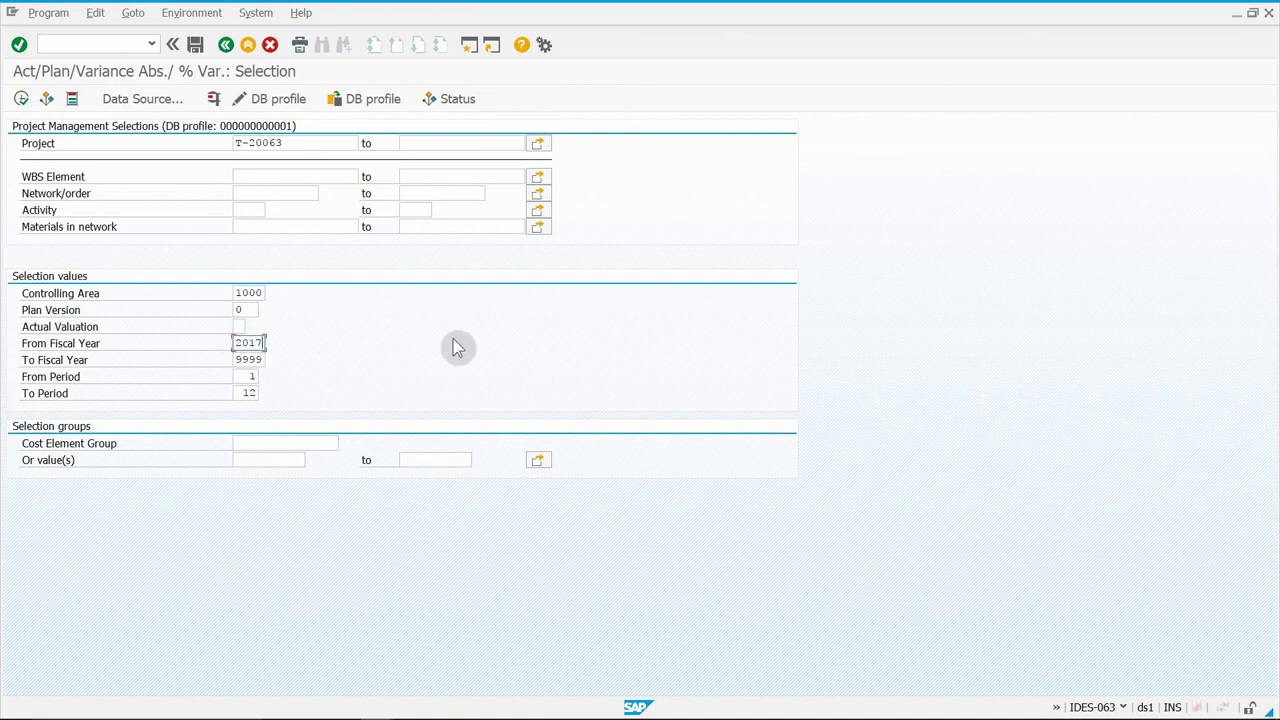
key(Tab)
text(2017)
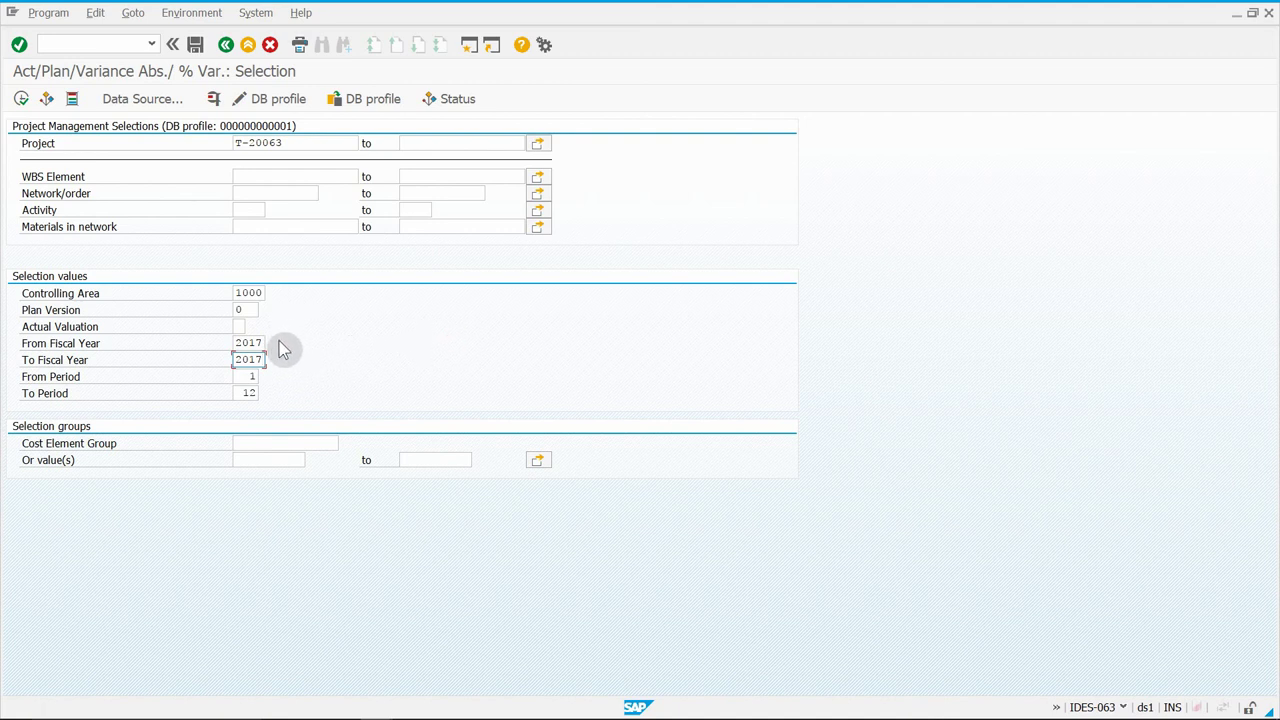
- Execute the variance report for project T-20063, covering periods 1 to 12
click(292, 143)
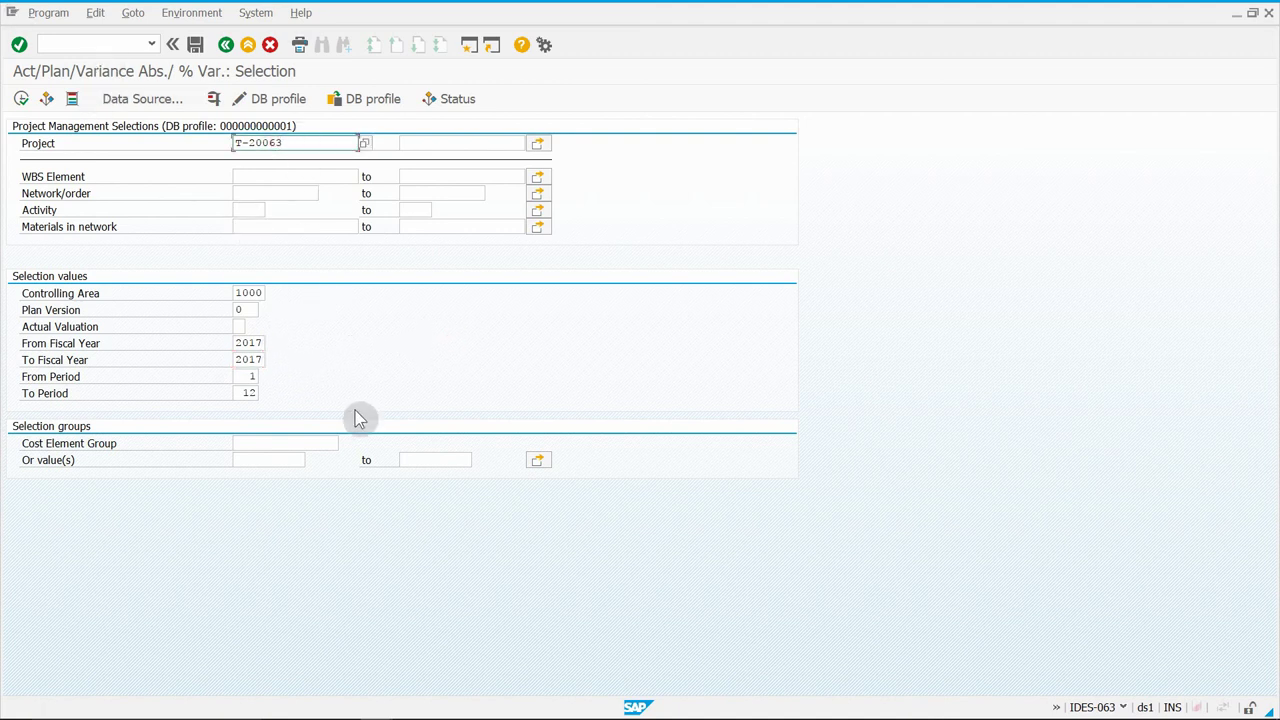
drag(298, 141, 171, 151)
click(308, 139)
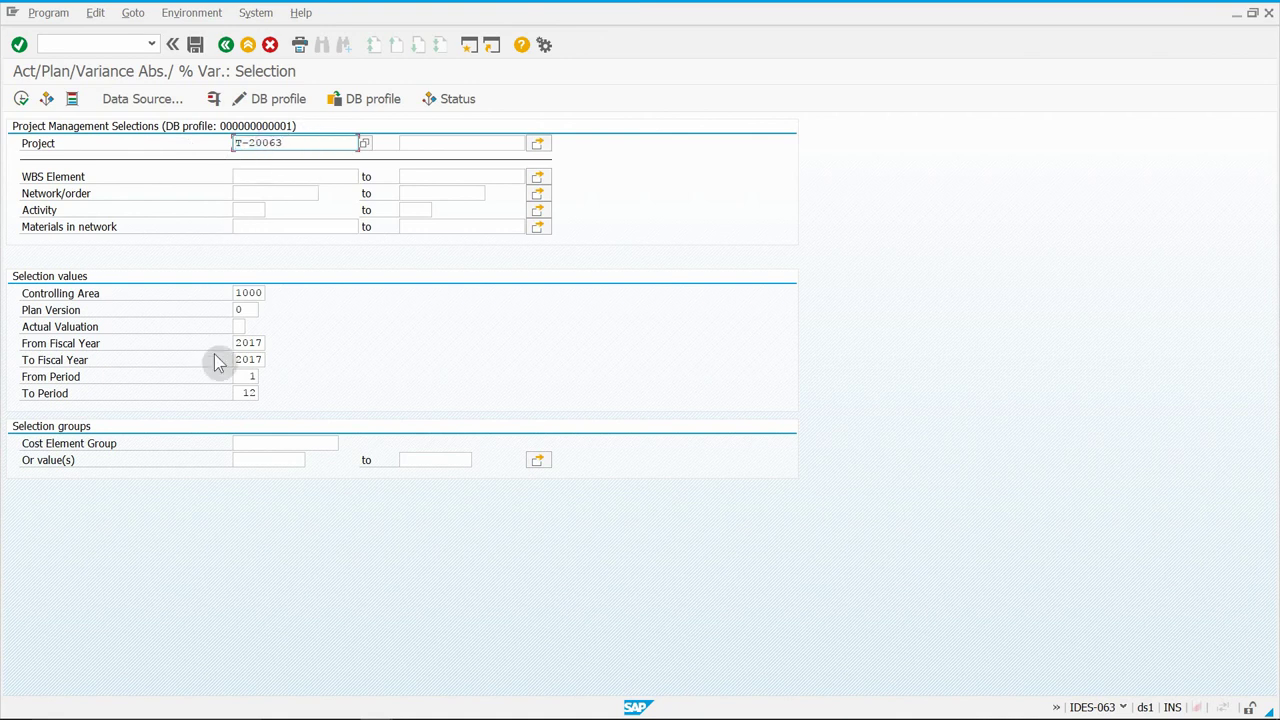
double_click(250, 376)
click(245, 394)
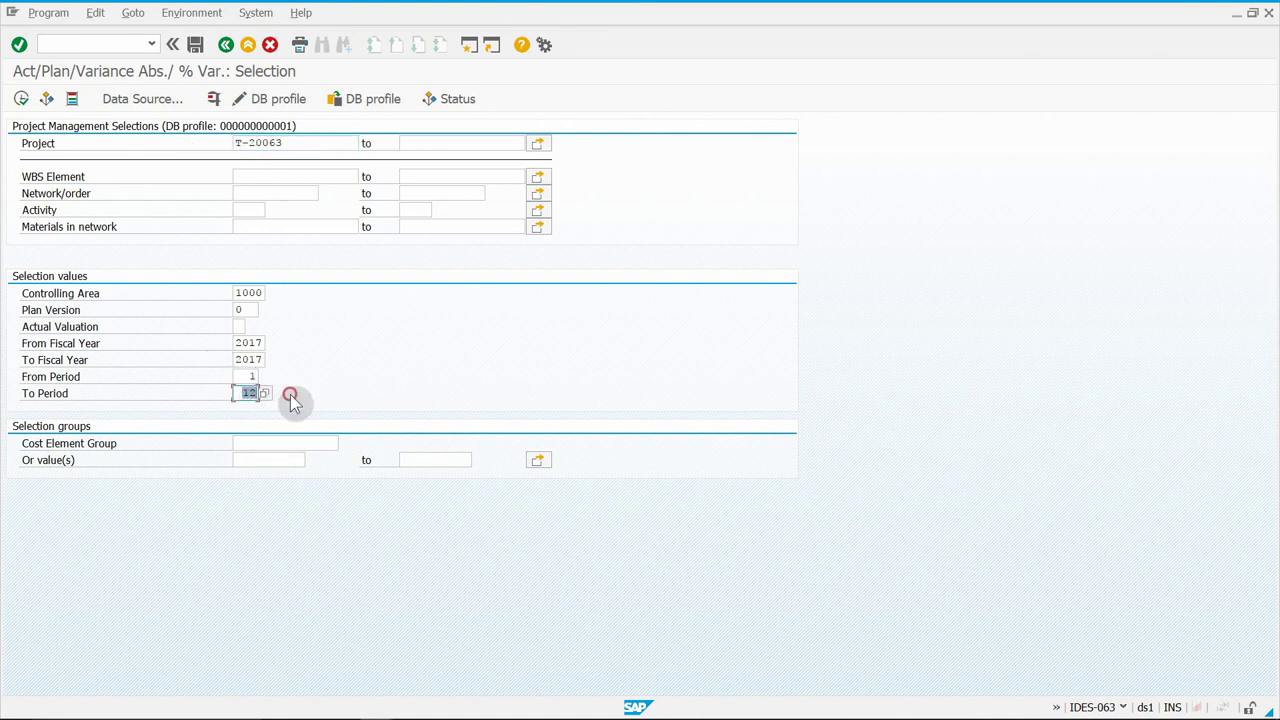
click(20, 100)
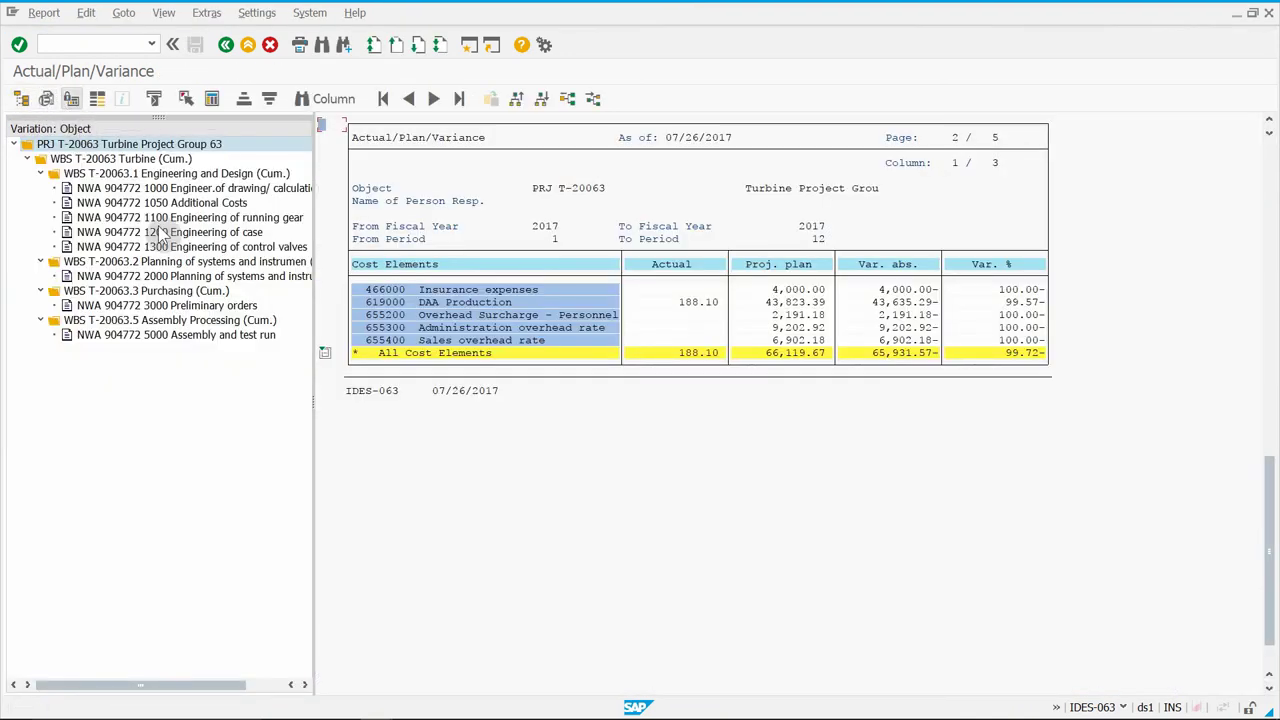
- Examine the actual, plan and variance costs of activities 1100 and 1000 and WBS element T-20063.1 Engineering and Design
click(200, 188)
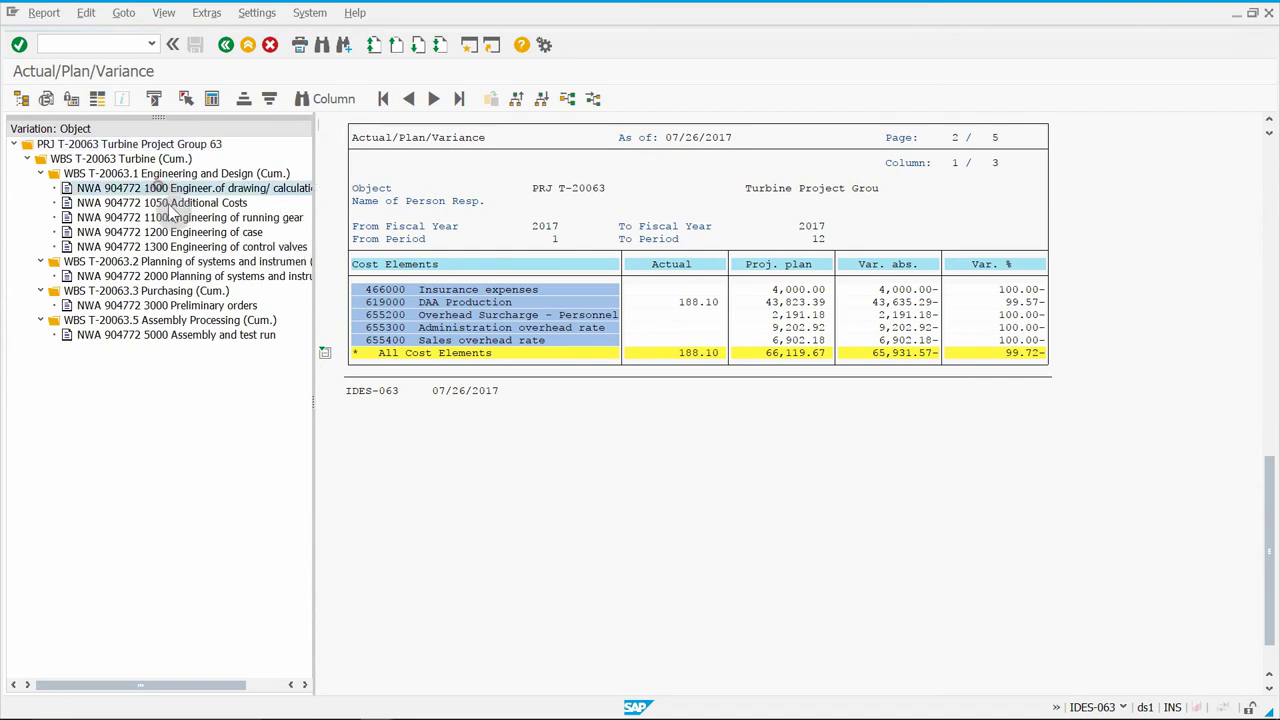
click(190, 217)
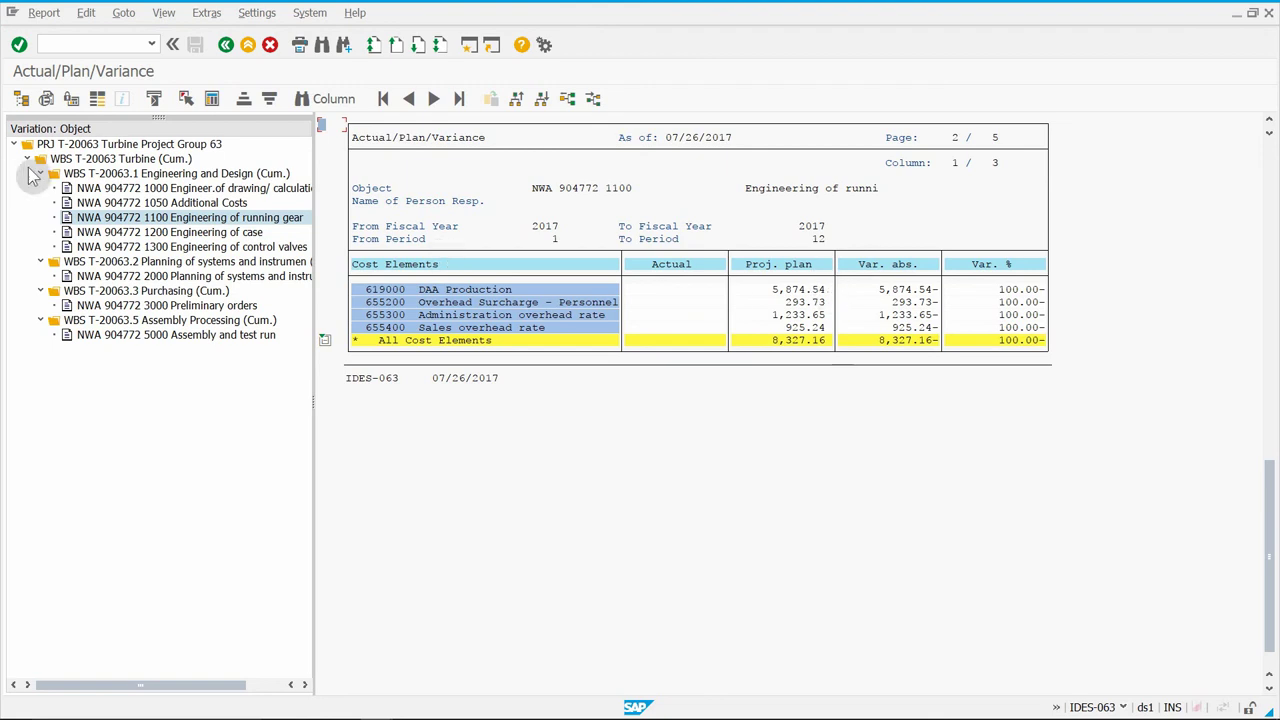
click(121, 189)
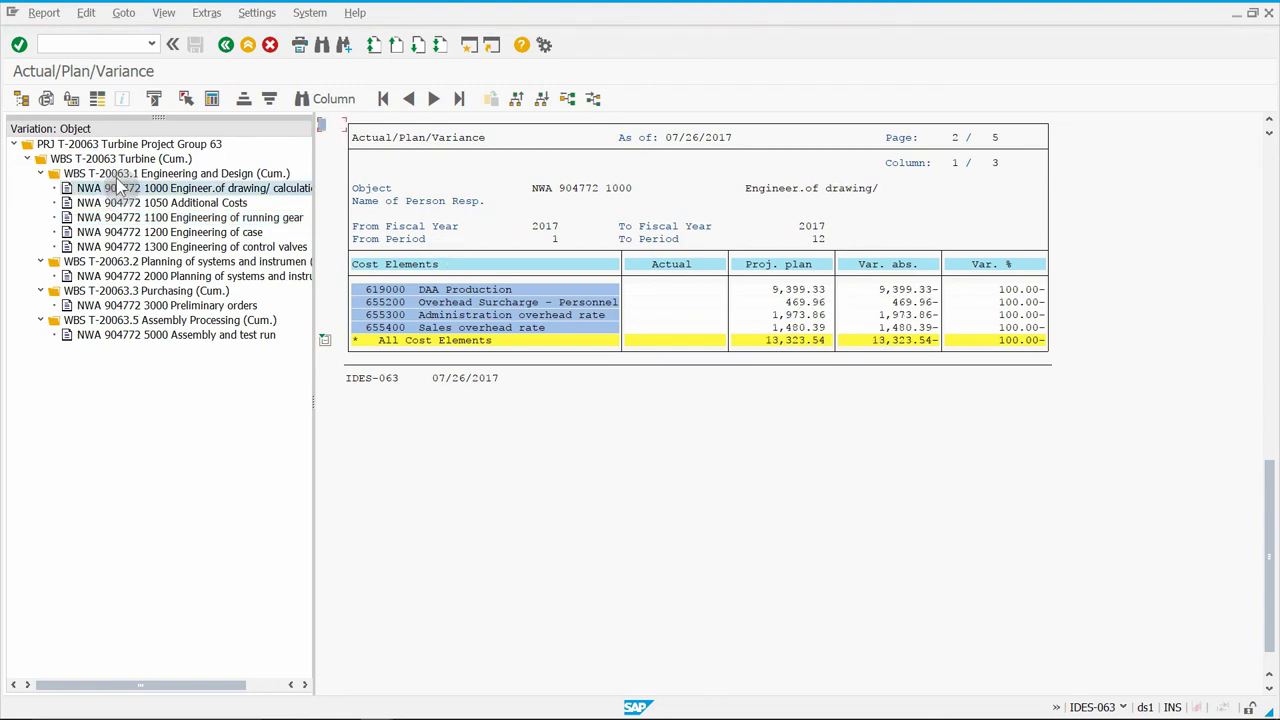
click(115, 174)
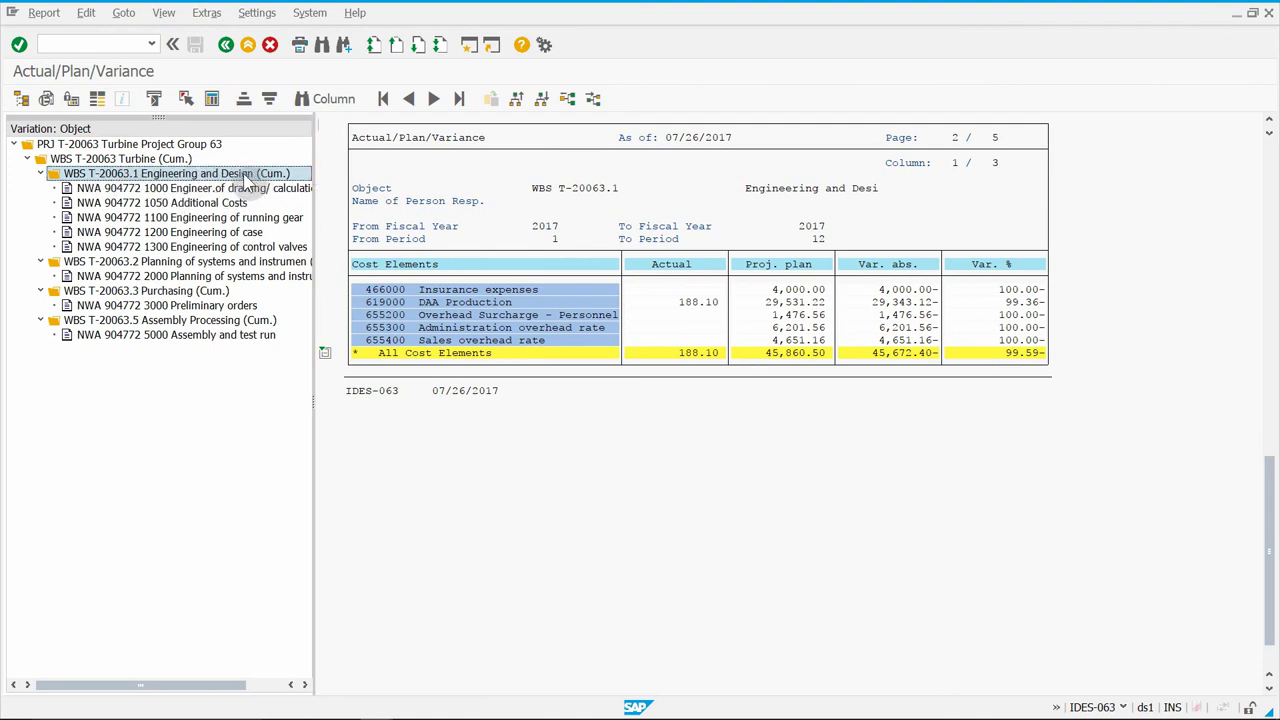
click(742, 188)
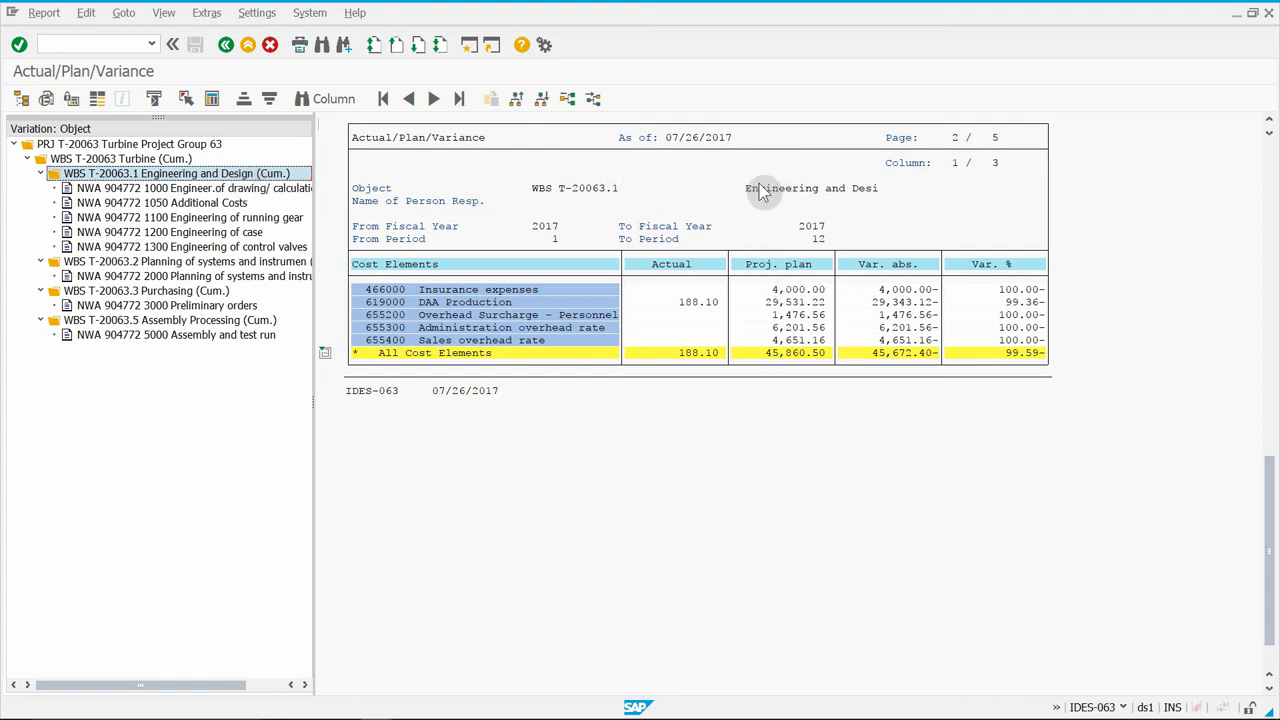
click(881, 188)
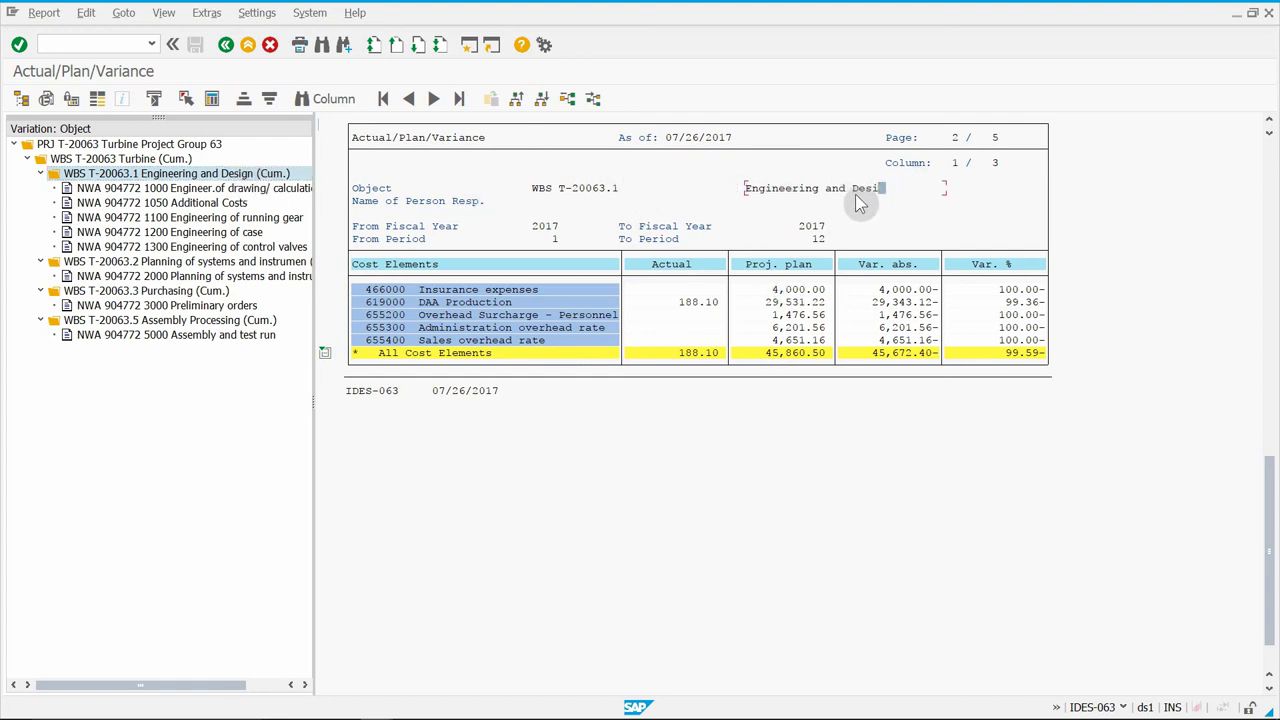
click(729, 466)
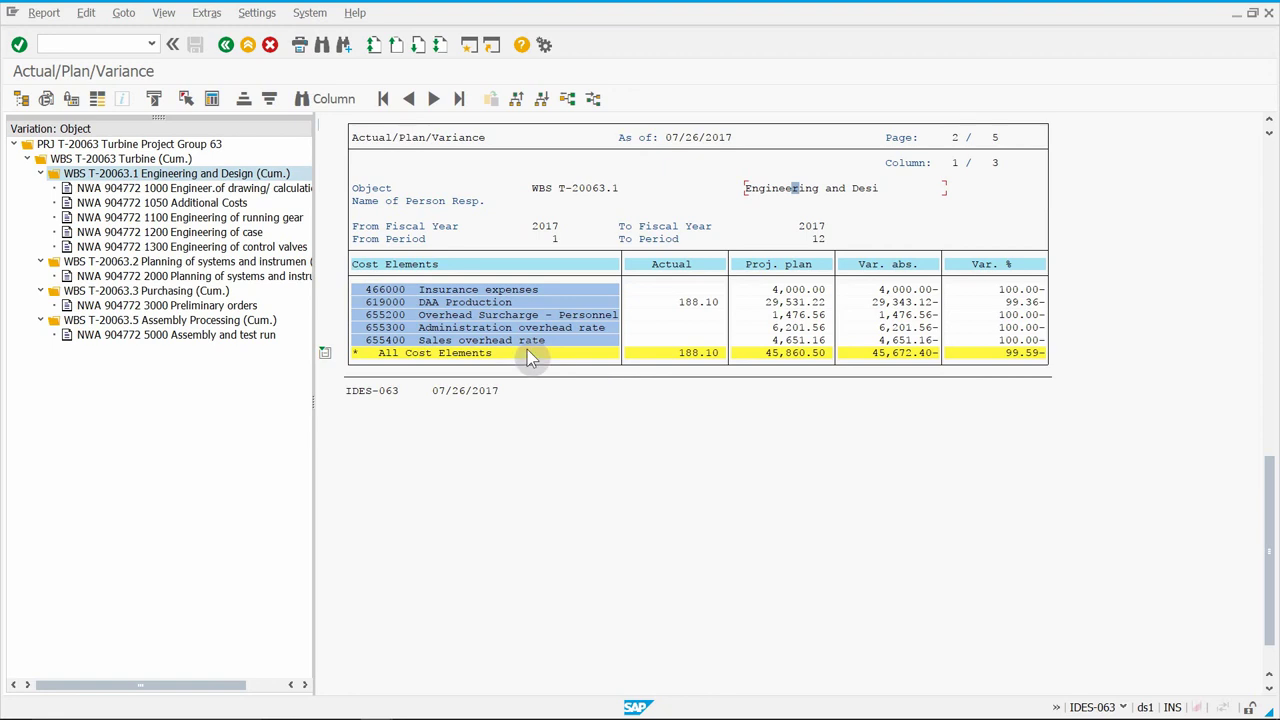
- Exit the variance report and its selection screen, returning to the SAP Easy Access menu
click(270, 45)
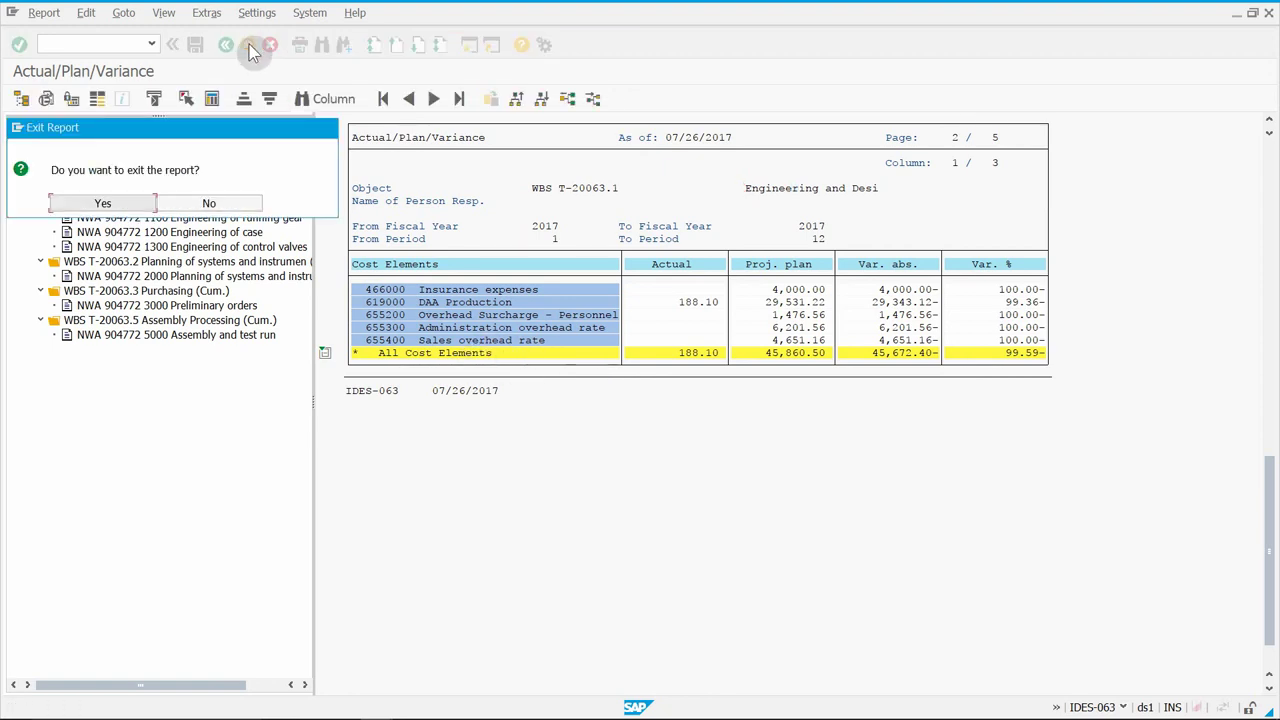
click(102, 203)
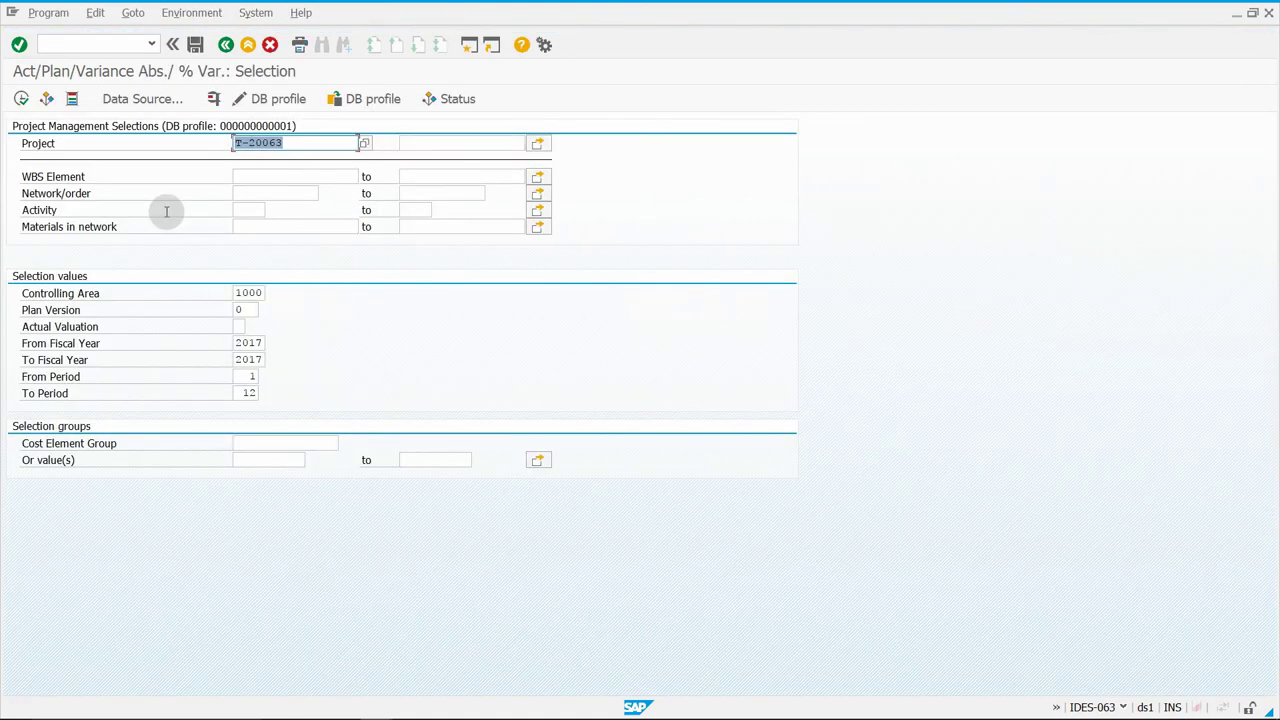
click(248, 45)
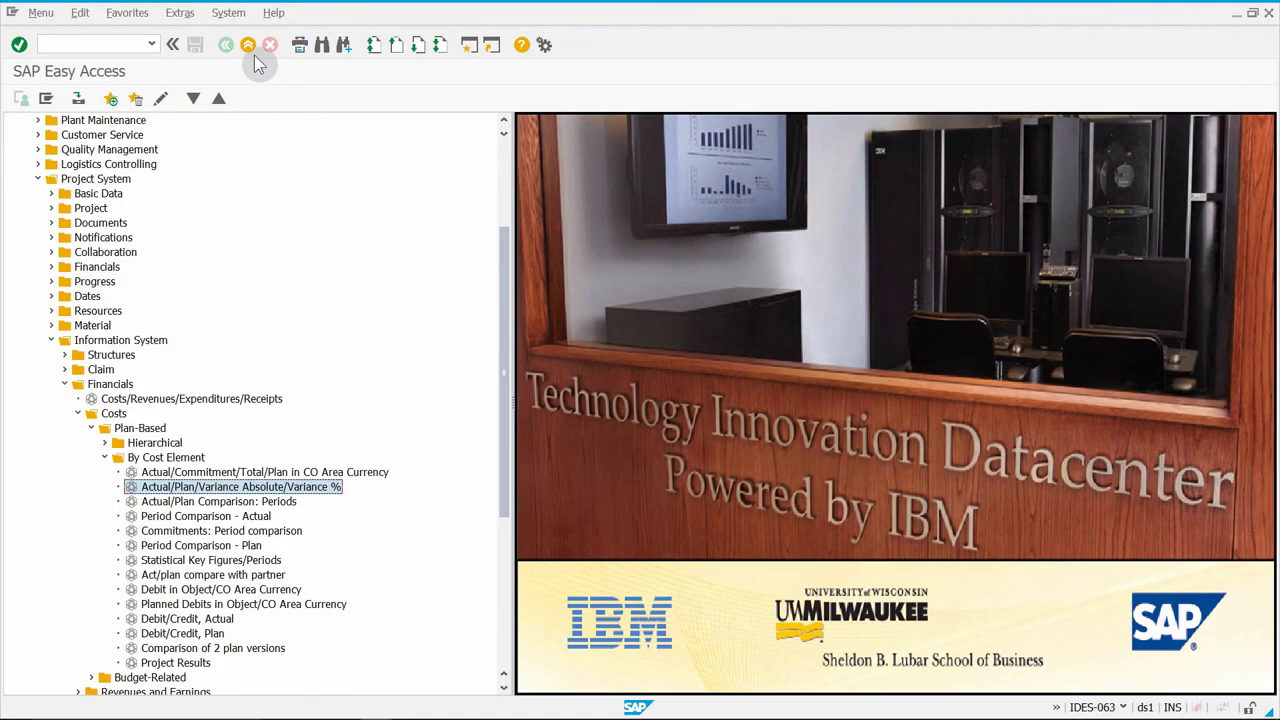